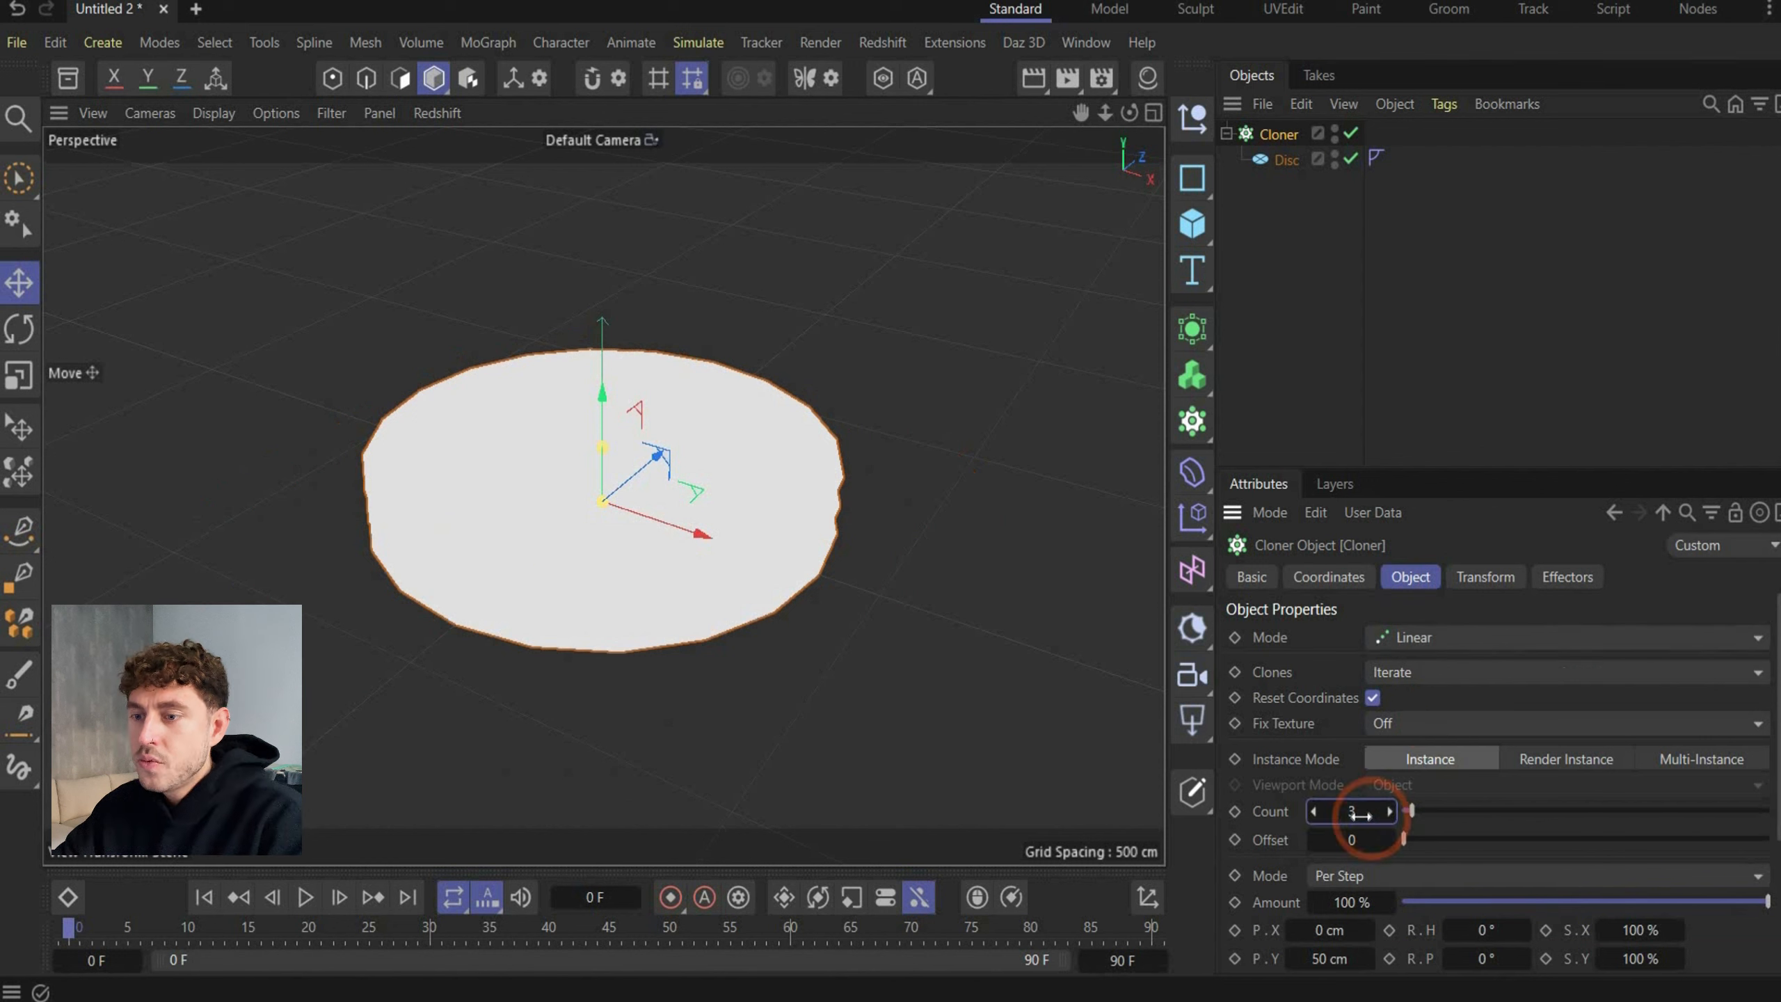
# Set the Cloner's count to 25 and its per-step Y position to 5 cm
pyautogui.write('25')
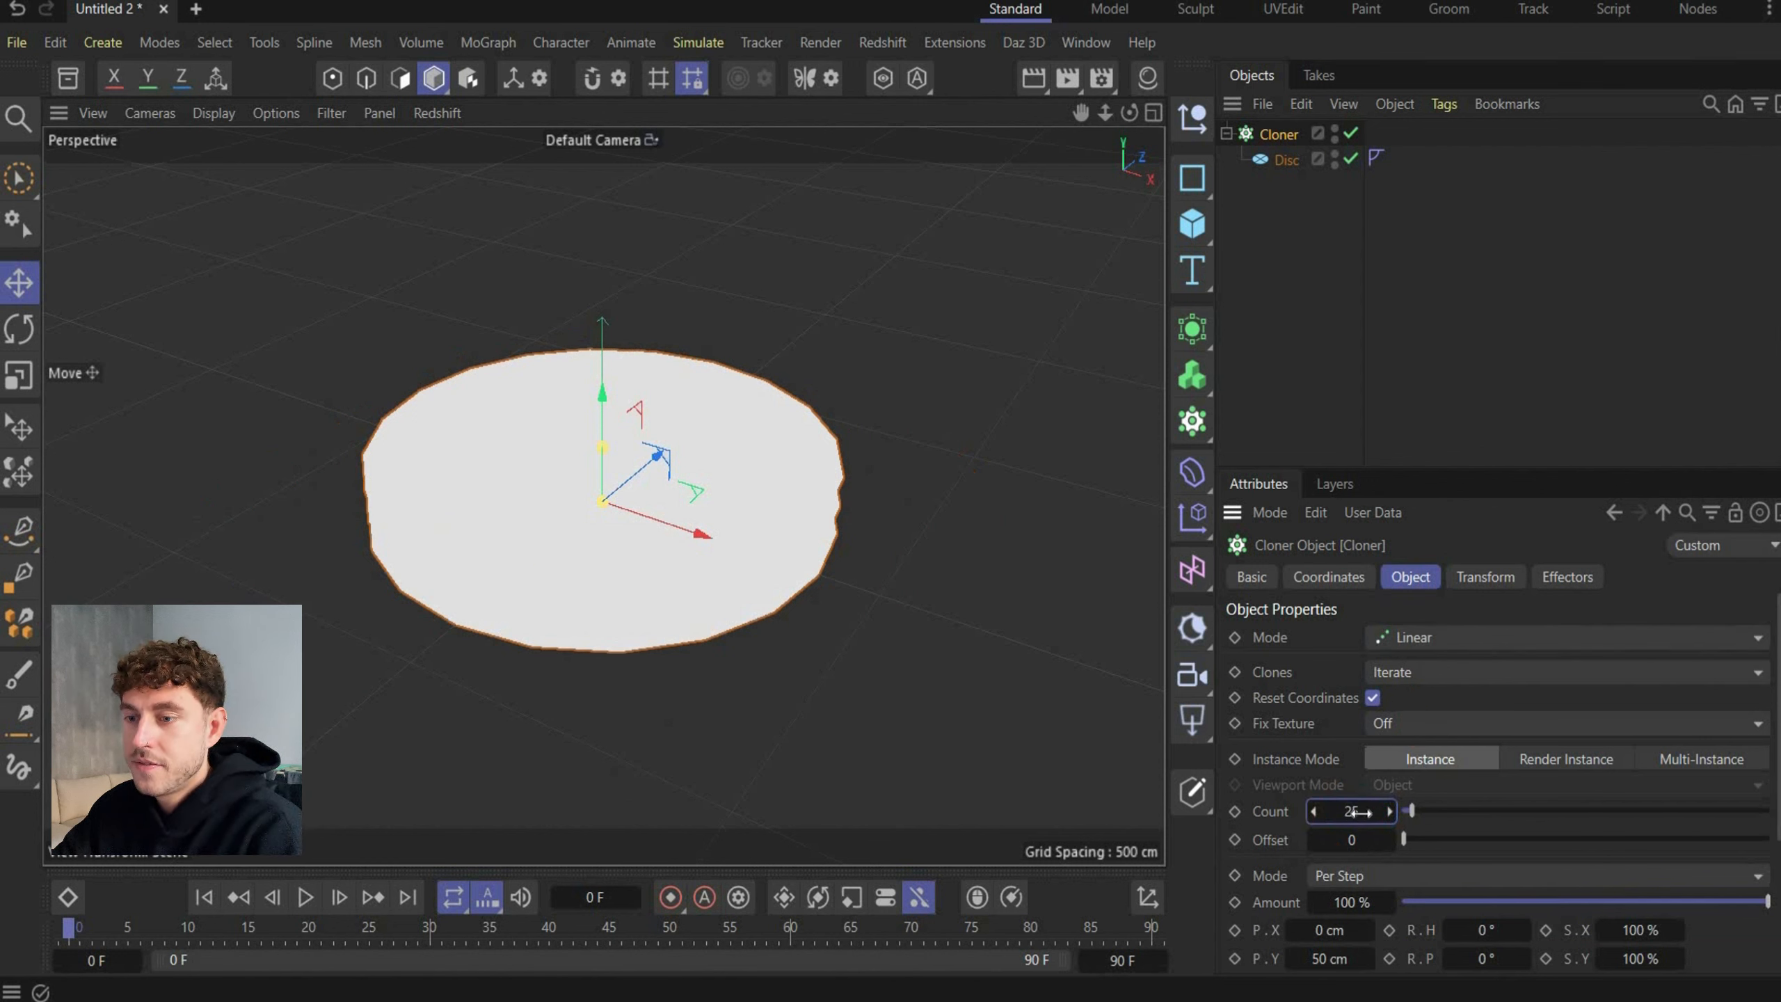
pyautogui.press('Return')
pyautogui.scroll(-3, 1328, 764)
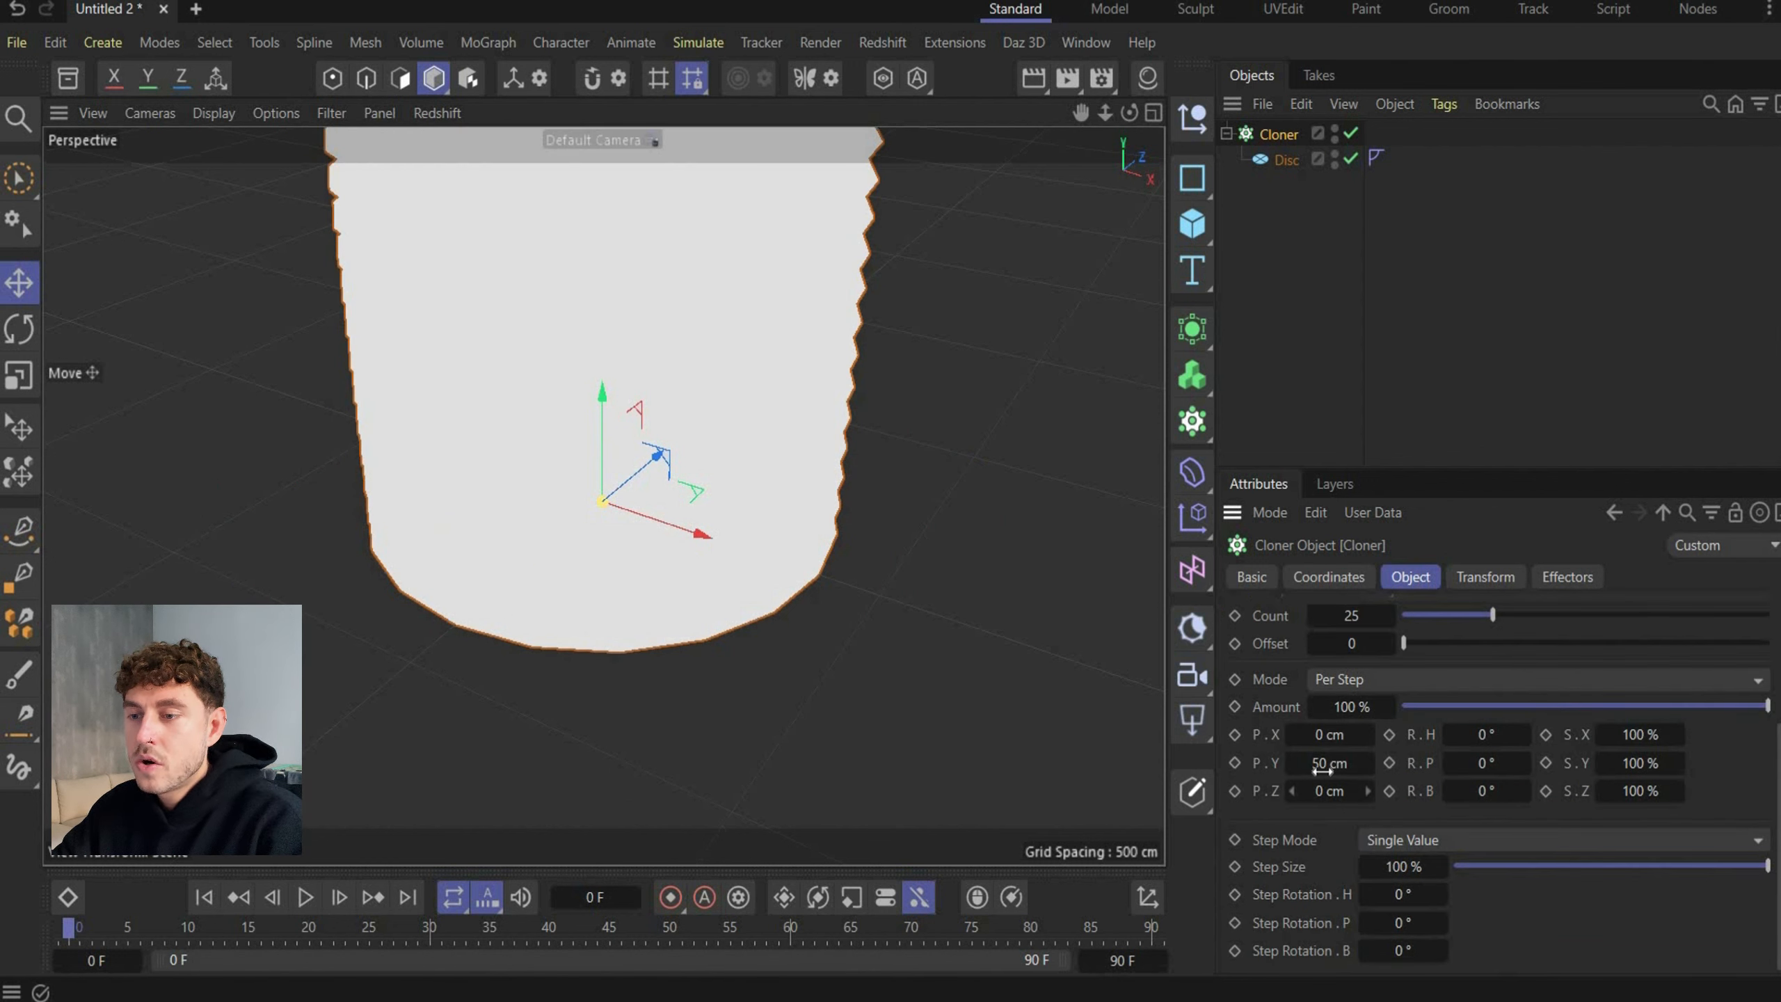
pyautogui.doubleClick(1329, 763)
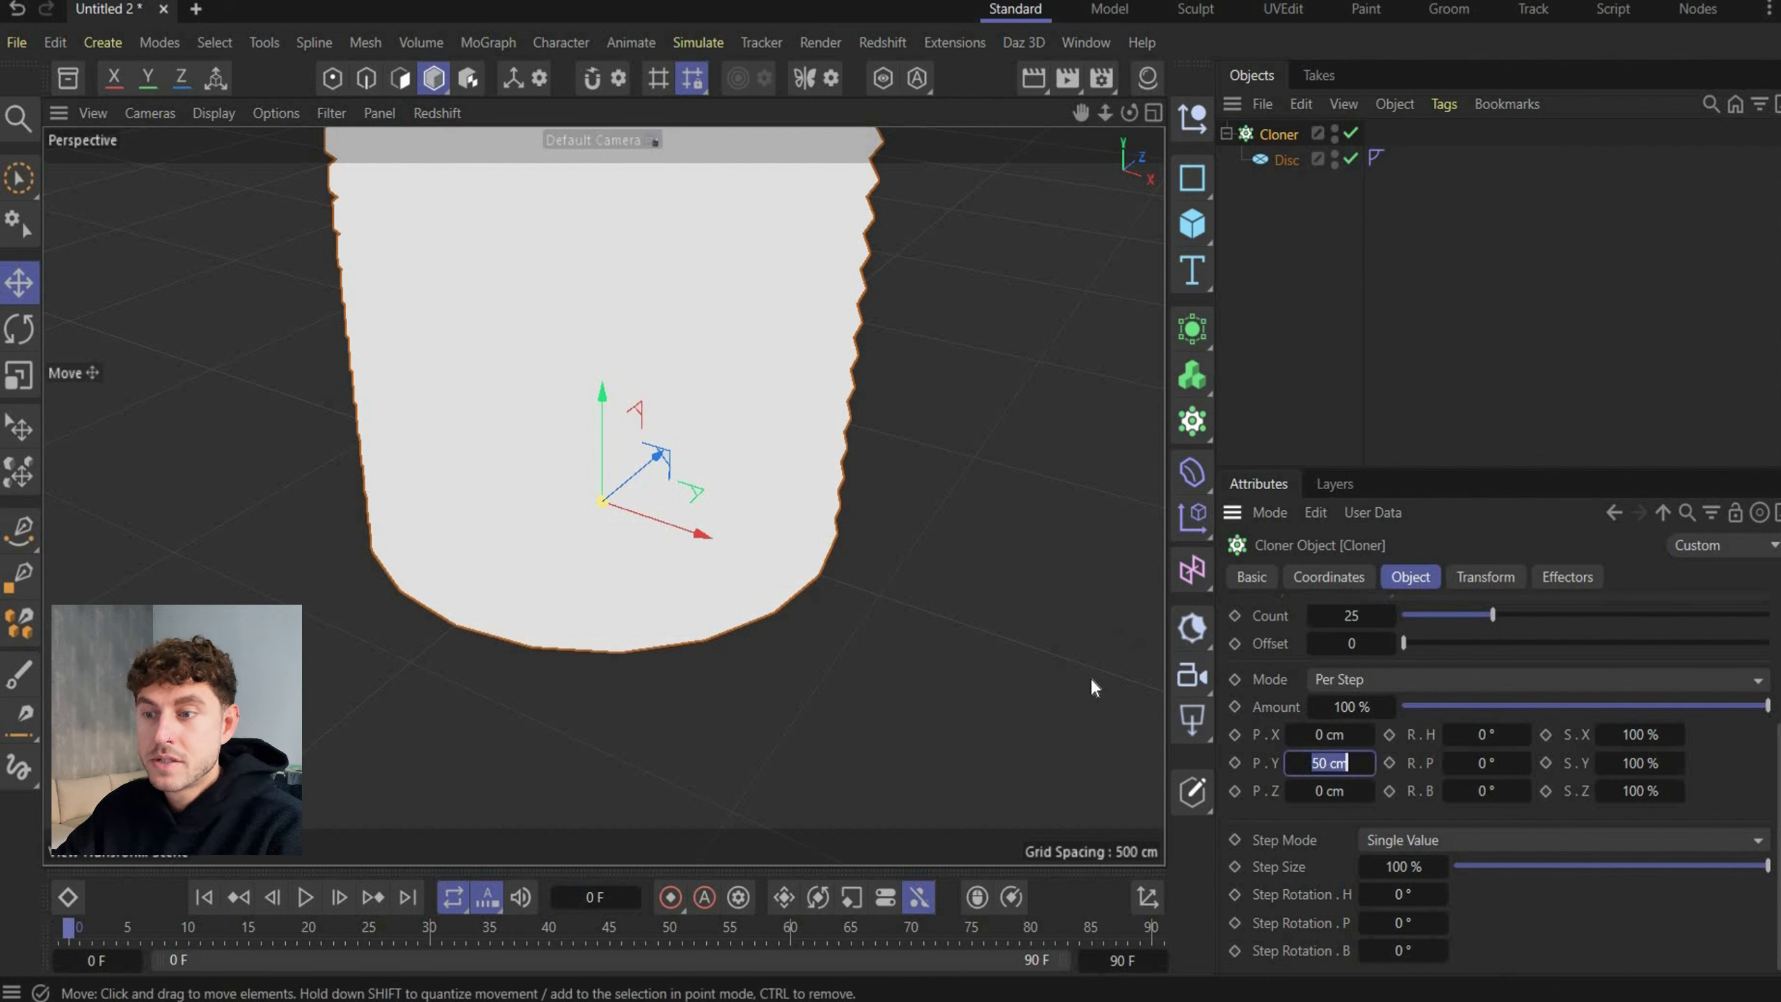
pyautogui.write('5')
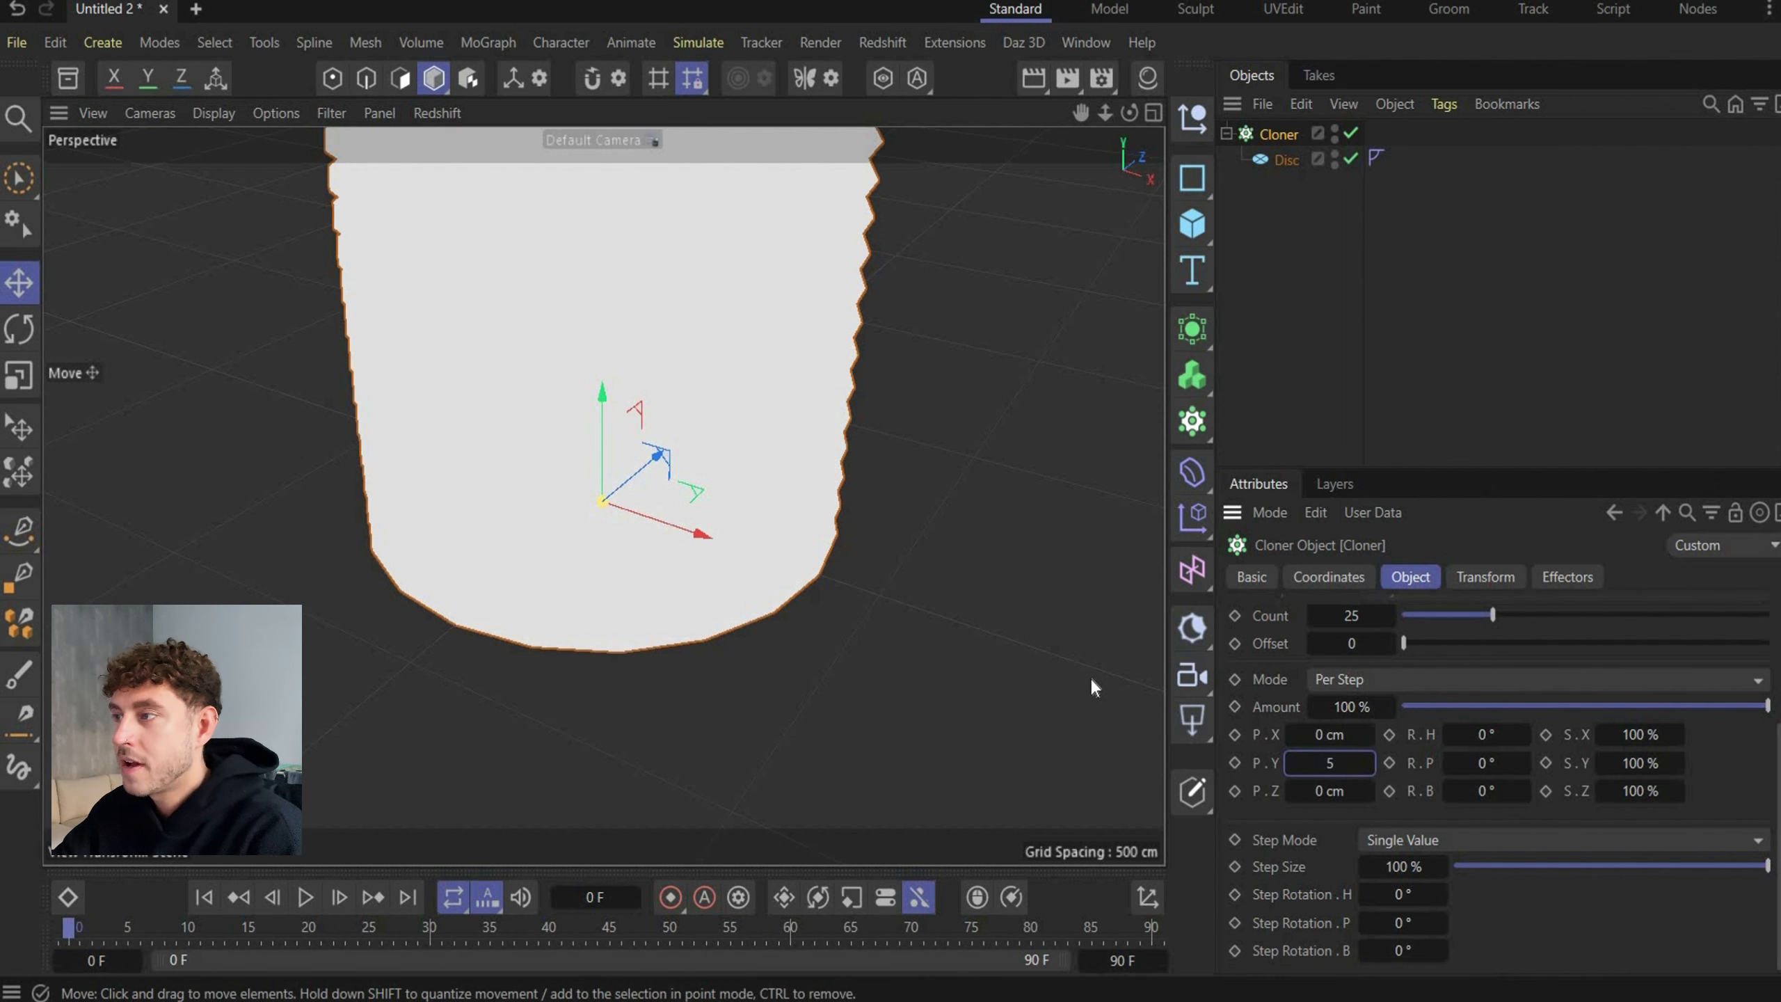
pyautogui.press('Return')
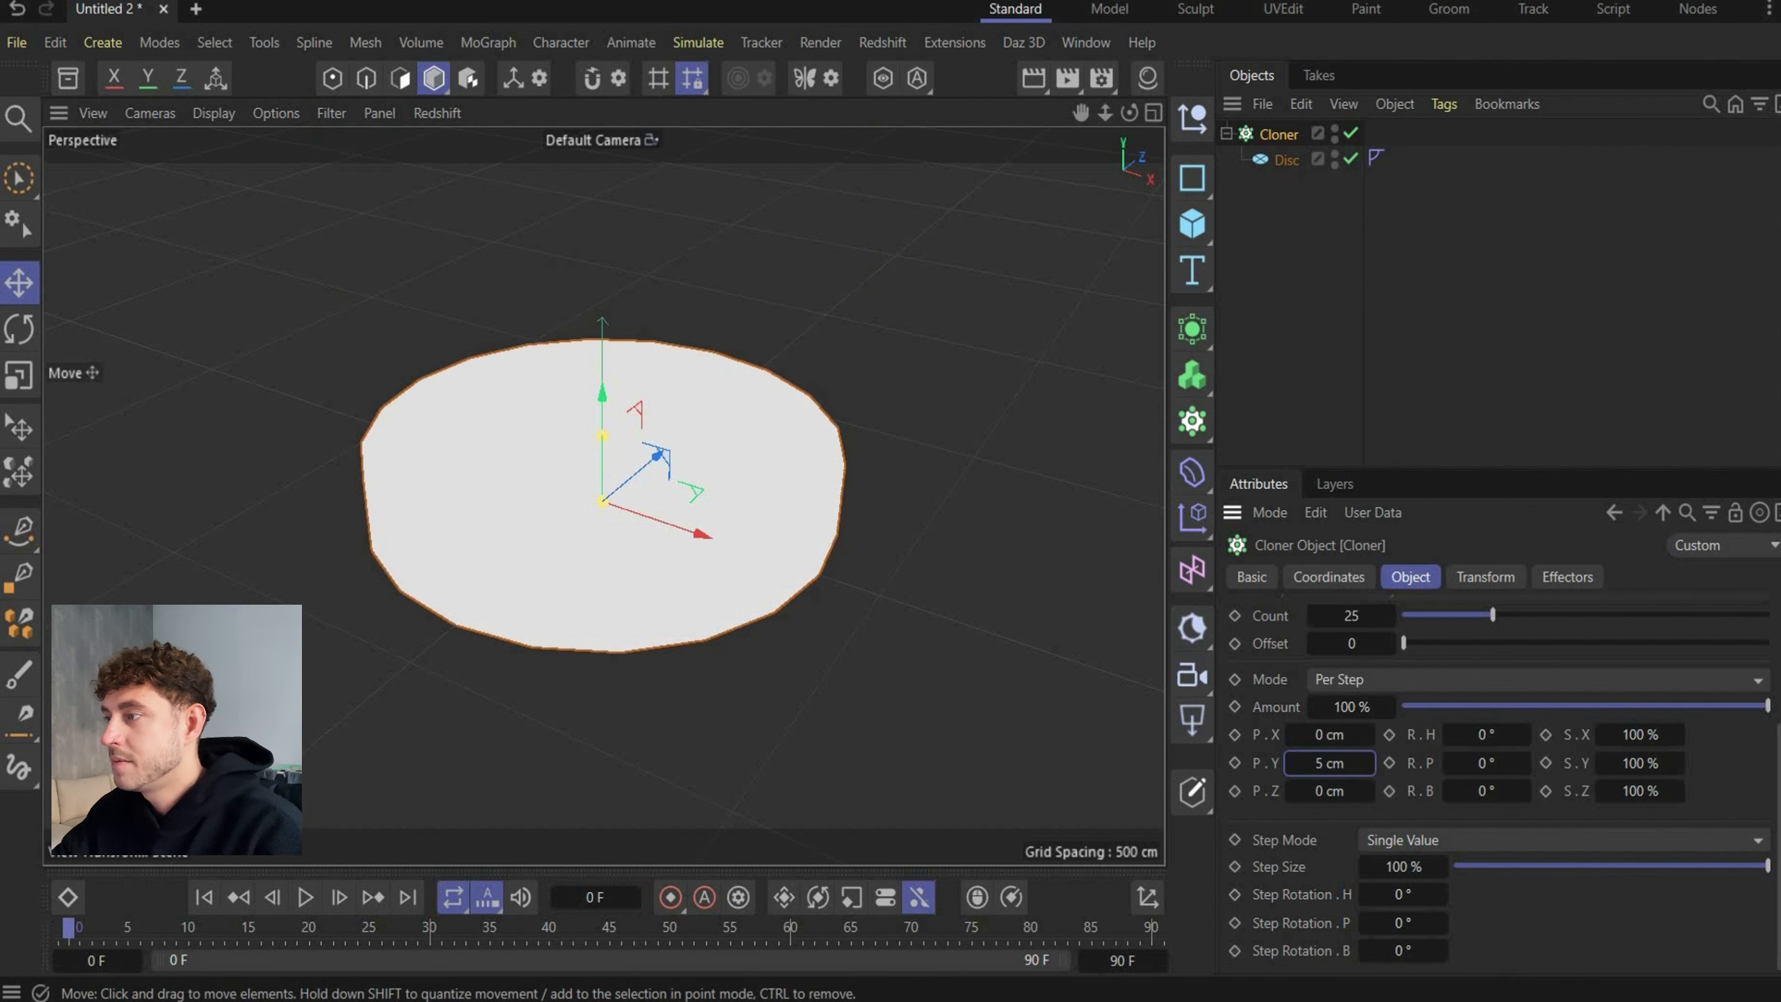
# Set the gravity in the project's simulation scene settings to 0 cm
pyautogui.click(55, 44)
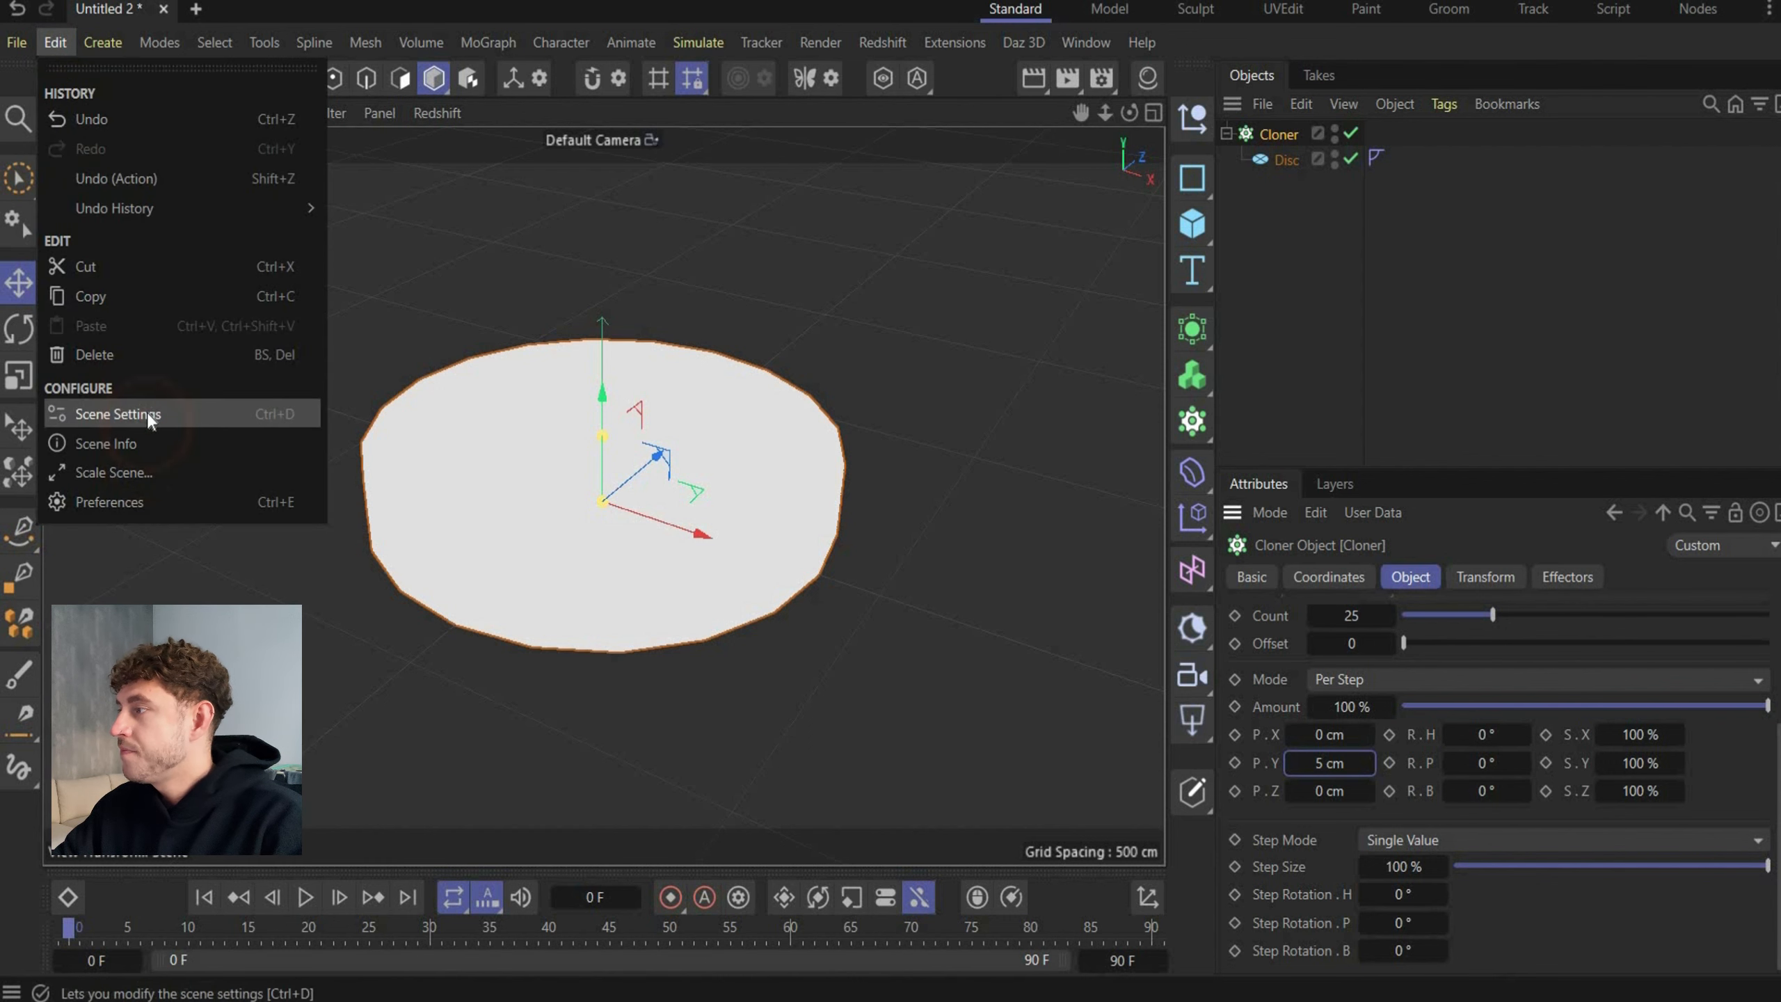
pyautogui.click(1665, 587)
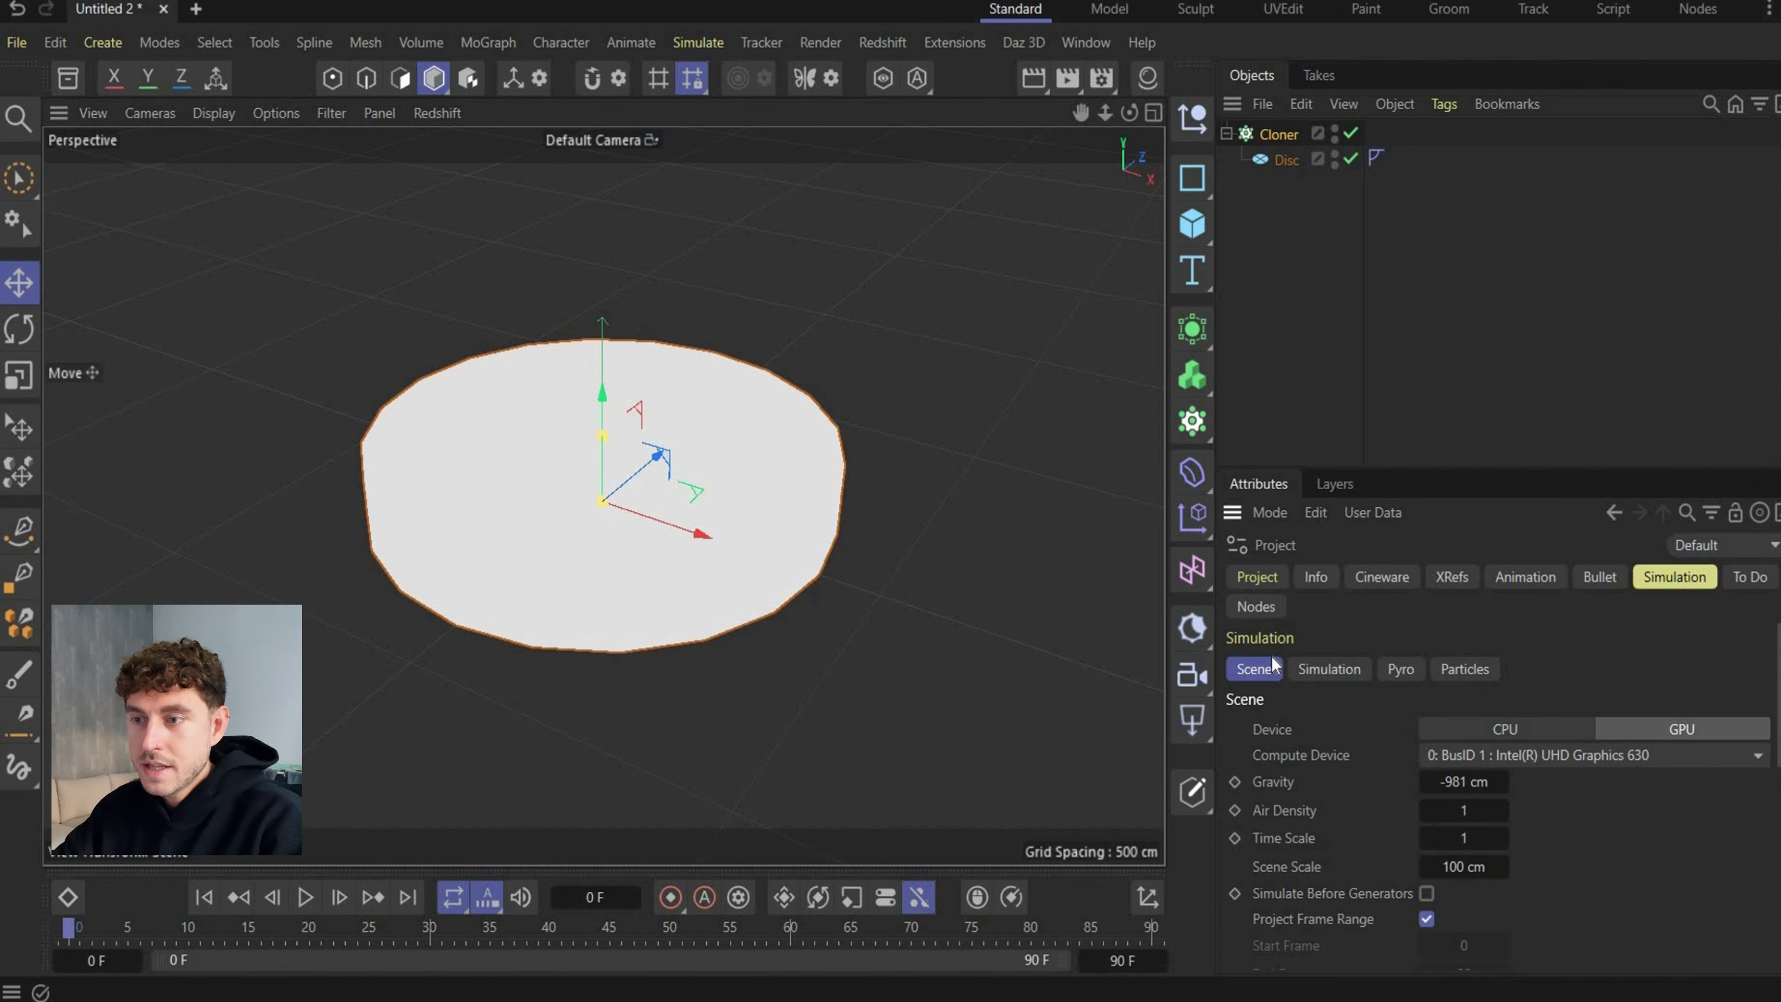
pyautogui.doubleClick(1434, 781)
pyautogui.write('0')
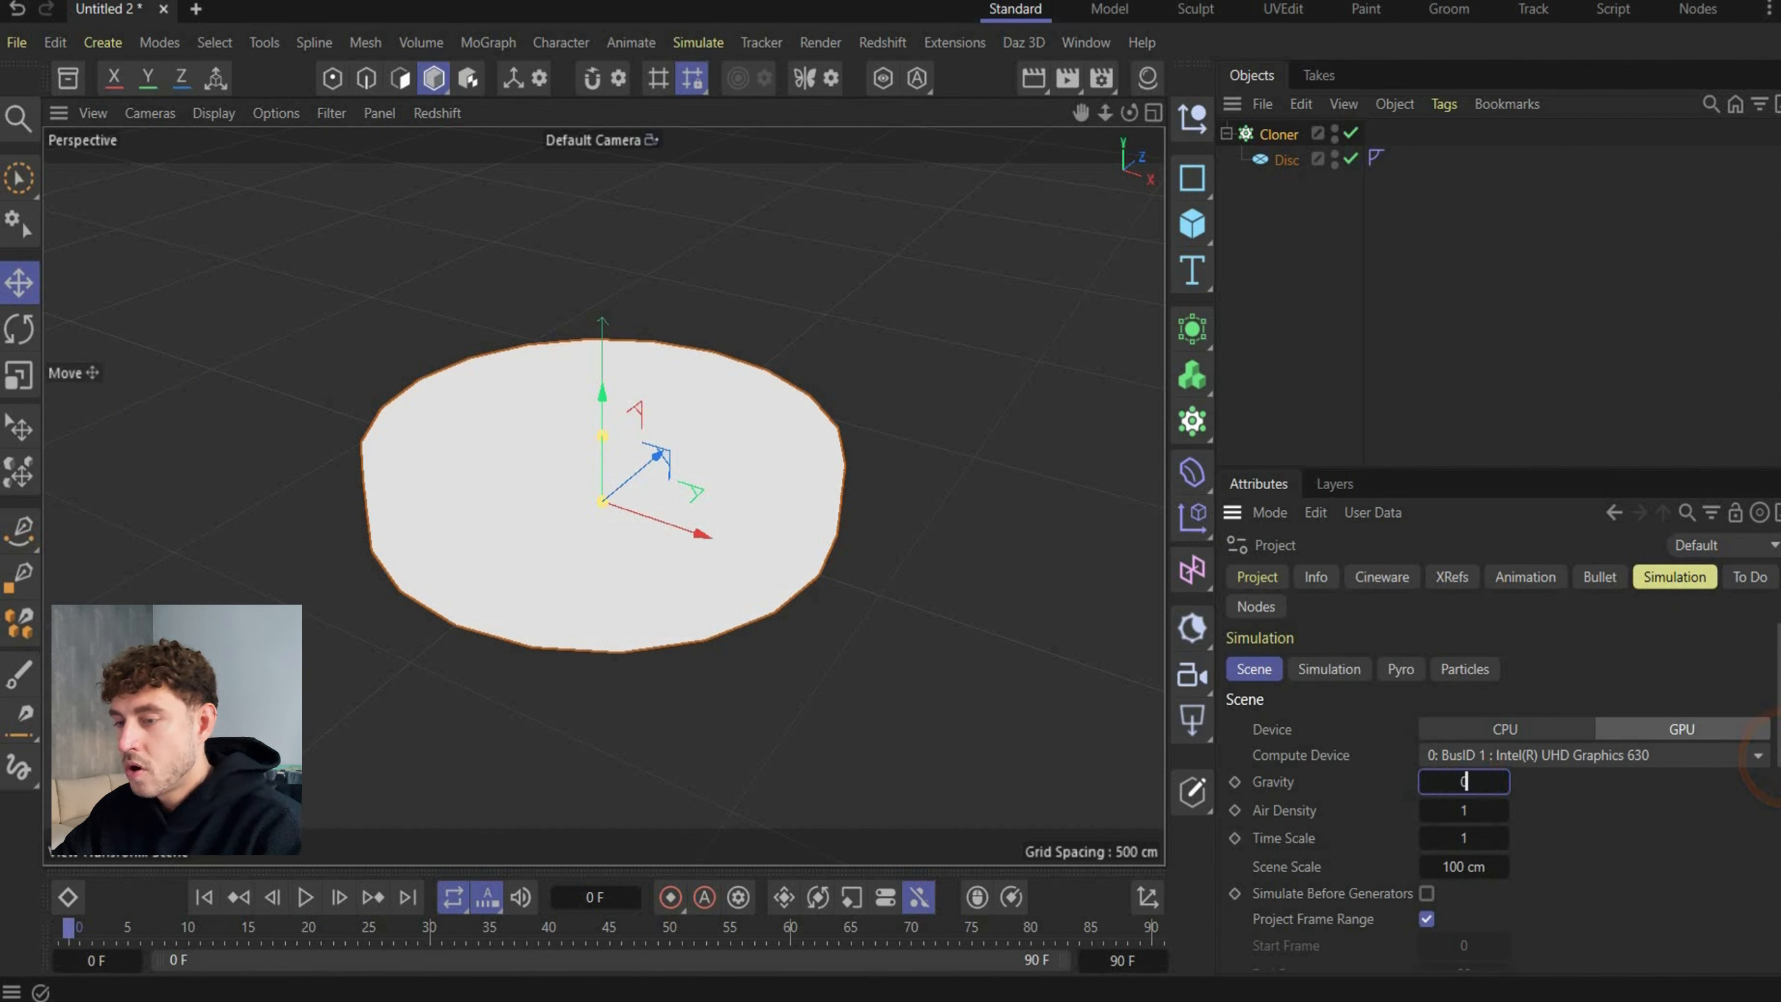
pyautogui.press('Return')
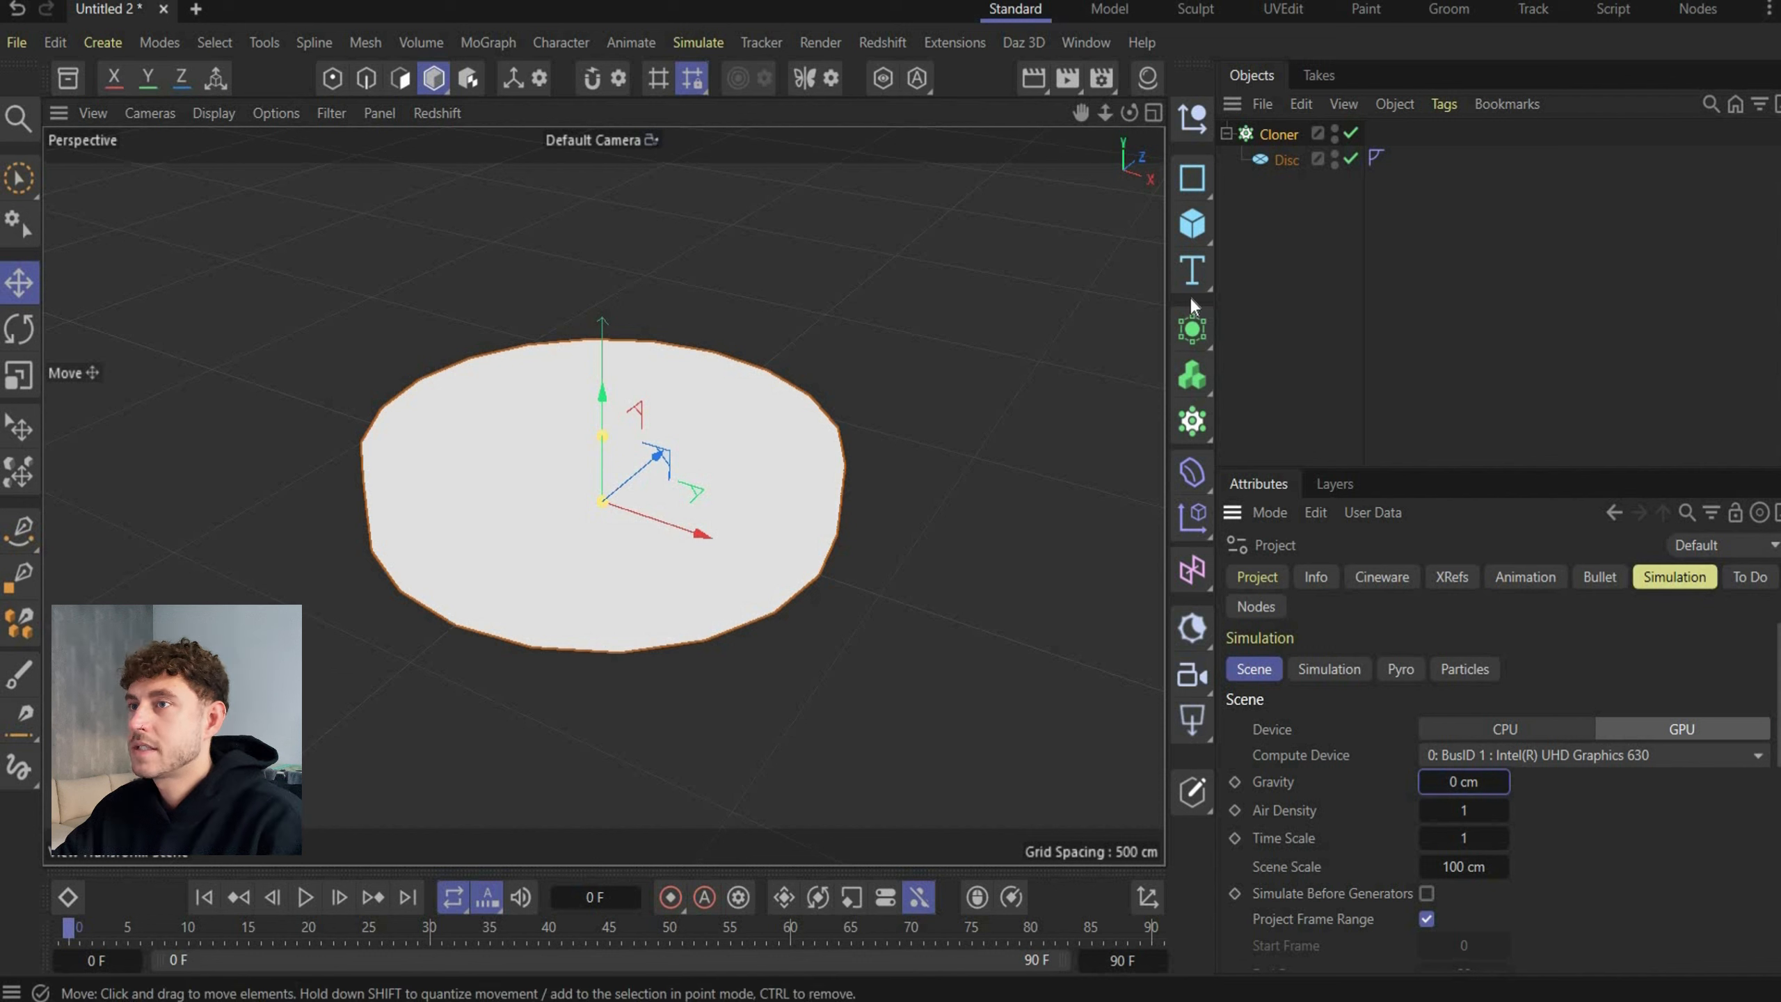
# Collapse the Cloner's hierarchy and add a Cloth simulation tag to the Cloner
pyautogui.click(1226, 133)
pyautogui.click(1266, 134)
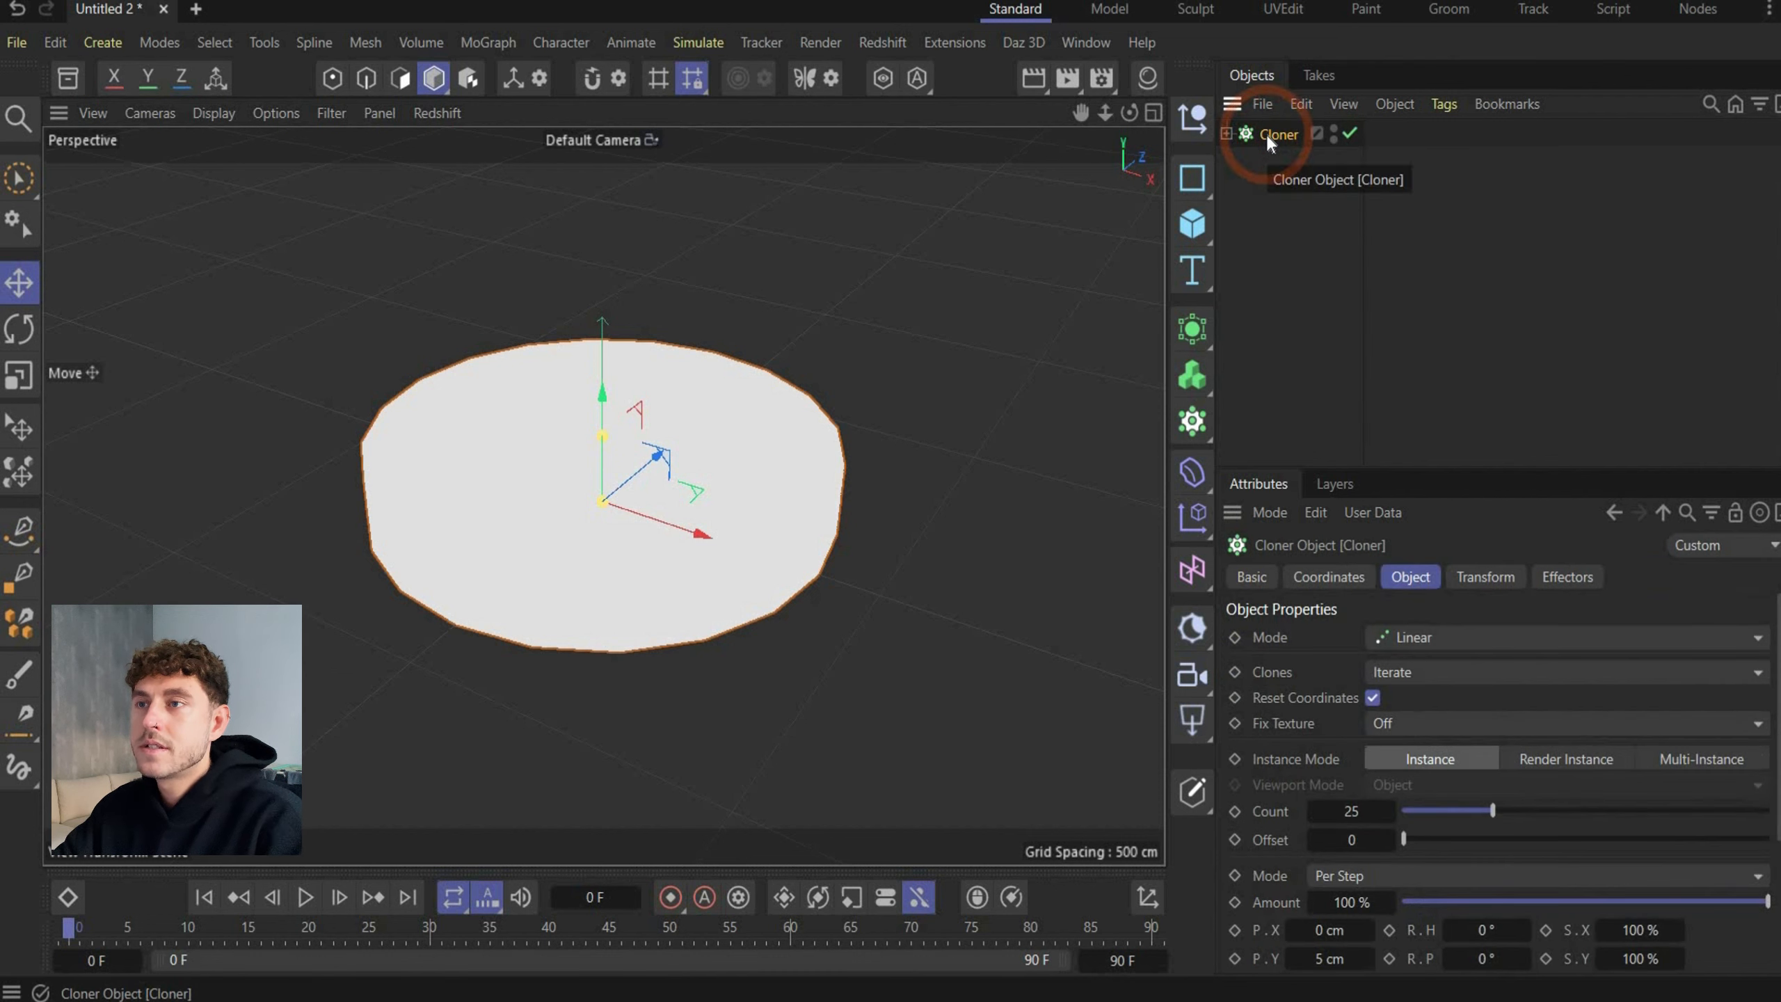
pyautogui.rightClick(1267, 132)
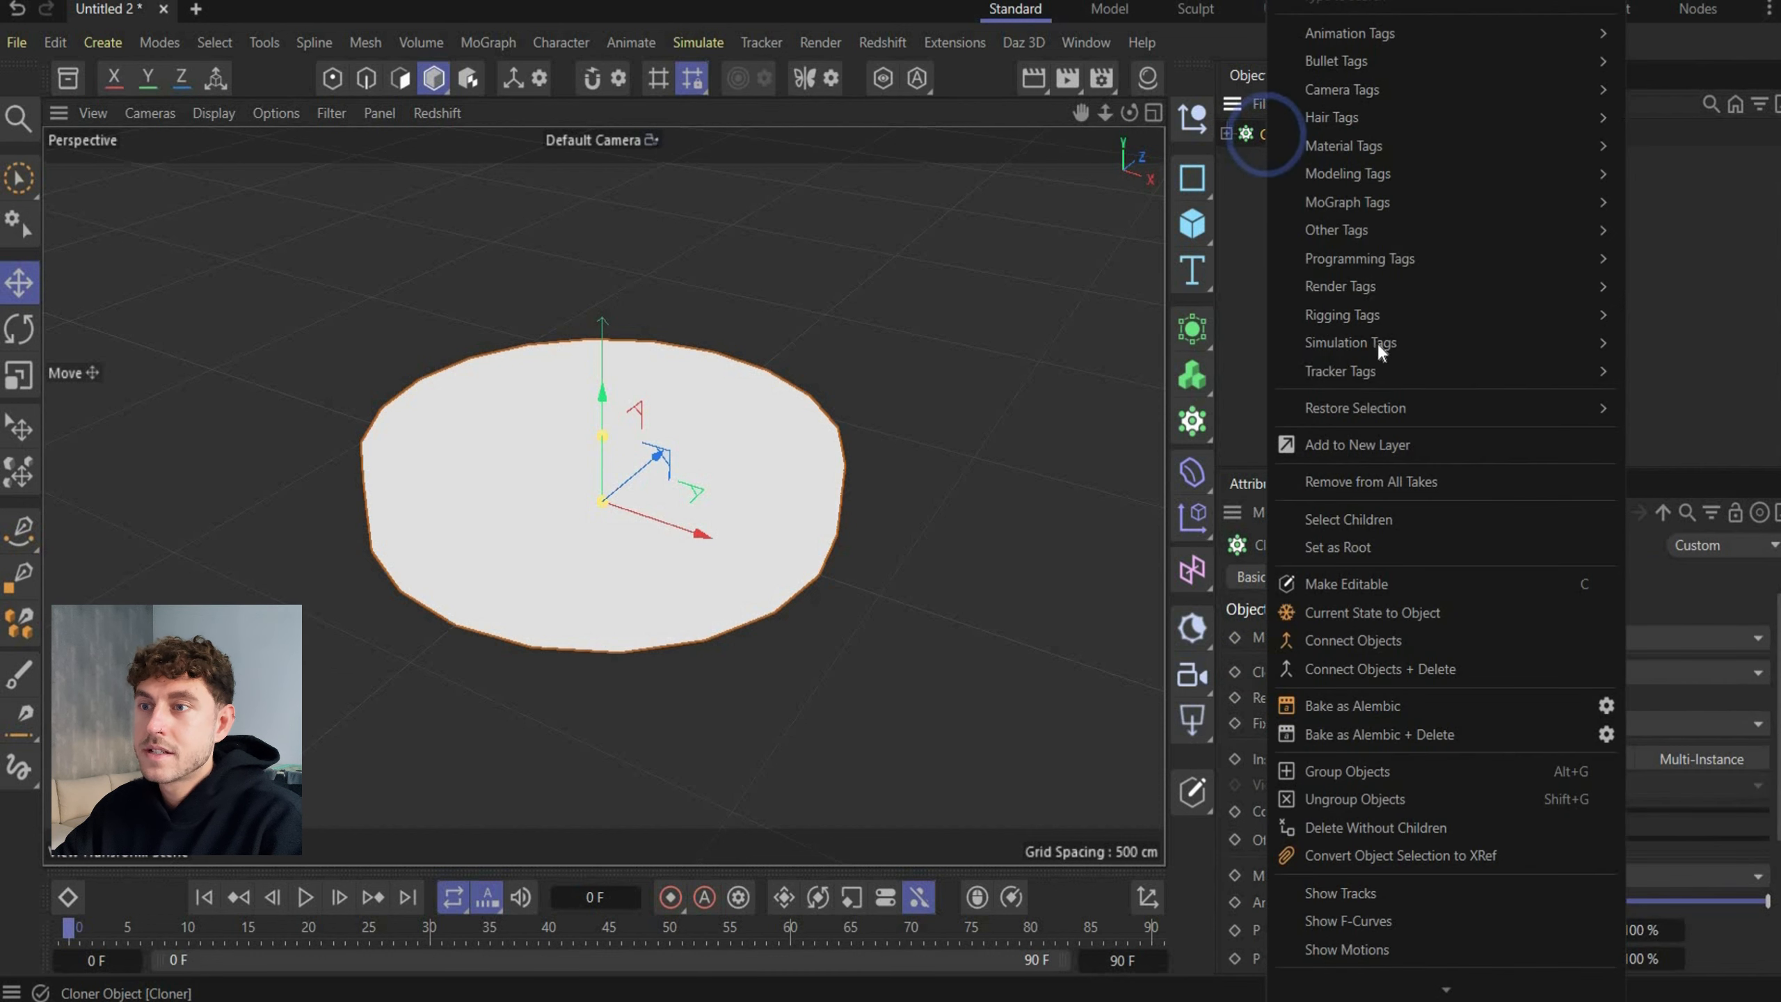
pyautogui.moveTo(1394, 341)
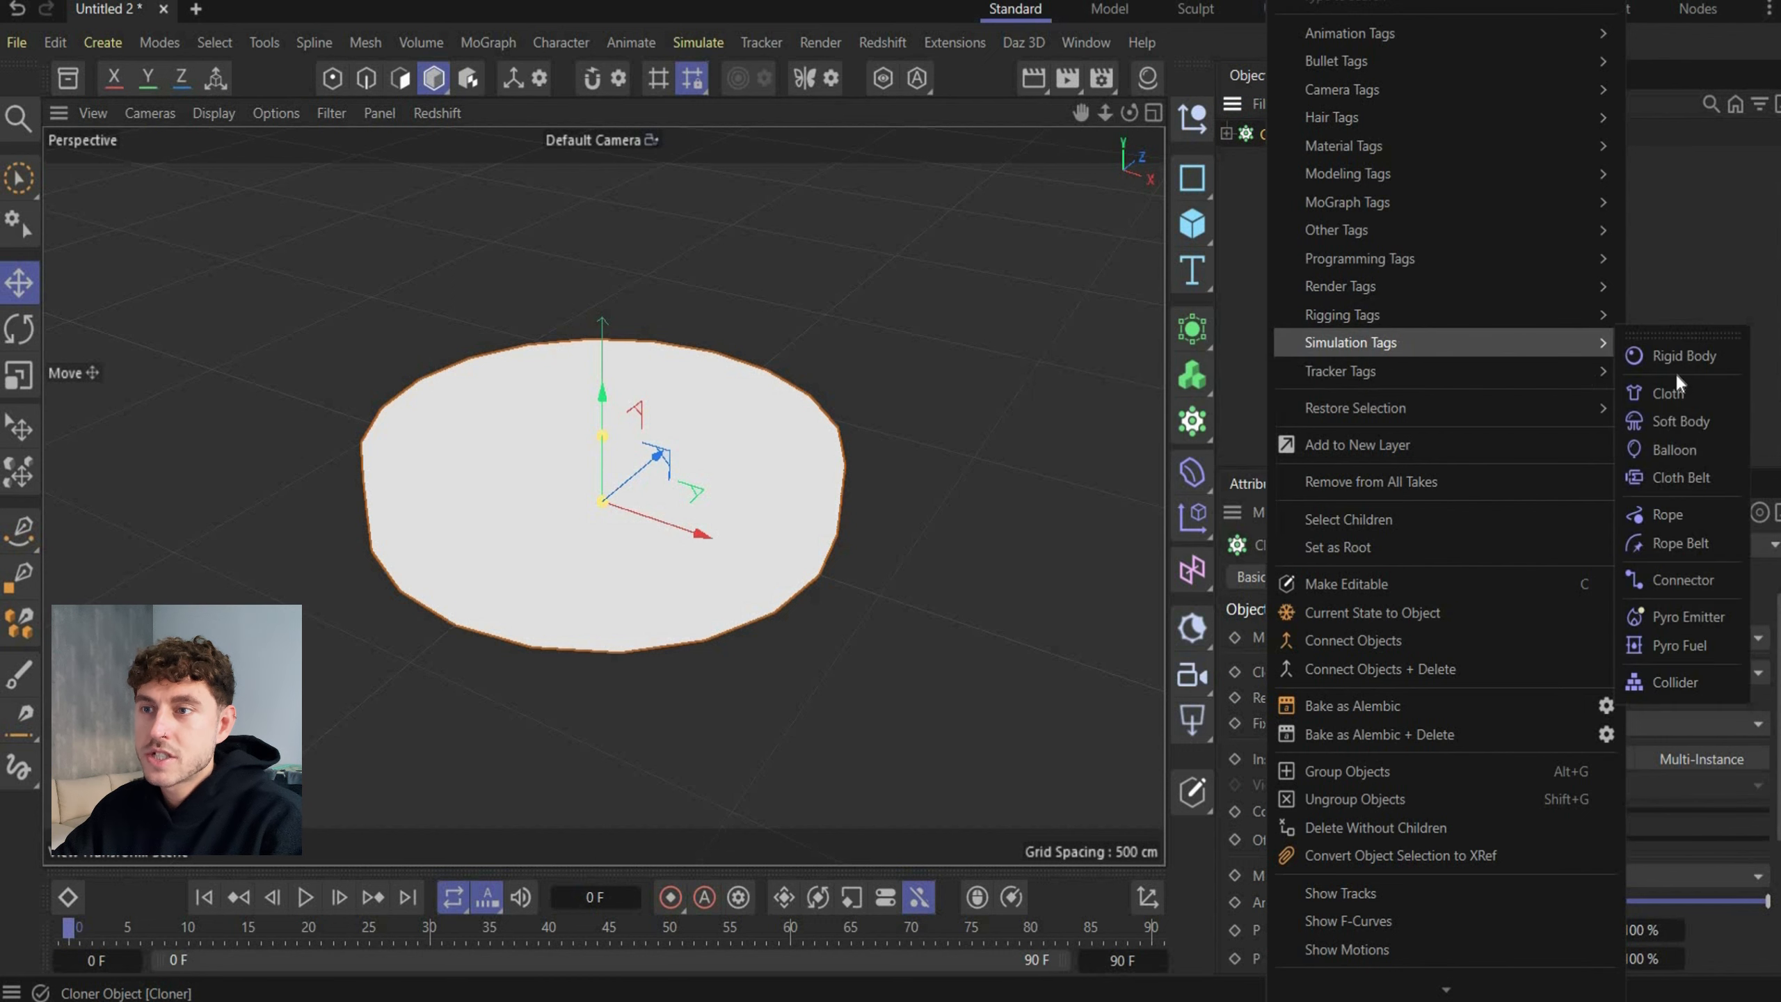
pyautogui.click(1710, 401)
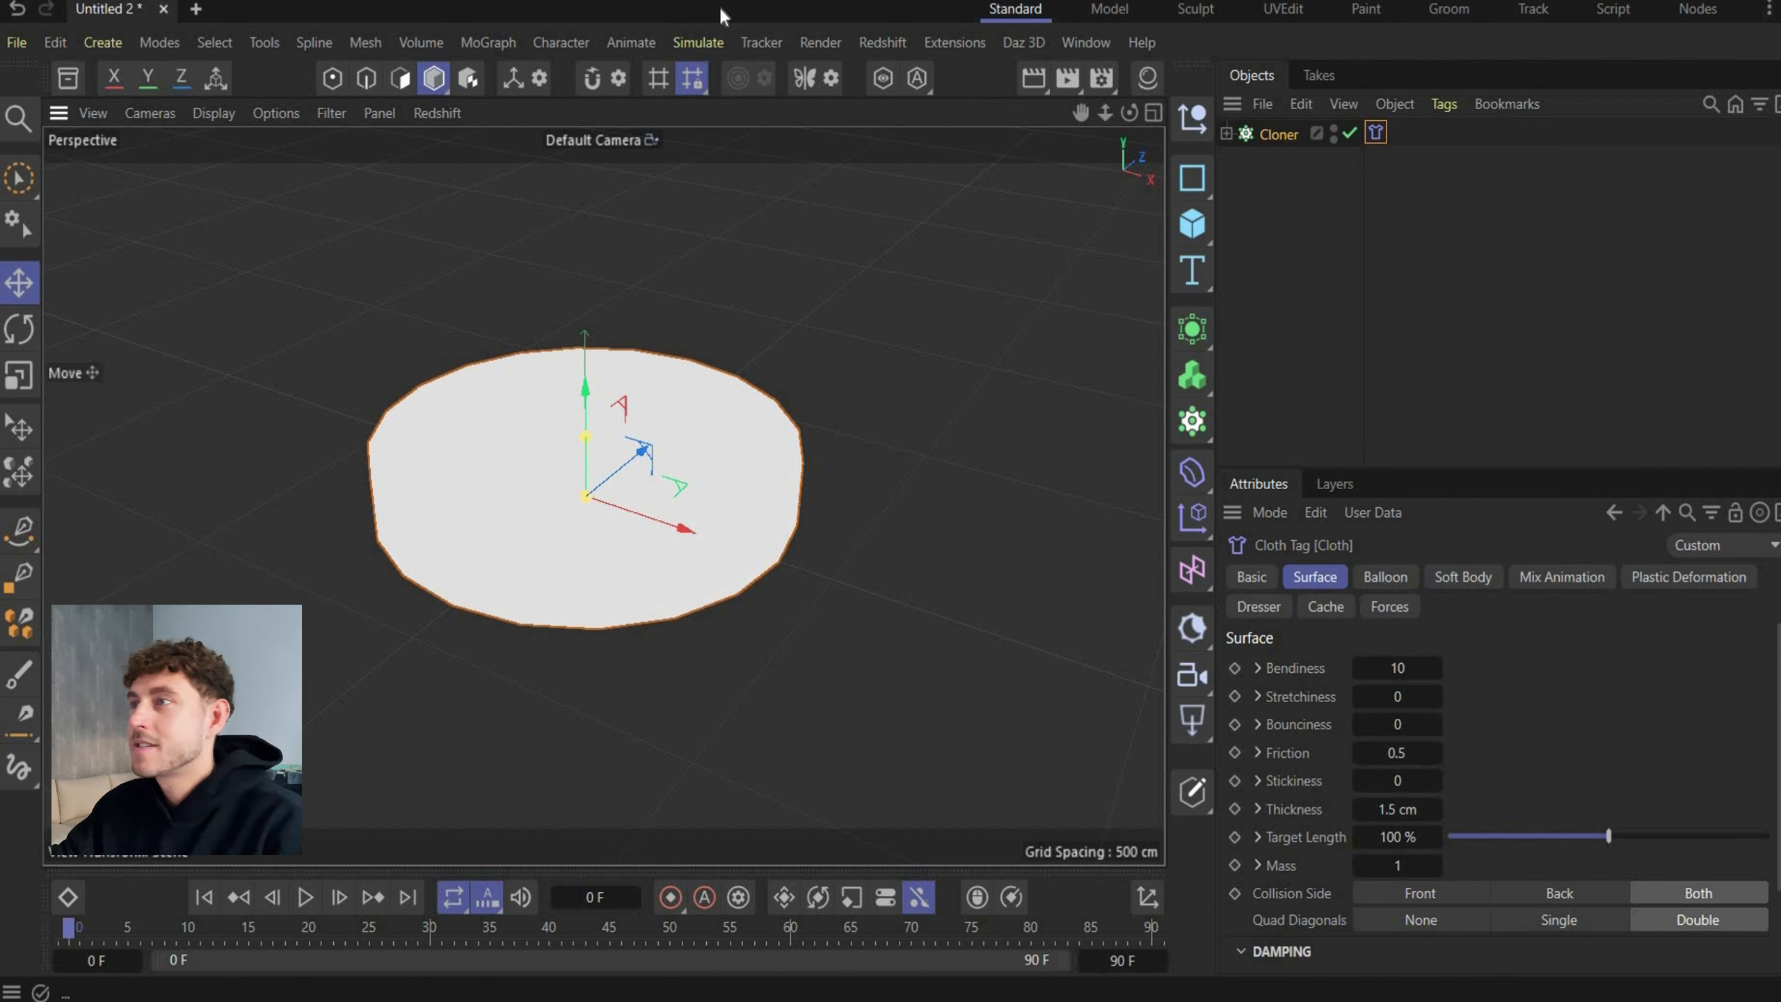
# Add a Rotation force object to the scene
pyautogui.click(694, 42)
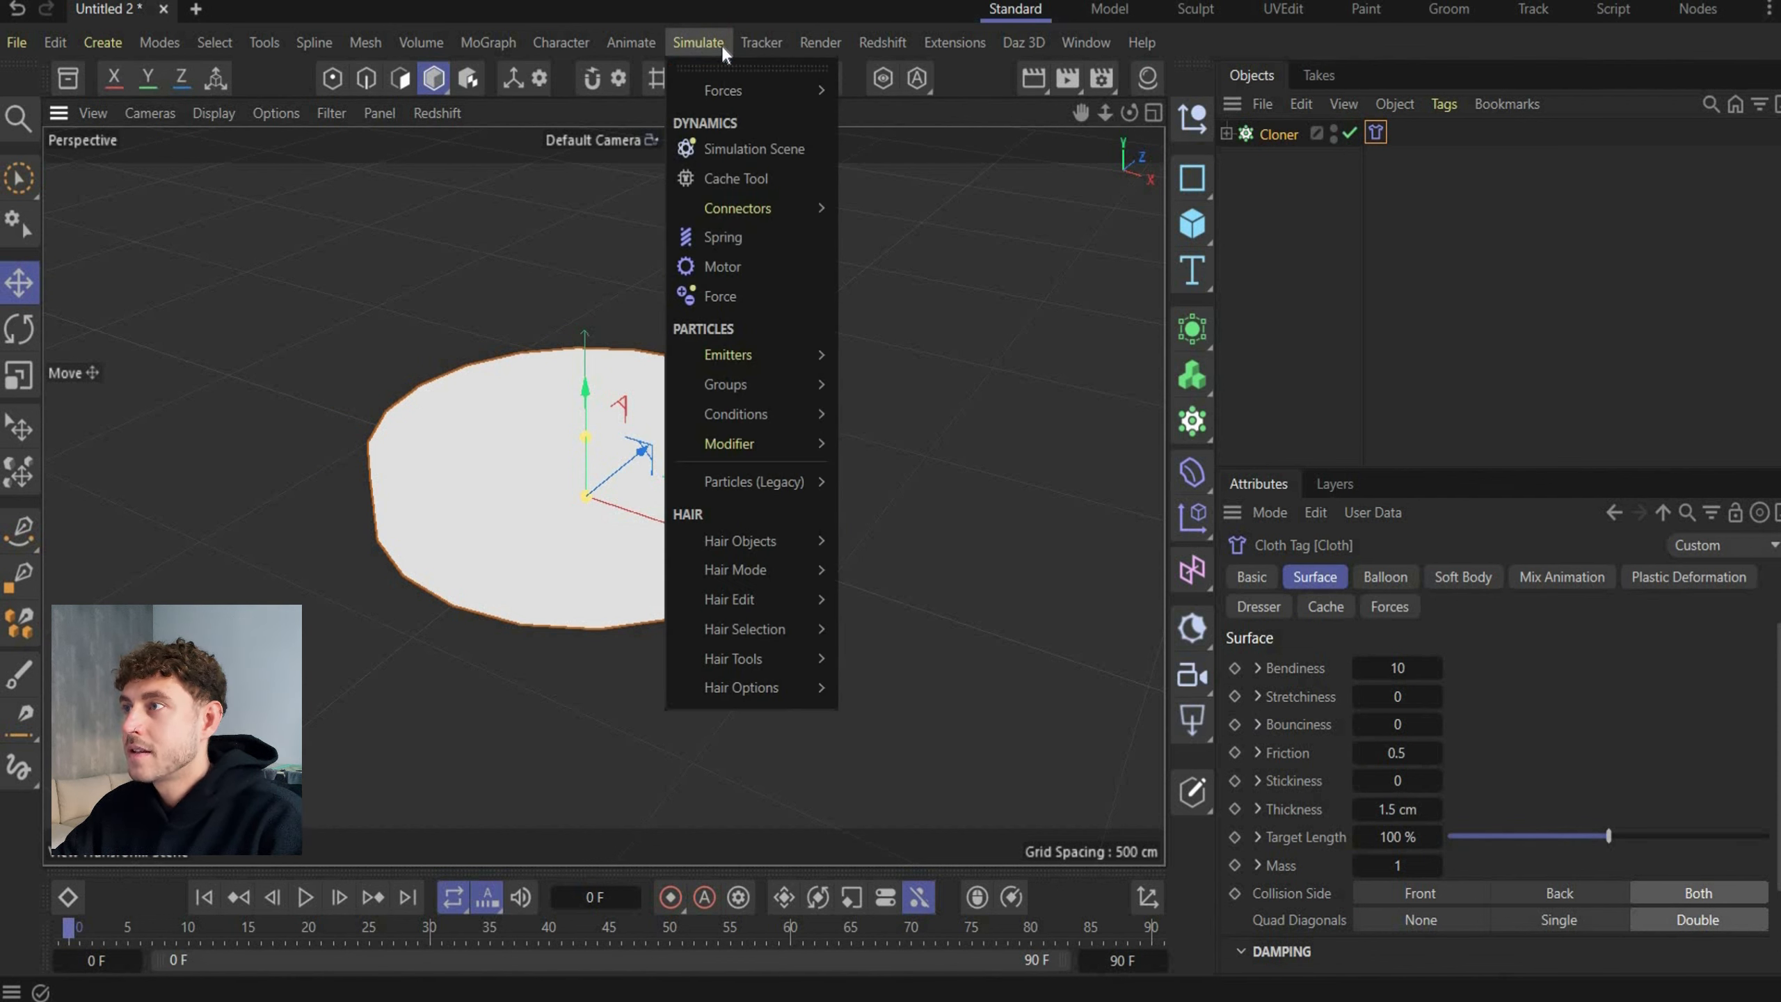
pyautogui.moveTo(721, 84)
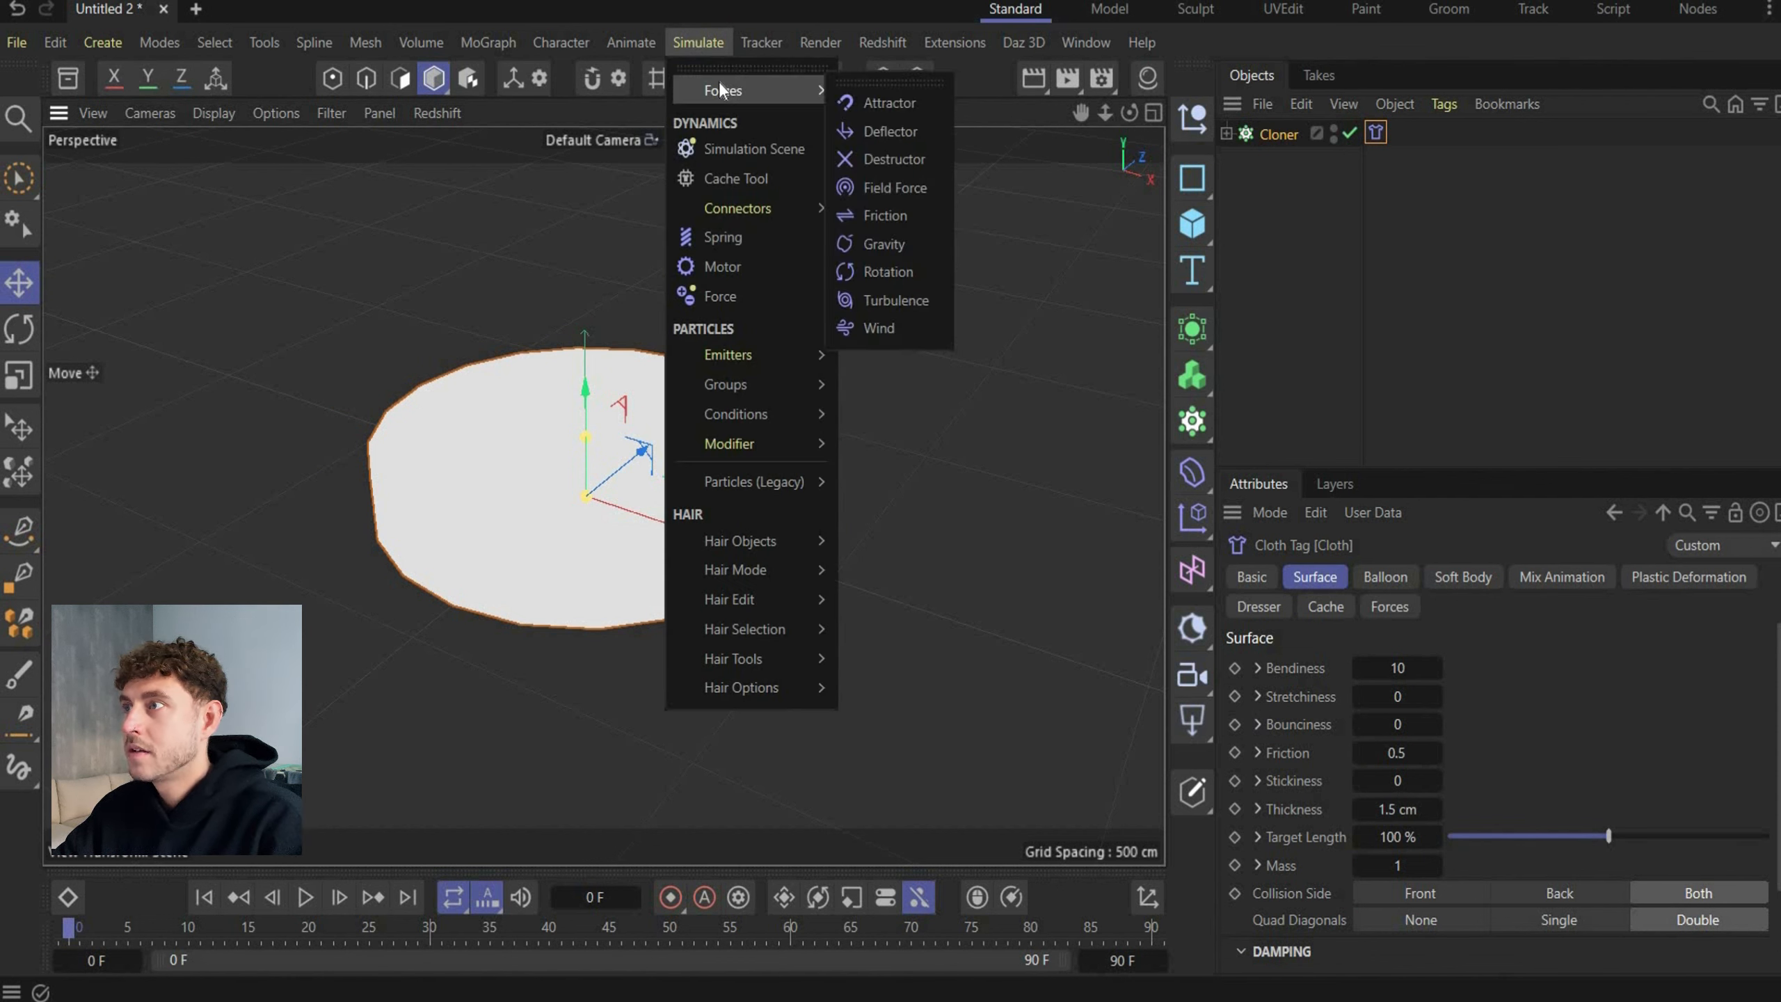
pyautogui.click(905, 275)
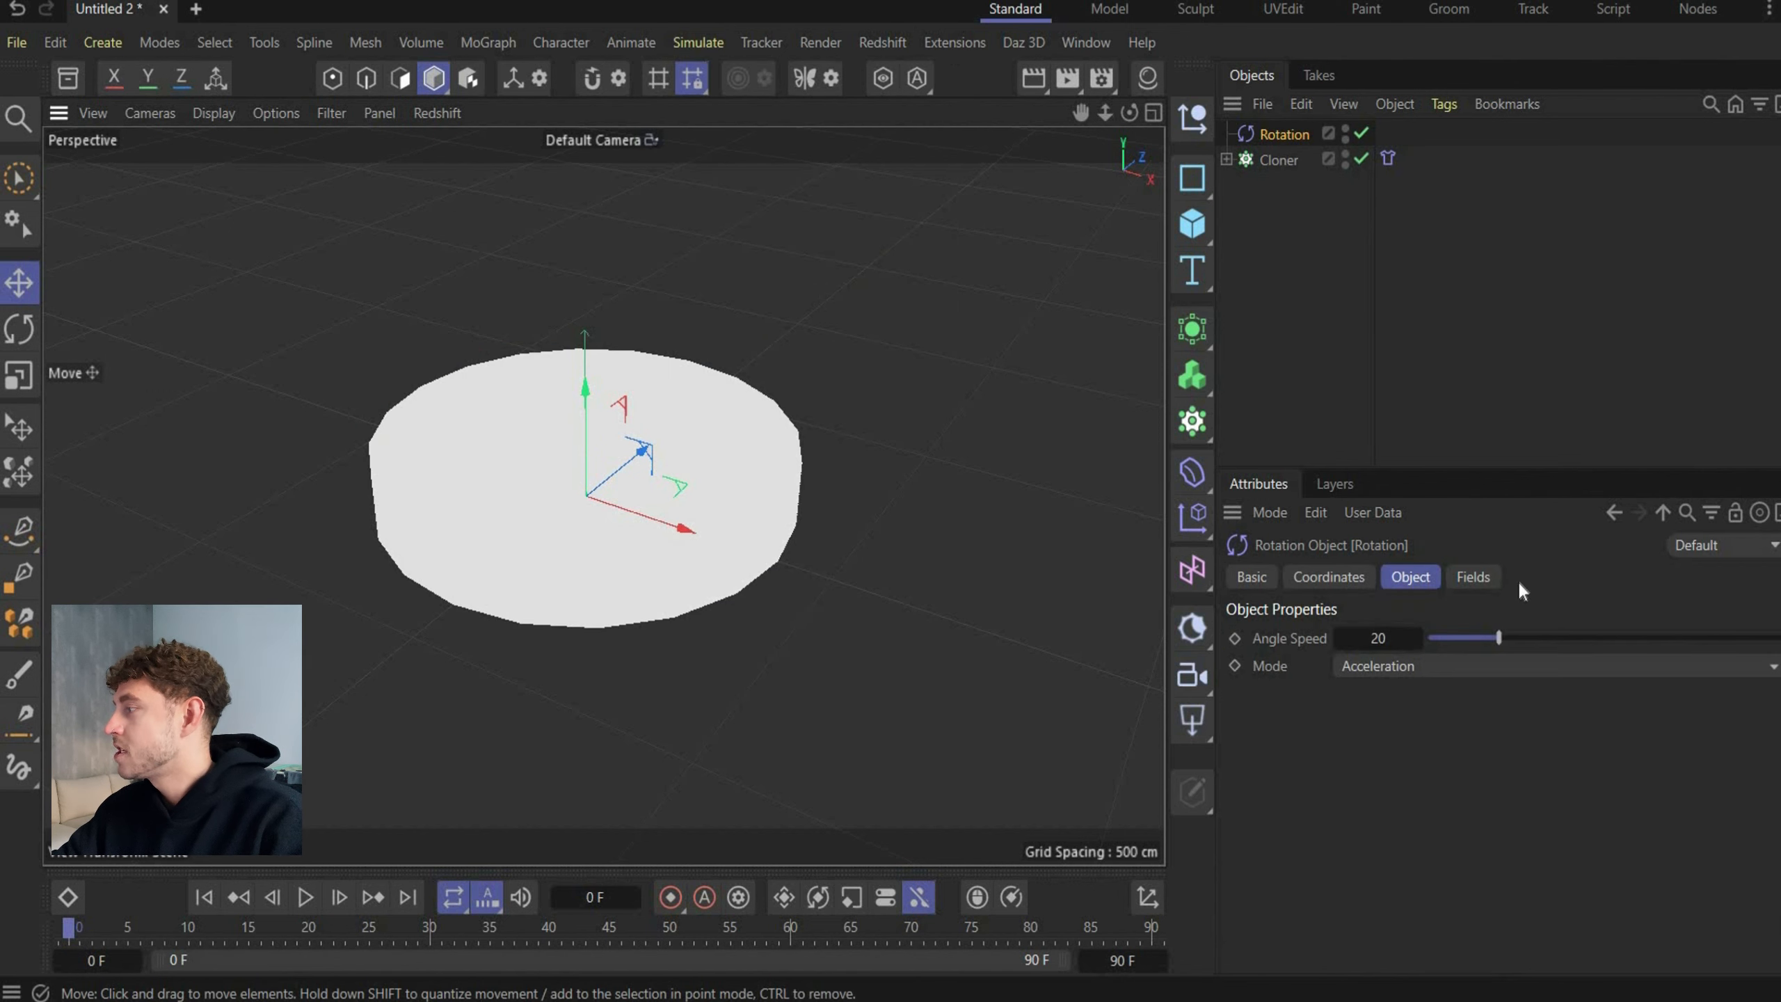
# Set the Rotation force's heading (R.H) to 90° and its Y position to 70 cm
pyautogui.click(1341, 578)
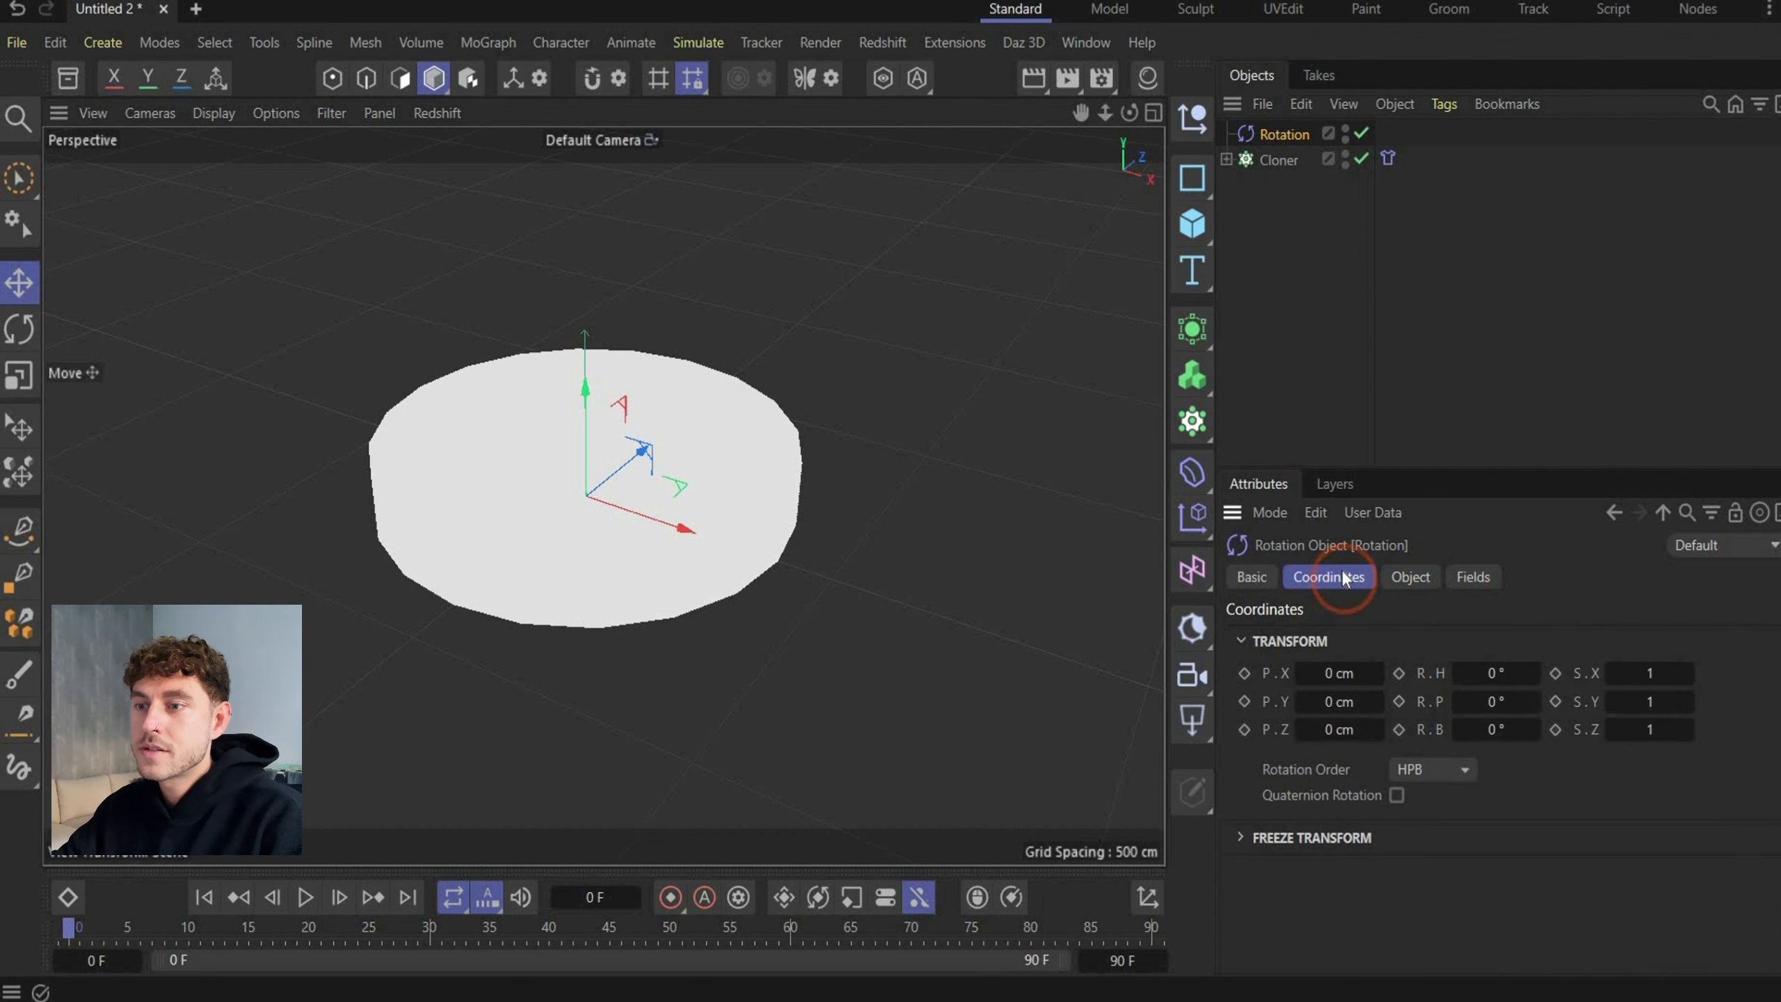
pyautogui.click(1496, 672)
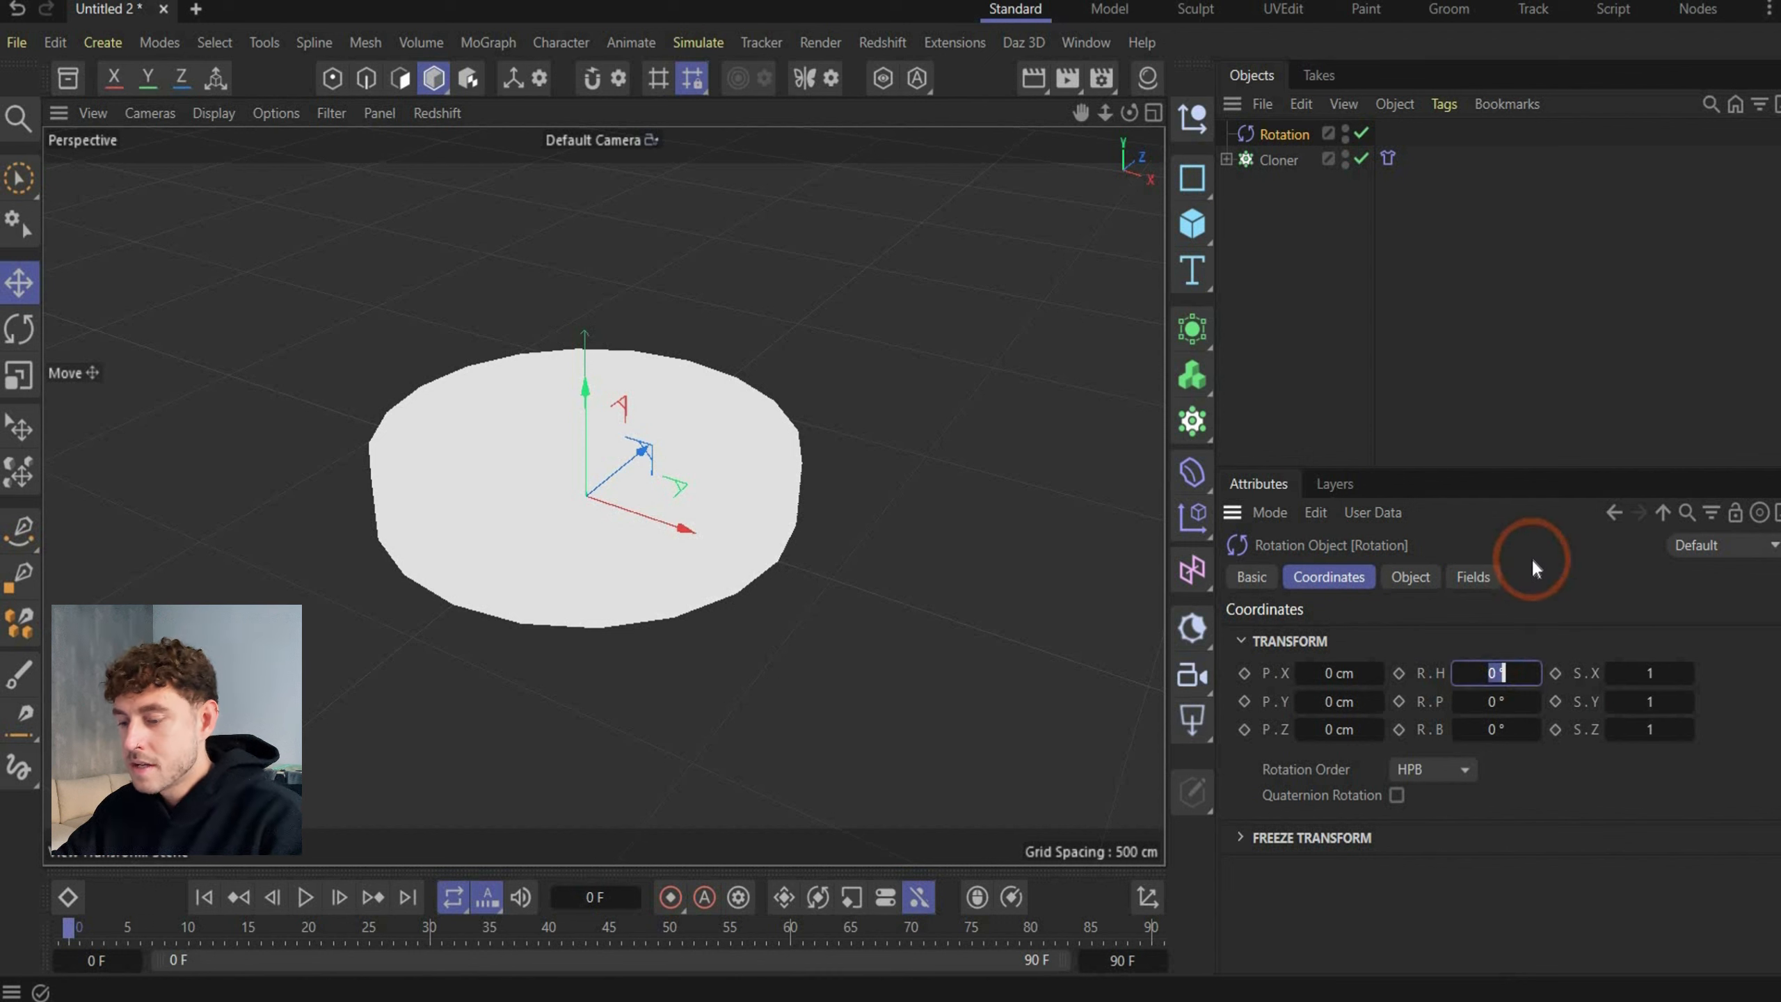
pyautogui.write('90')
pyautogui.press('Return')
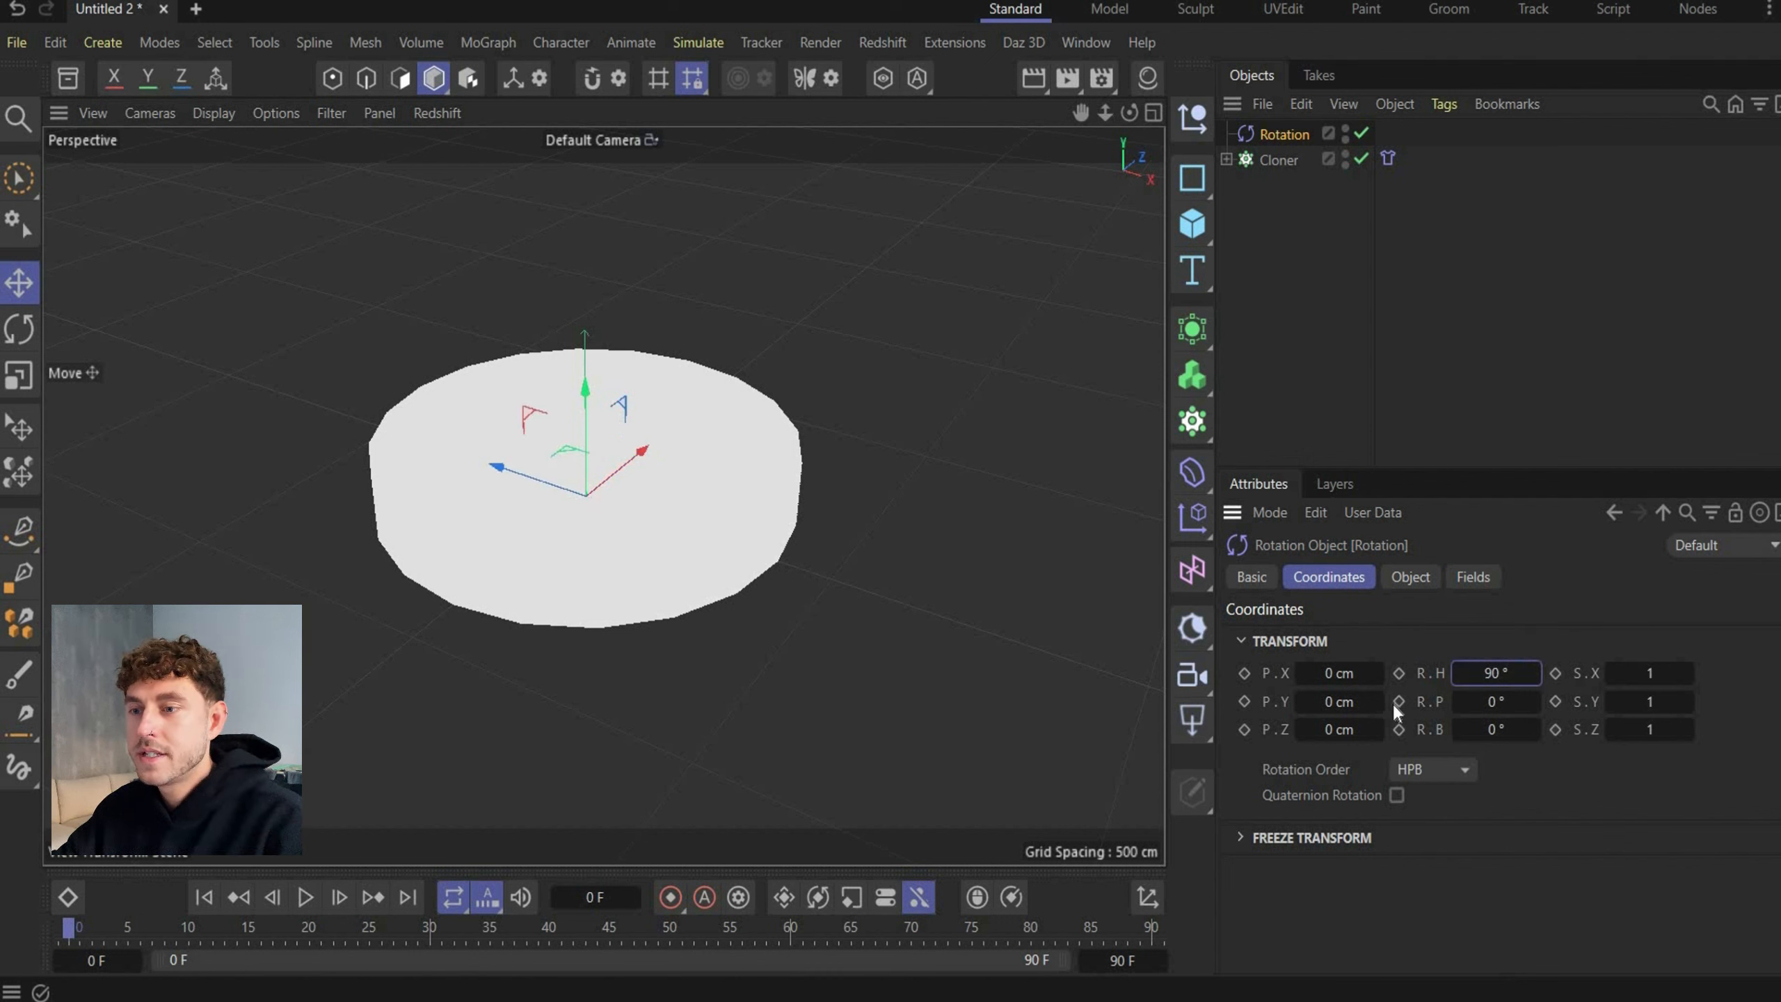
pyautogui.click(1319, 705)
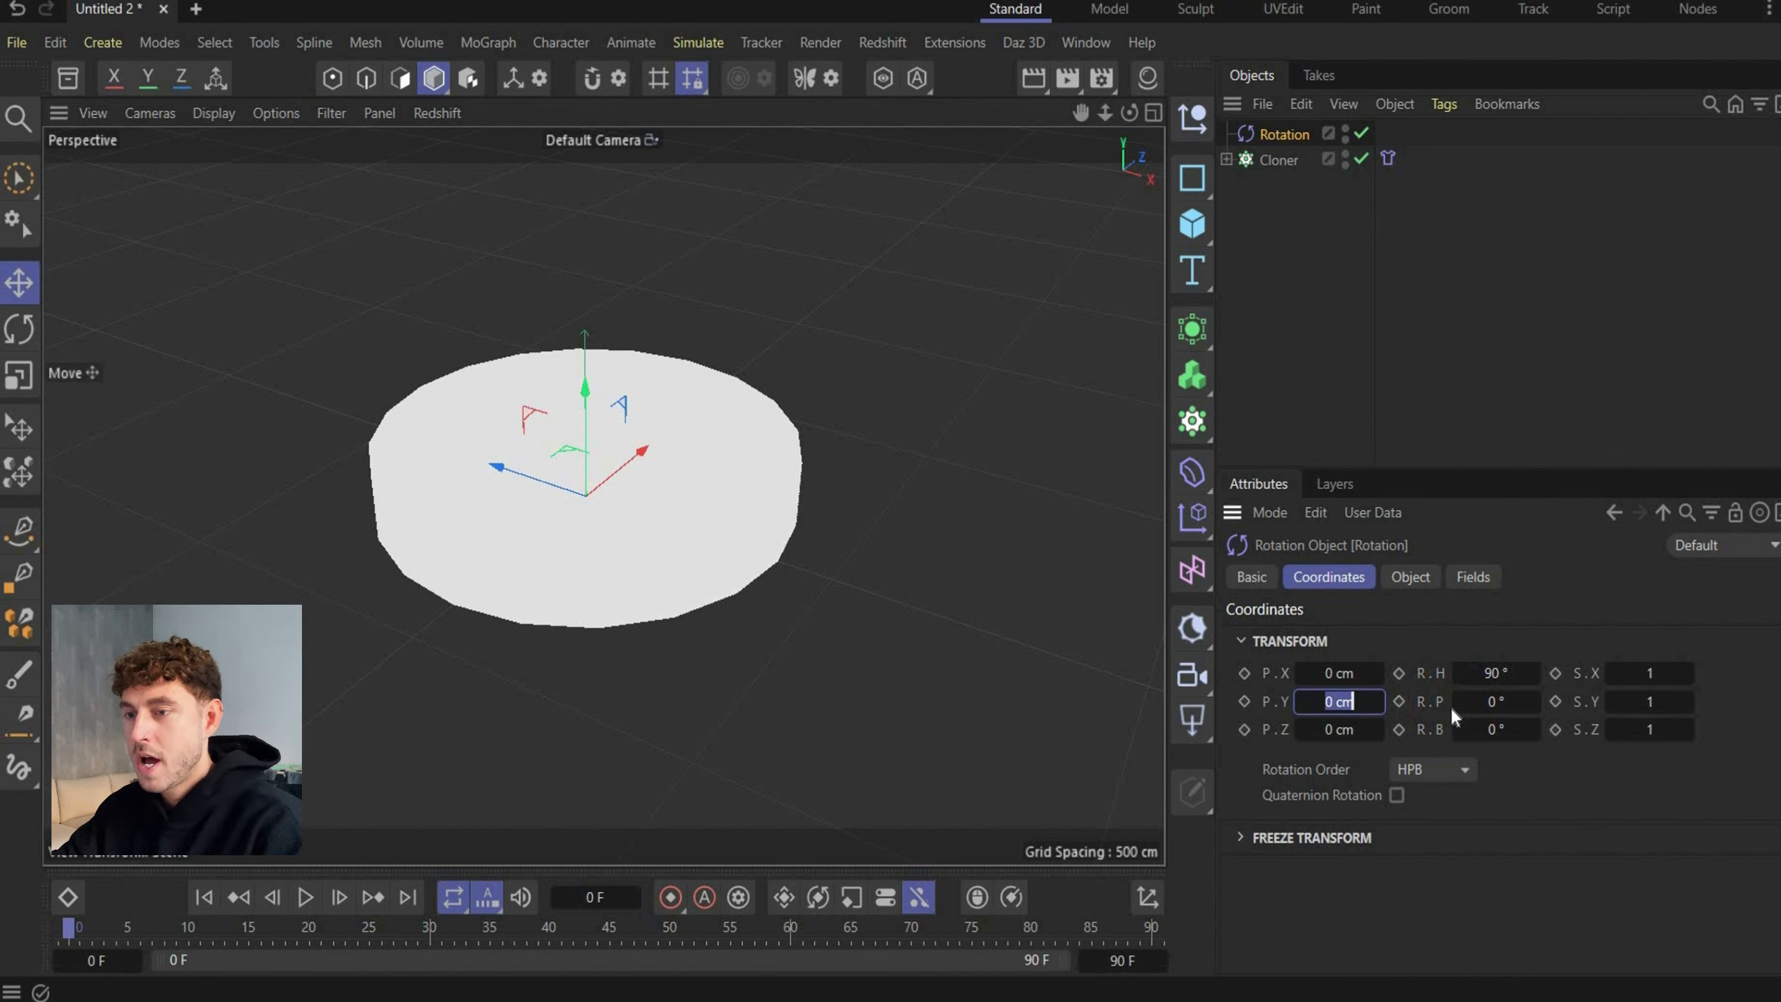
pyautogui.write('70')
pyautogui.press('Return')
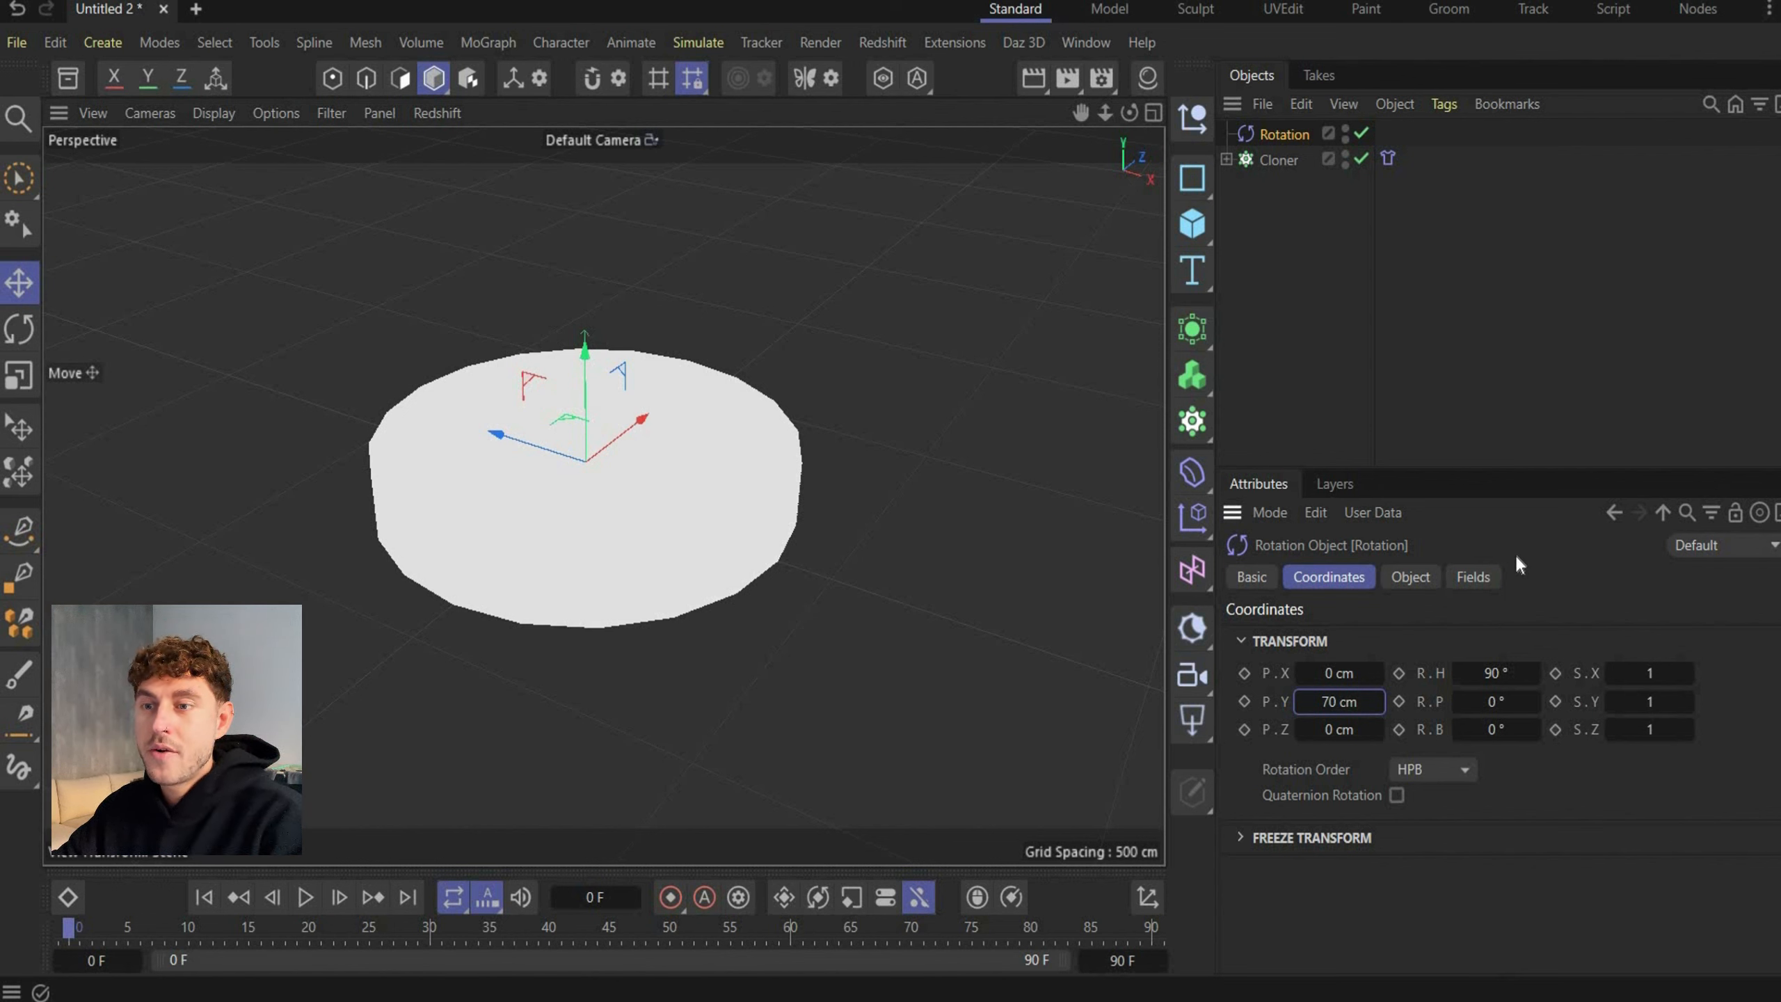
# Add a Spherical Field to the Rotation force and set the field's blending to Max
pyautogui.click(1475, 579)
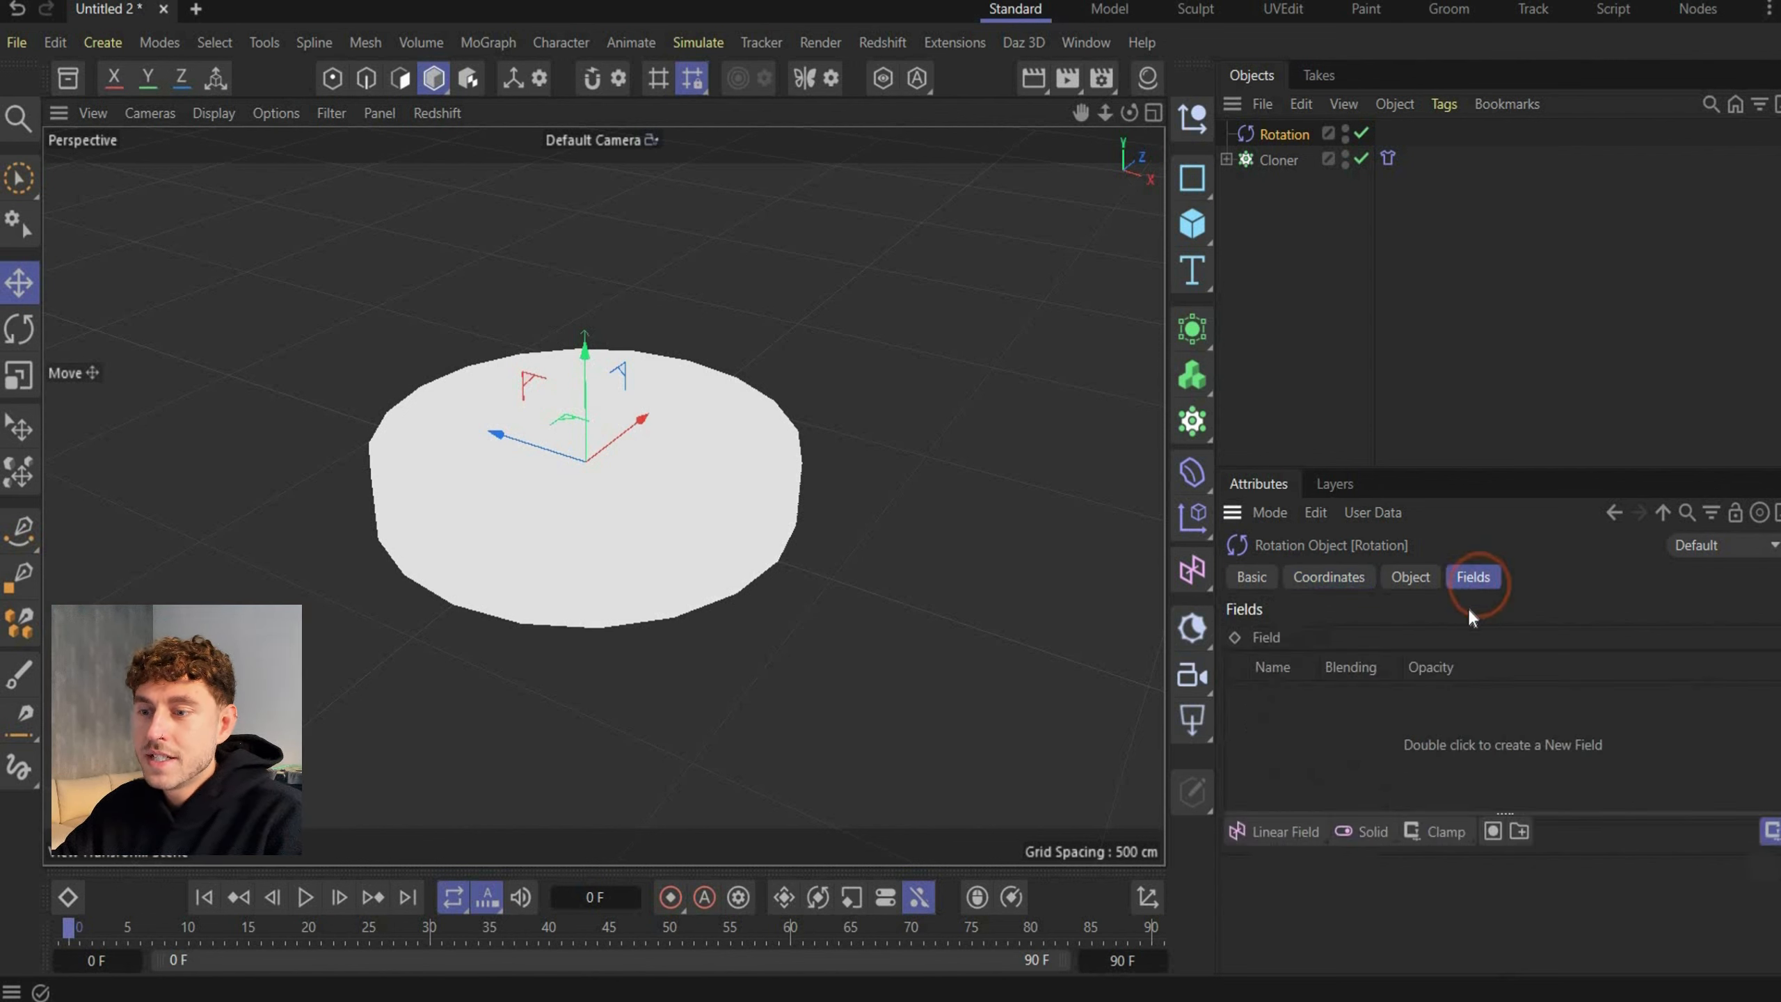
pyautogui.click(1261, 833)
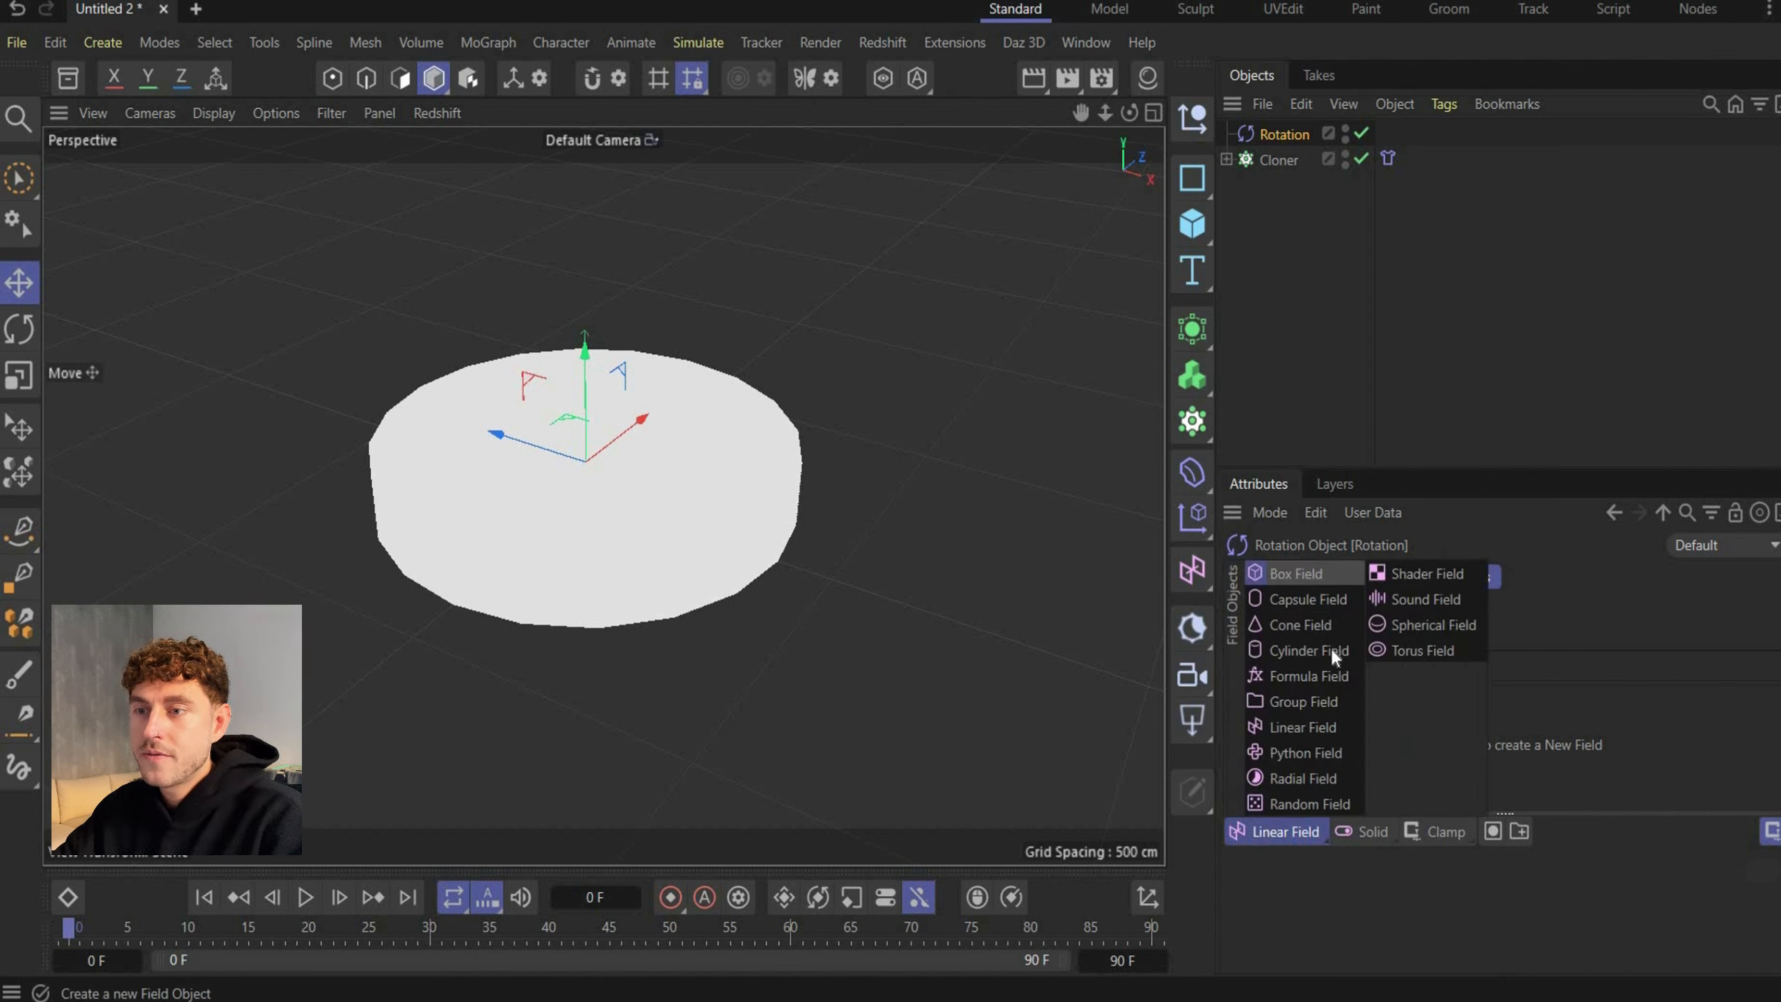
pyautogui.click(1440, 625)
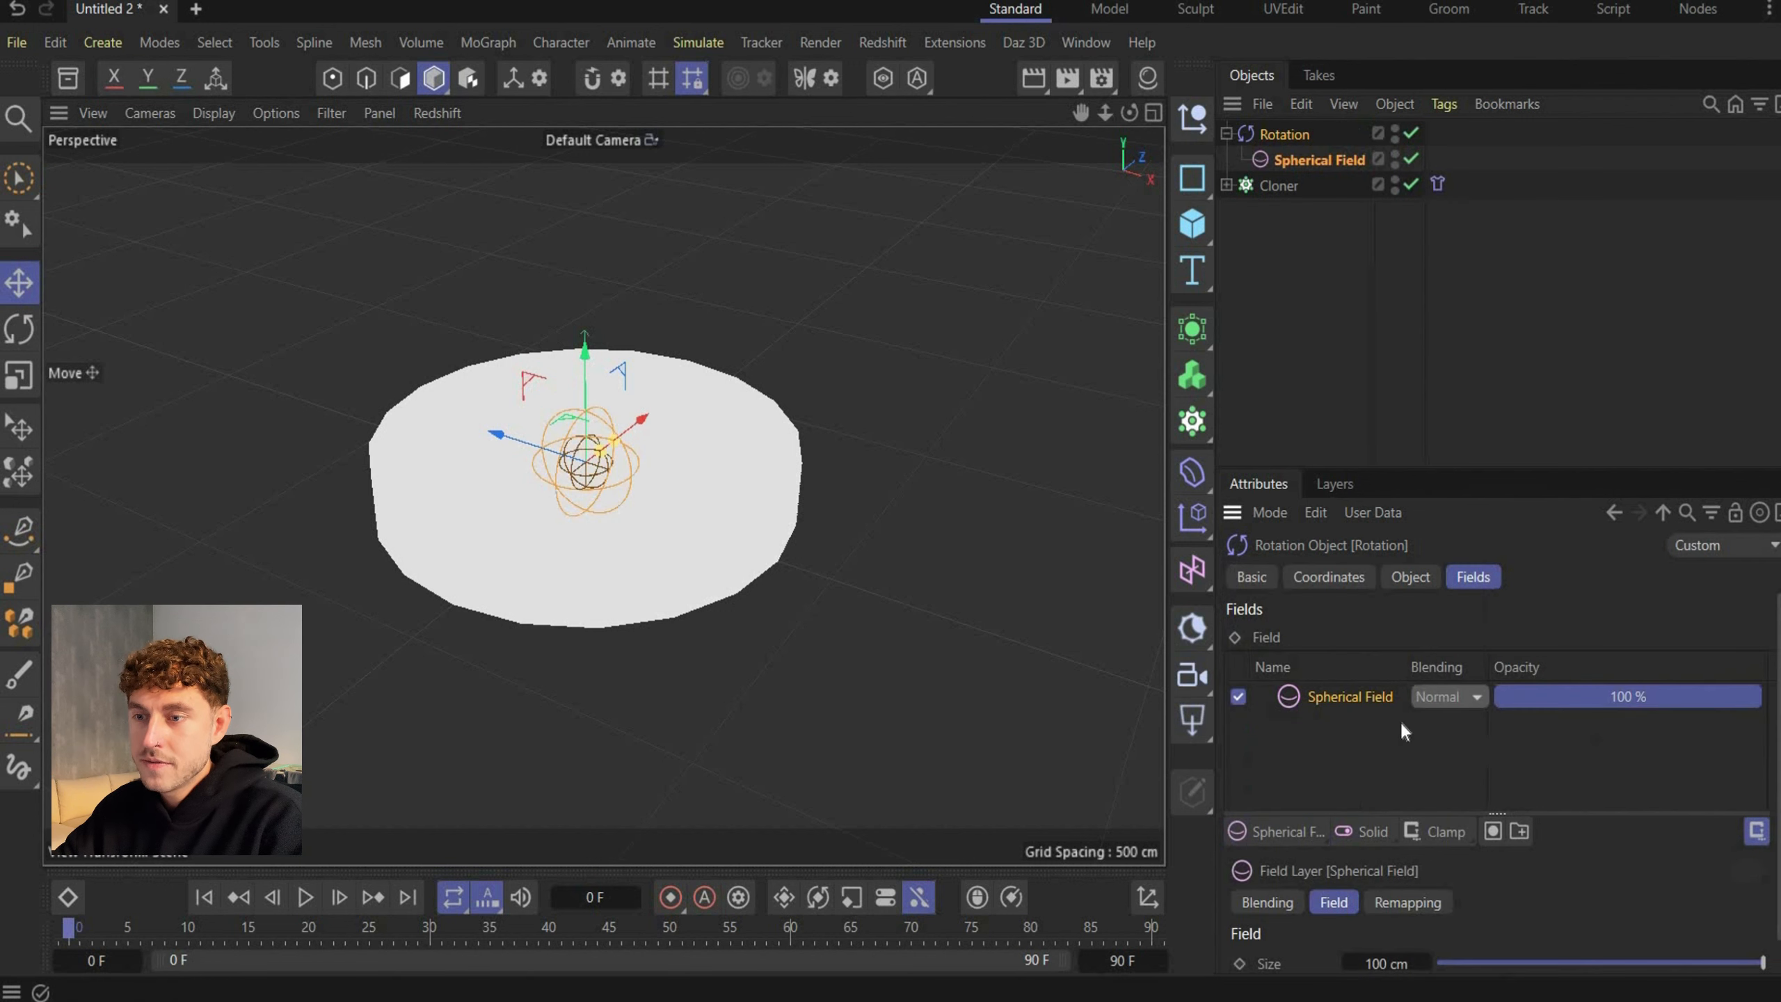
pyautogui.click(1478, 696)
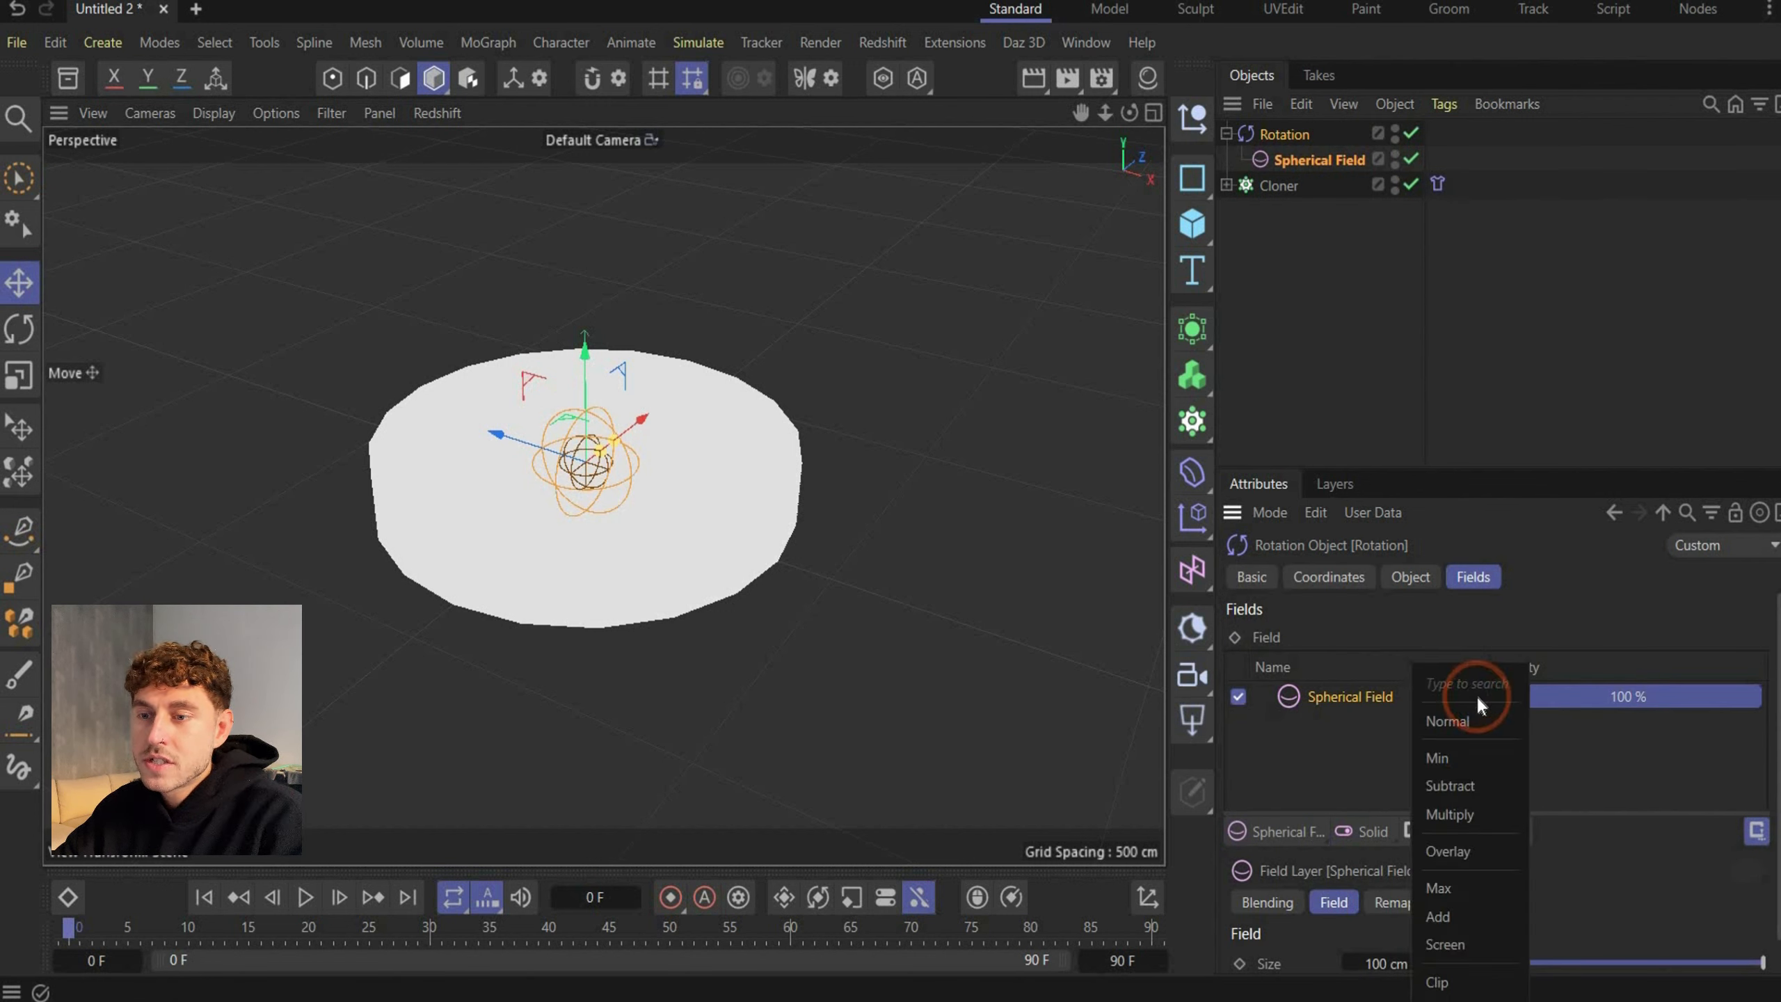
pyautogui.click(1469, 897)
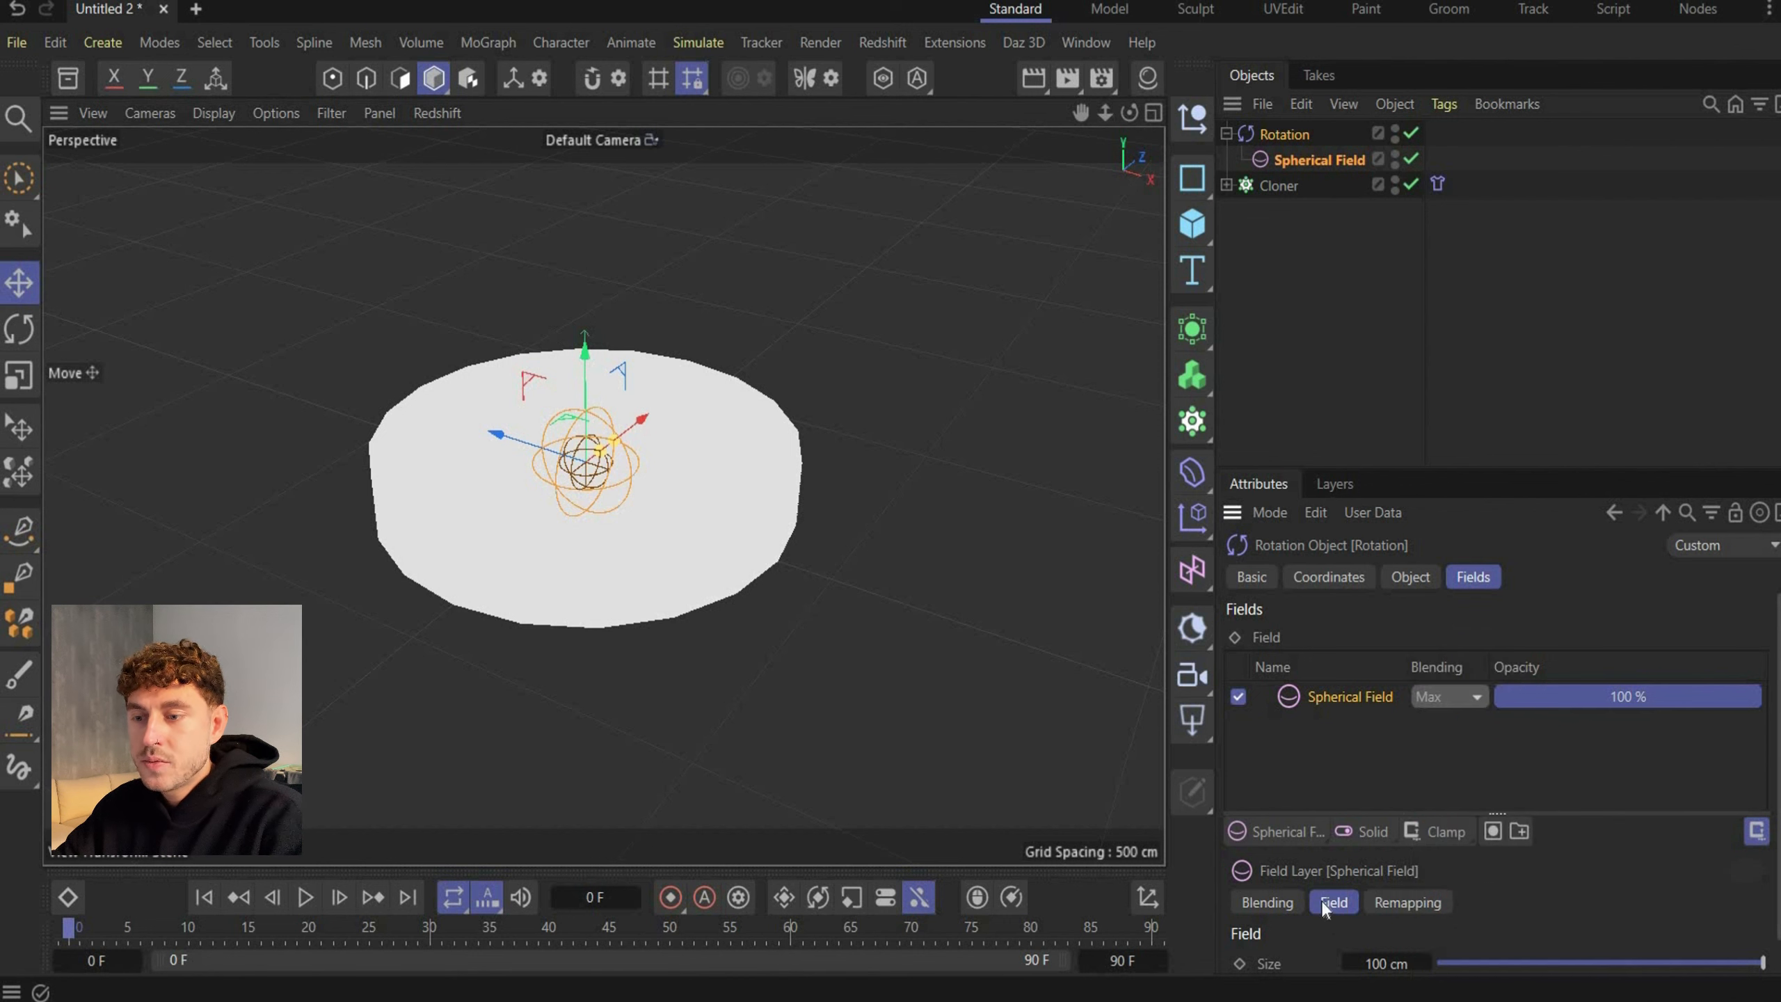
pyautogui.scroll(-1, 1322, 900)
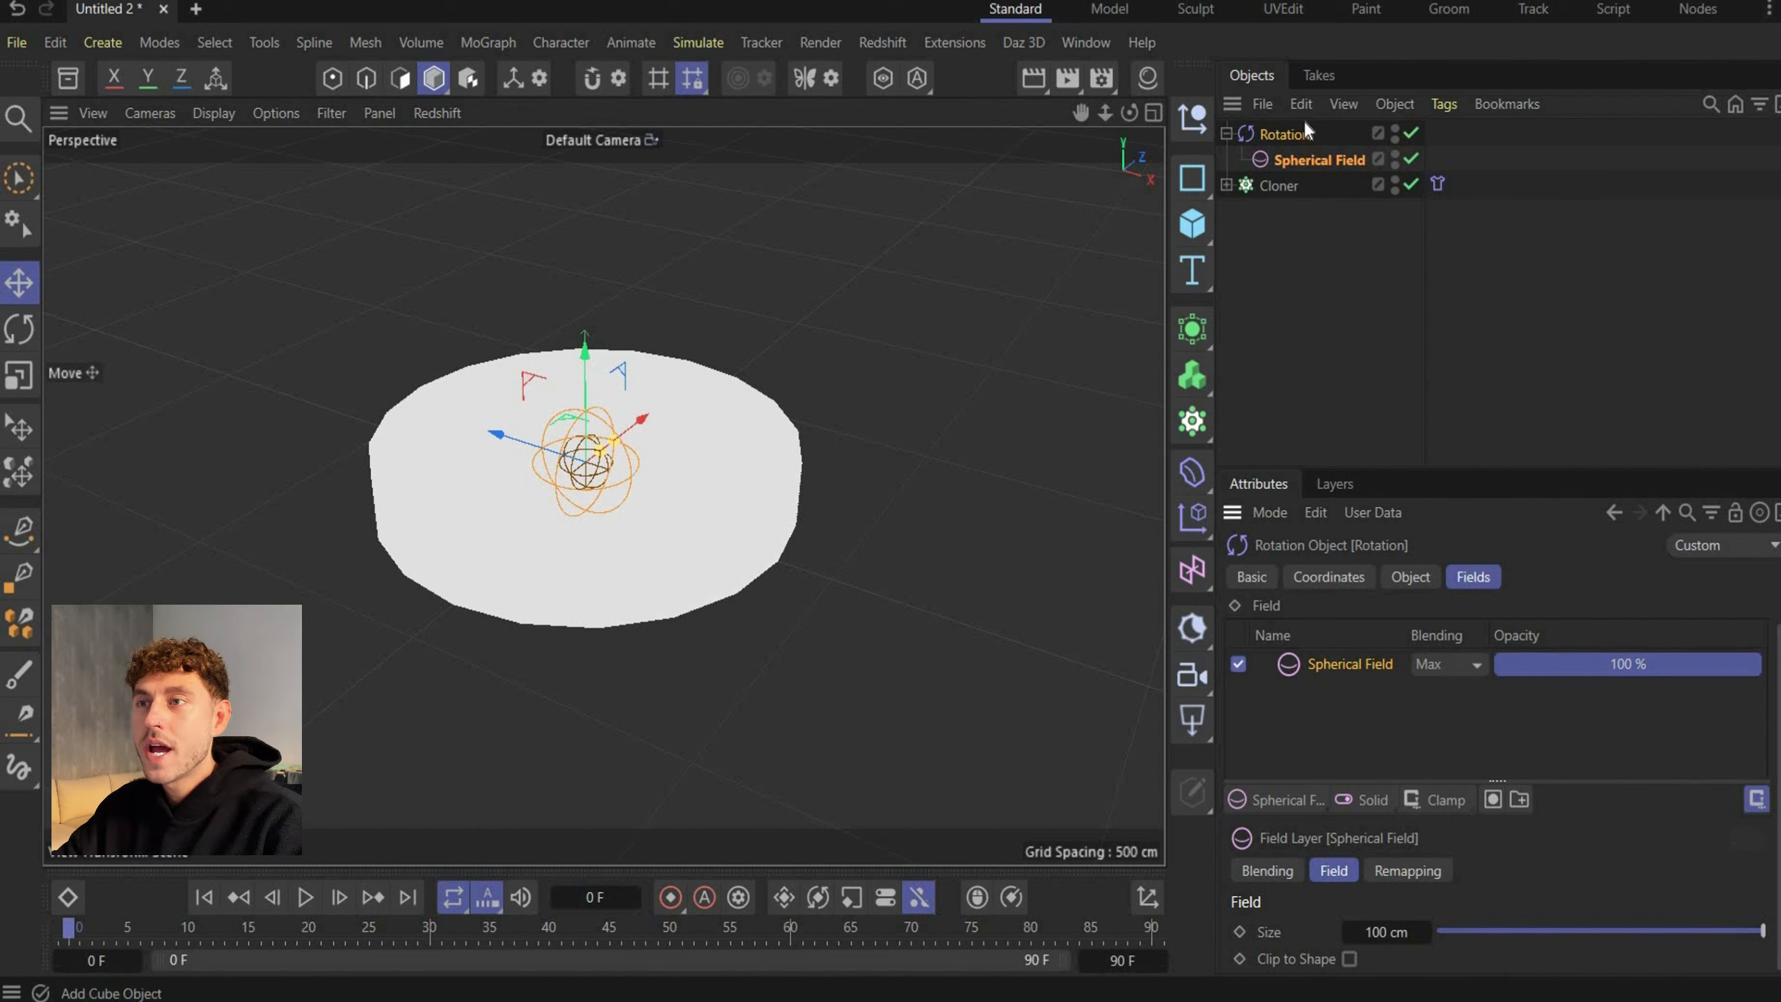
# Set the Rotation force's angle speed to 1500
pyautogui.click(1276, 132)
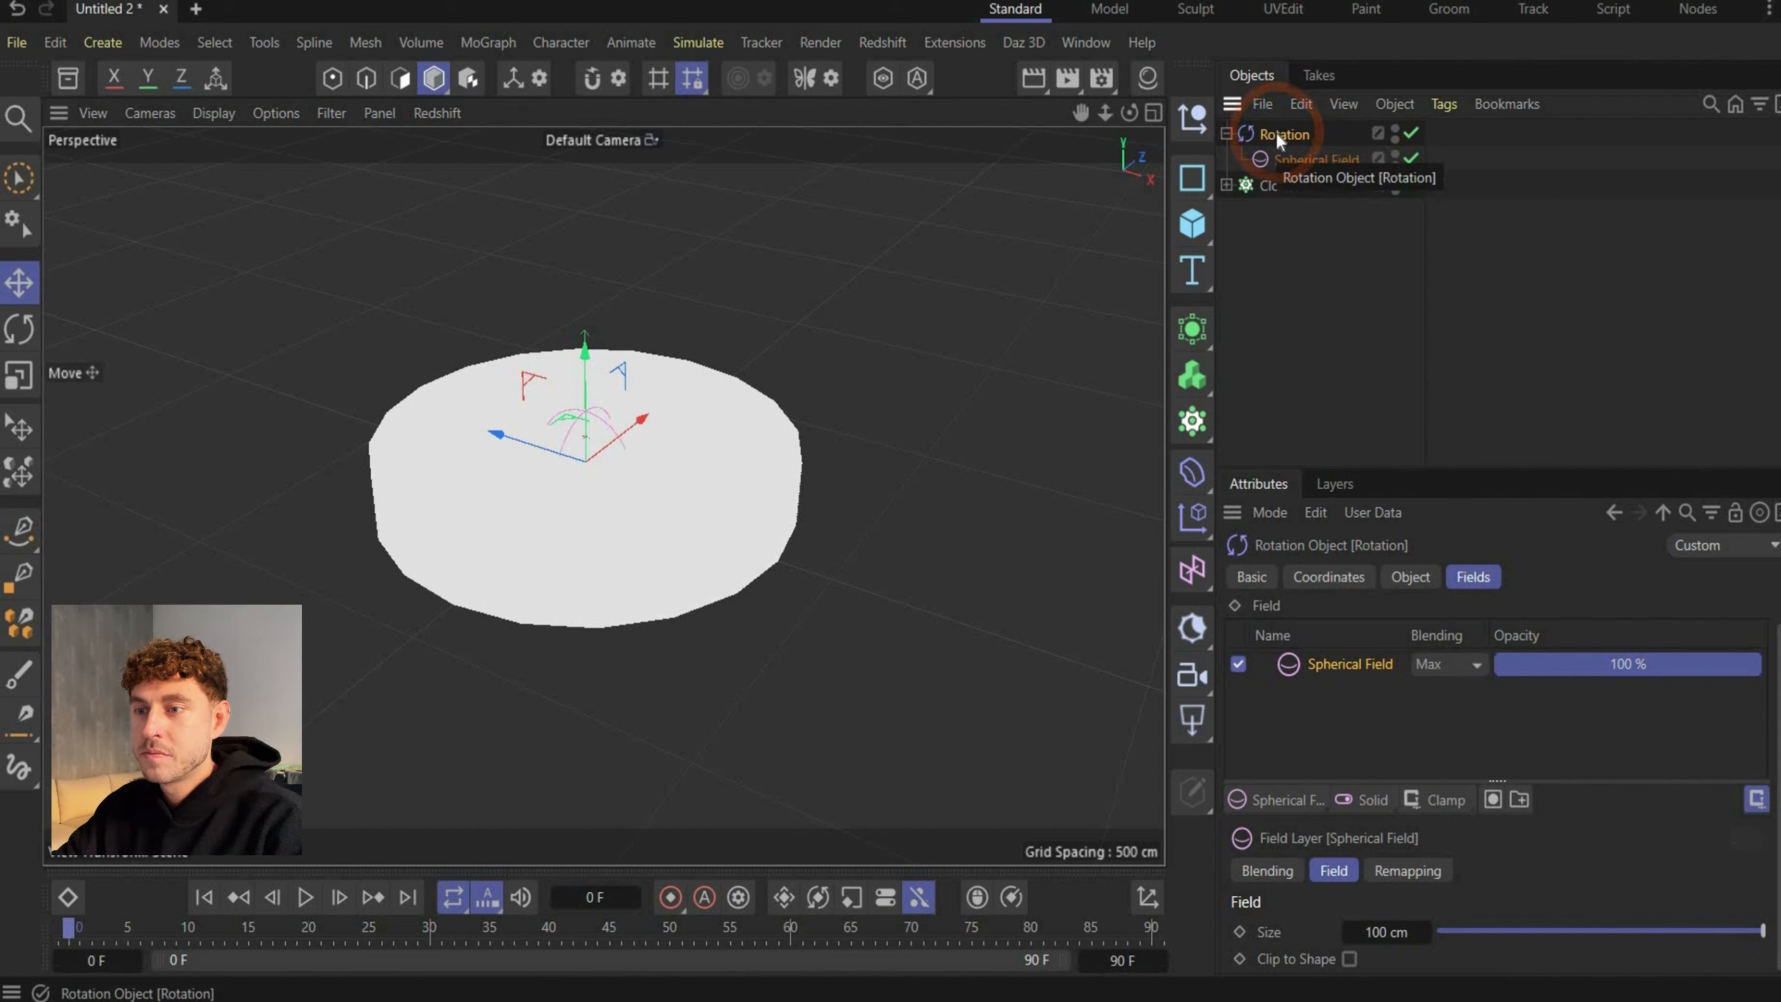
pyautogui.click(1406, 576)
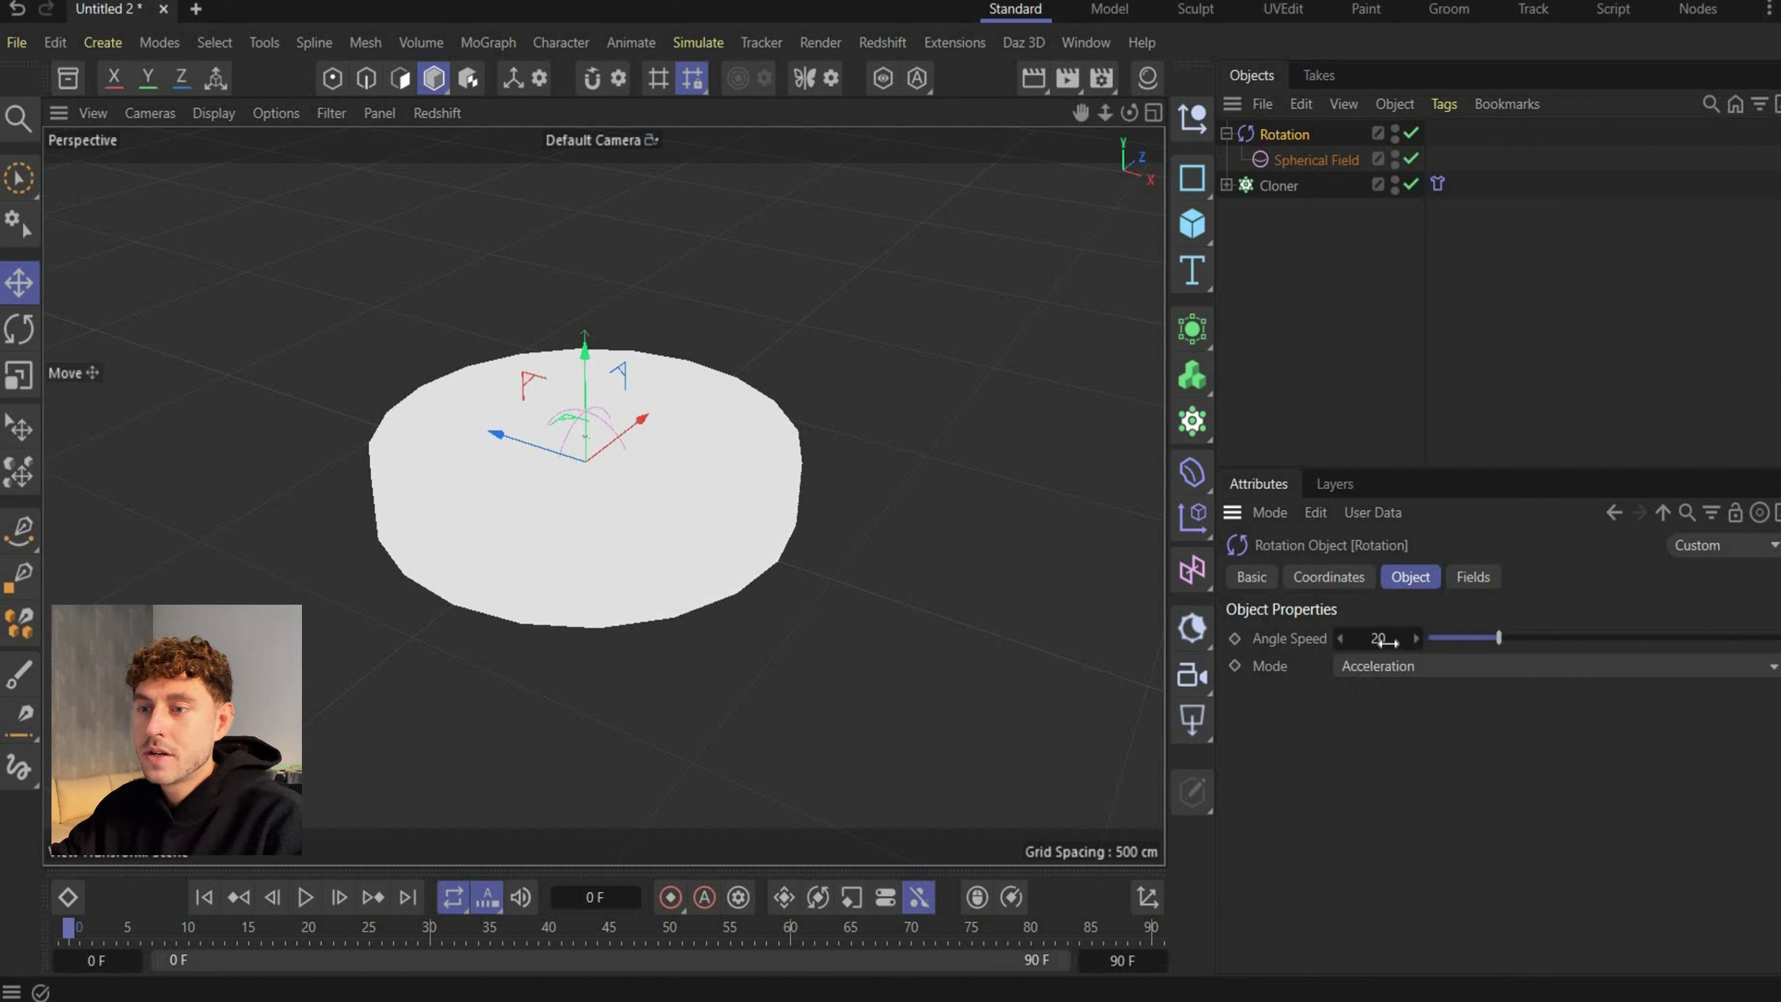
pyautogui.click(1375, 638)
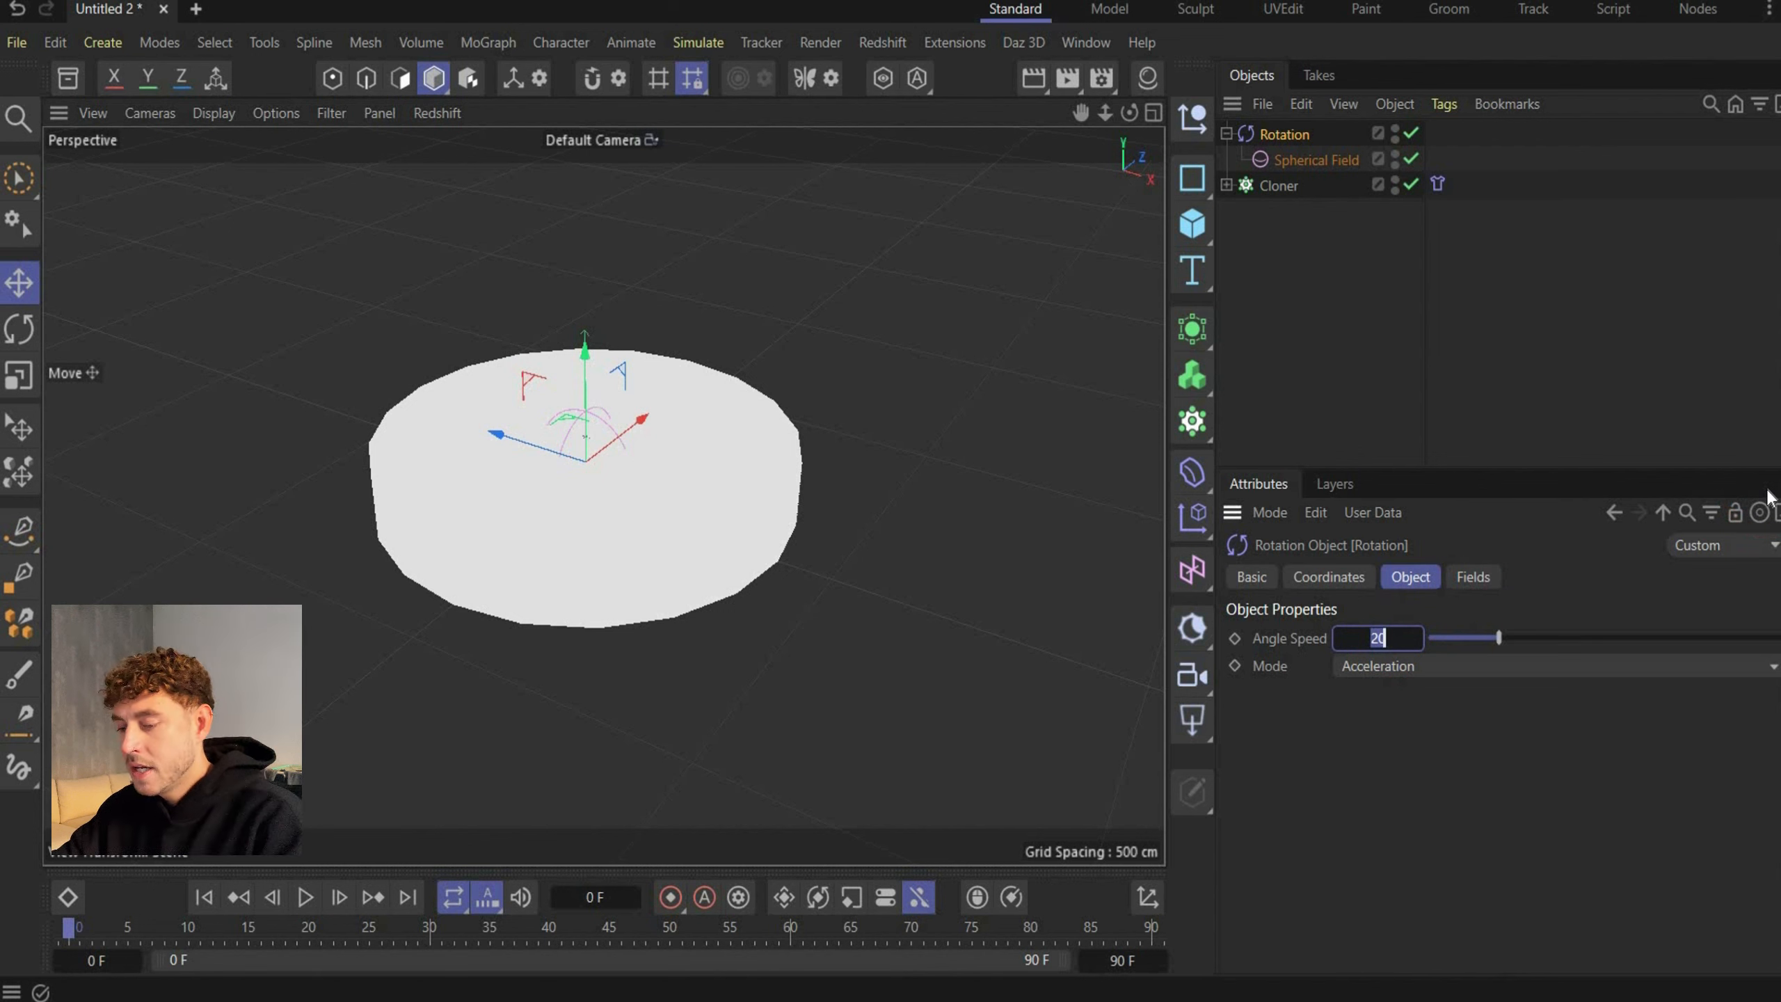
pyautogui.write('1500')
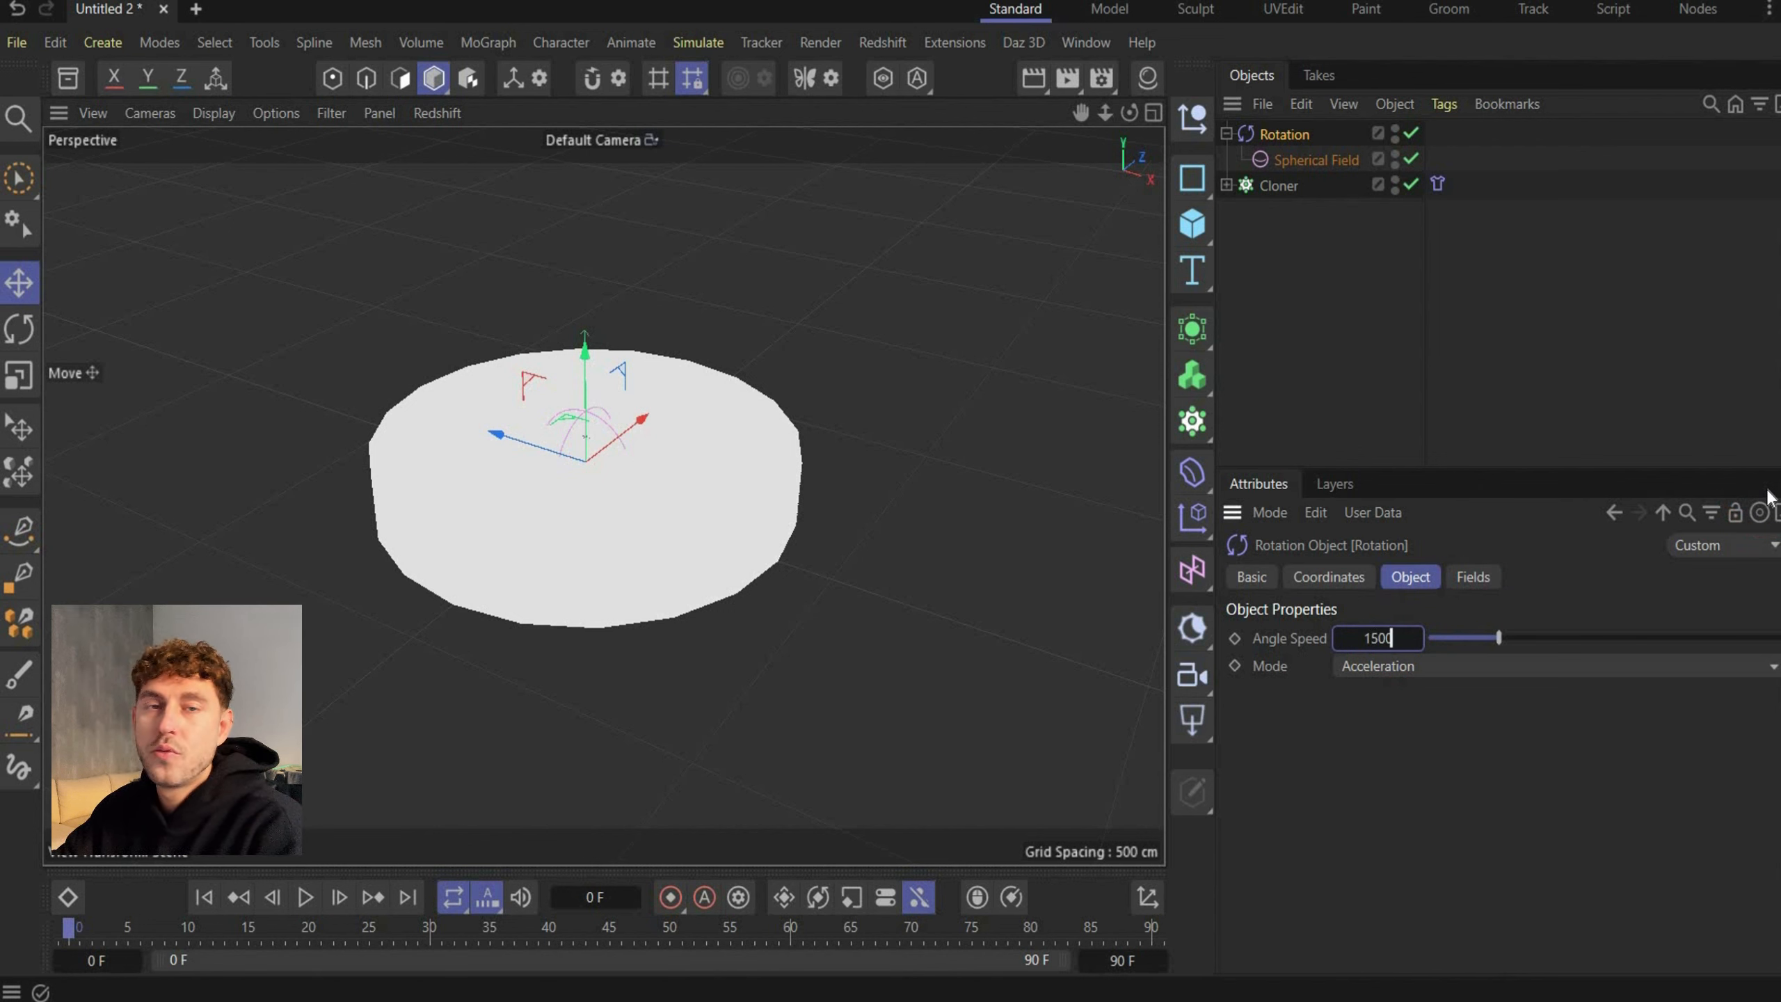
pyautogui.press('Return')
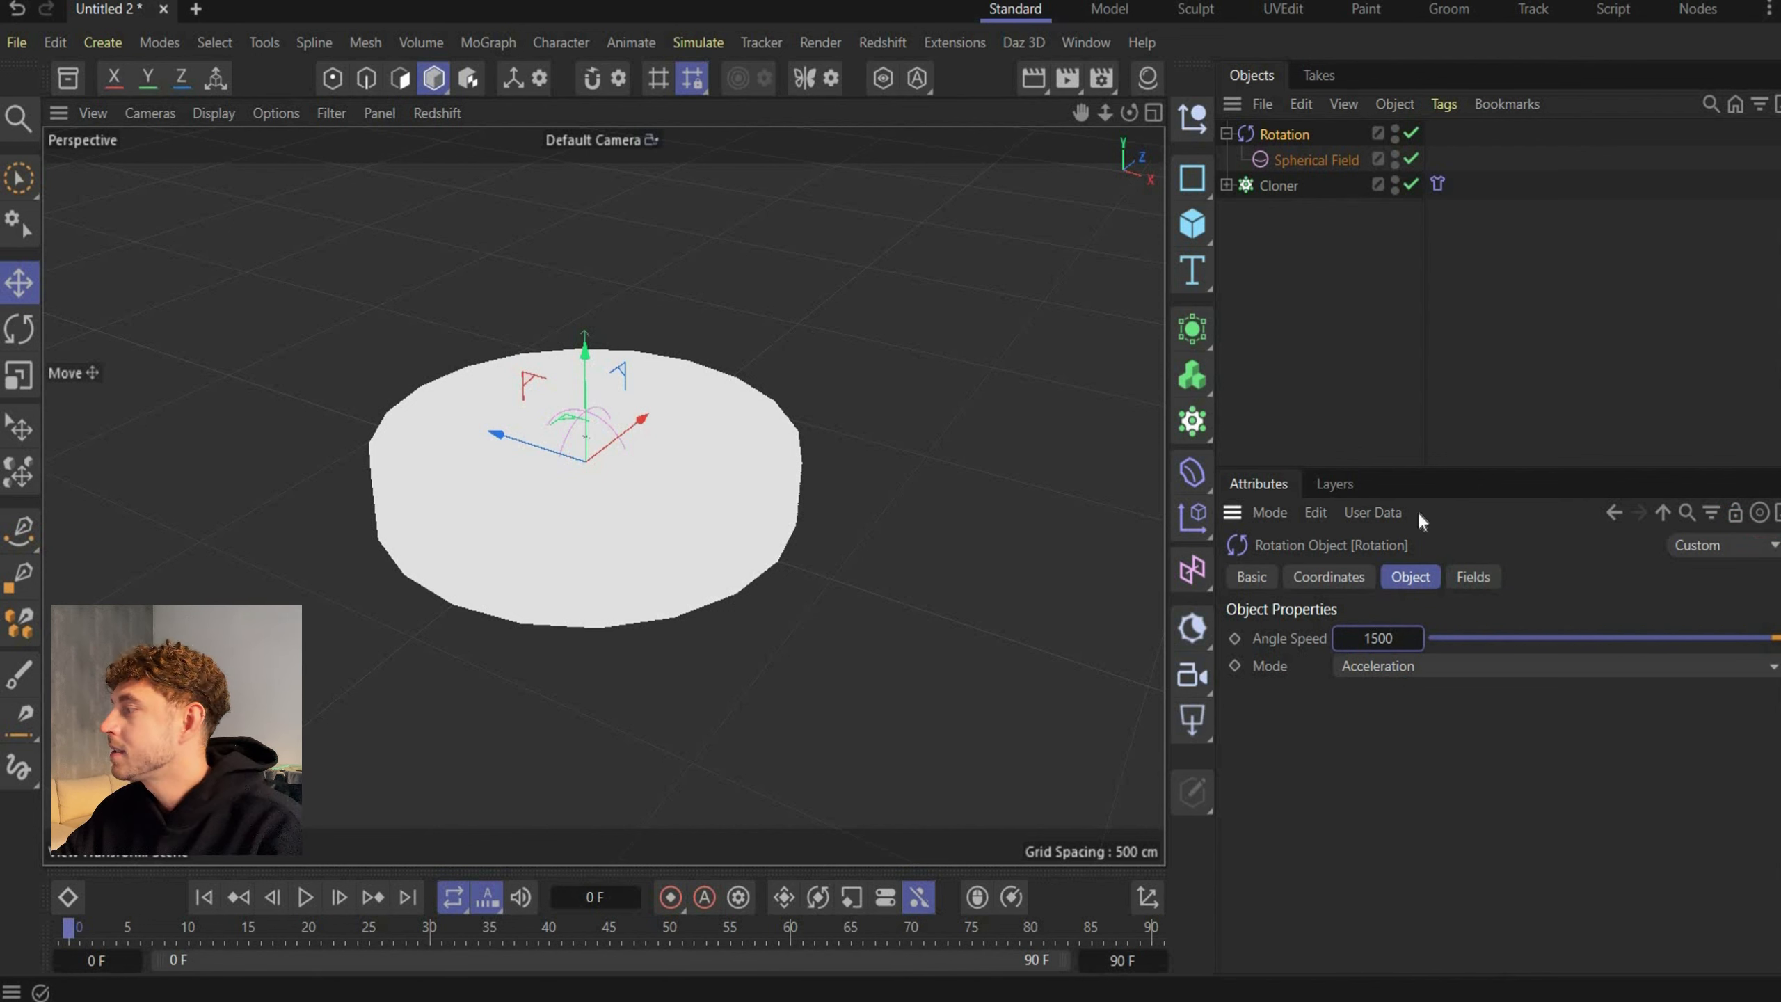
# Play the cloth simulation, stop it at about frame 52 and examine the folded discs from another angle
pyautogui.click(303, 898)
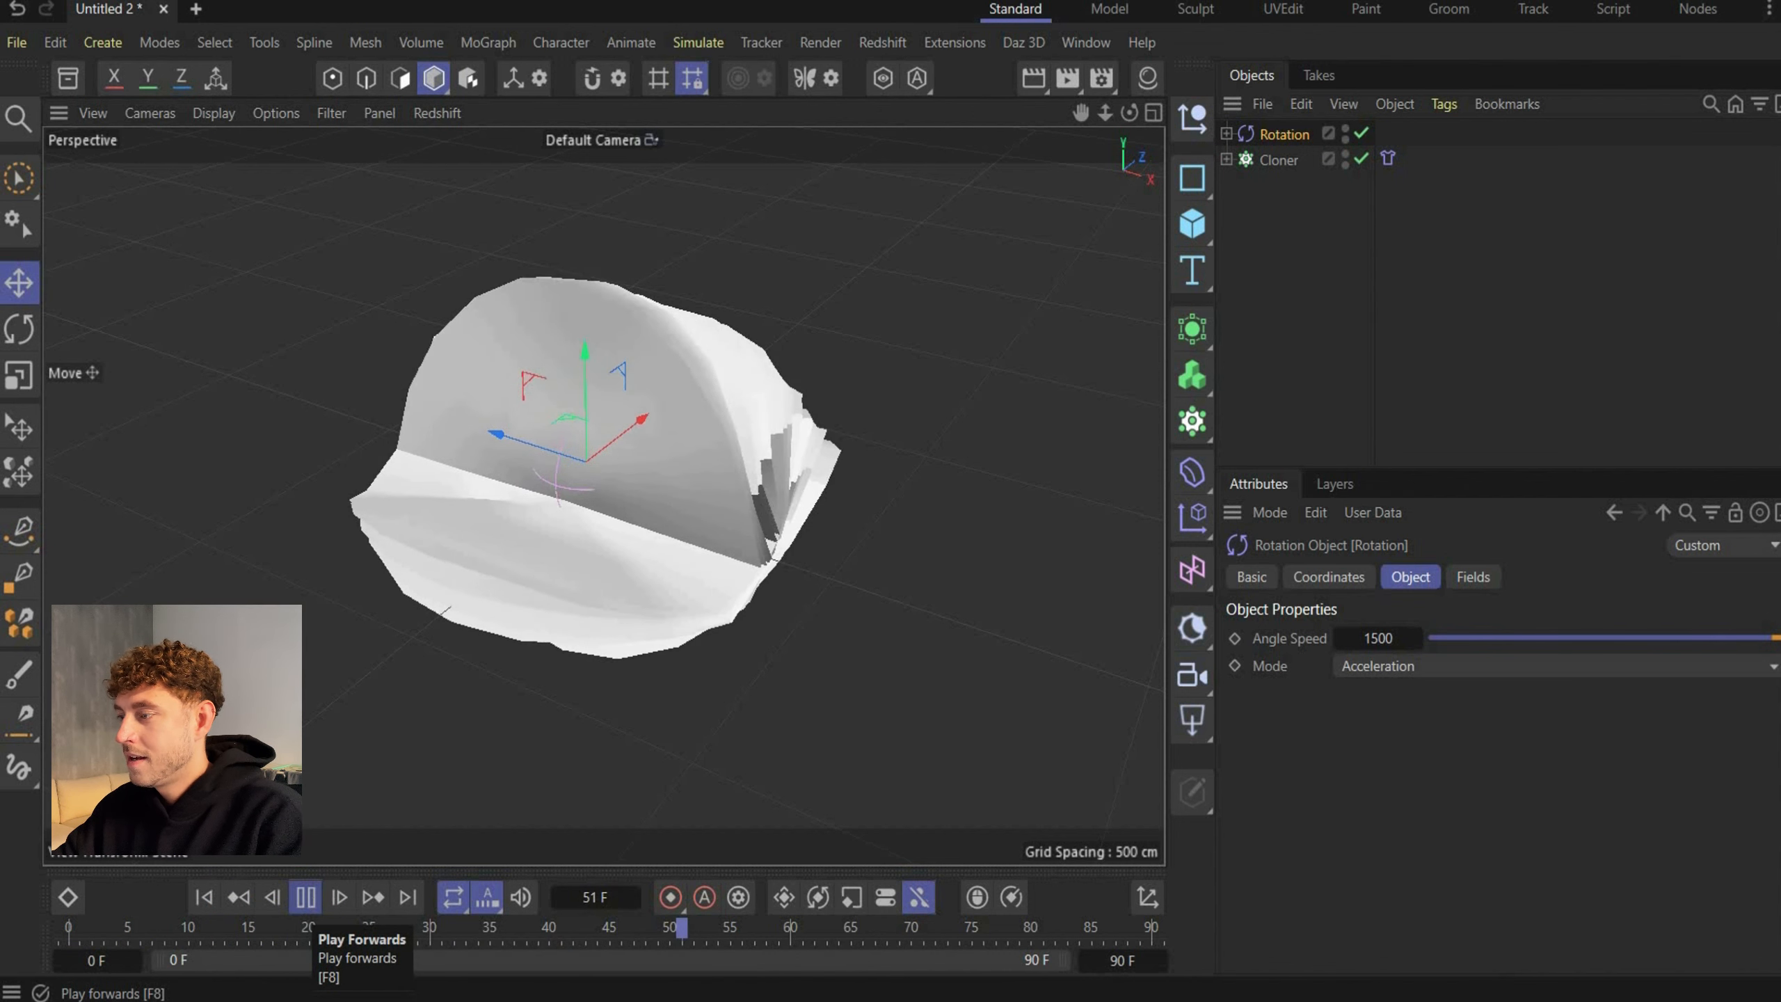
pyautogui.click(306, 897)
pyautogui.moveTo(1129, 112)
pyautogui.mouseDown()
pyautogui.moveTo(1066, 118)
pyautogui.moveTo(1132, 108)
pyautogui.mouseUp()
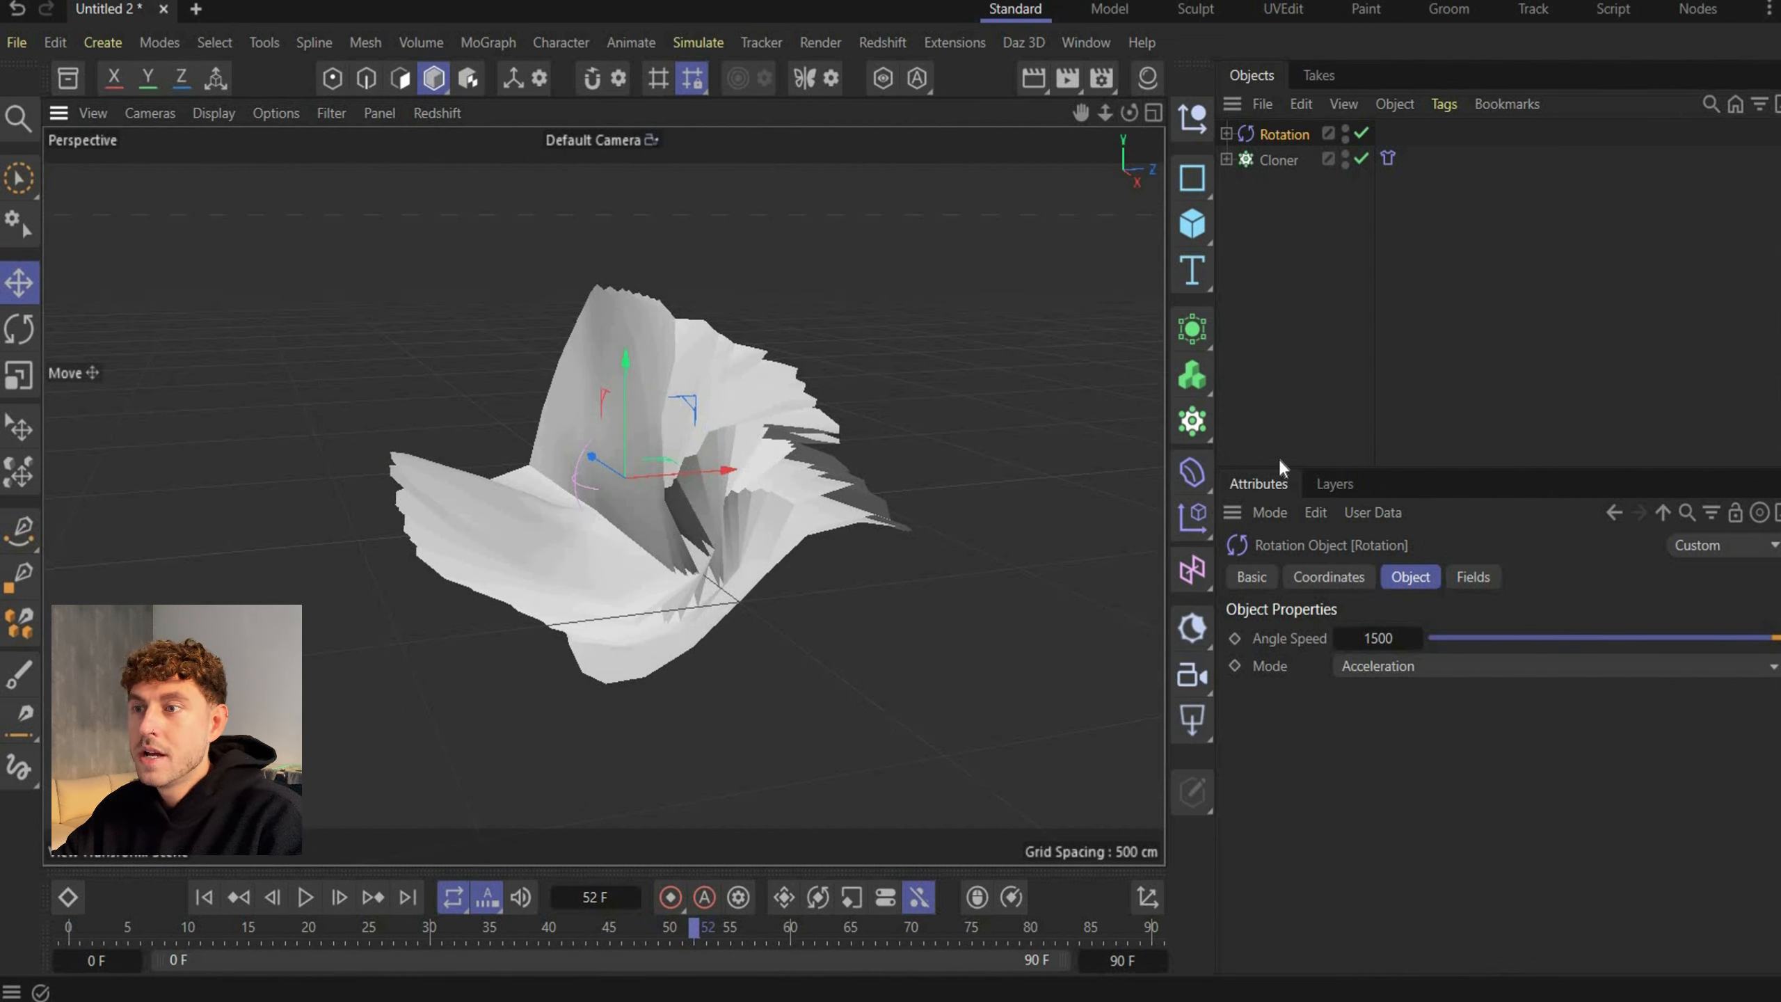
# Add a Subdivision Surface and a Cloth Surface, nesting the Cloner in the Subdivision Surface and that inside the Cloth Surface
pyautogui.click(1191, 327)
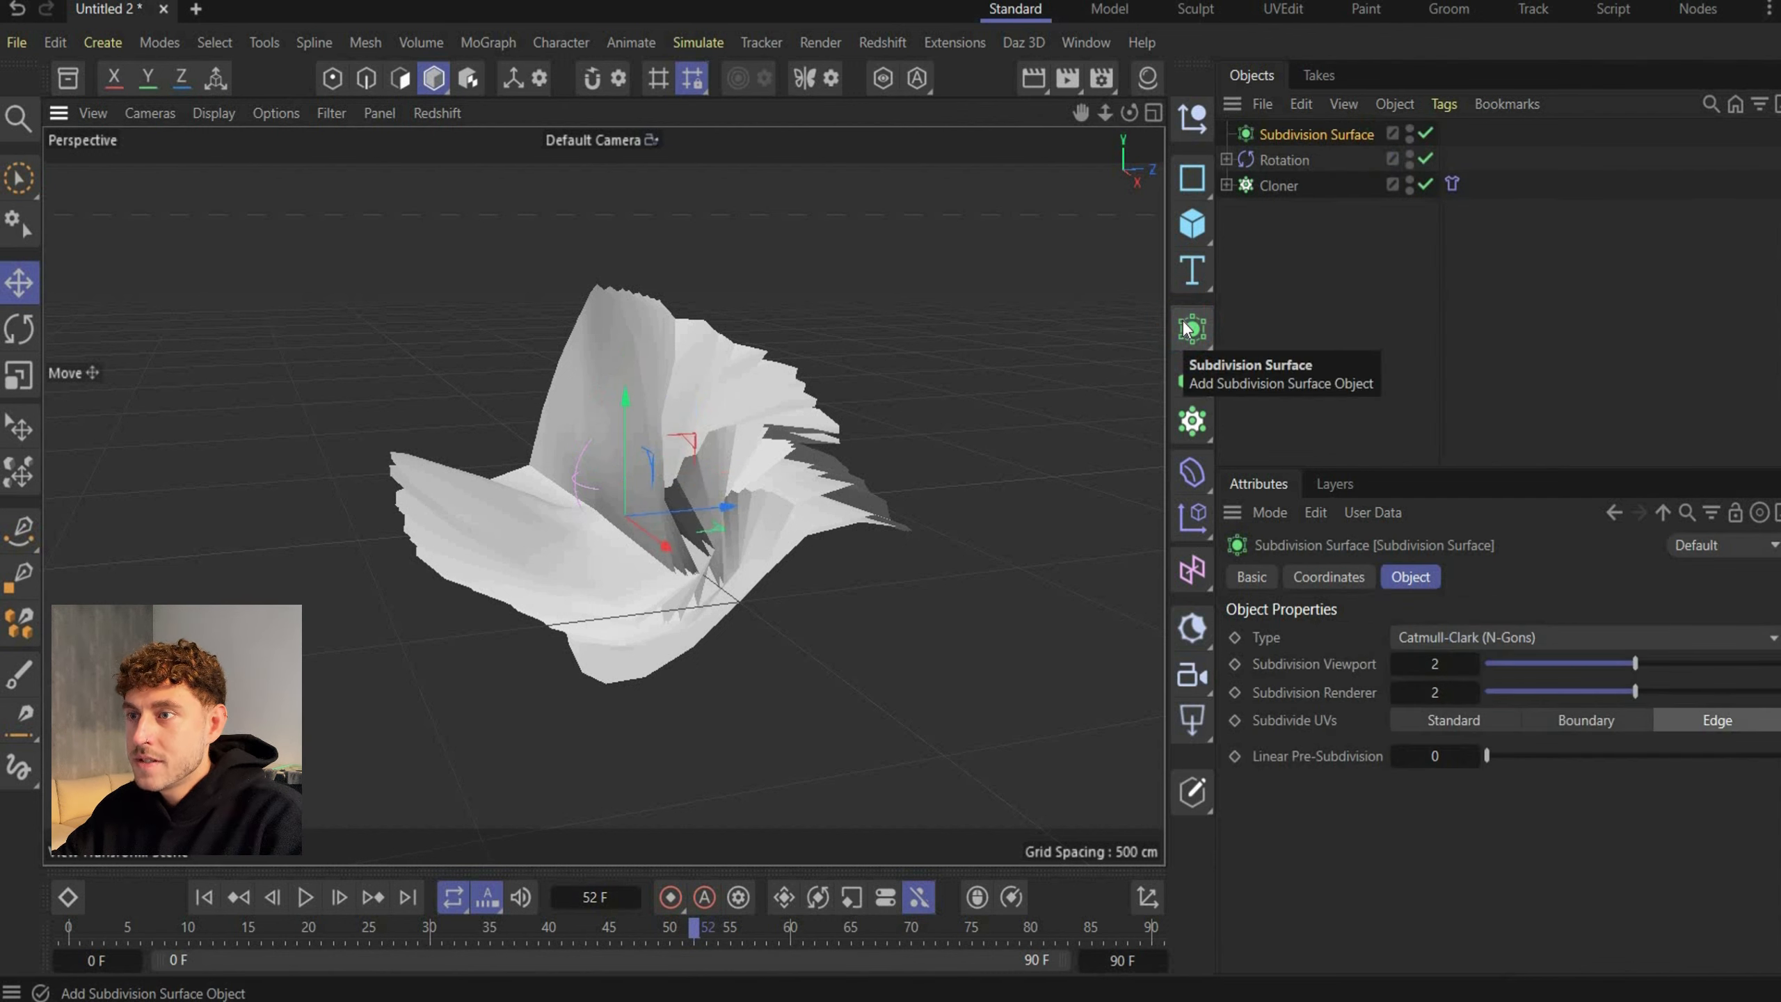
pyautogui.click(1190, 328)
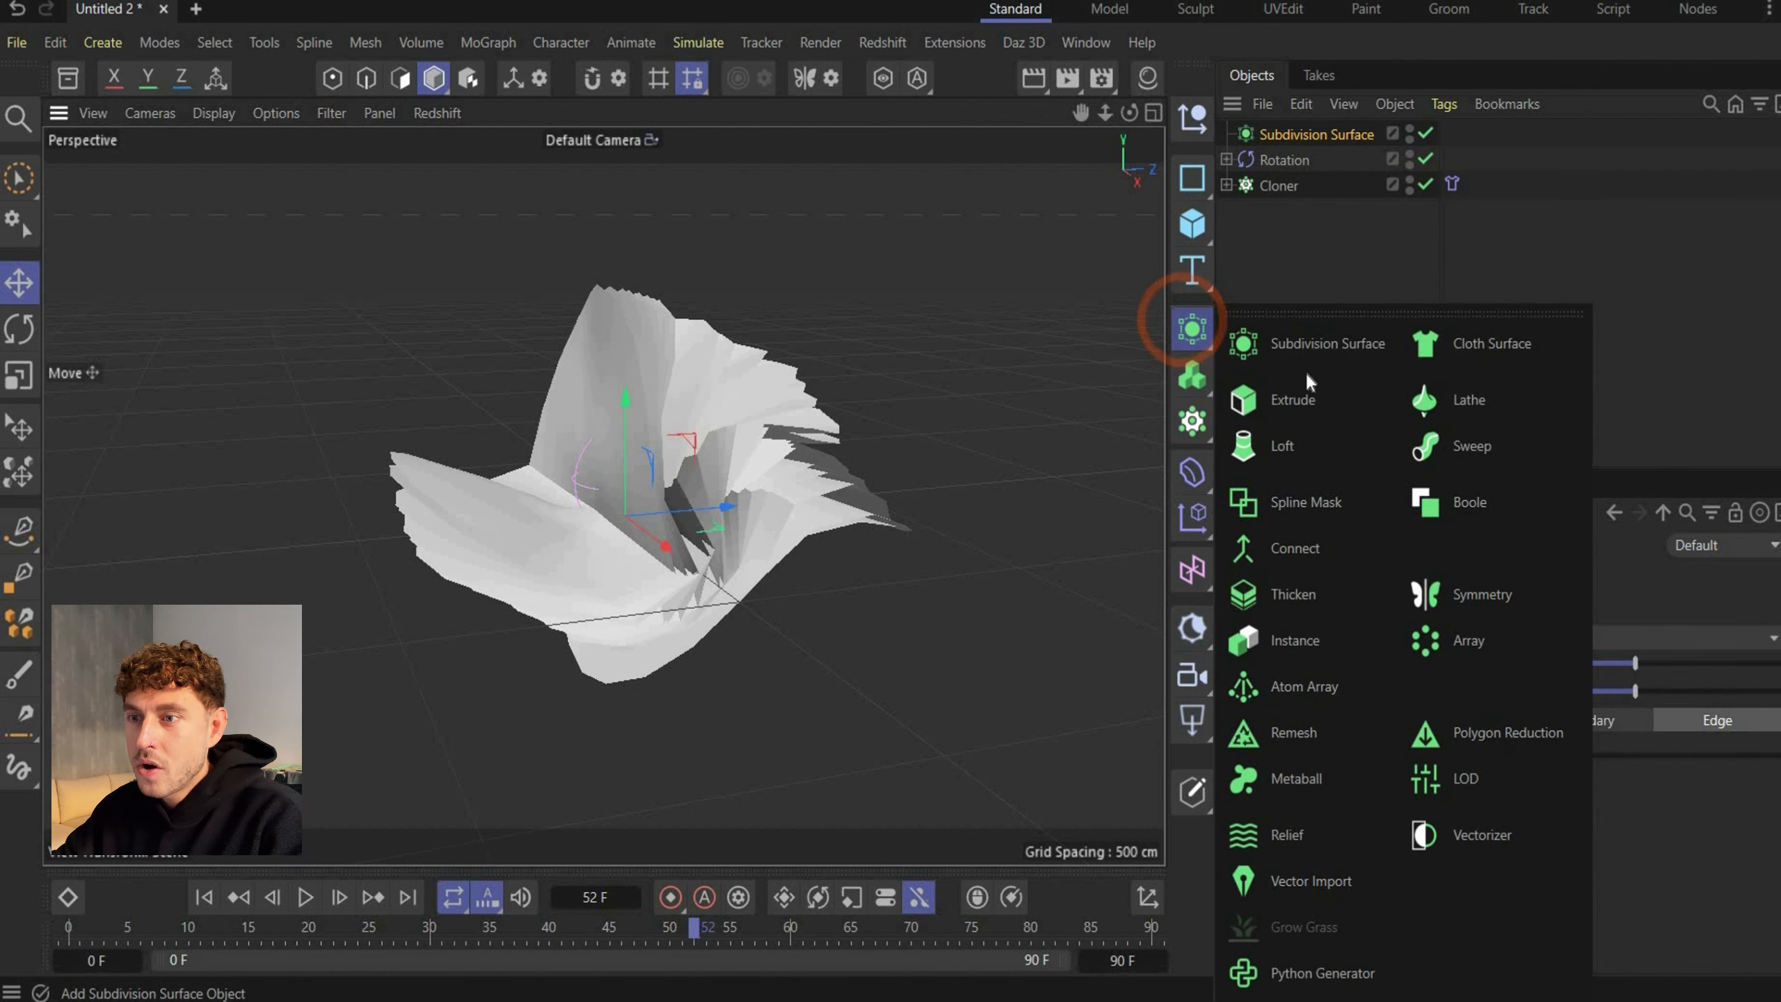
pyautogui.click(1500, 338)
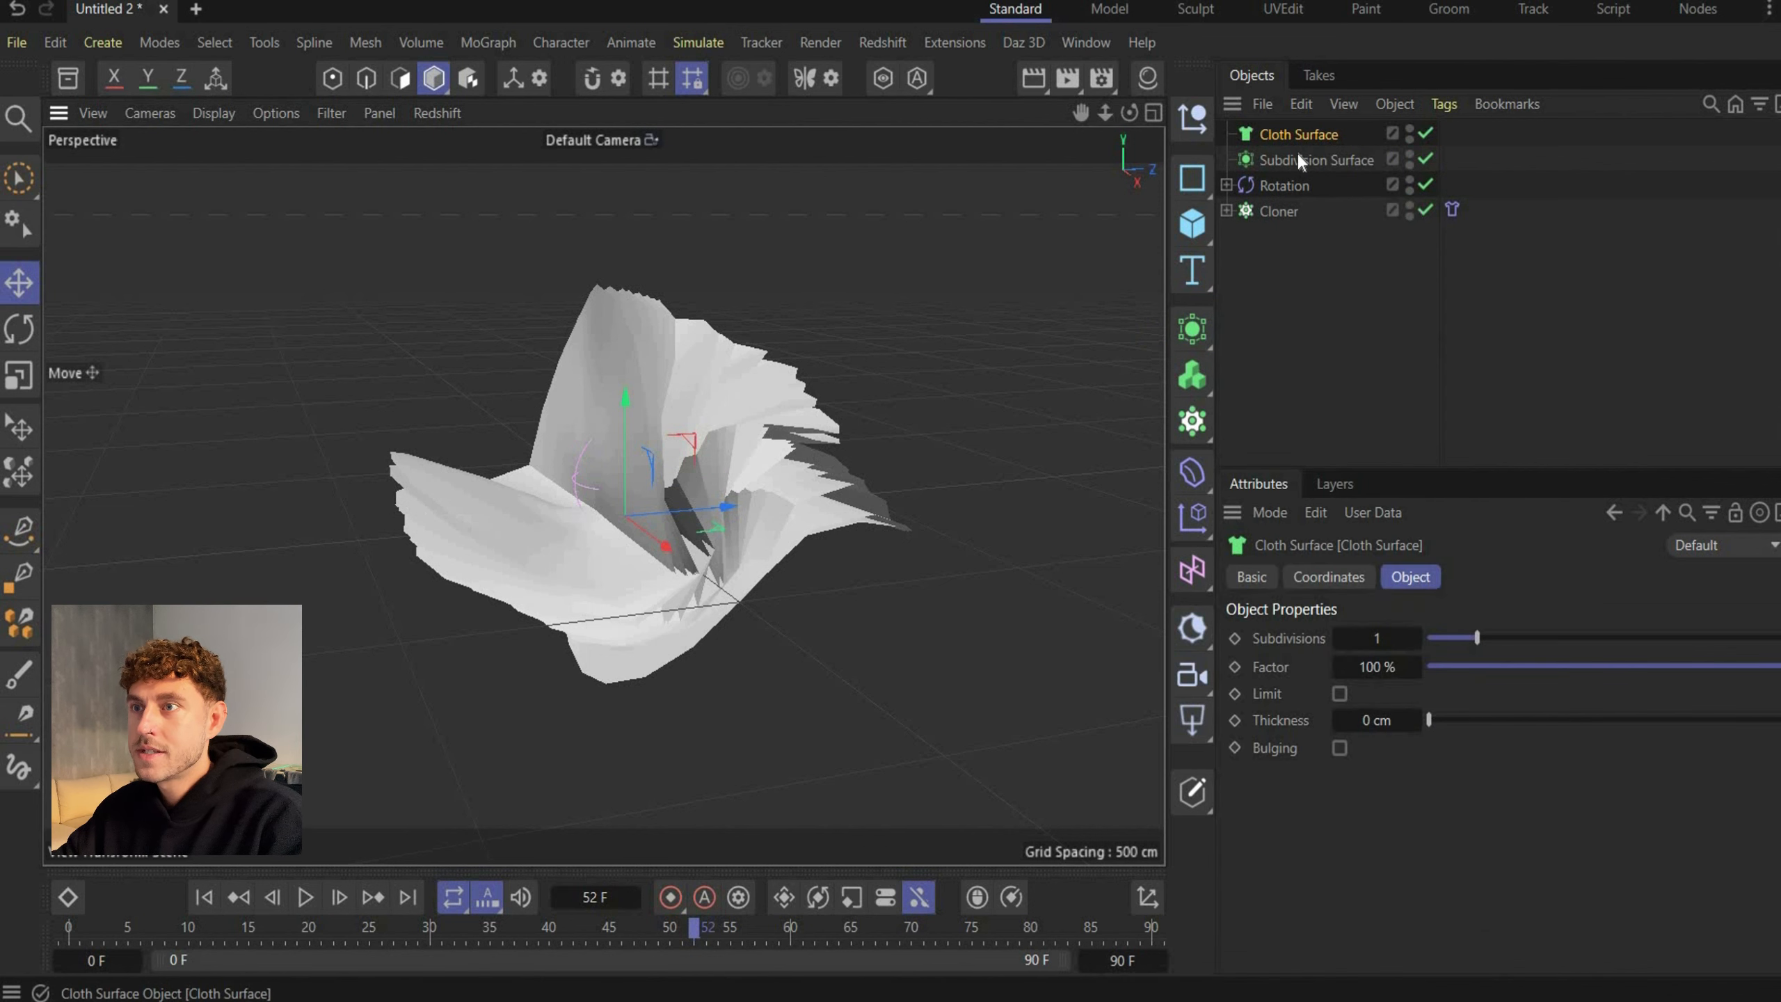
pyautogui.moveTo(1297, 150); pyautogui.dragTo(1302, 133)
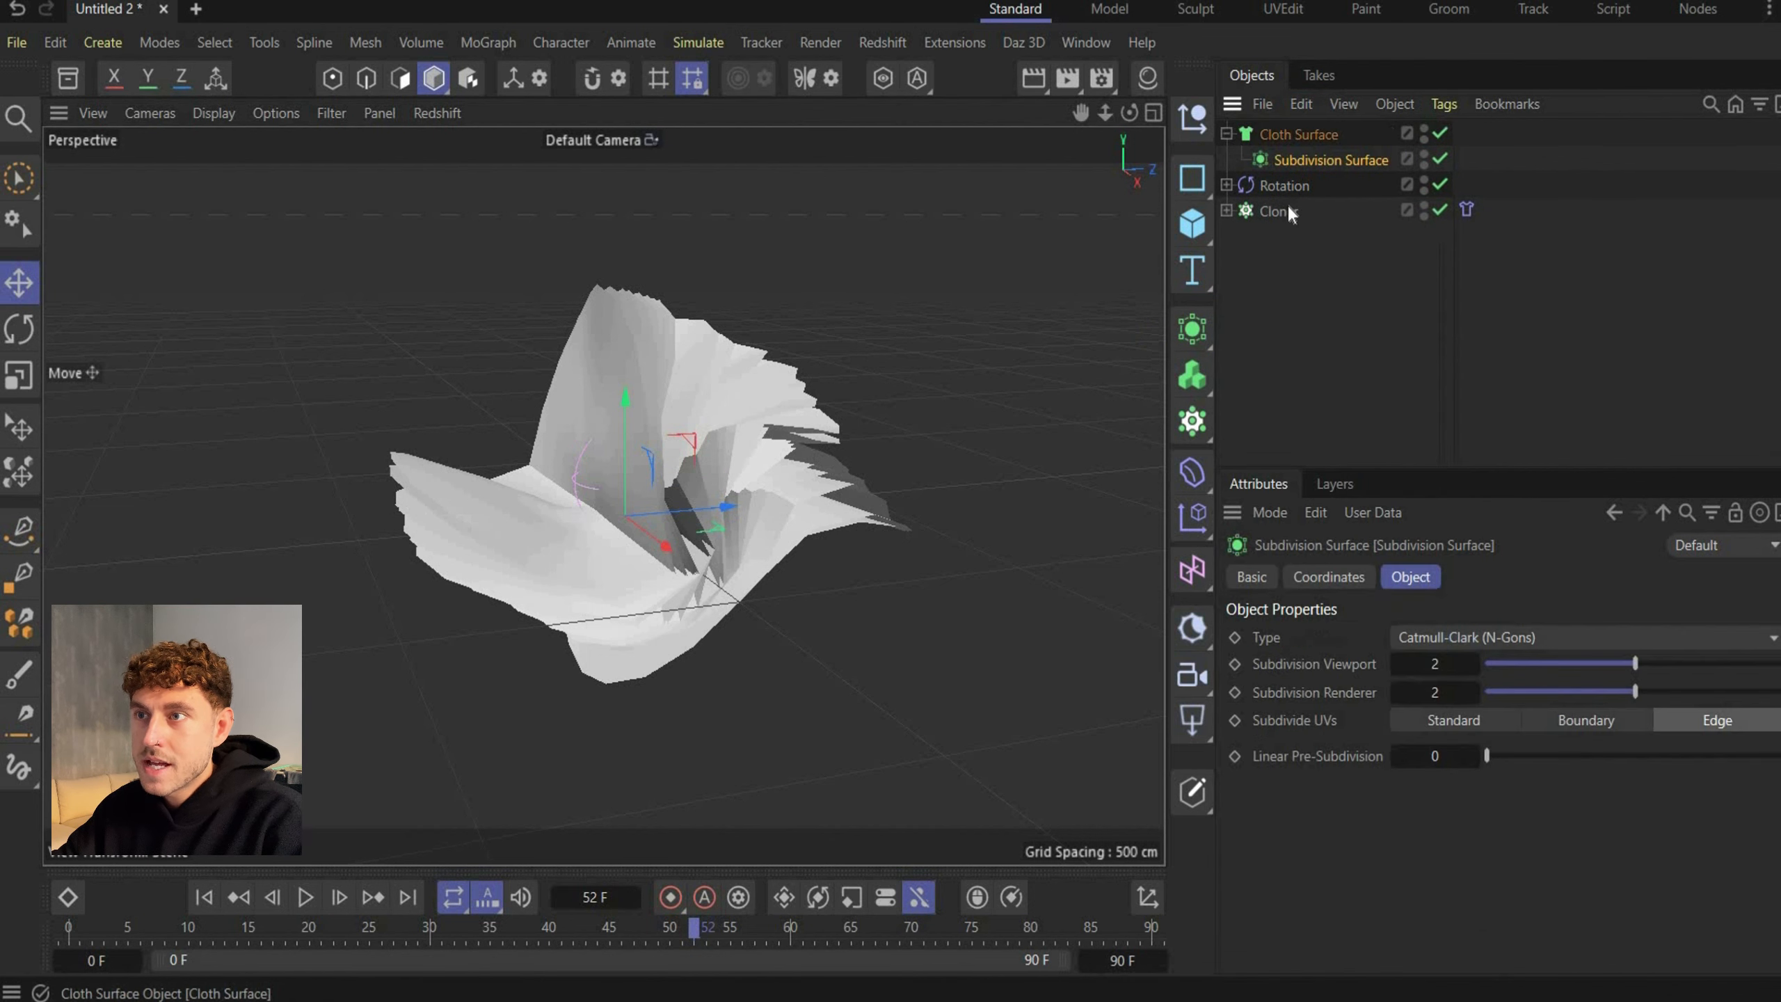
pyautogui.moveTo(1288, 207); pyautogui.dragTo(1311, 160)
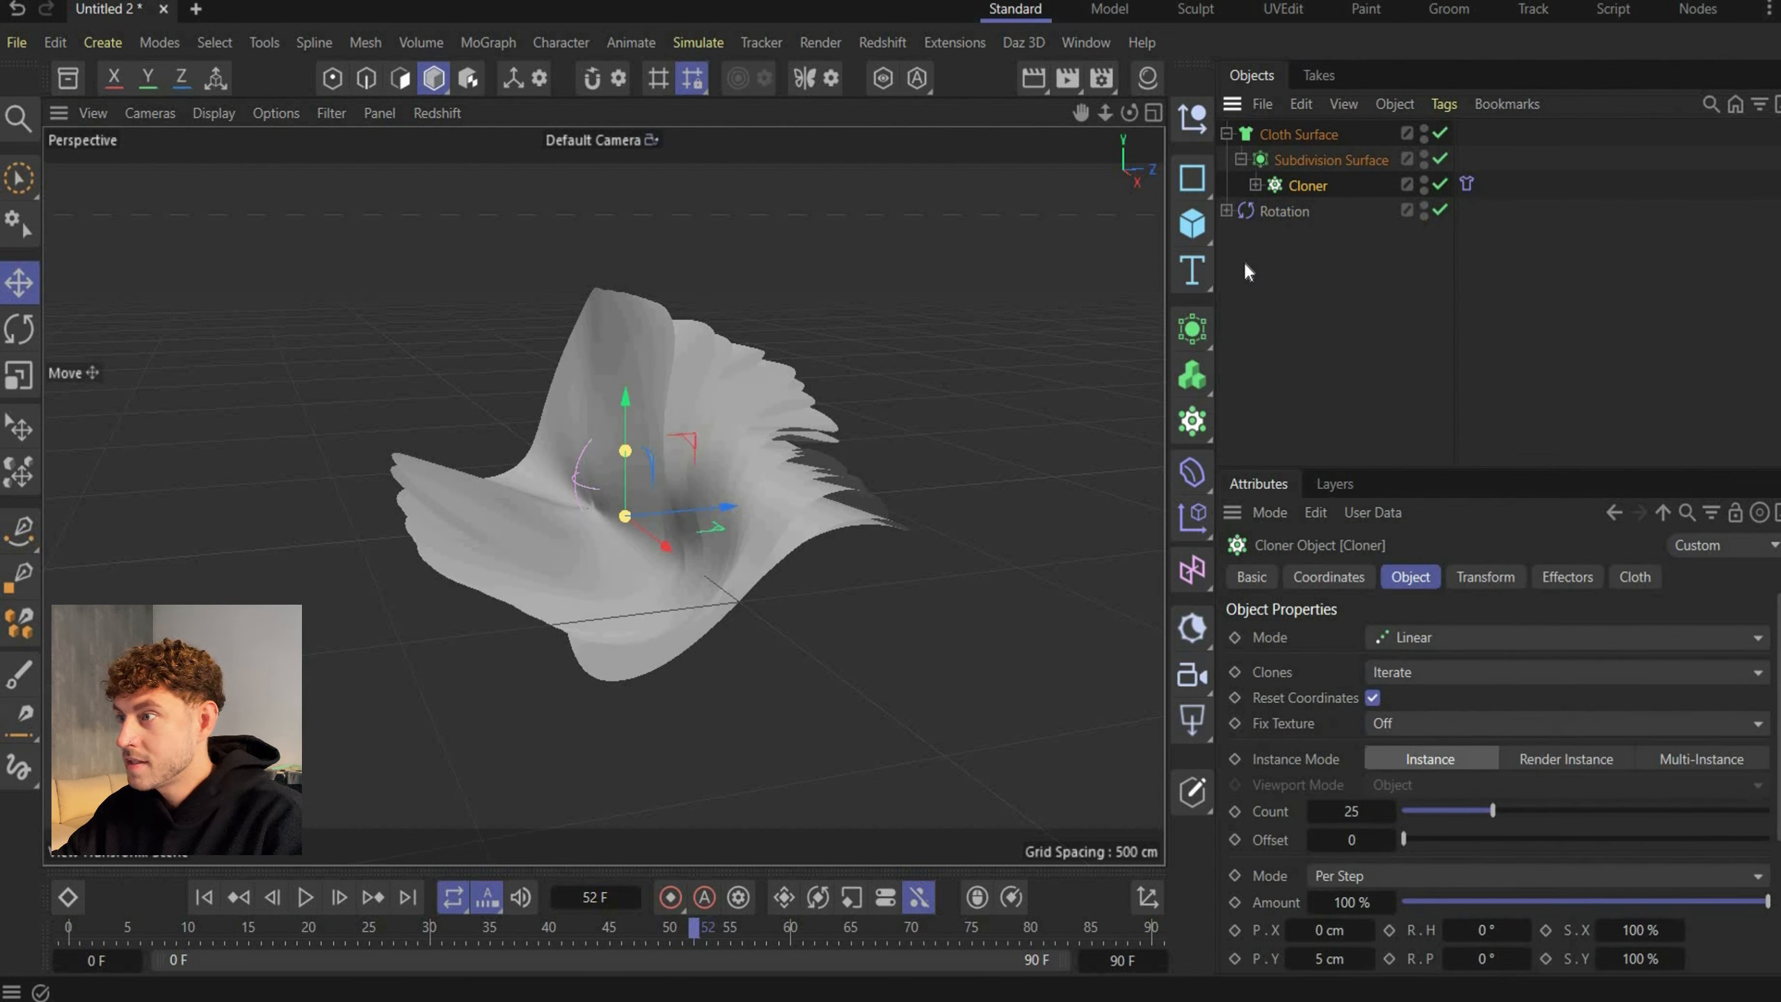
# Set the Cloth Surface's thickness to 0.5 cm
pyautogui.click(1305, 135)
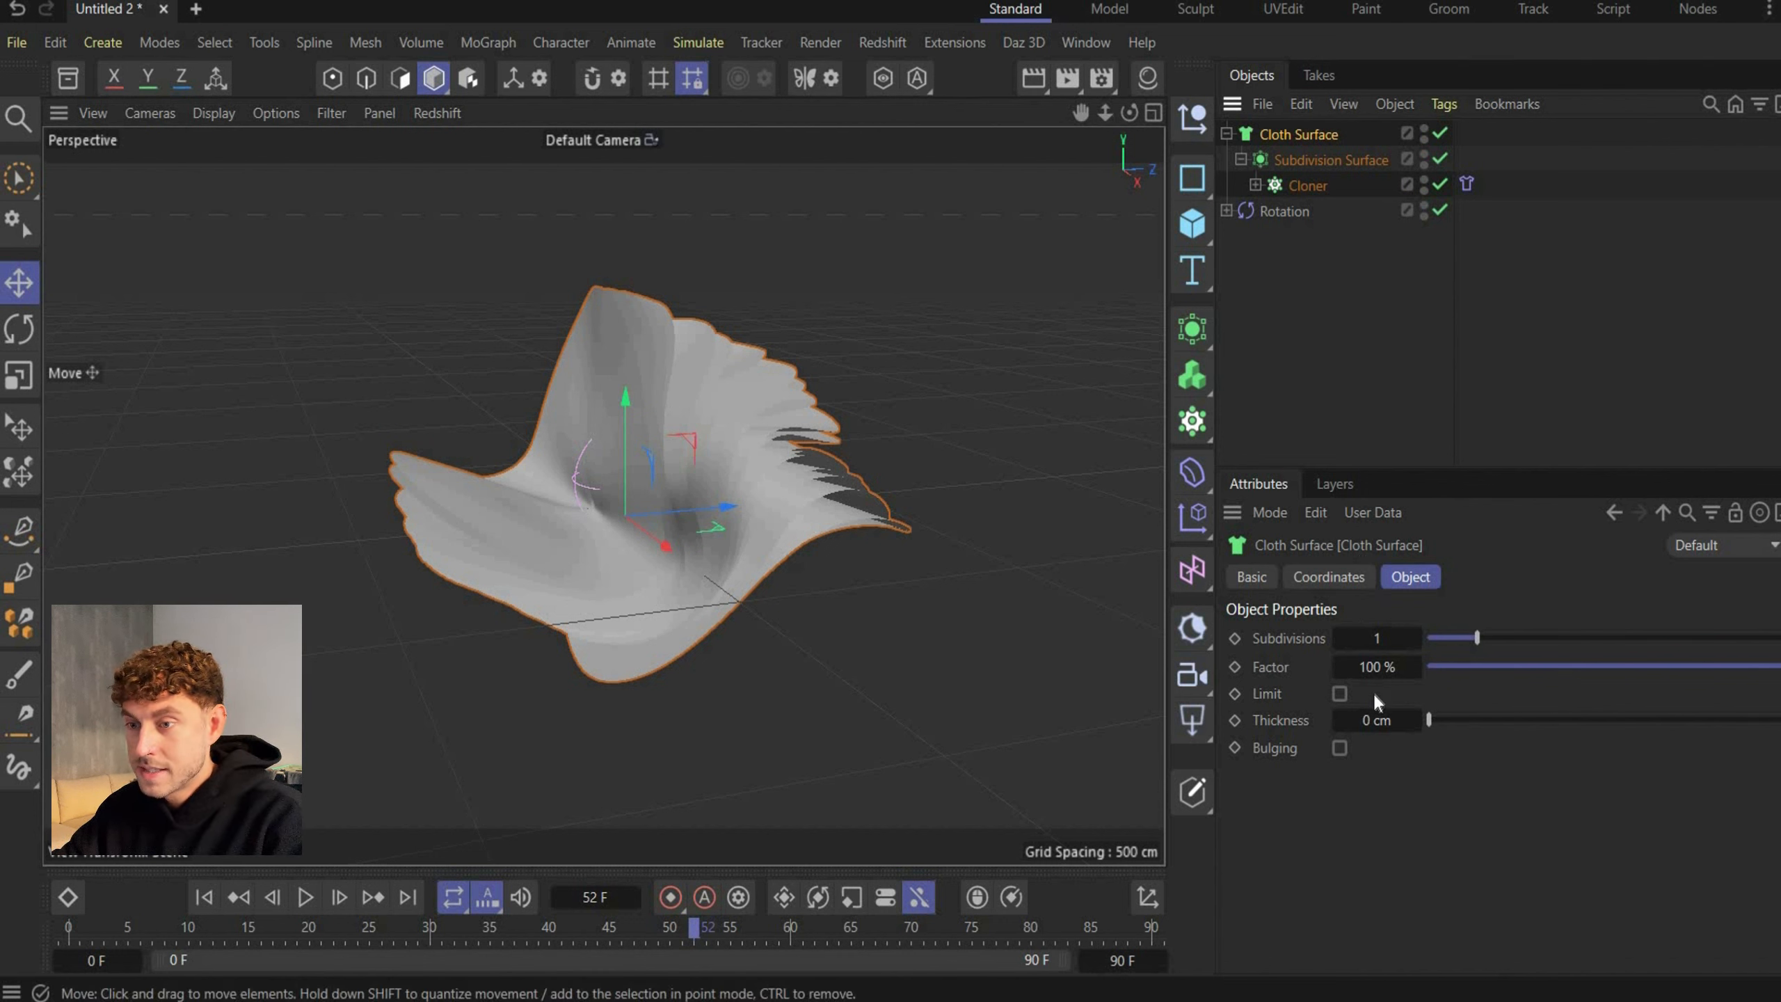
pyautogui.click(1376, 720)
pyautogui.write('.5')
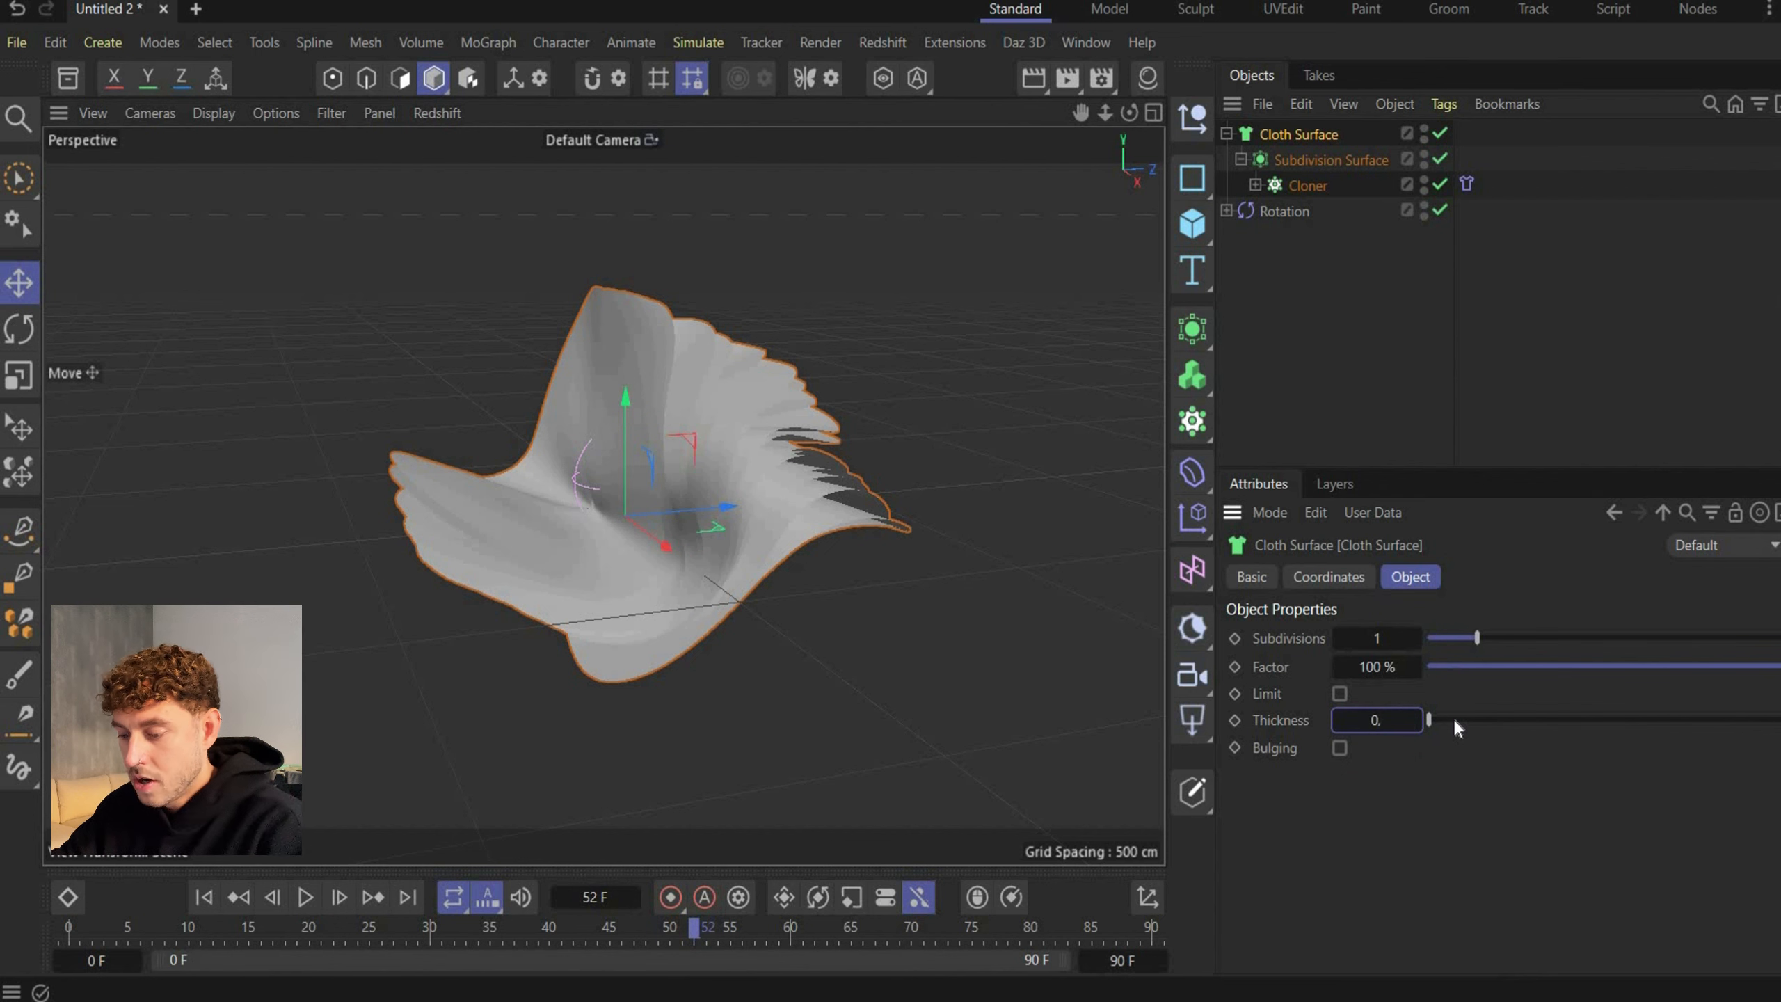
pyautogui.press('Return')
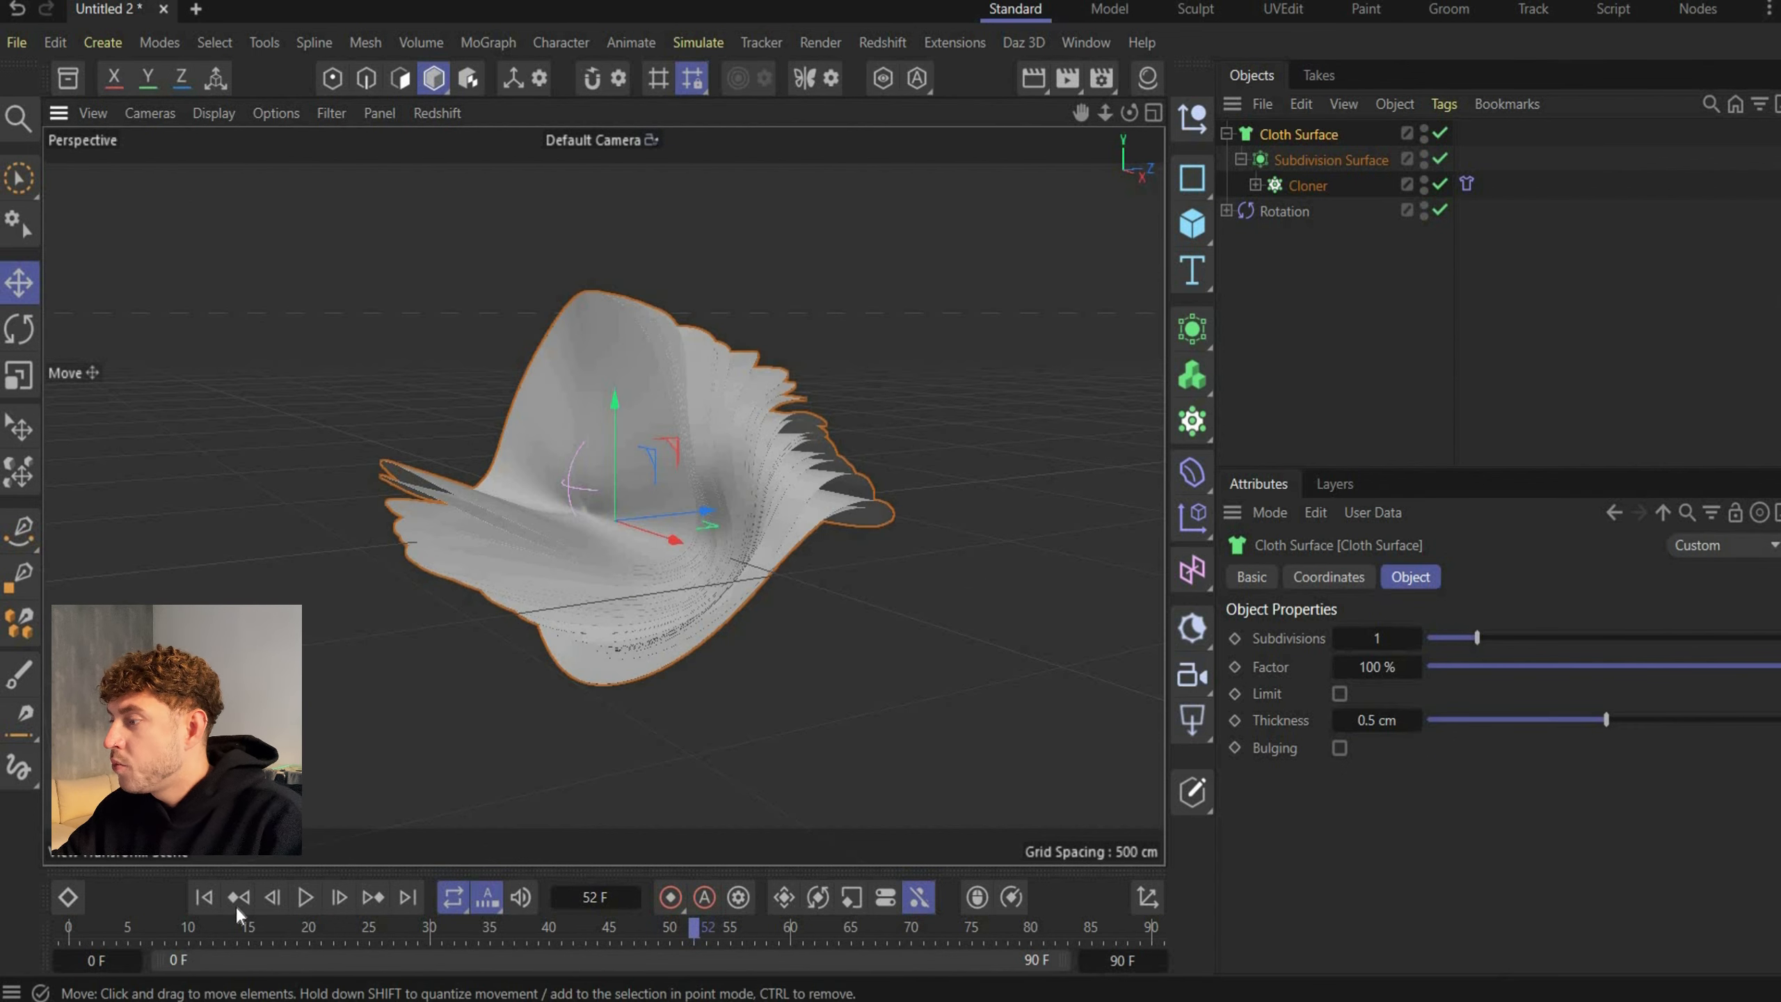
# Rewind the animation to frame 0 and add a Random effector to the Cloner
pyautogui.click(204, 897)
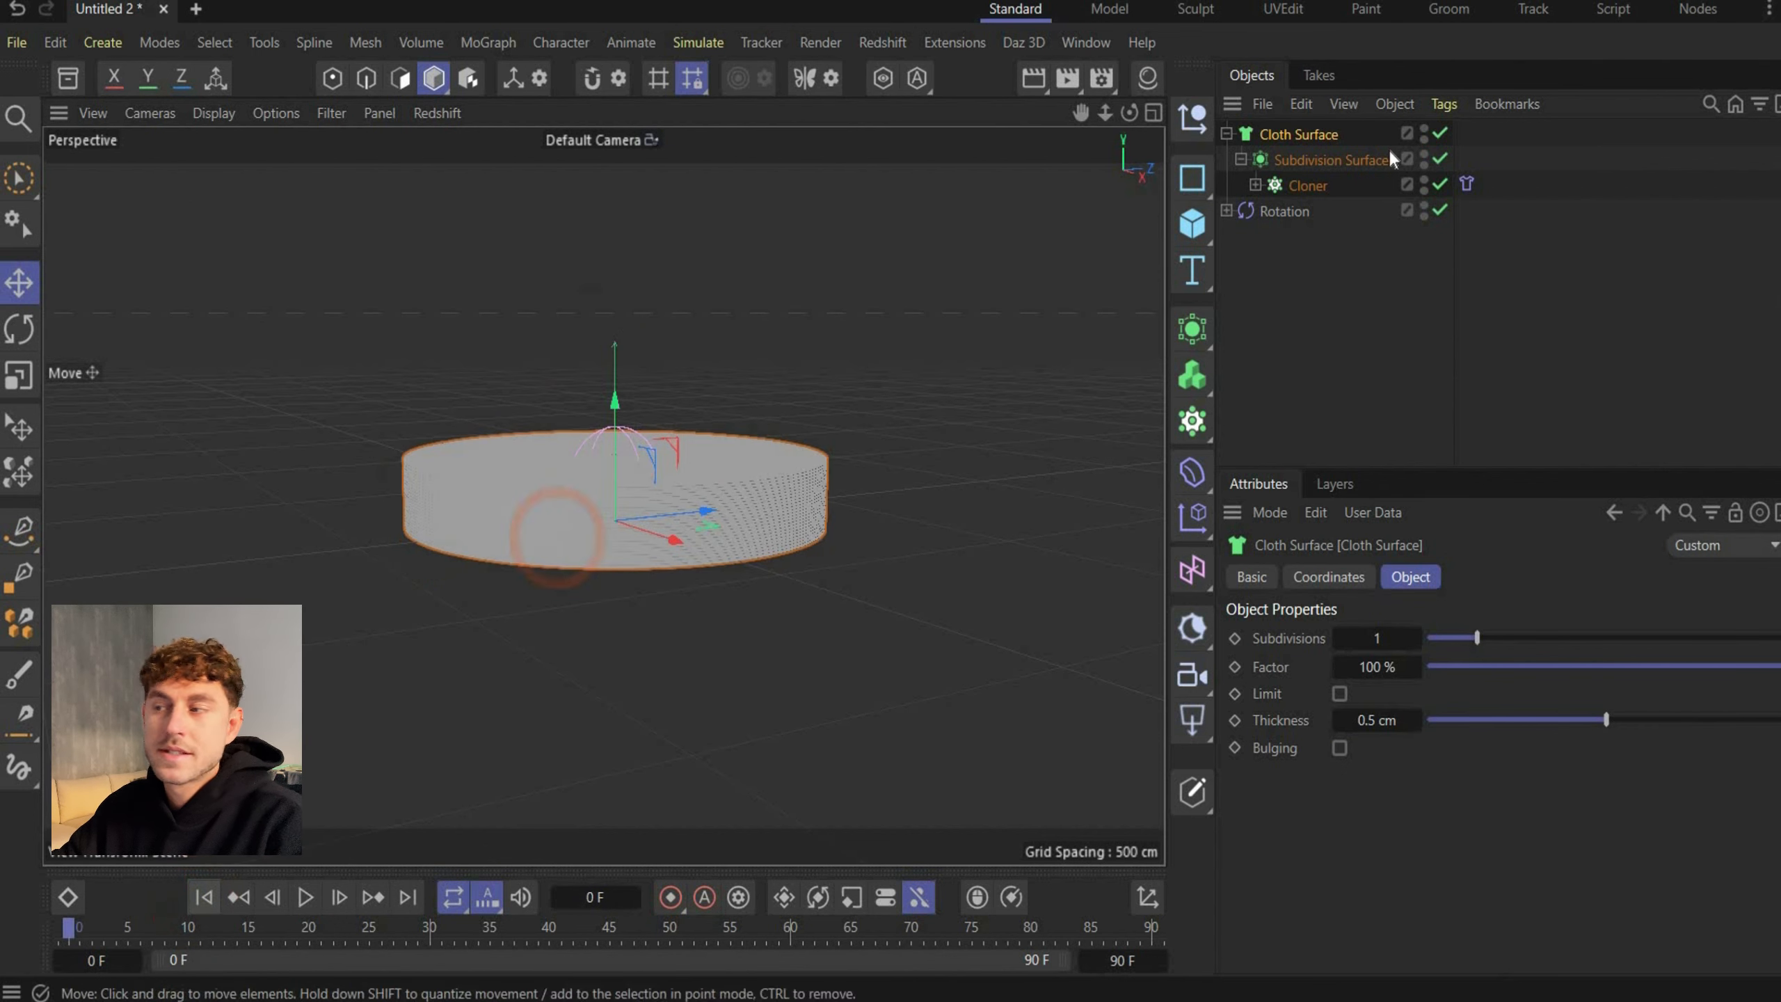
pyautogui.moveTo(1129, 112); pyautogui.dragTo(1129, 119)
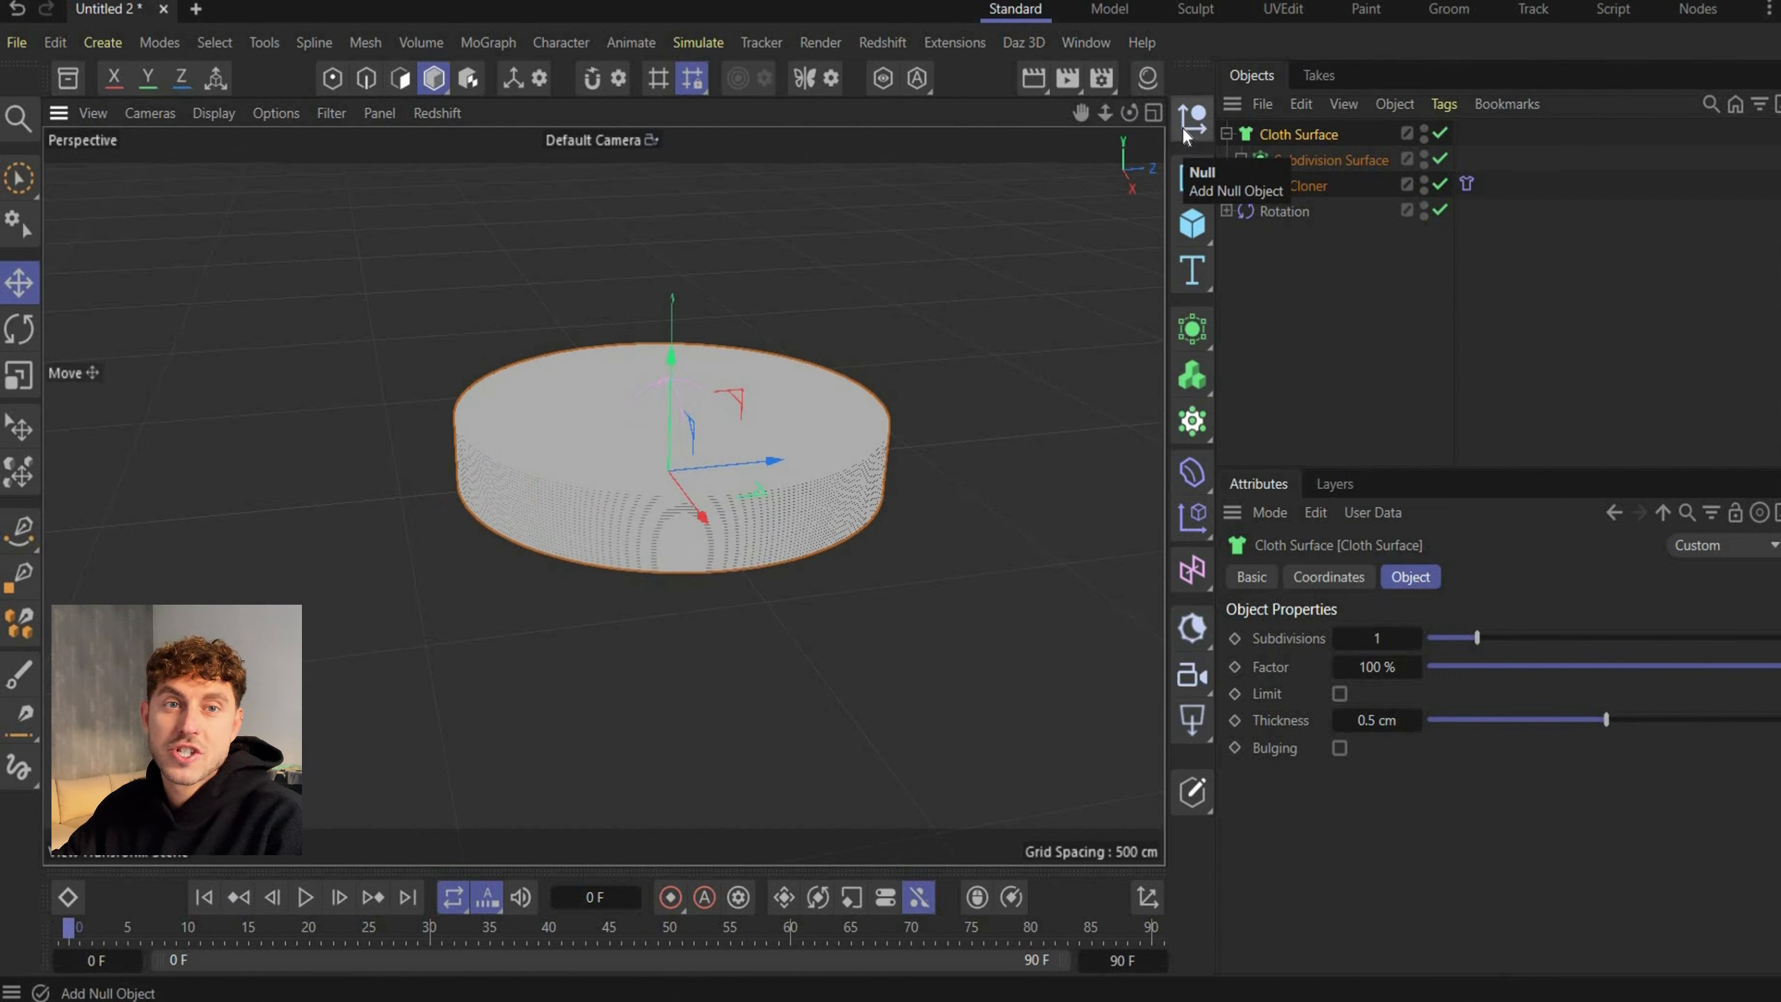
pyautogui.click(1325, 183)
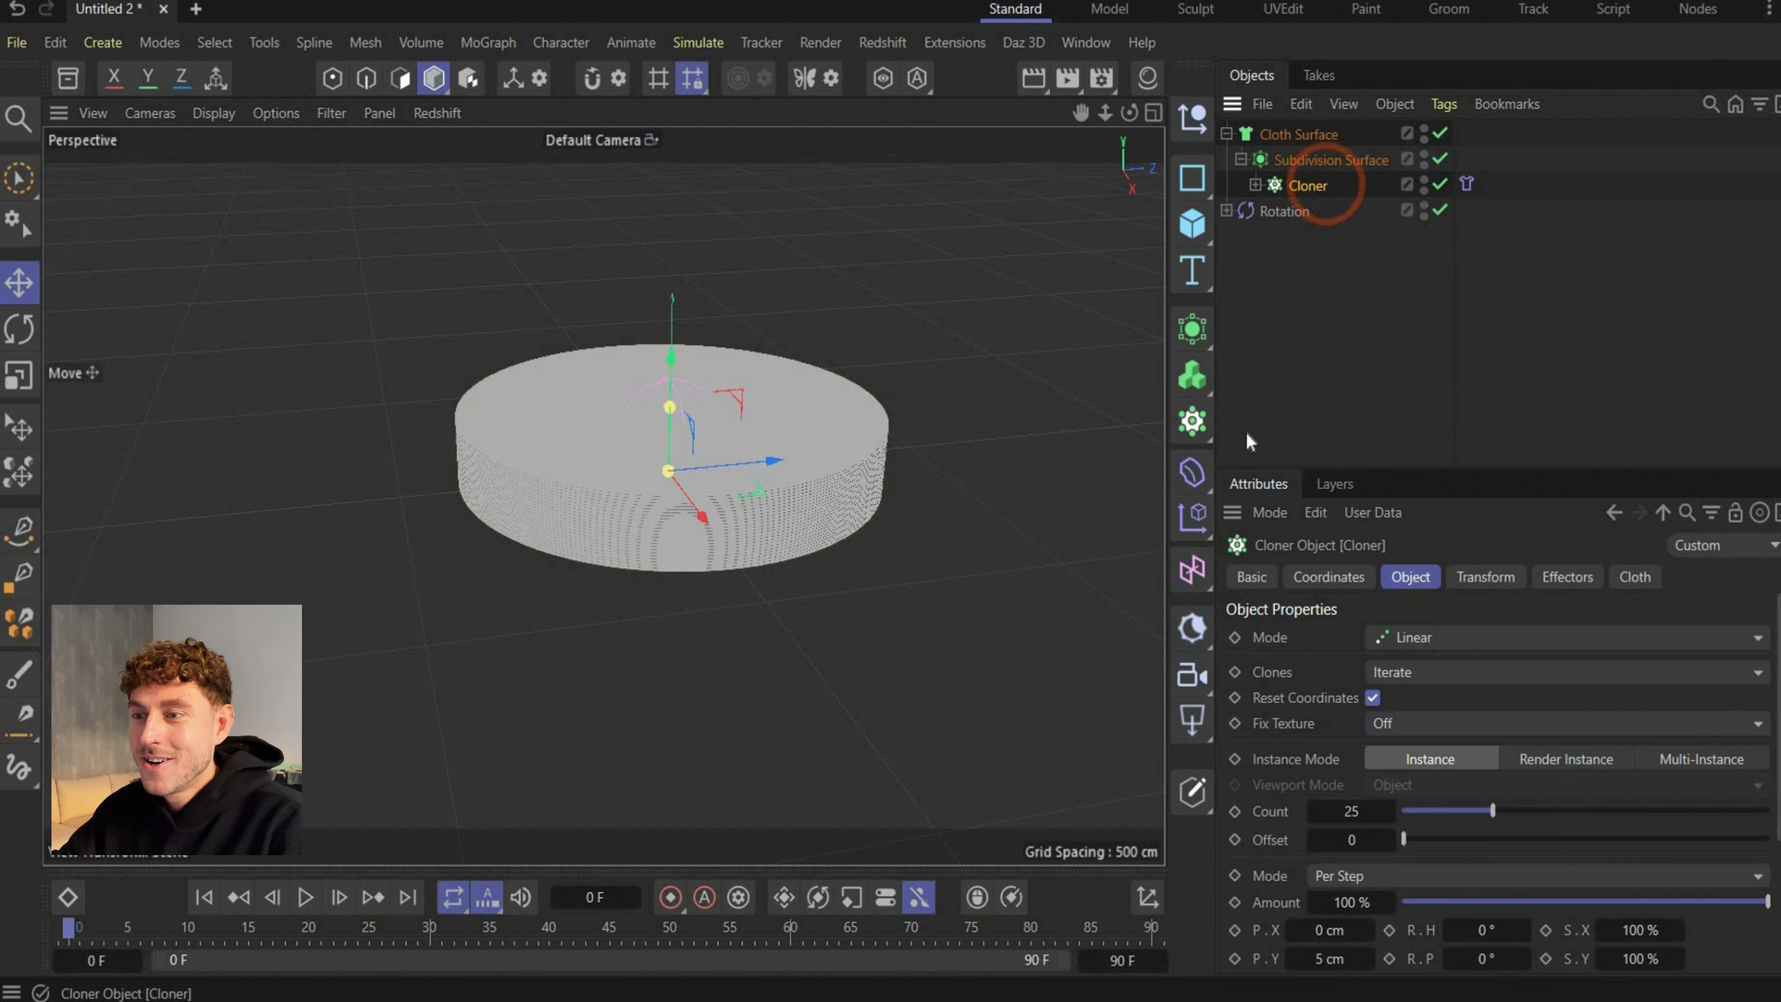
pyautogui.click(1194, 518)
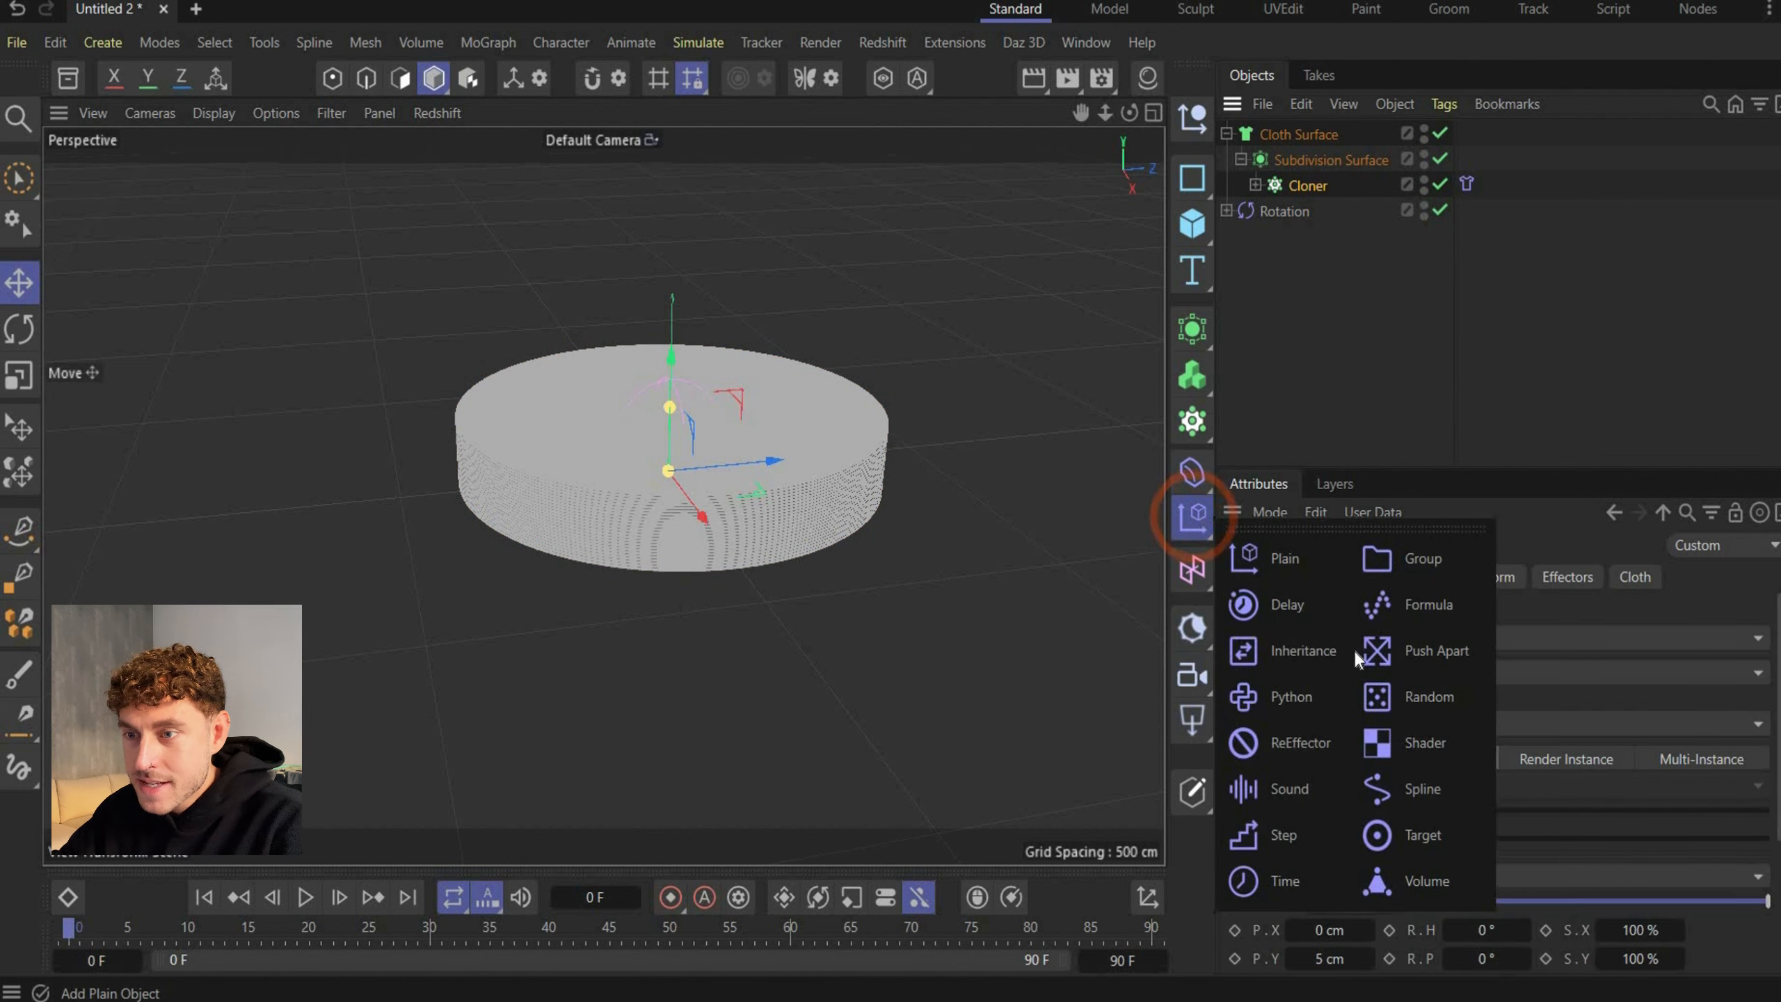
pyautogui.click(1430, 698)
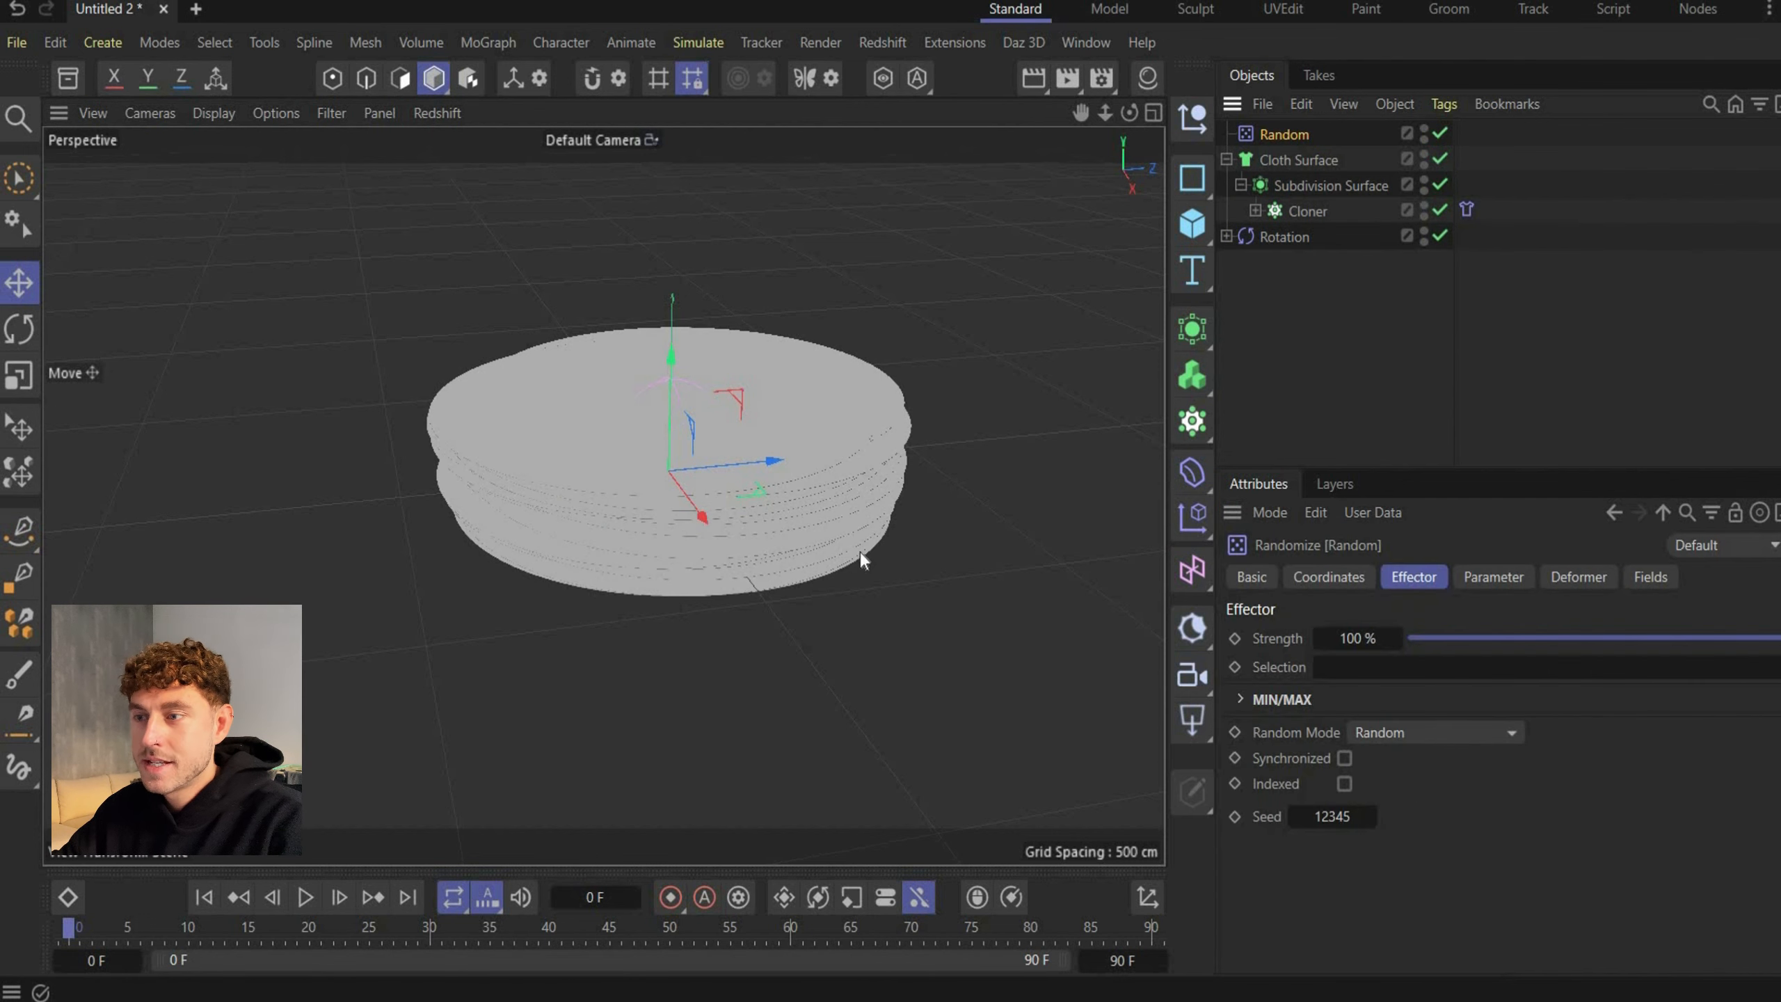
# Set the Random effector's position variation to 5 cm on X, Y and Z
pyautogui.click(1474, 573)
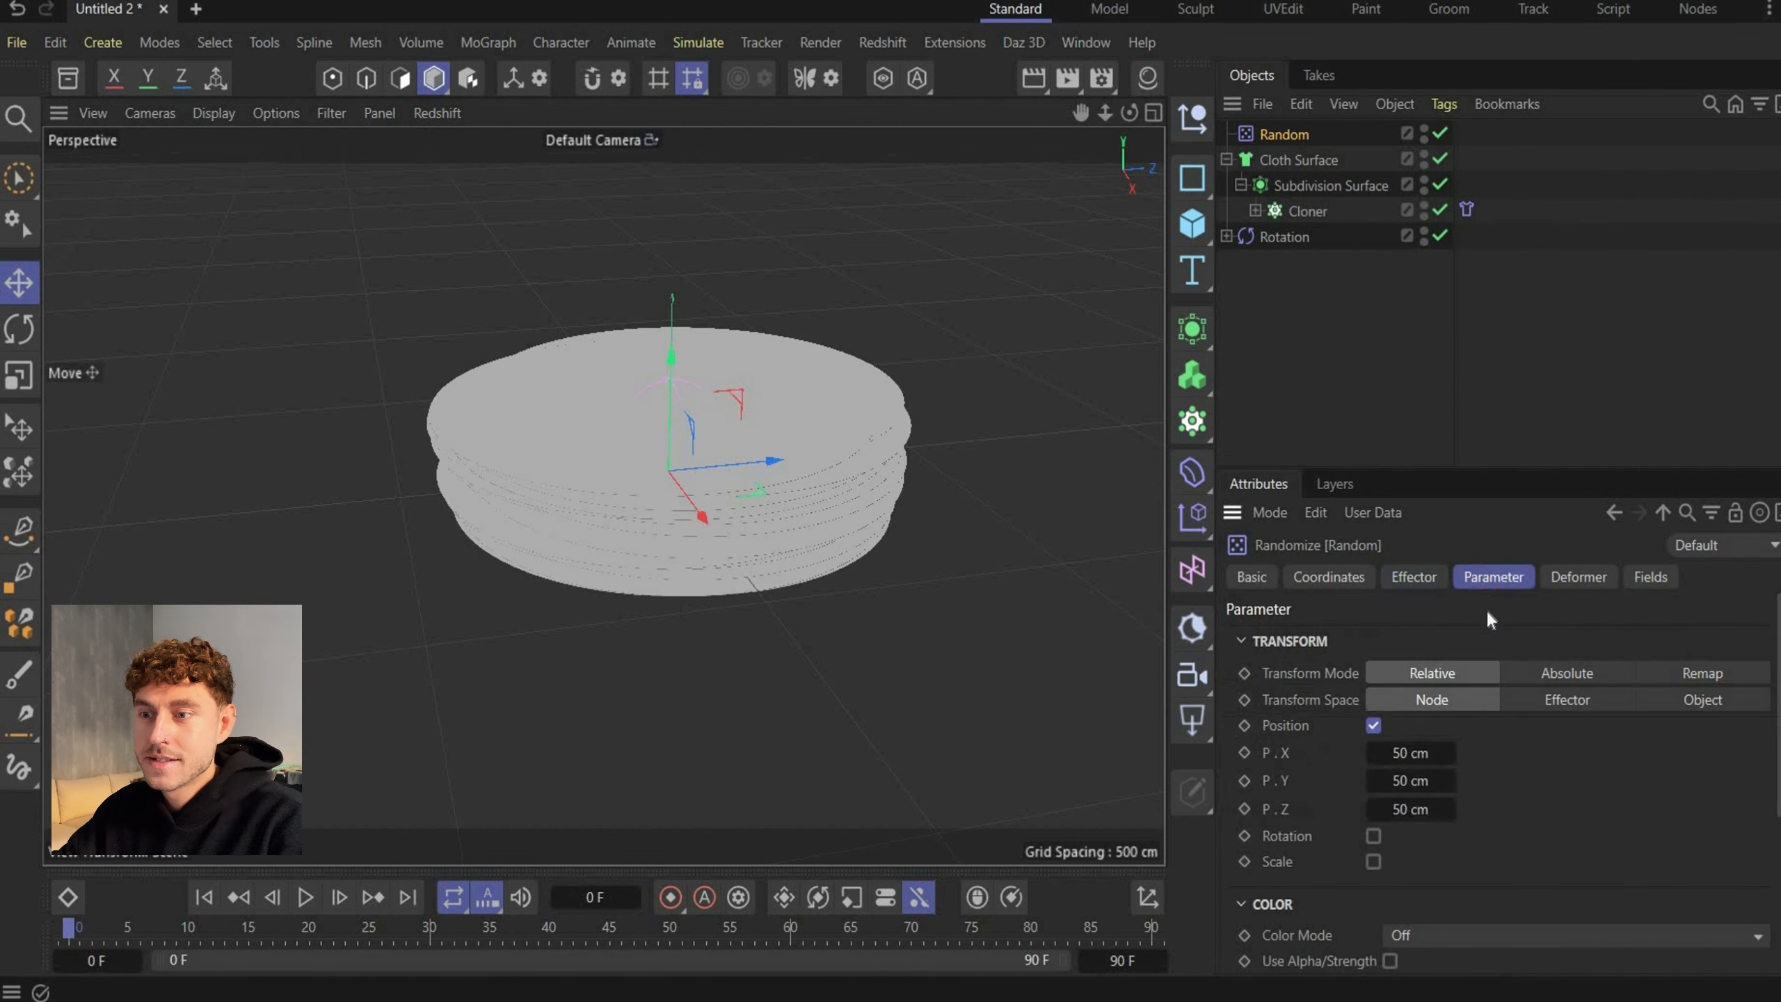
pyautogui.click(1410, 752)
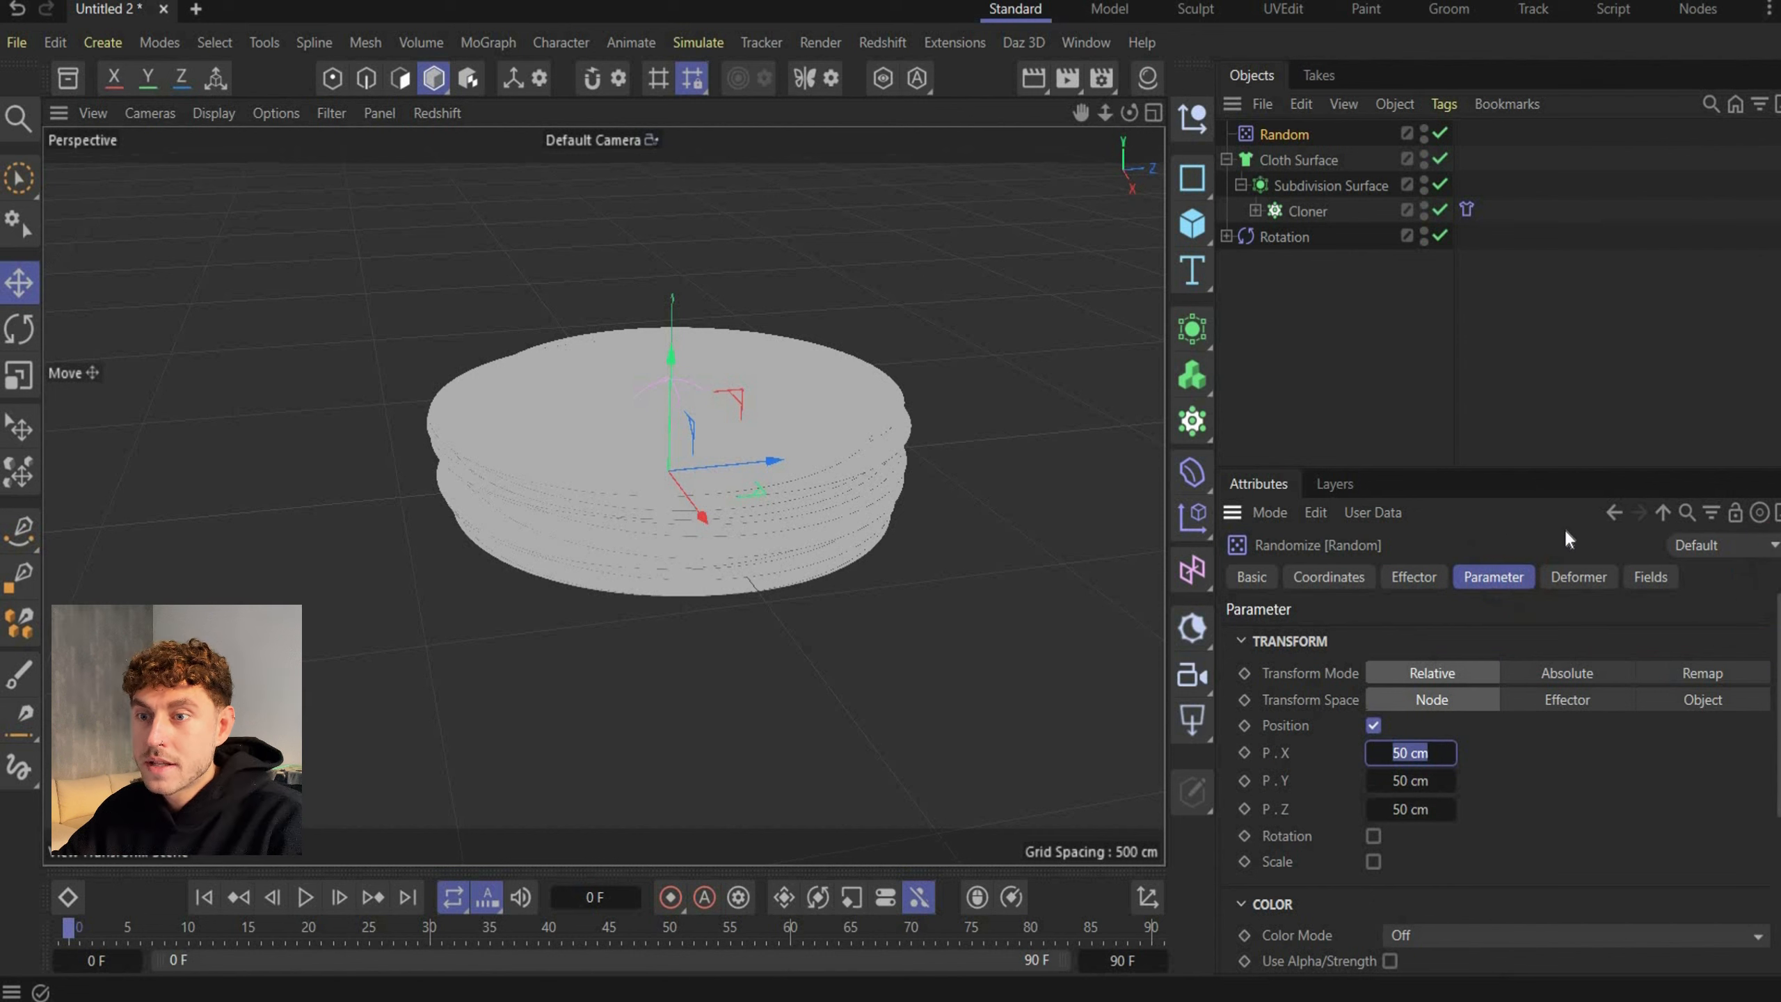
pyautogui.write('5')
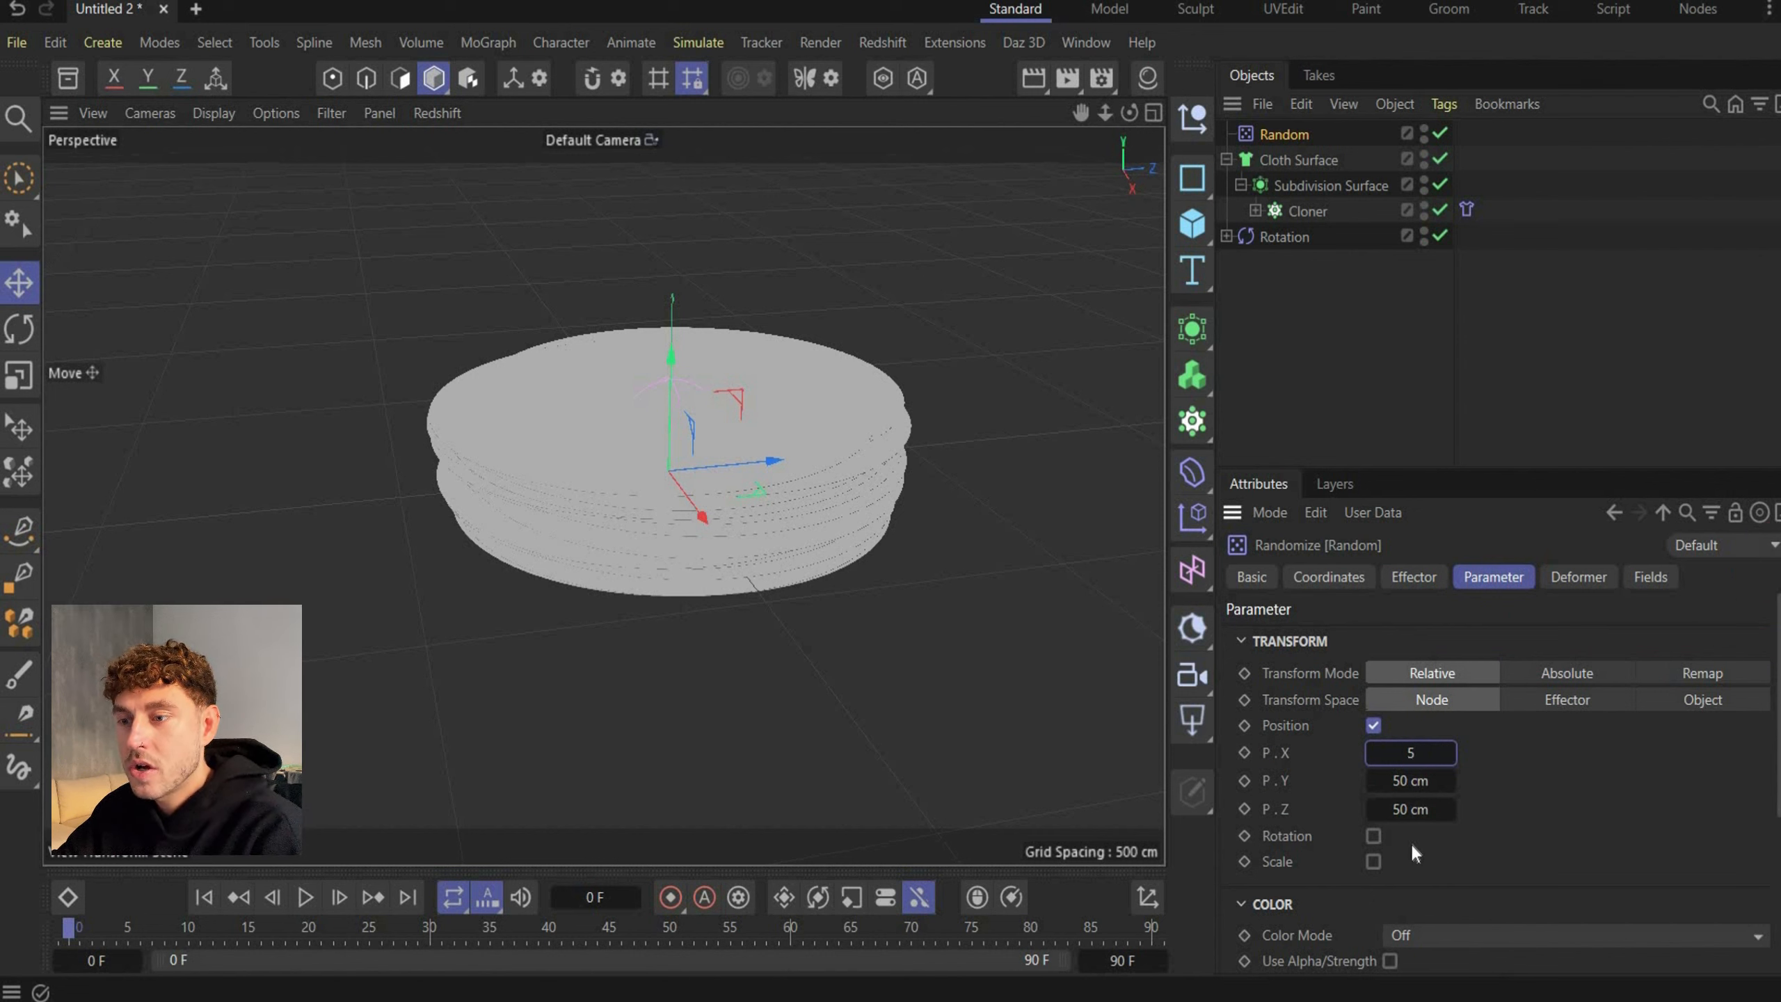
pyautogui.press('Return')
pyautogui.click(1422, 792)
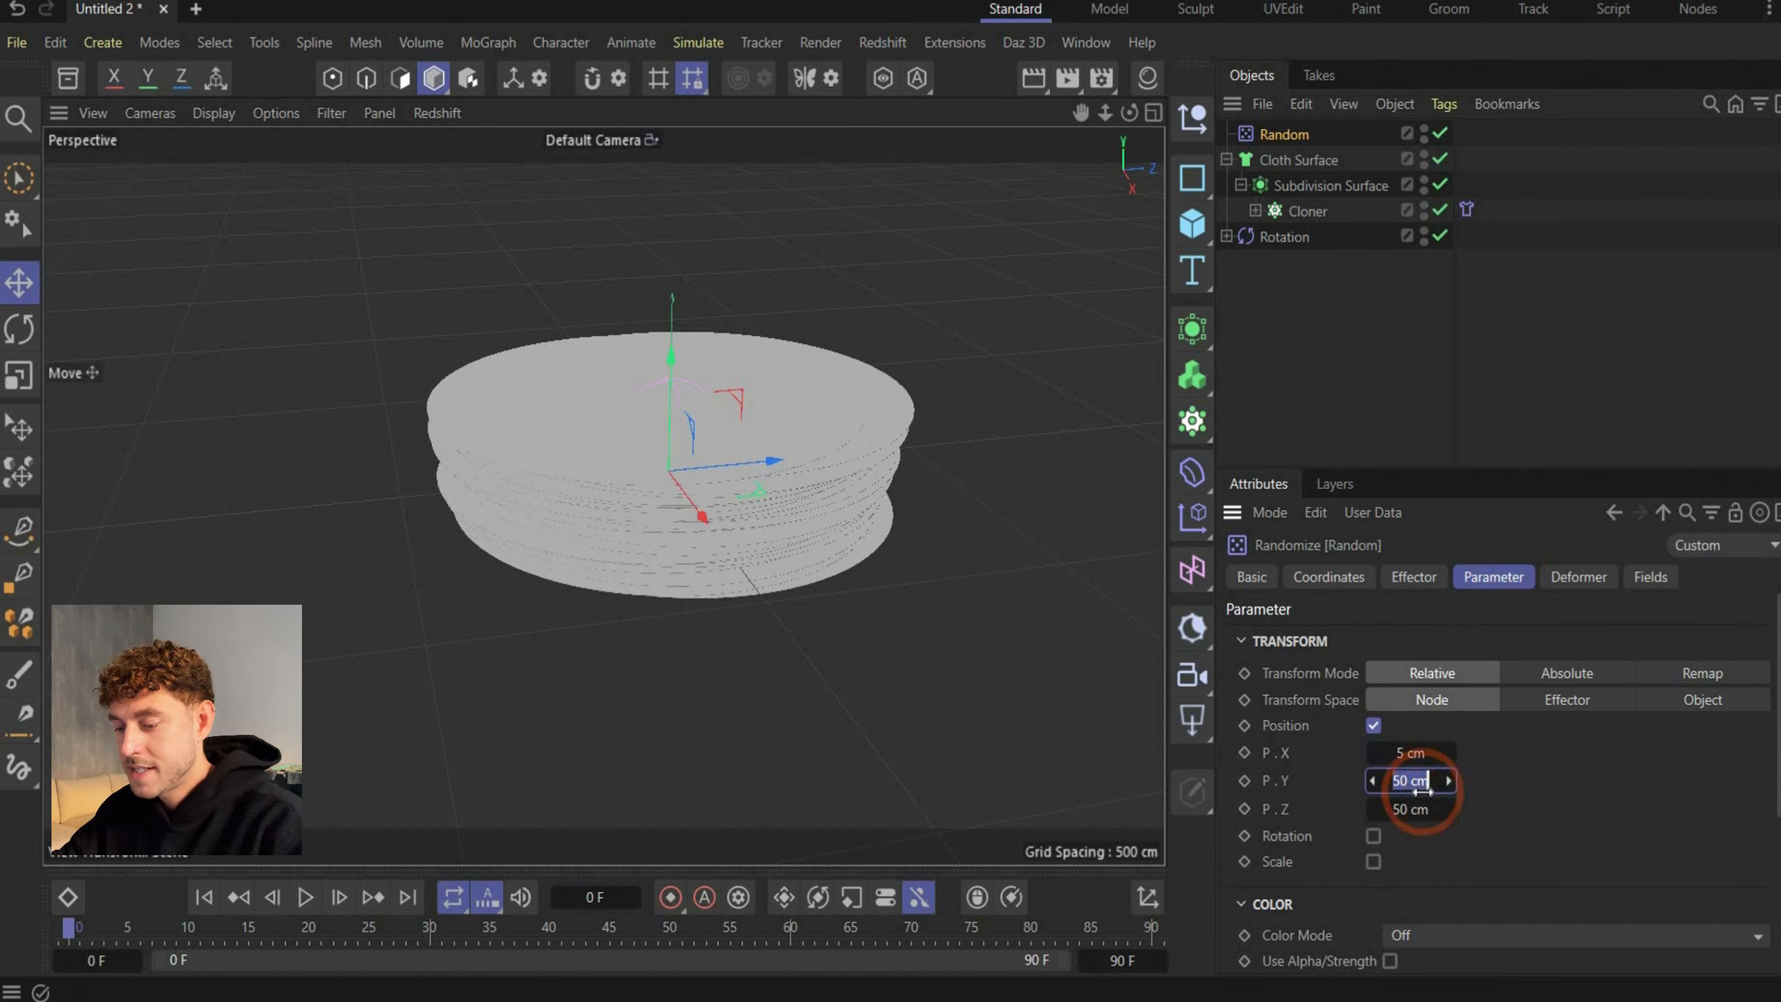
pyautogui.write('5')
pyautogui.press('Return')
pyautogui.moveTo(1130, 118)
pyautogui.mouseDown()
pyautogui.moveTo(1083, 93)
pyautogui.moveTo(1126, 129)
pyautogui.mouseUp()
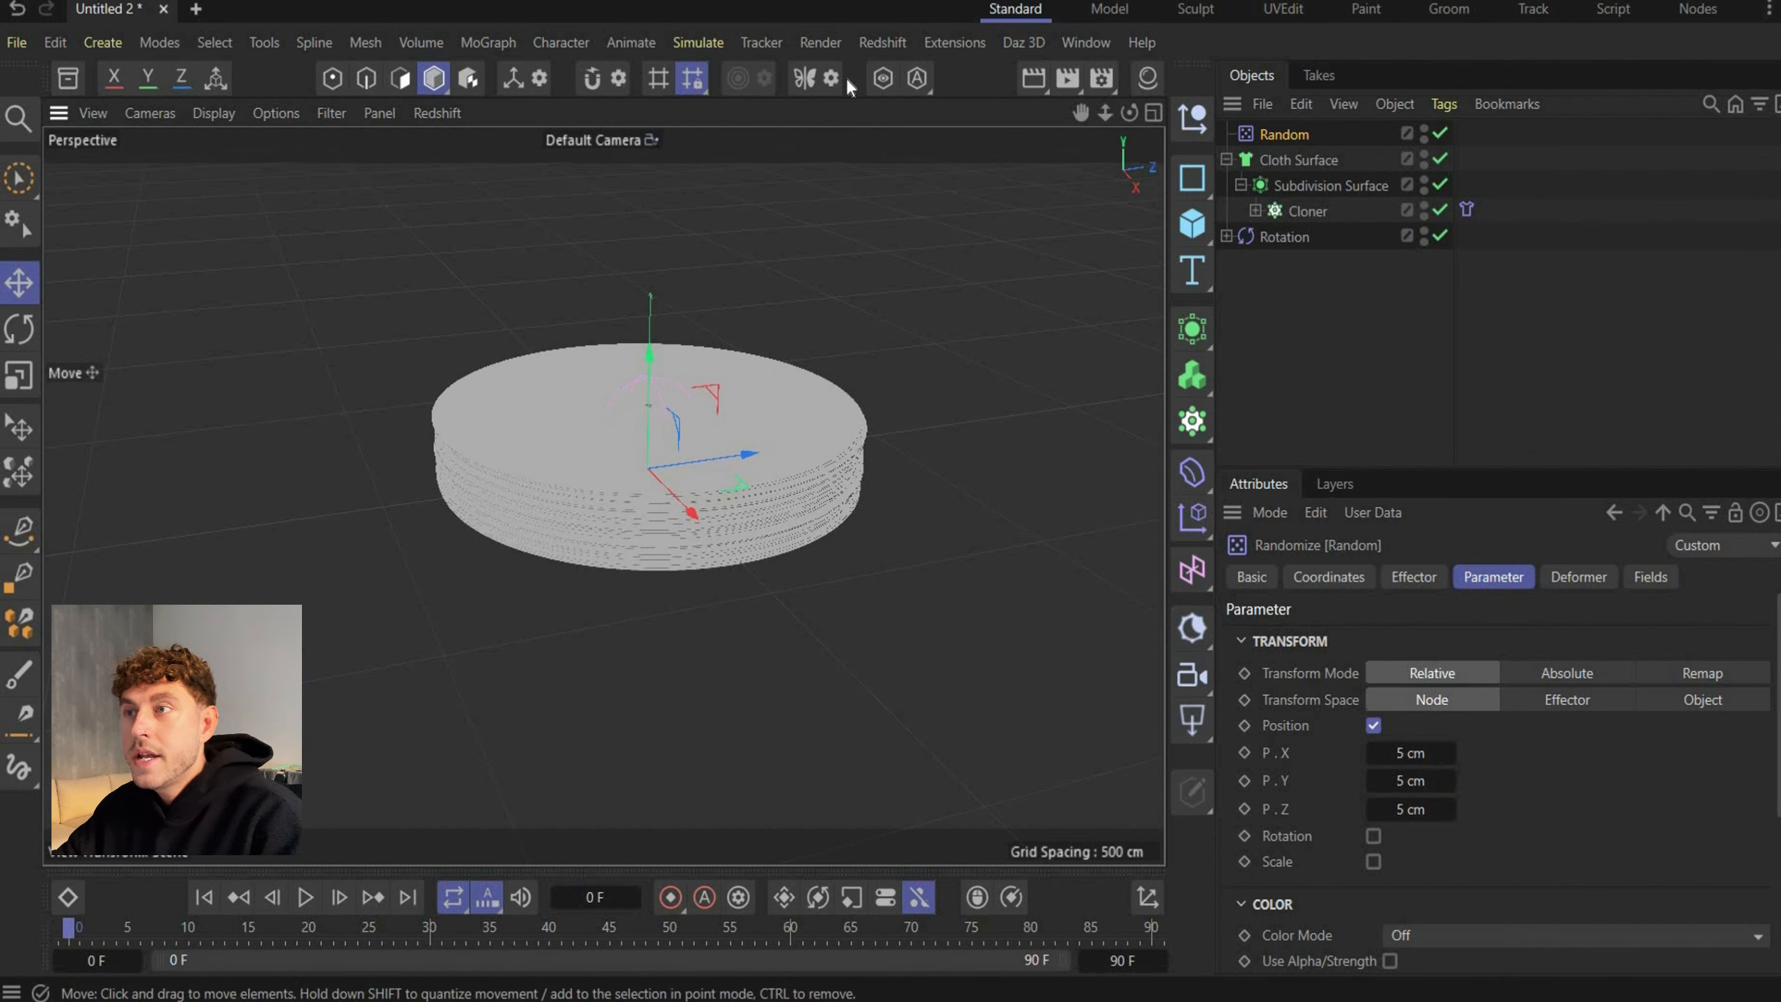
# Set the render output size to 1080 pixels wide by 1350 pixels high in the render settings
pyautogui.click(1100, 86)
pyautogui.click(948, 255)
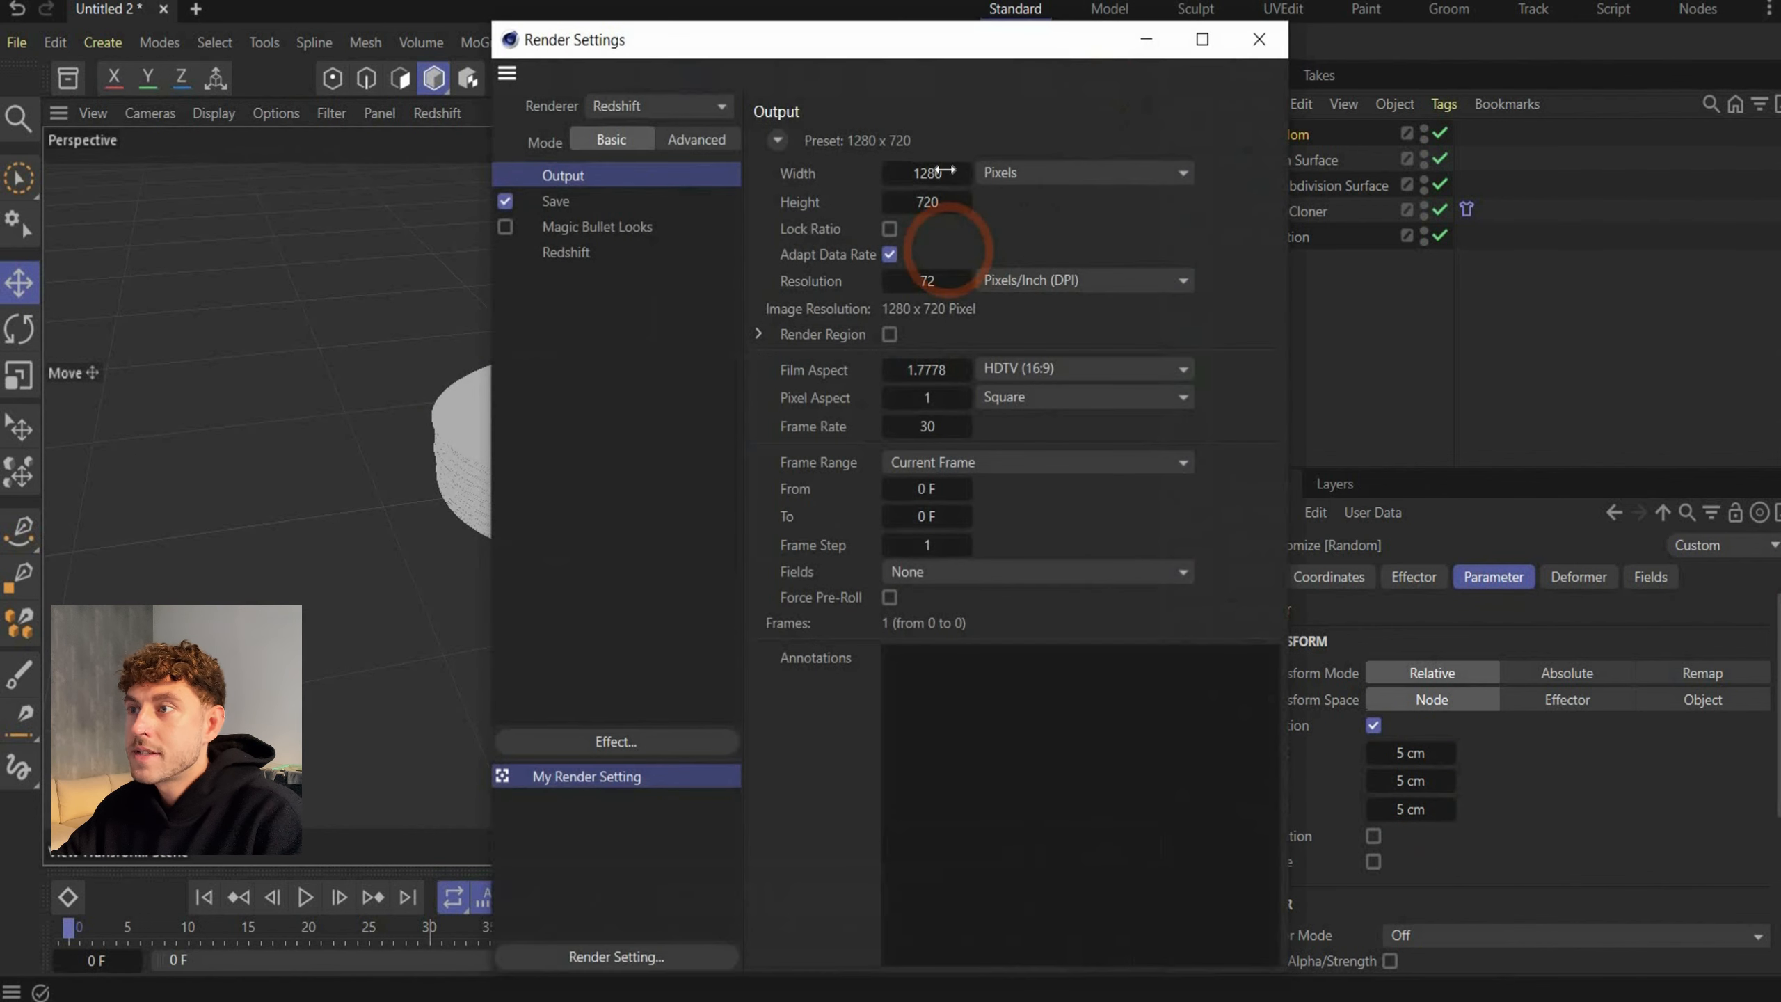
pyautogui.doubleClick(945, 170)
pyautogui.write('1080')
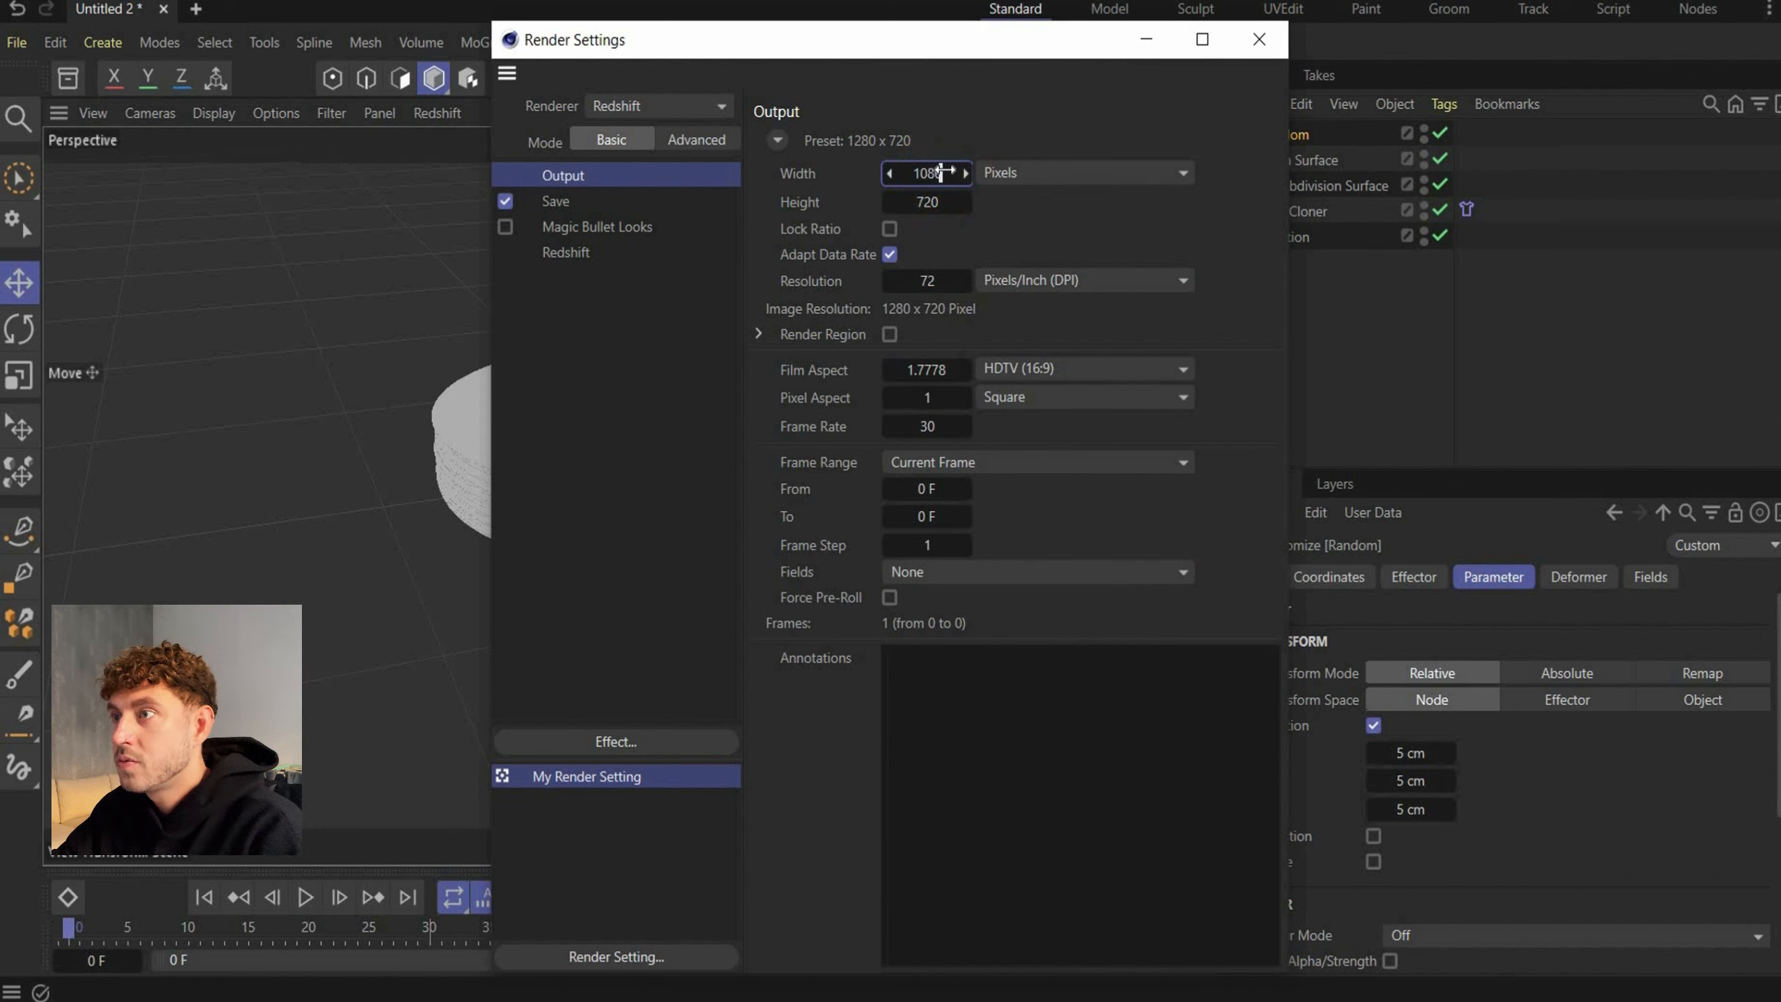
pyautogui.press('Return')
pyautogui.doubleClick(930, 201)
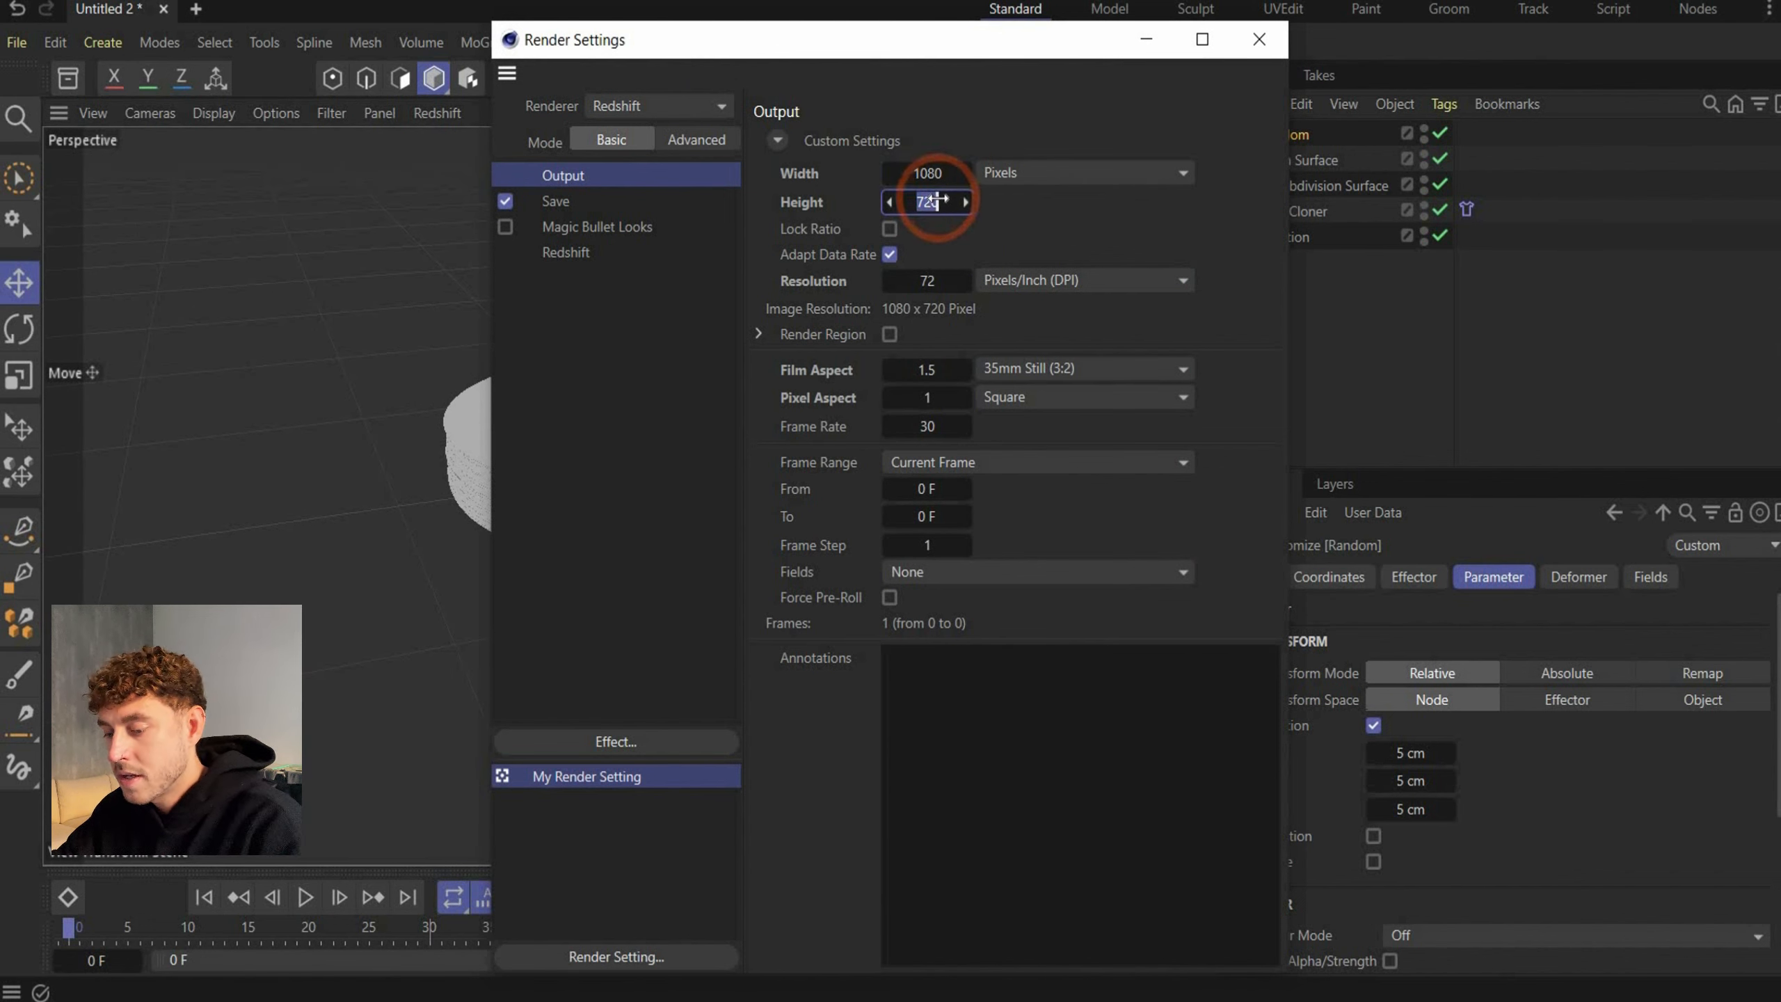
pyautogui.write('1350')
pyautogui.press('Return')
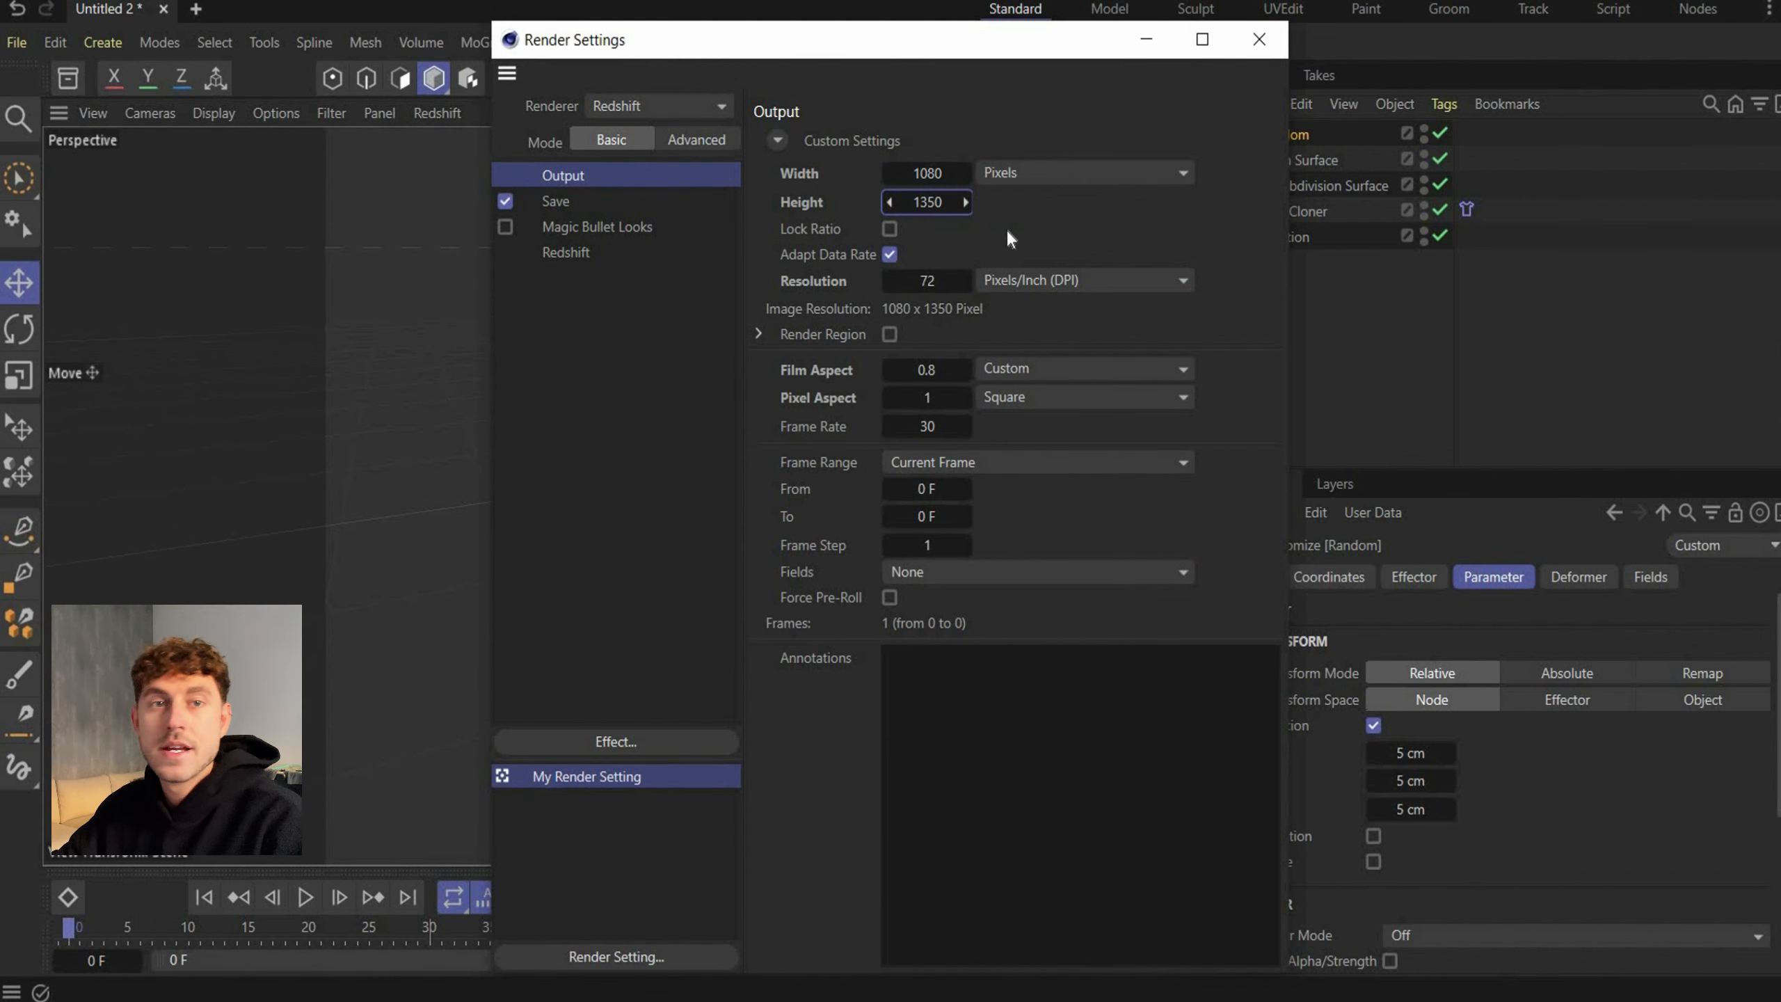
pyautogui.click(1260, 39)
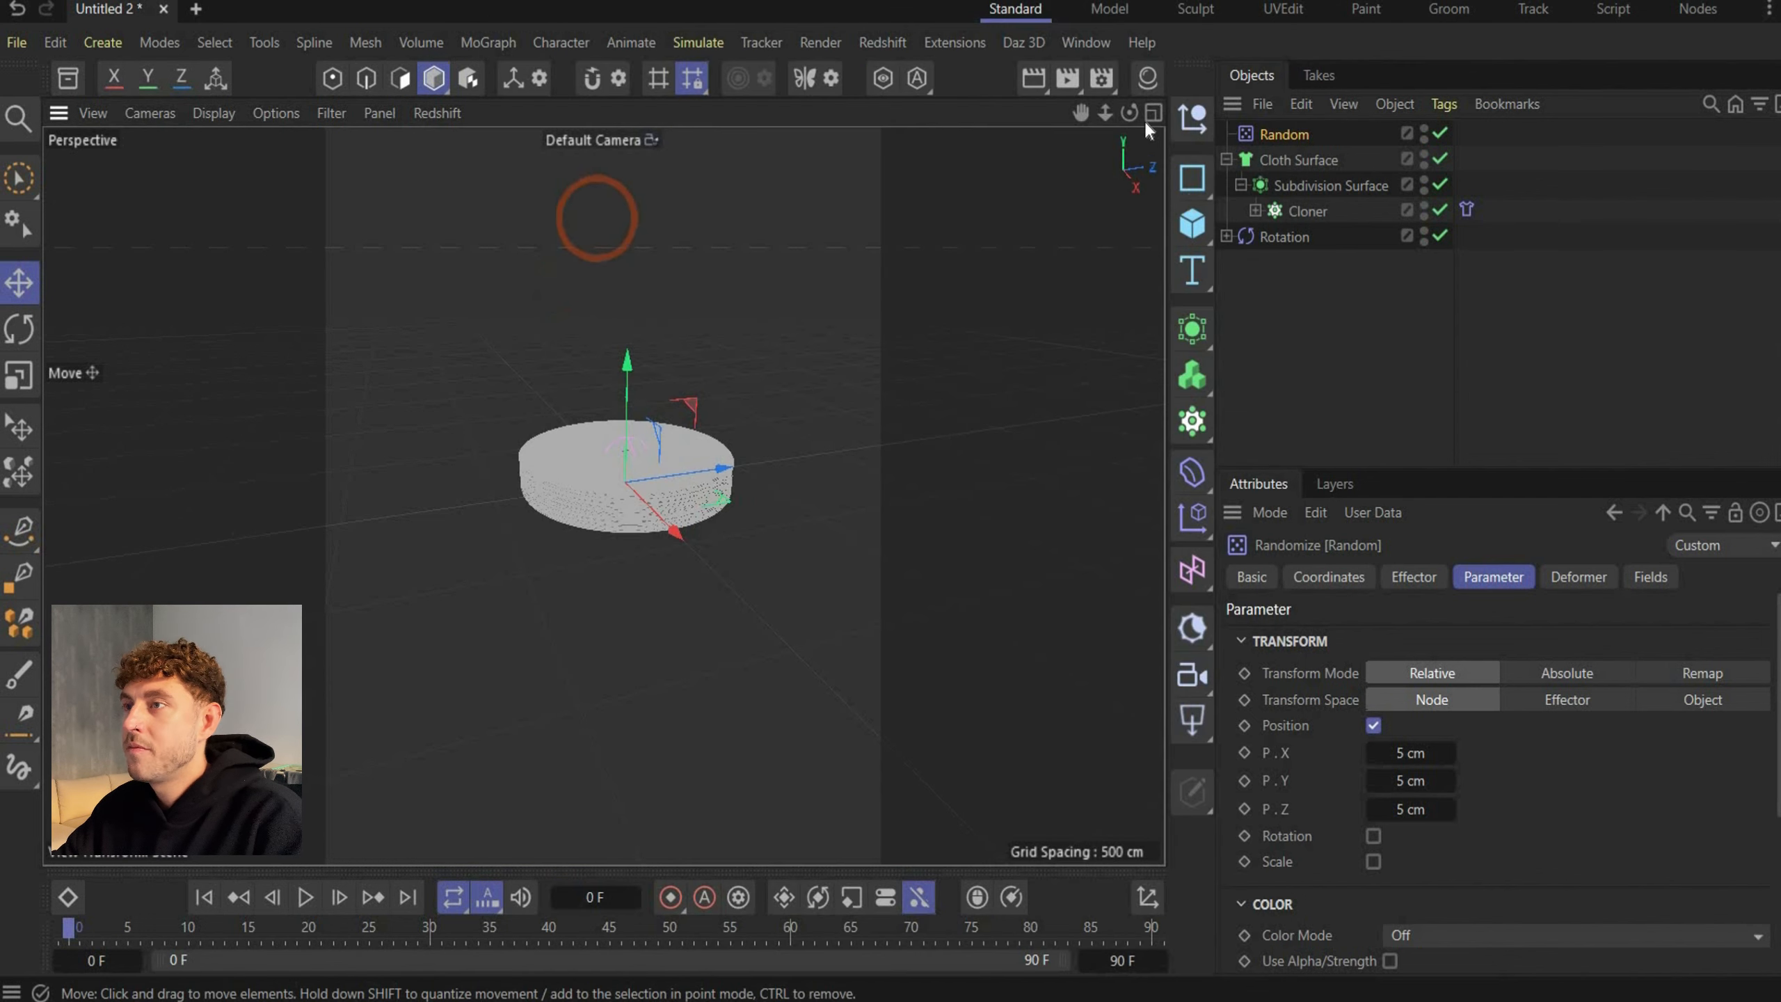
# Add a Redshift camera as the active view with a 24 mm focal length, and frame the disc stack
pyautogui.click(1192, 675)
pyautogui.click(1270, 715)
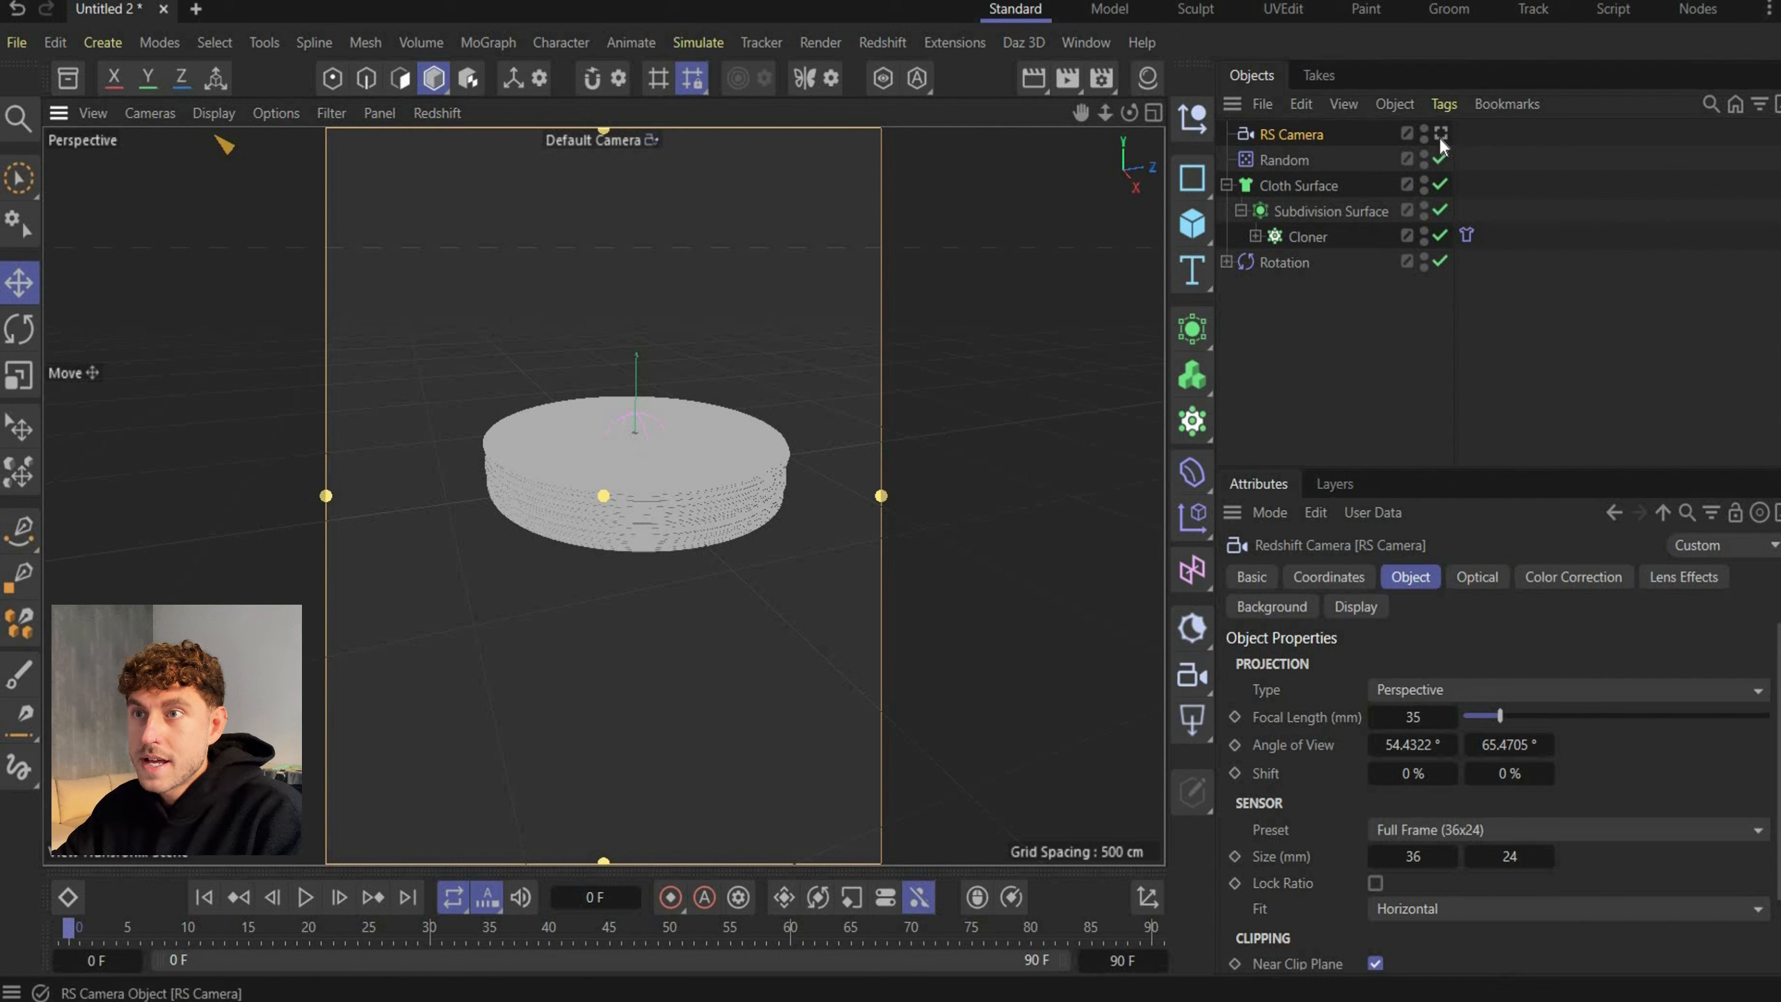
pyautogui.click(1441, 133)
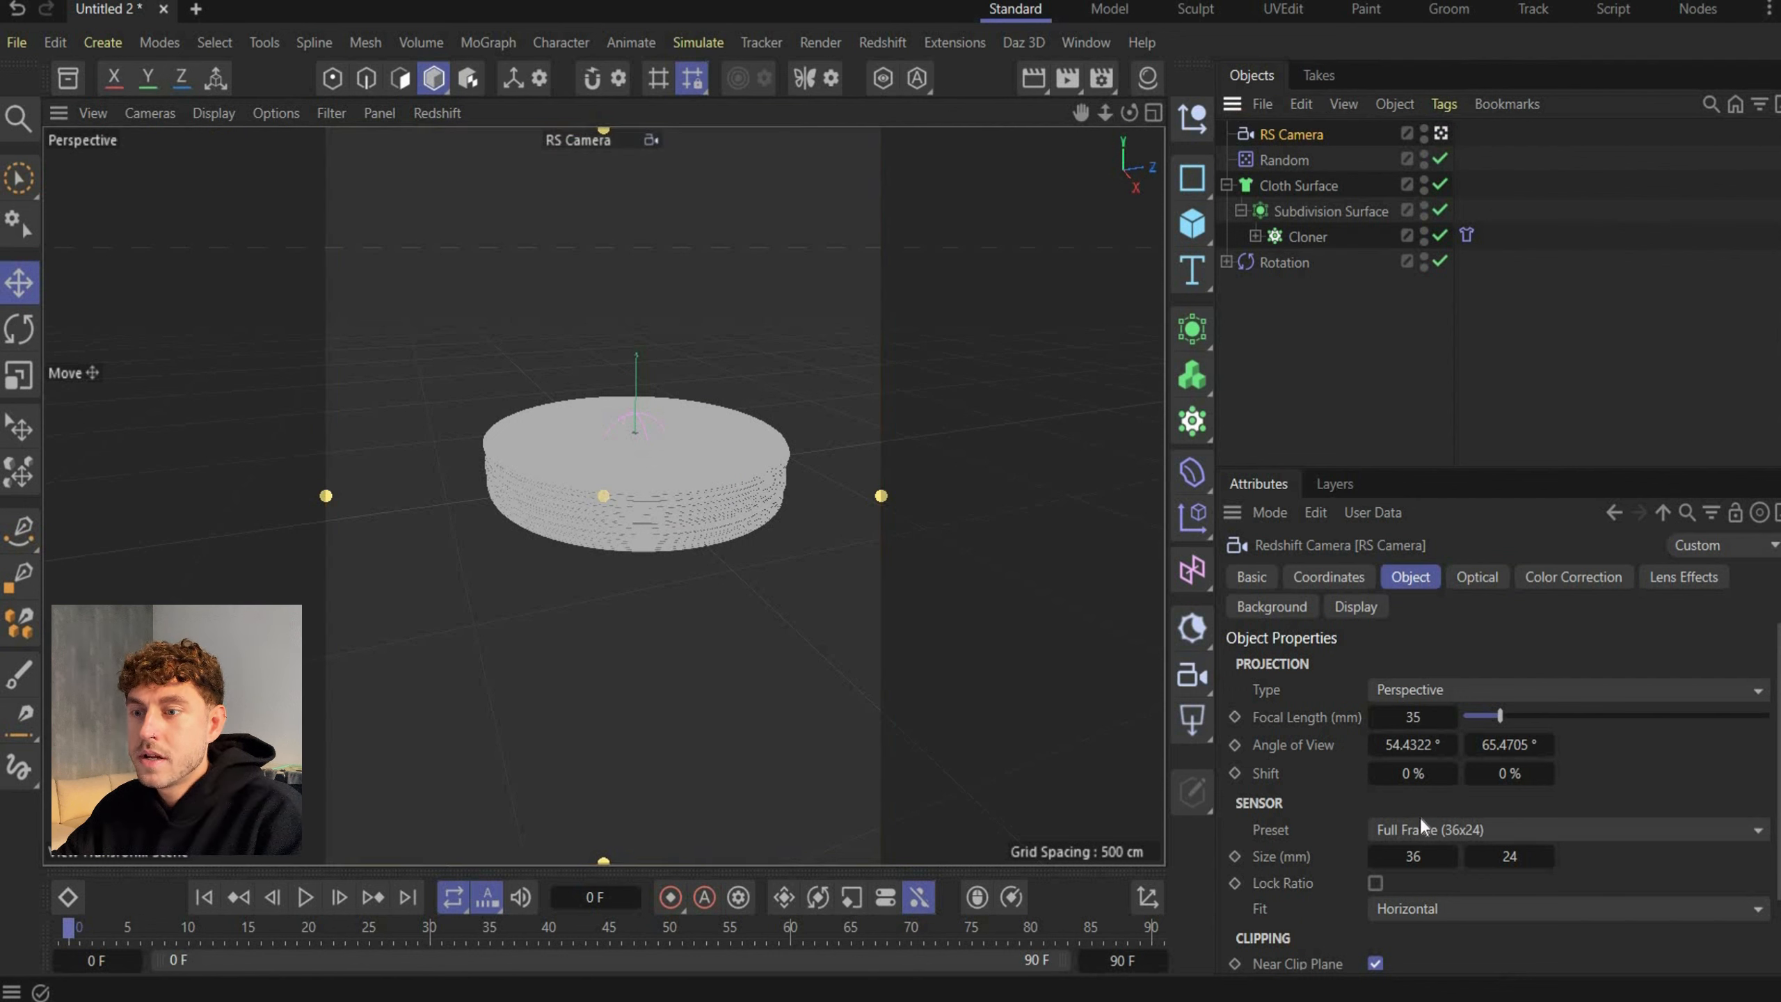
pyautogui.click(1411, 716)
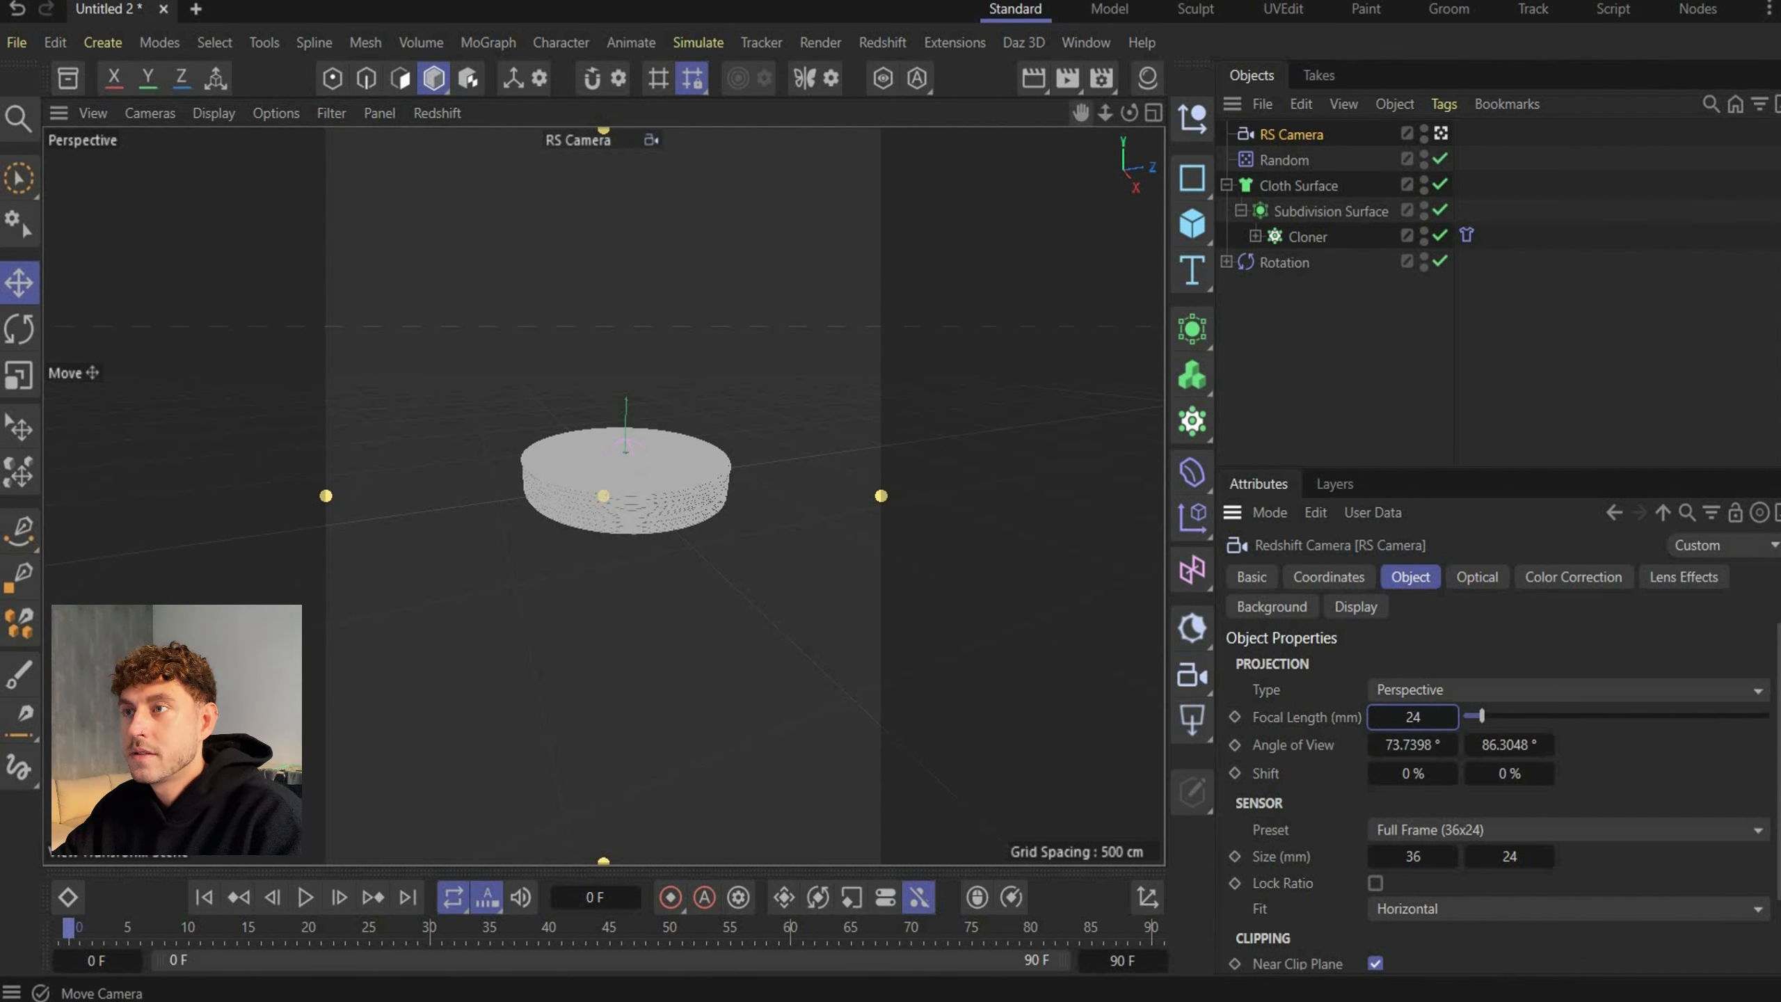
pyautogui.click(563, 464)
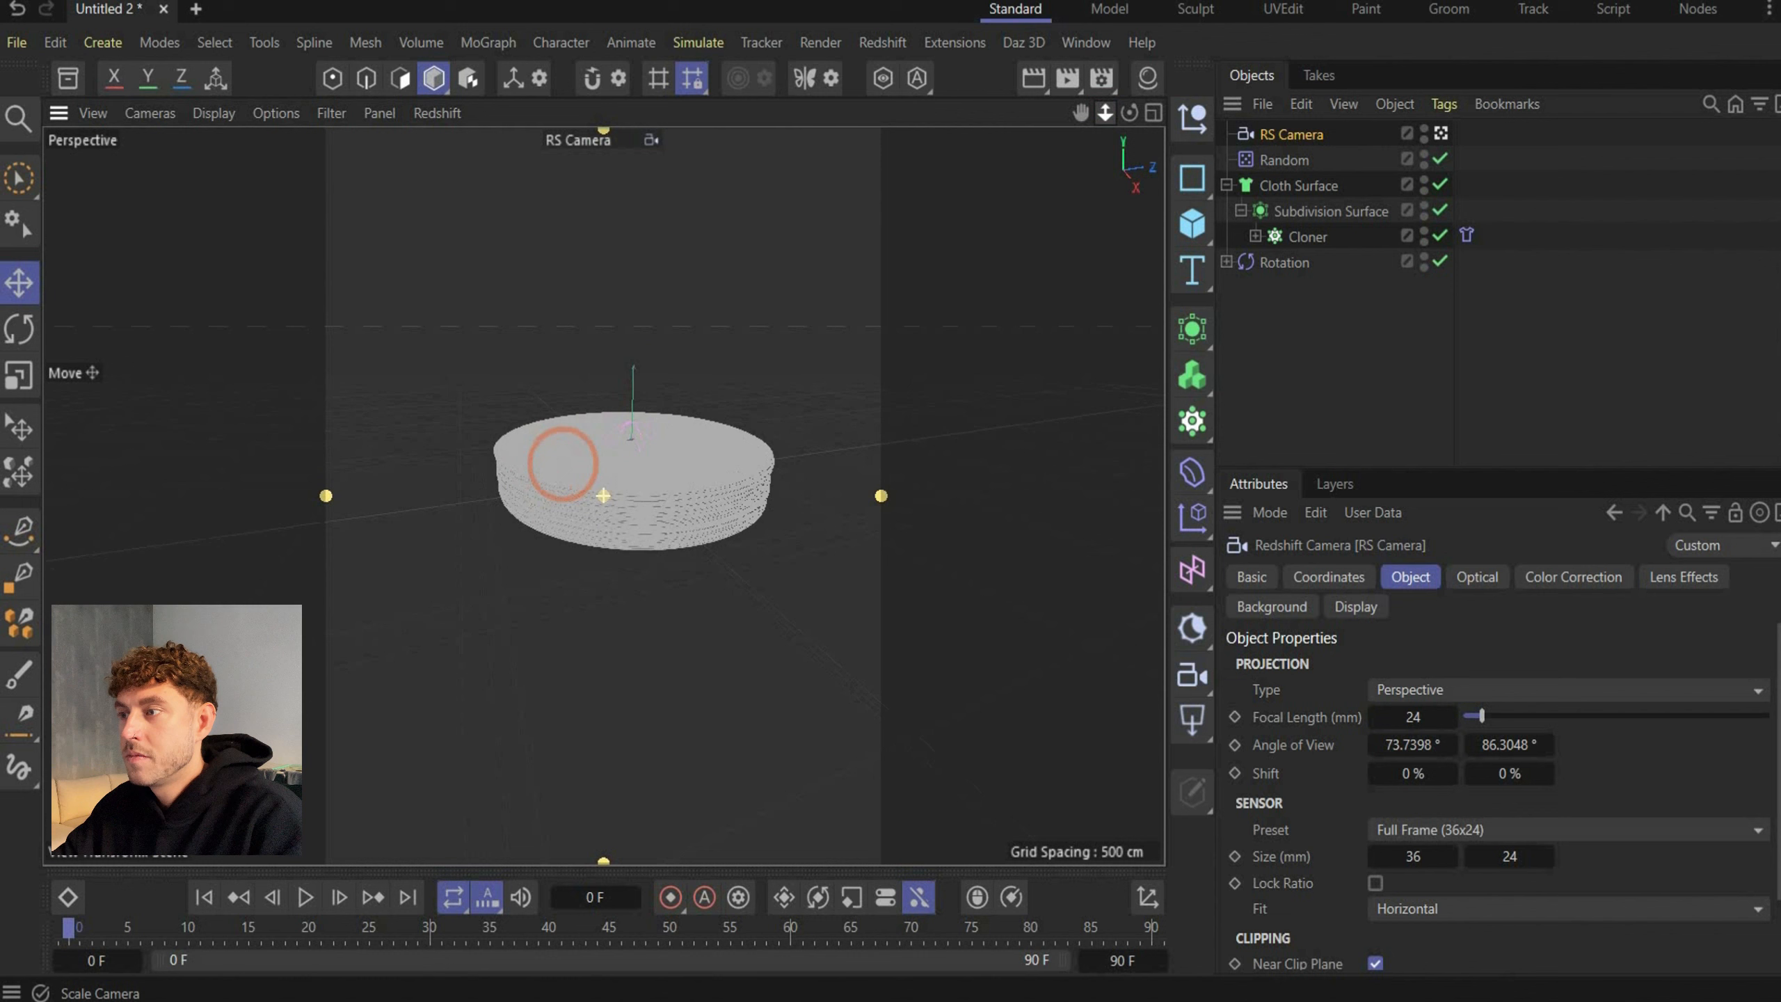
# Add a Plane object to serve as the backdrop for the disc stack
pyautogui.click(1193, 225)
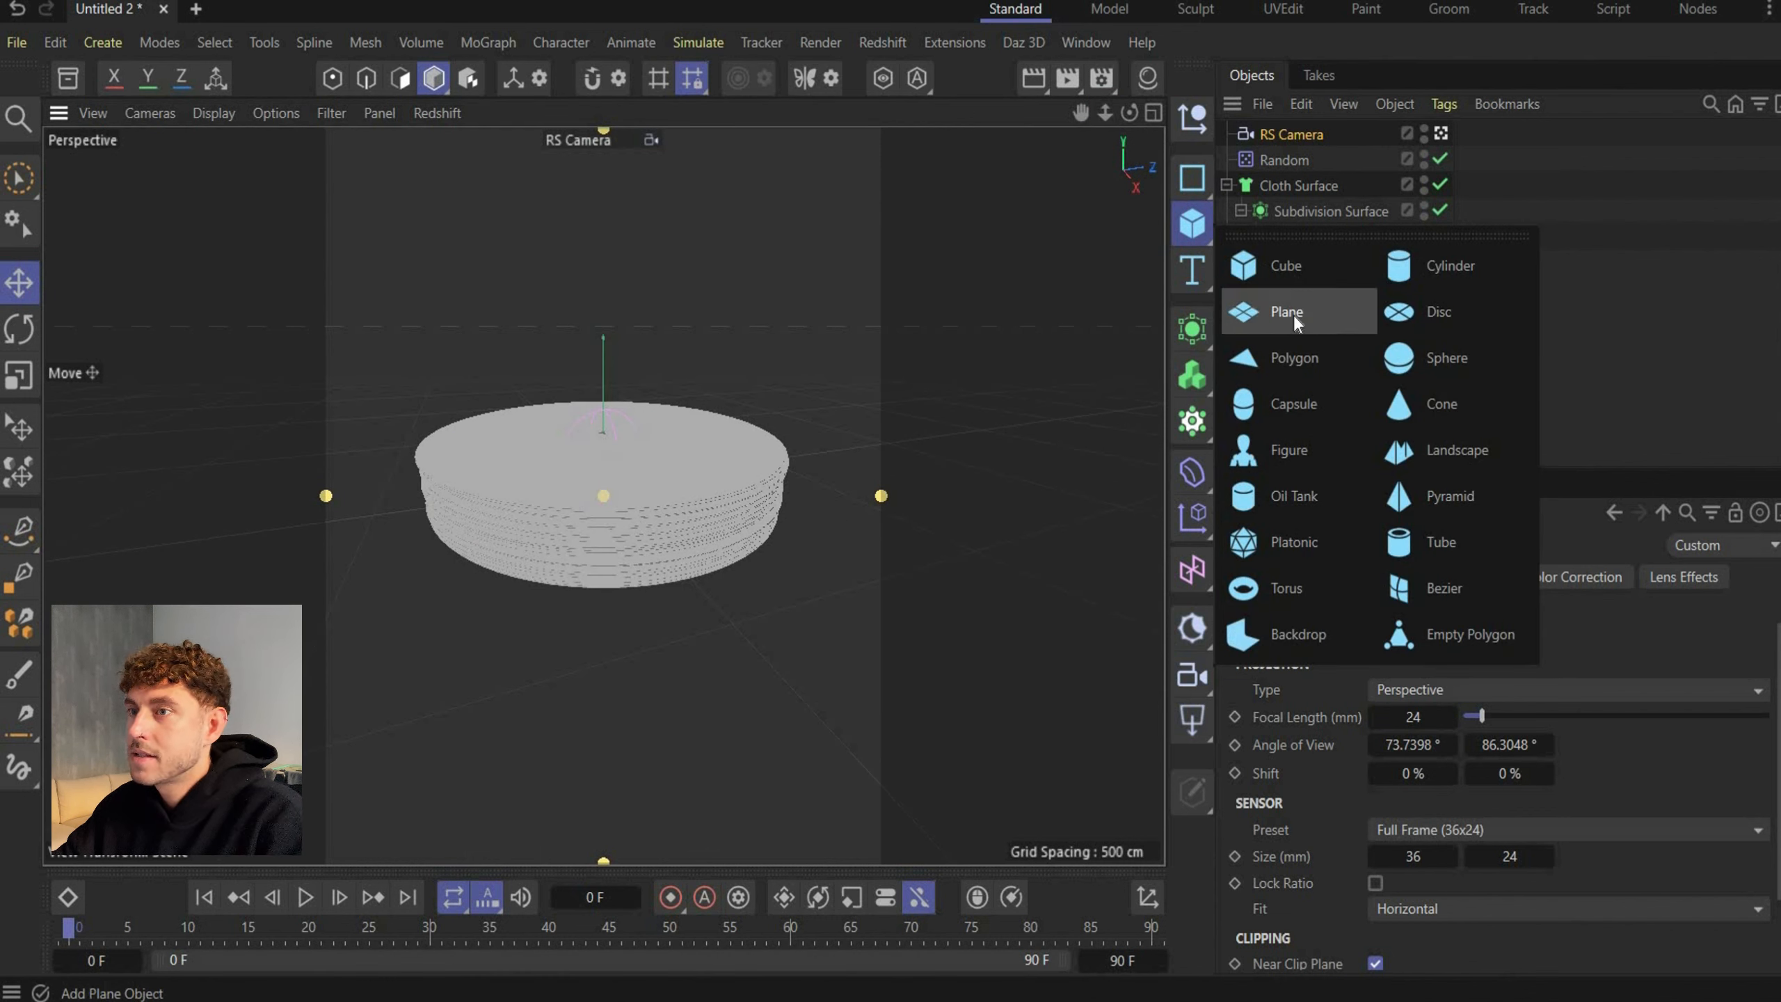
pyautogui.click(1294, 315)
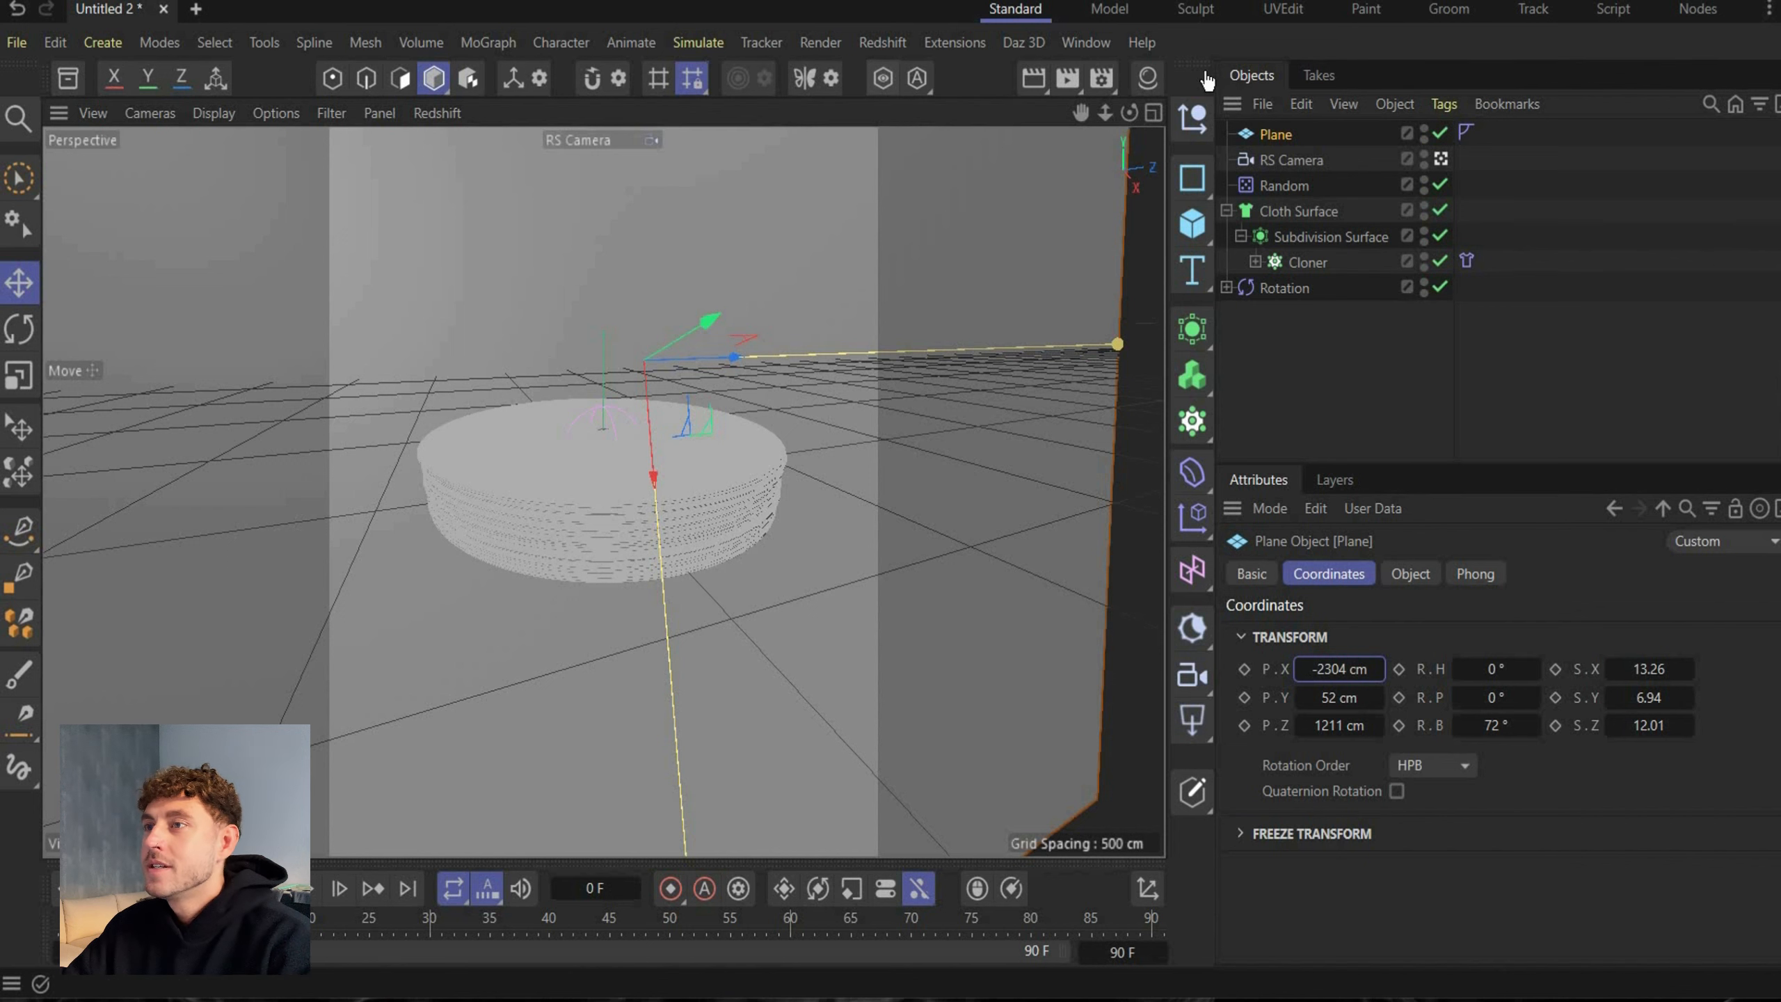
# Show the Material Manager and open the Redshift RenderView to preview the scene
pyautogui.click(1137, 80)
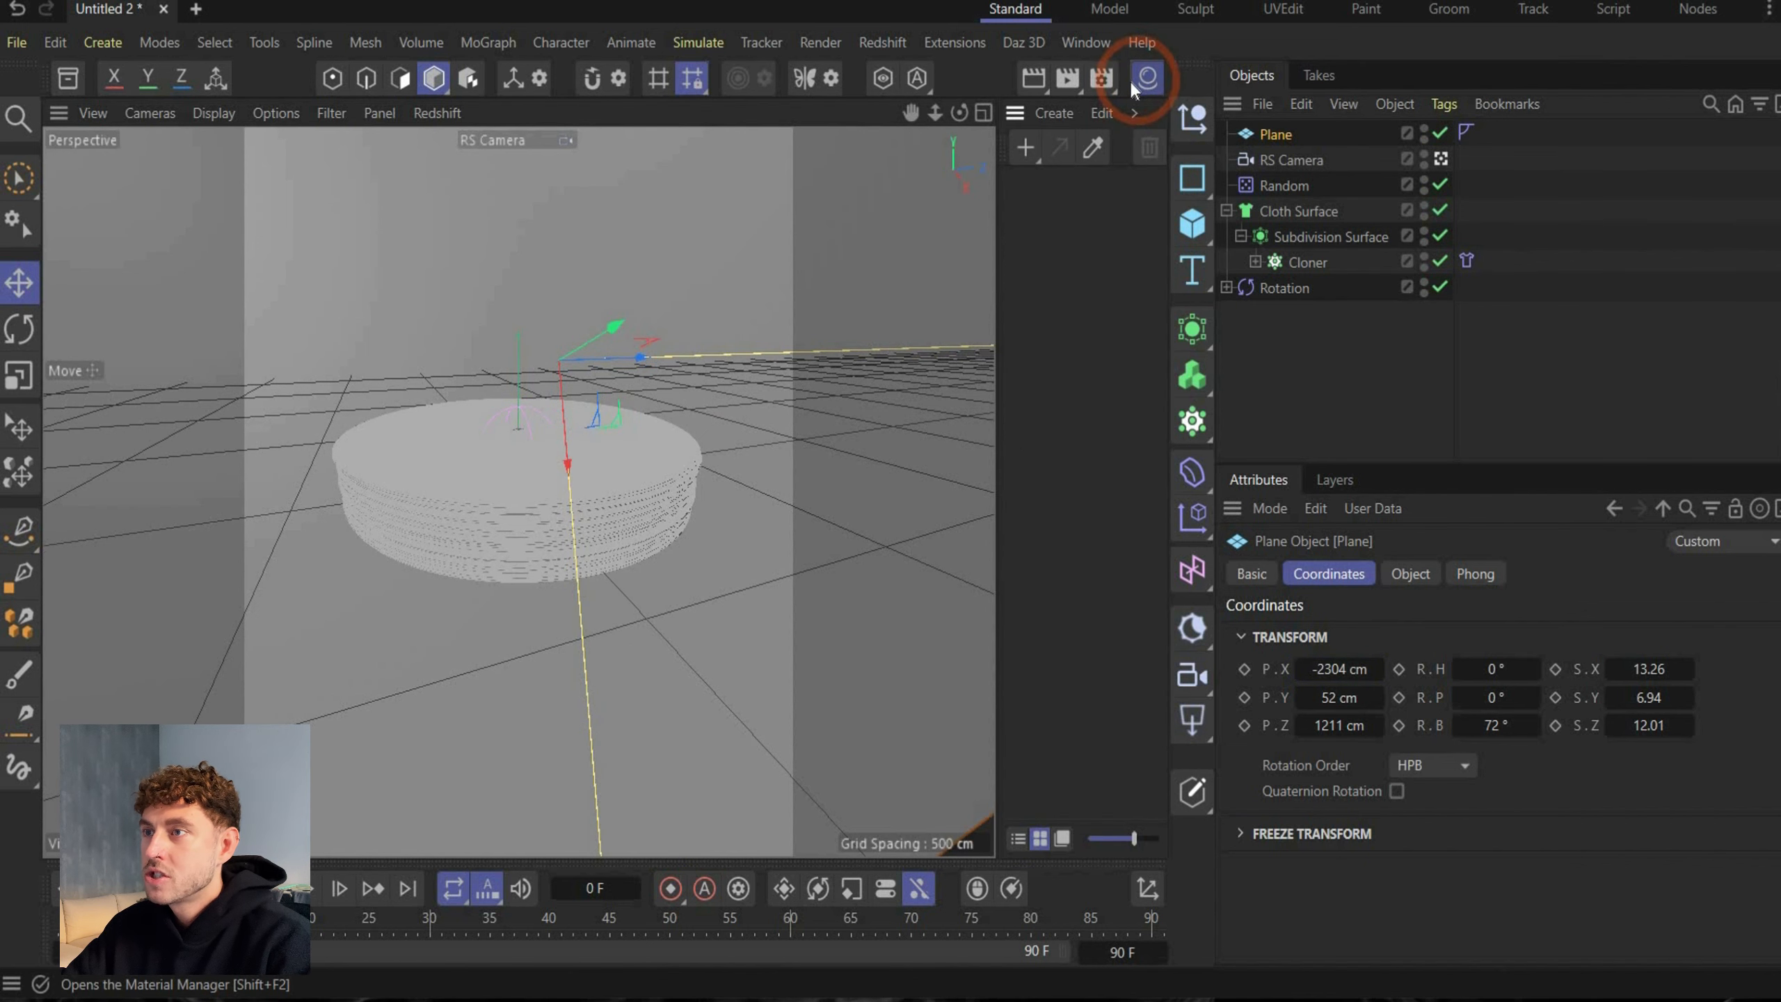
pyautogui.click(819, 42)
pyautogui.click(882, 42)
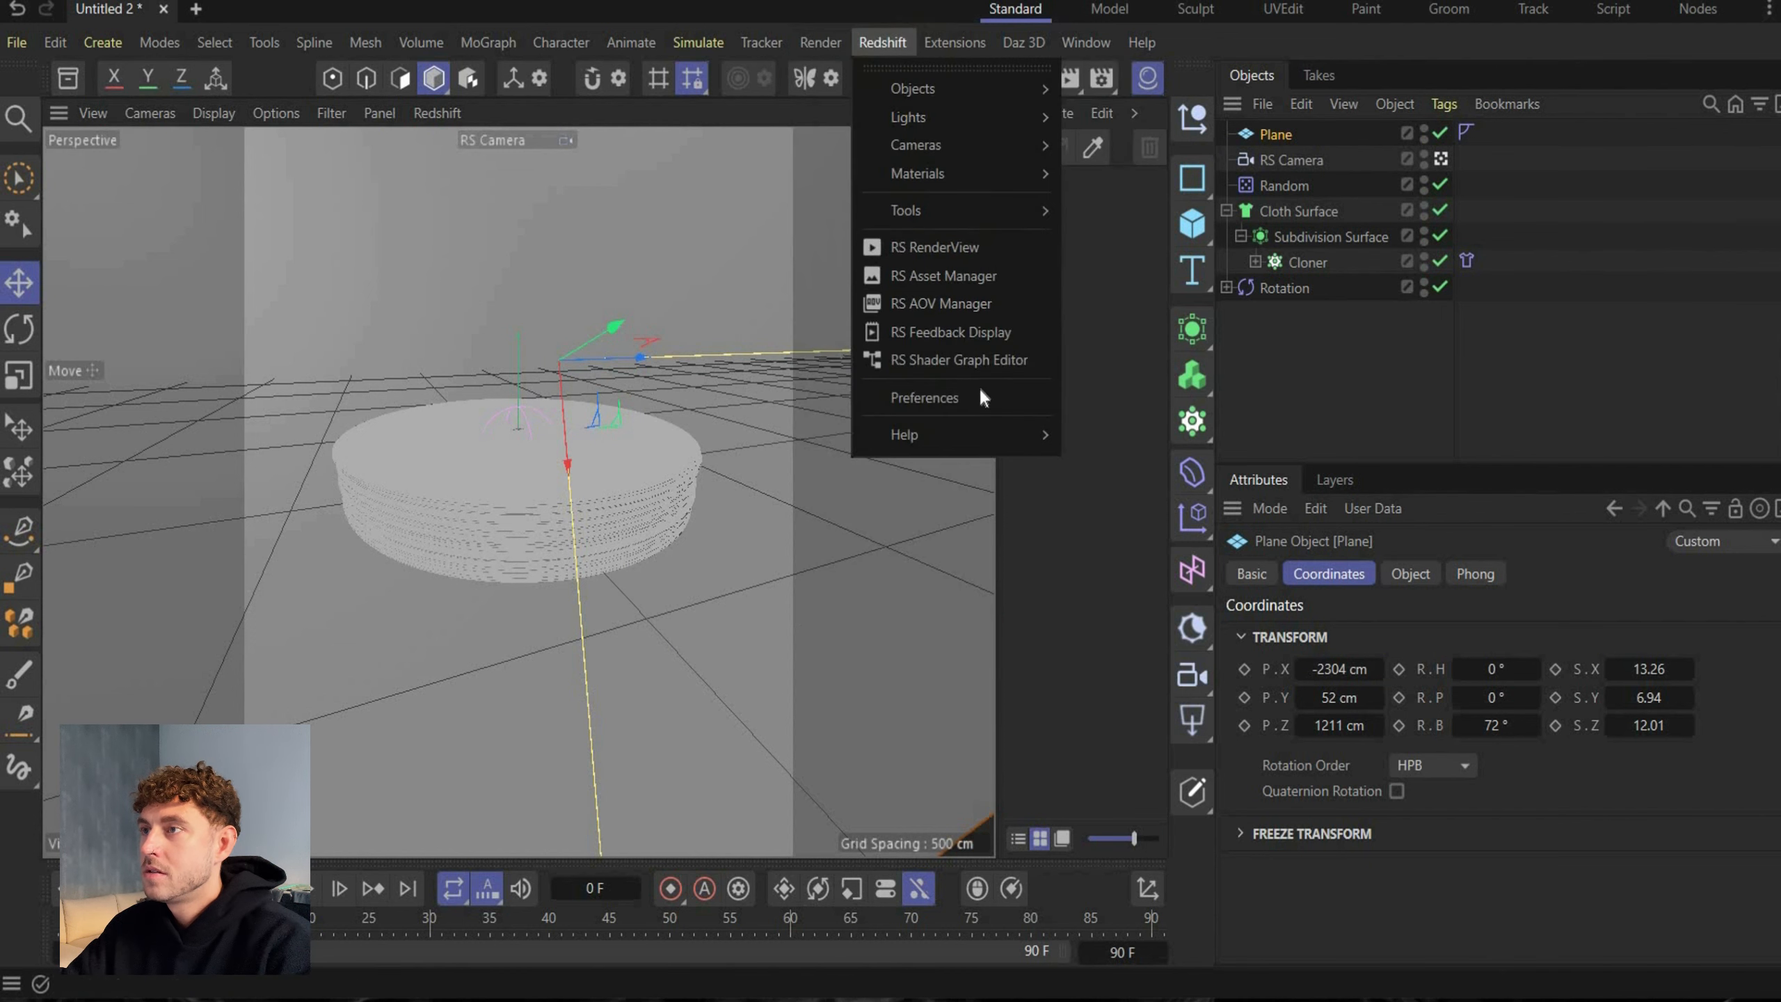
pyautogui.click(968, 247)
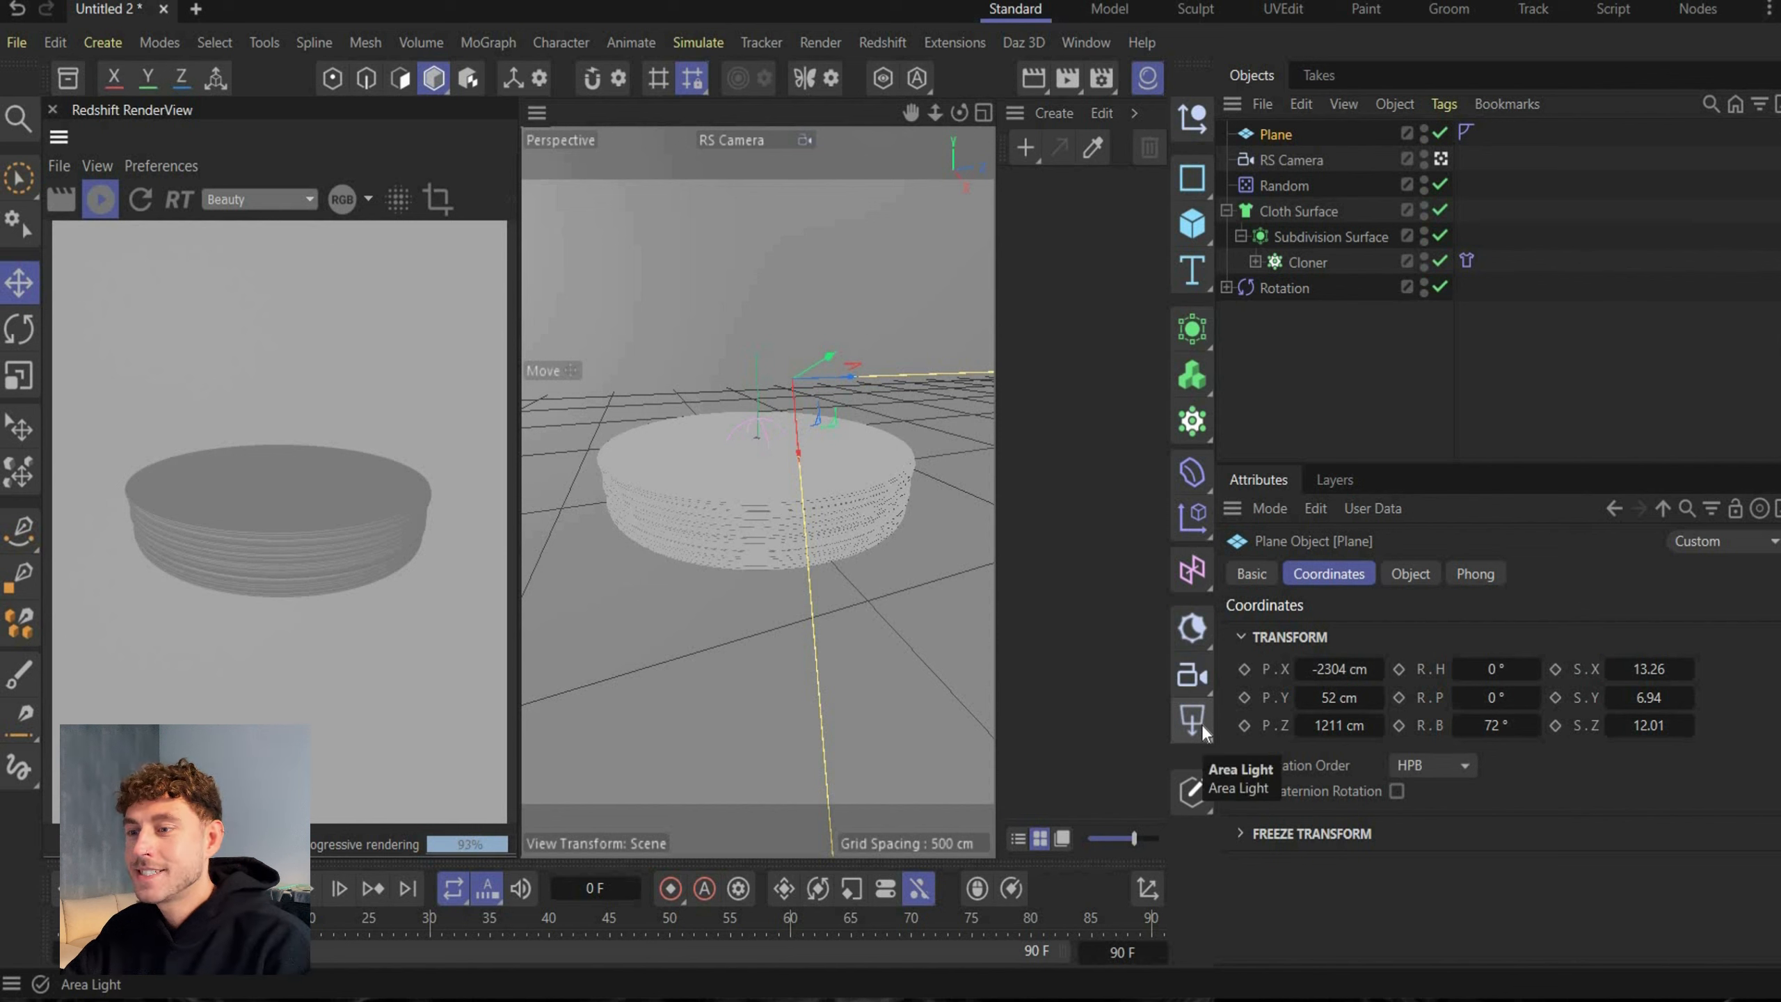
# Add a Redshift Dome Light and enable a shader graph for it in its object properties
pyautogui.click(1201, 726)
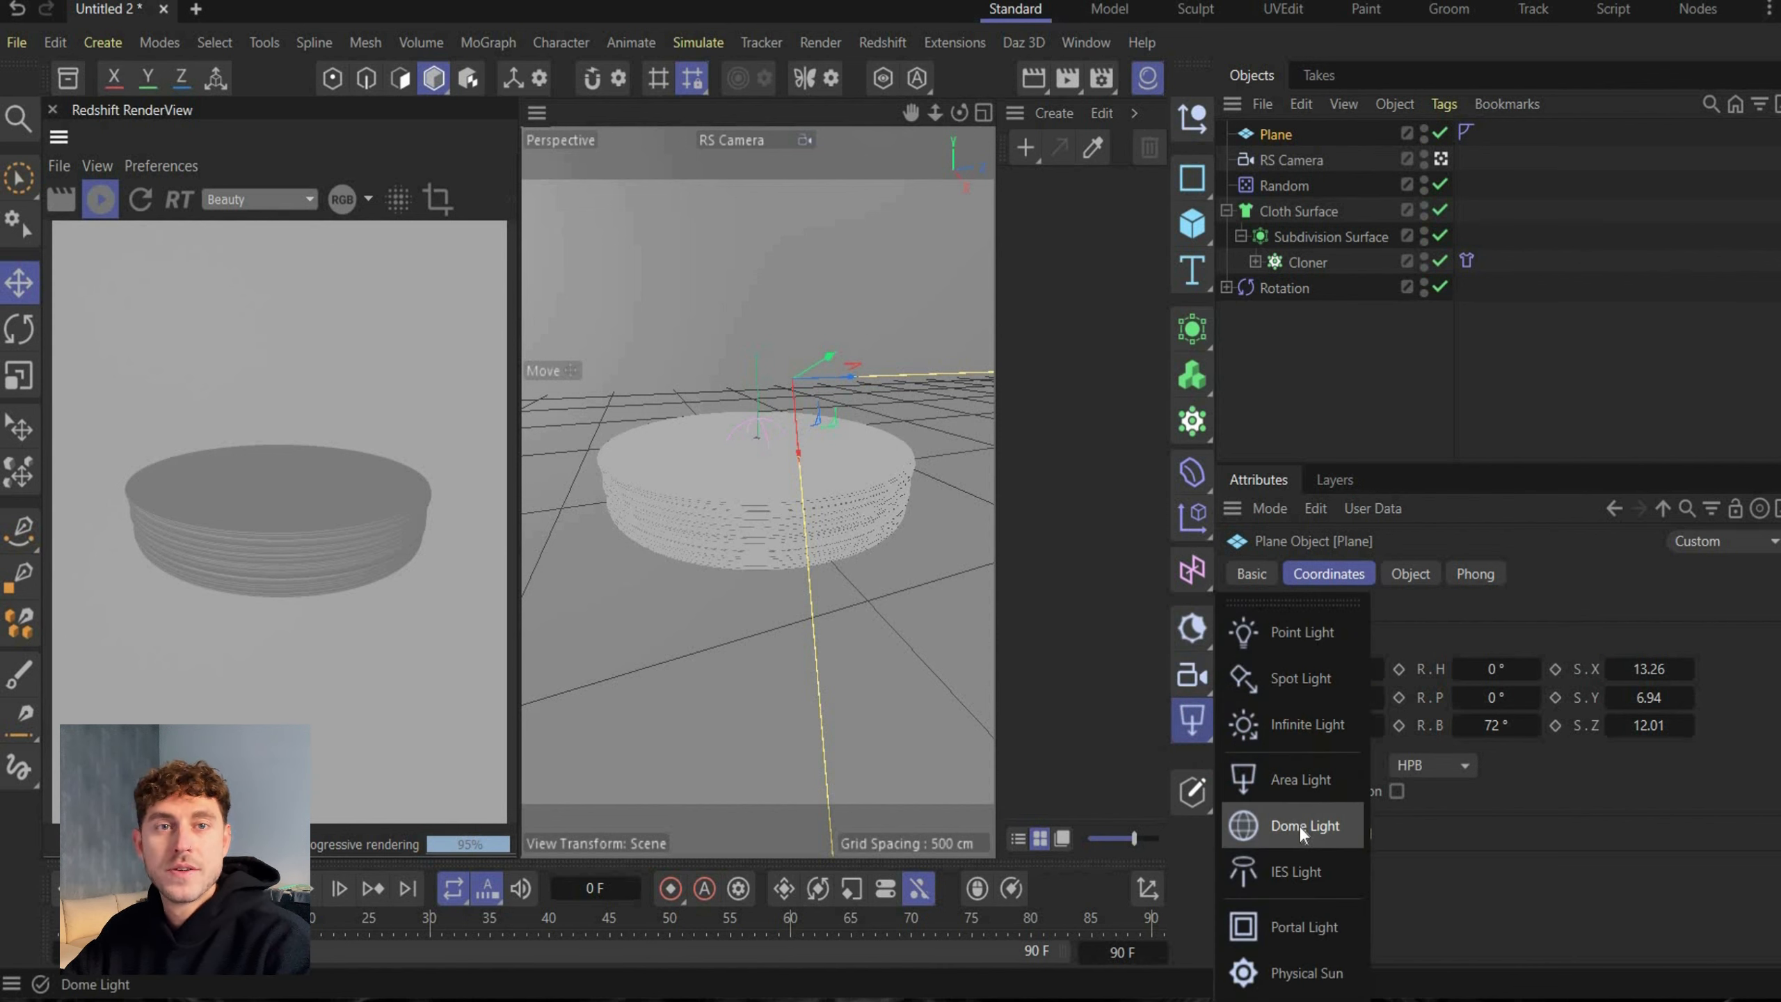
pyautogui.click(1299, 826)
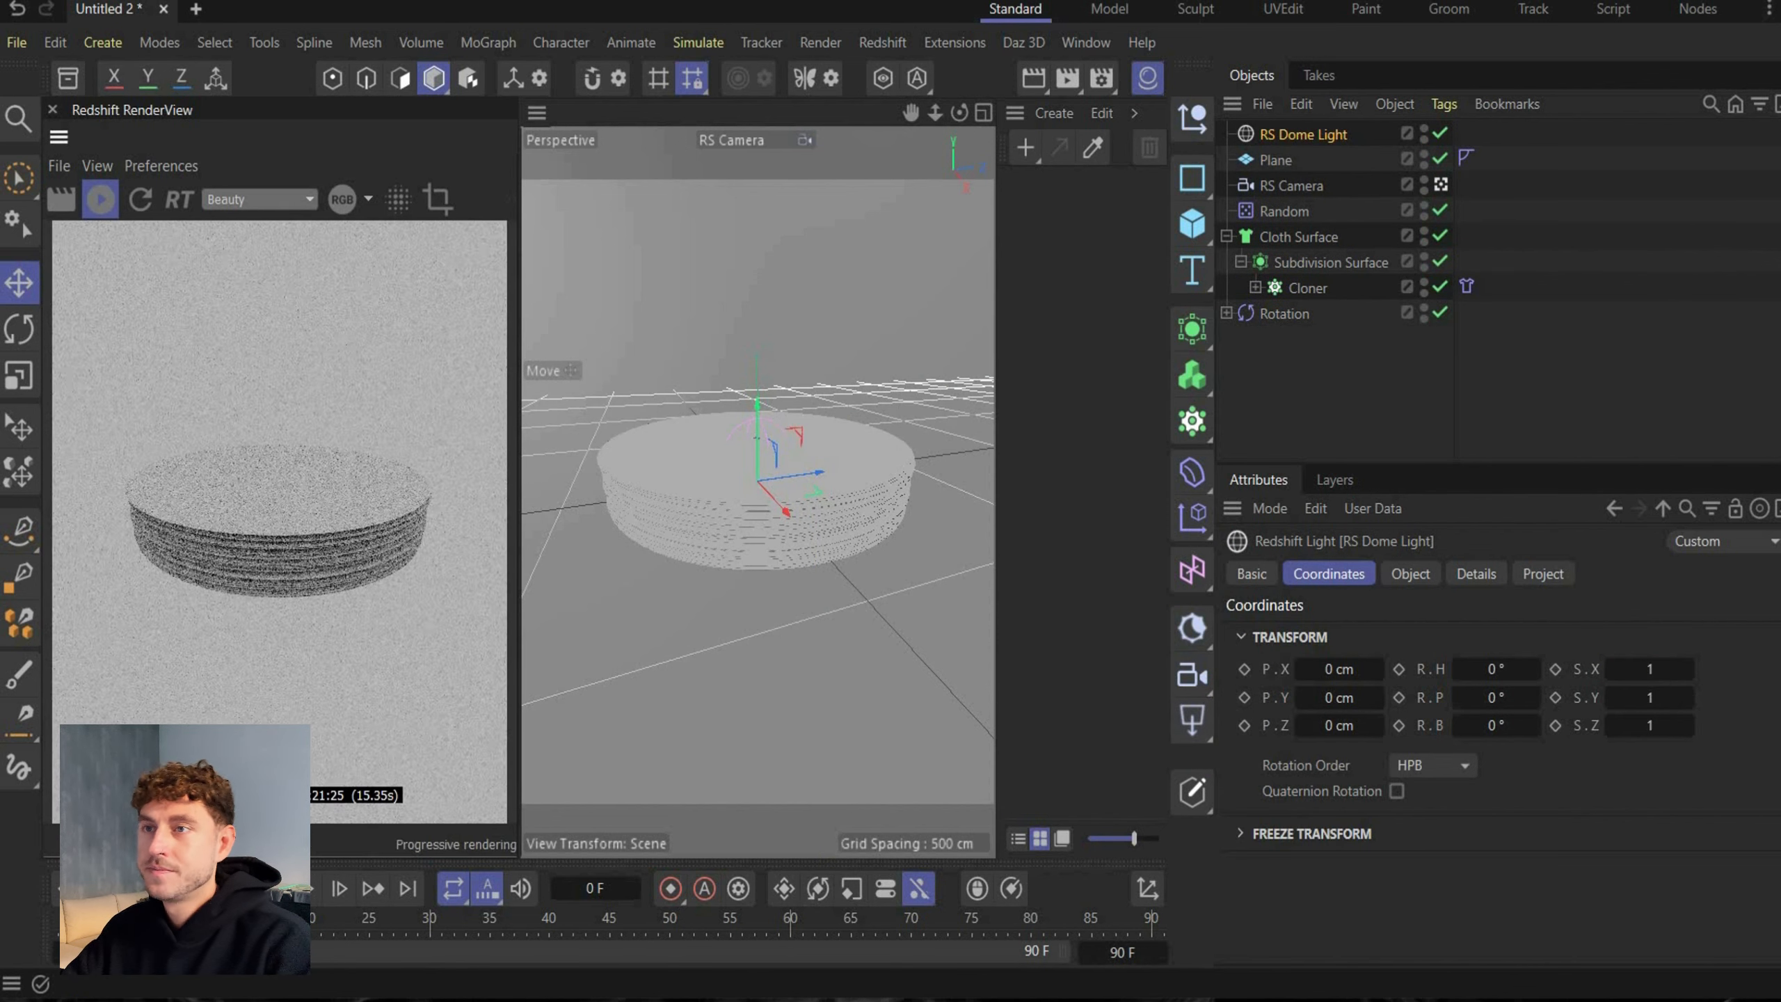
pyautogui.click(1397, 574)
pyautogui.click(1483, 656)
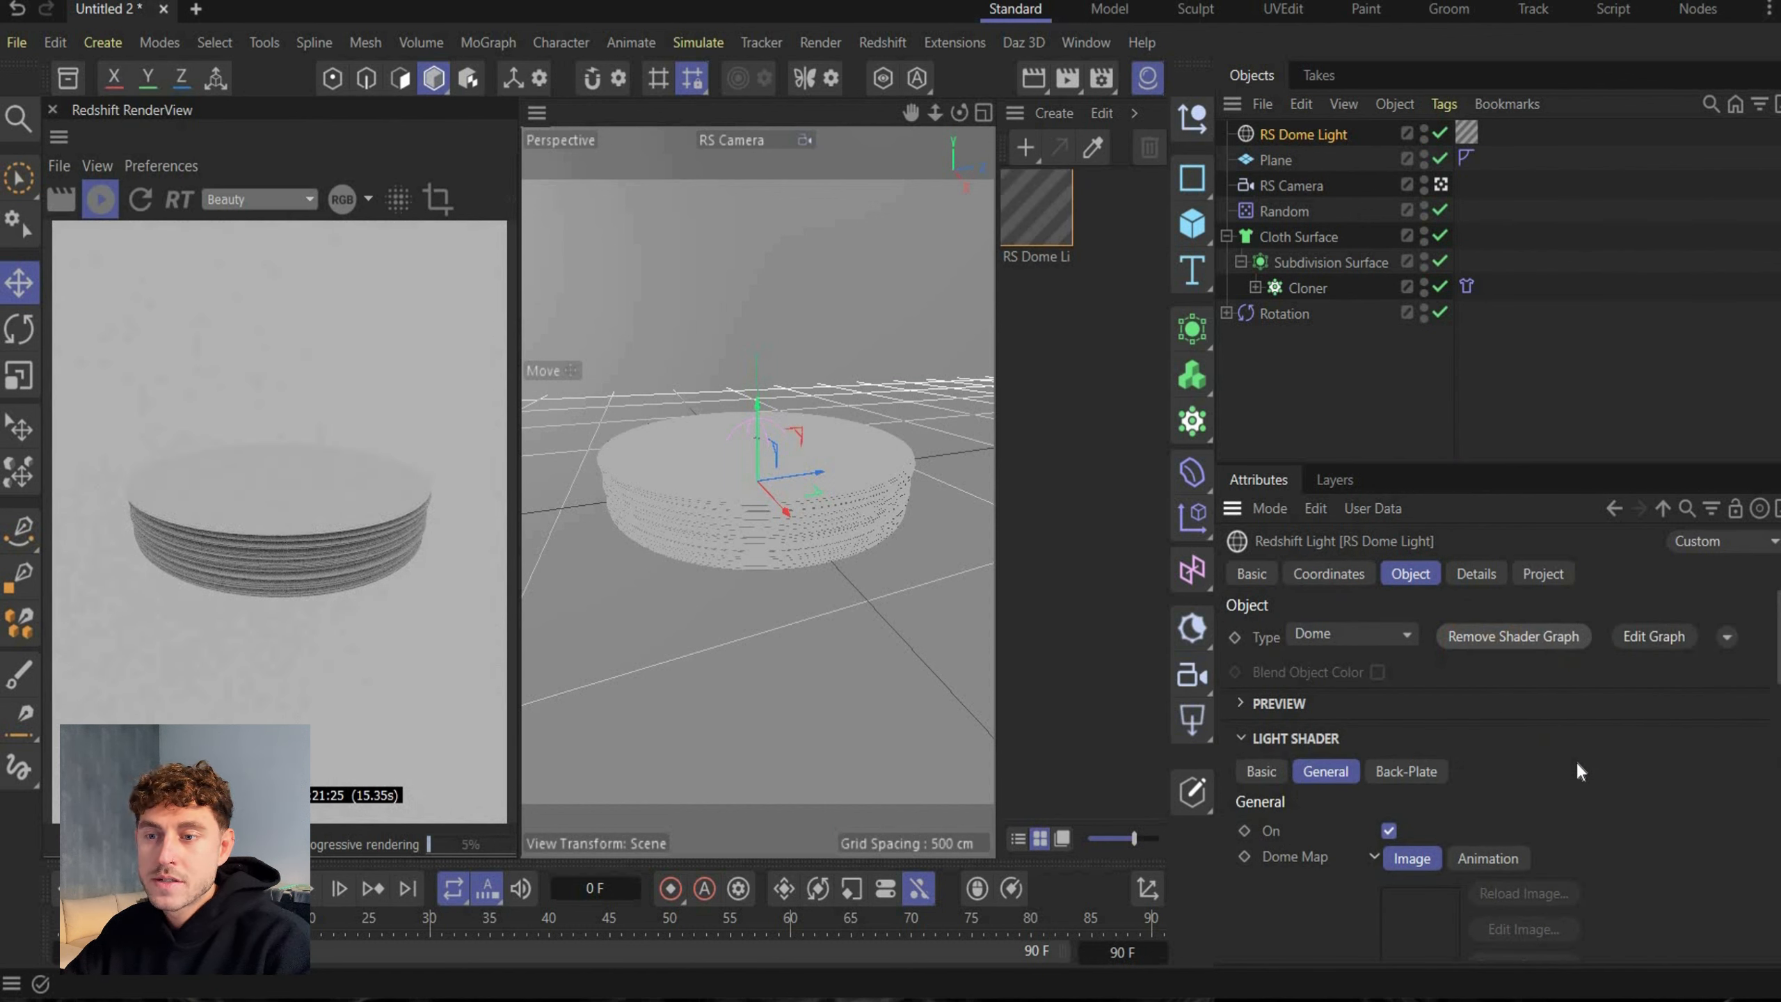
# Load an HDRI image as the Dome Light's dome map and set its Intensity Multiplier to 3.5
pyautogui.scroll(-5, 1575, 759)
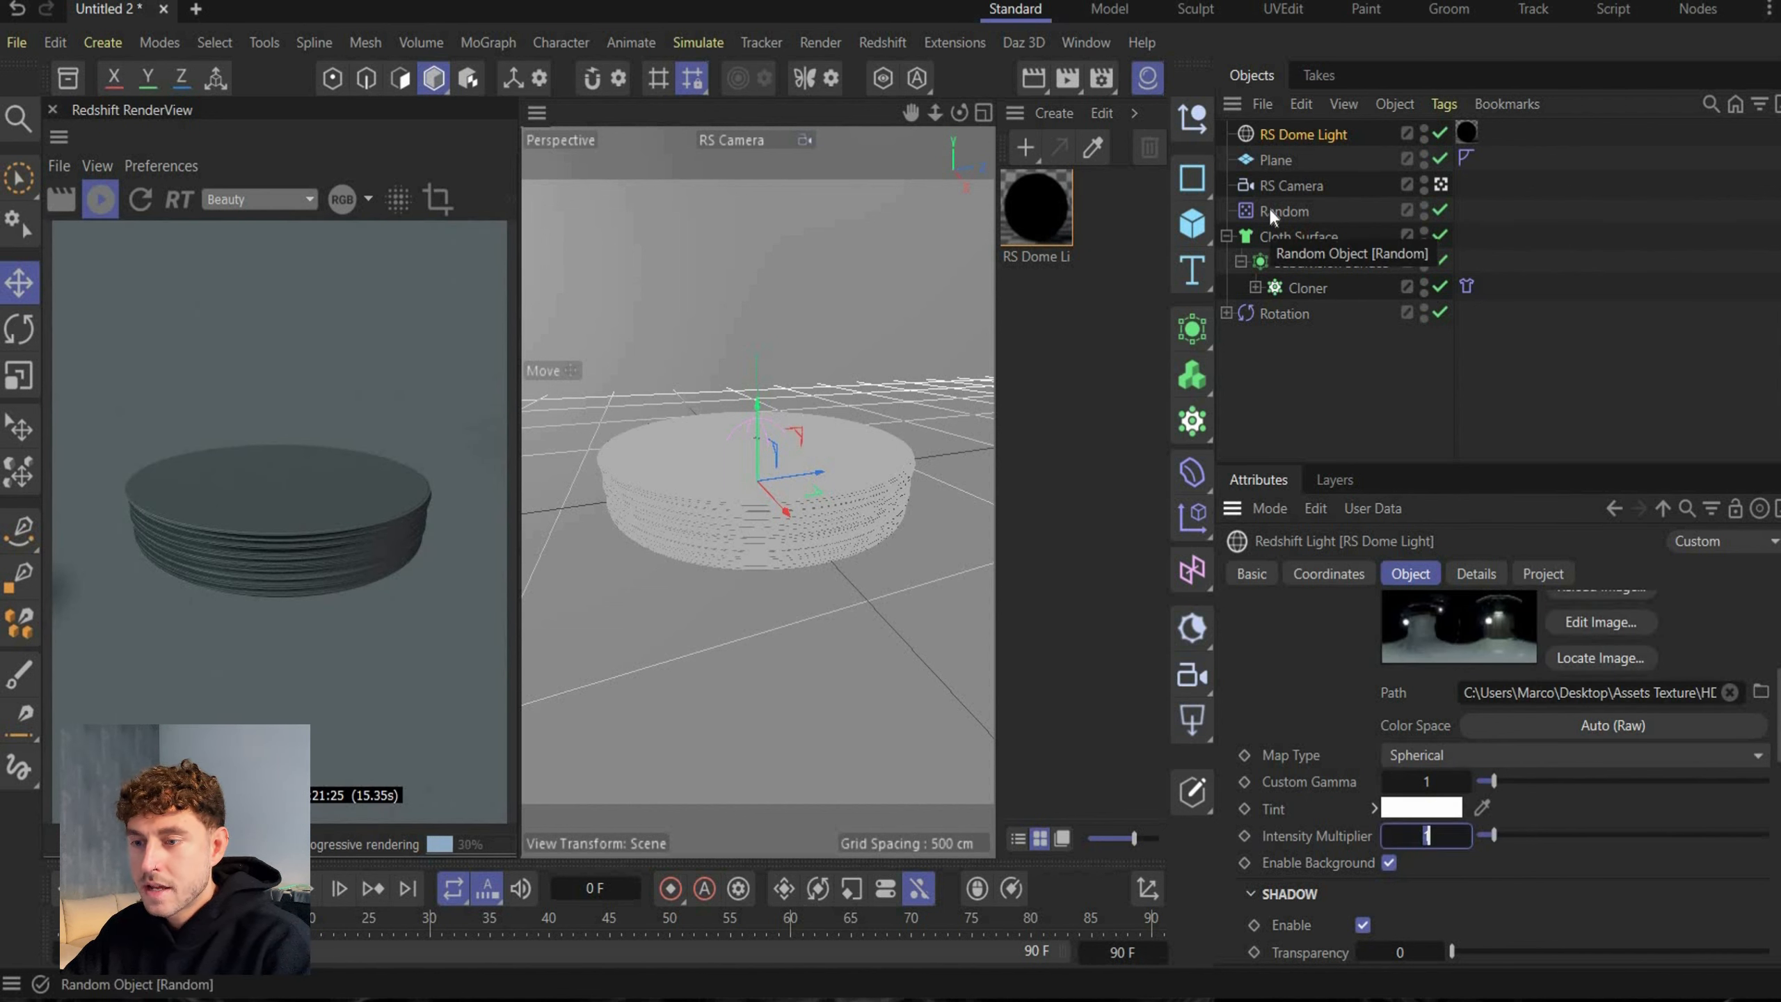
pyautogui.write('3.5')
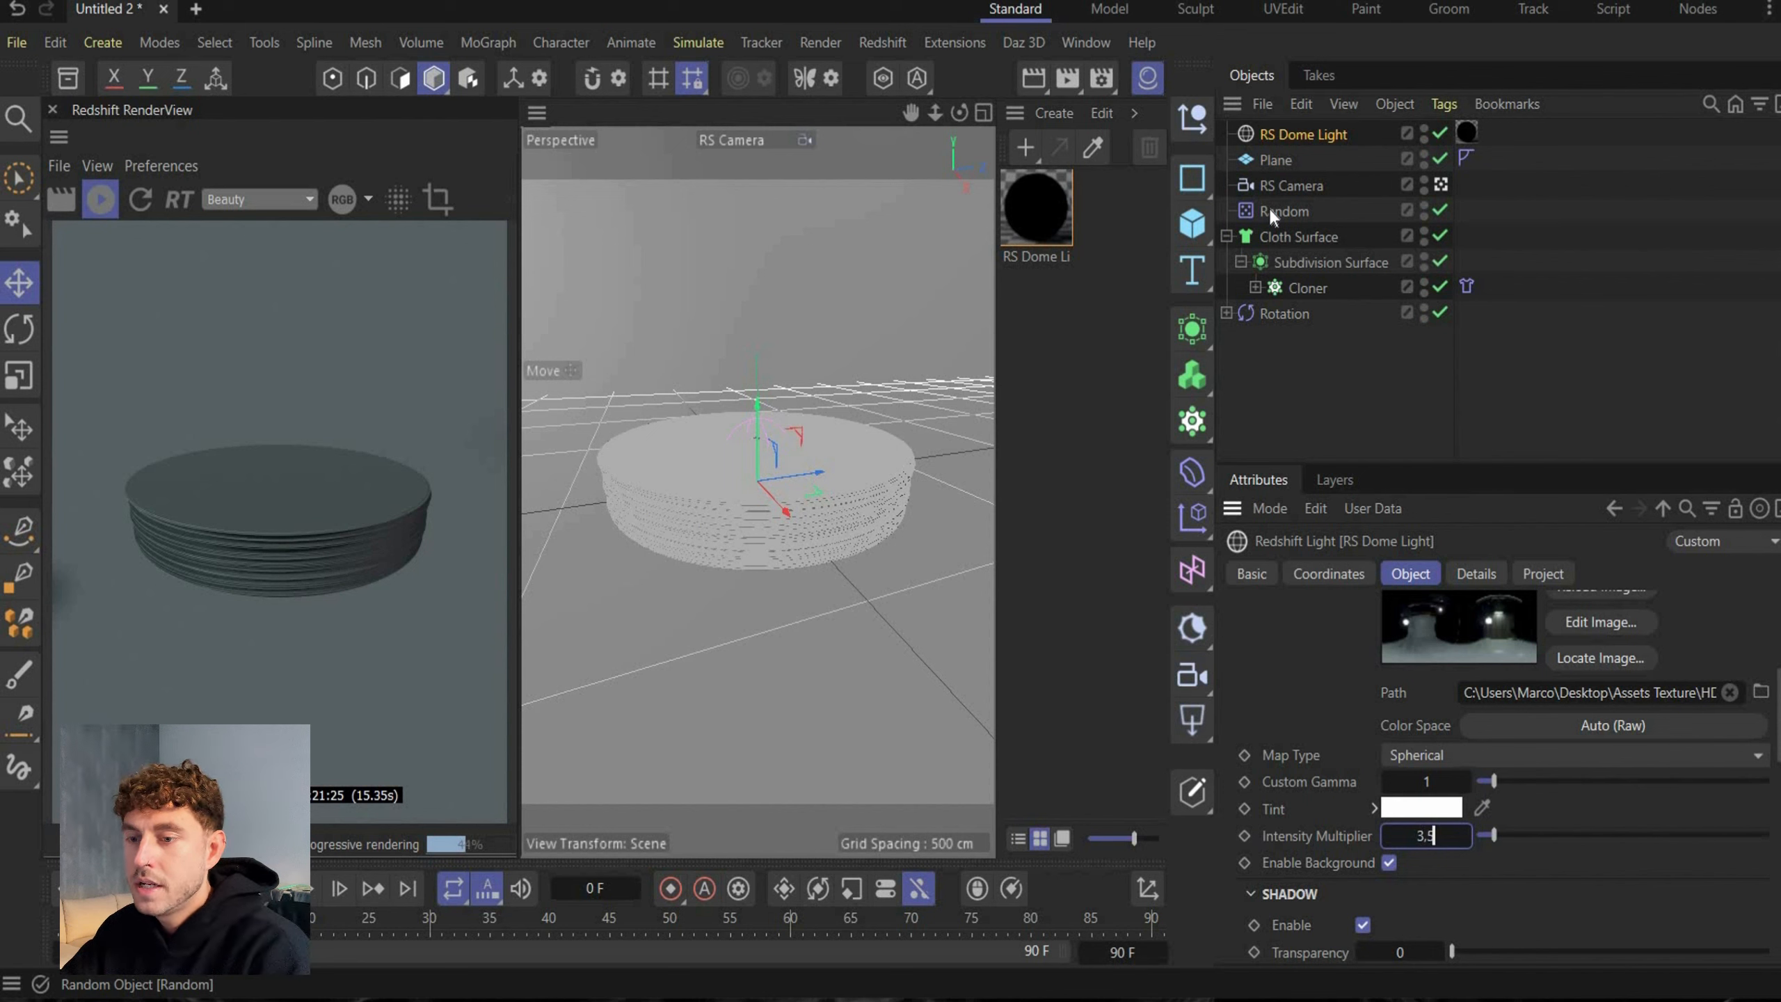
pyautogui.press('Return')
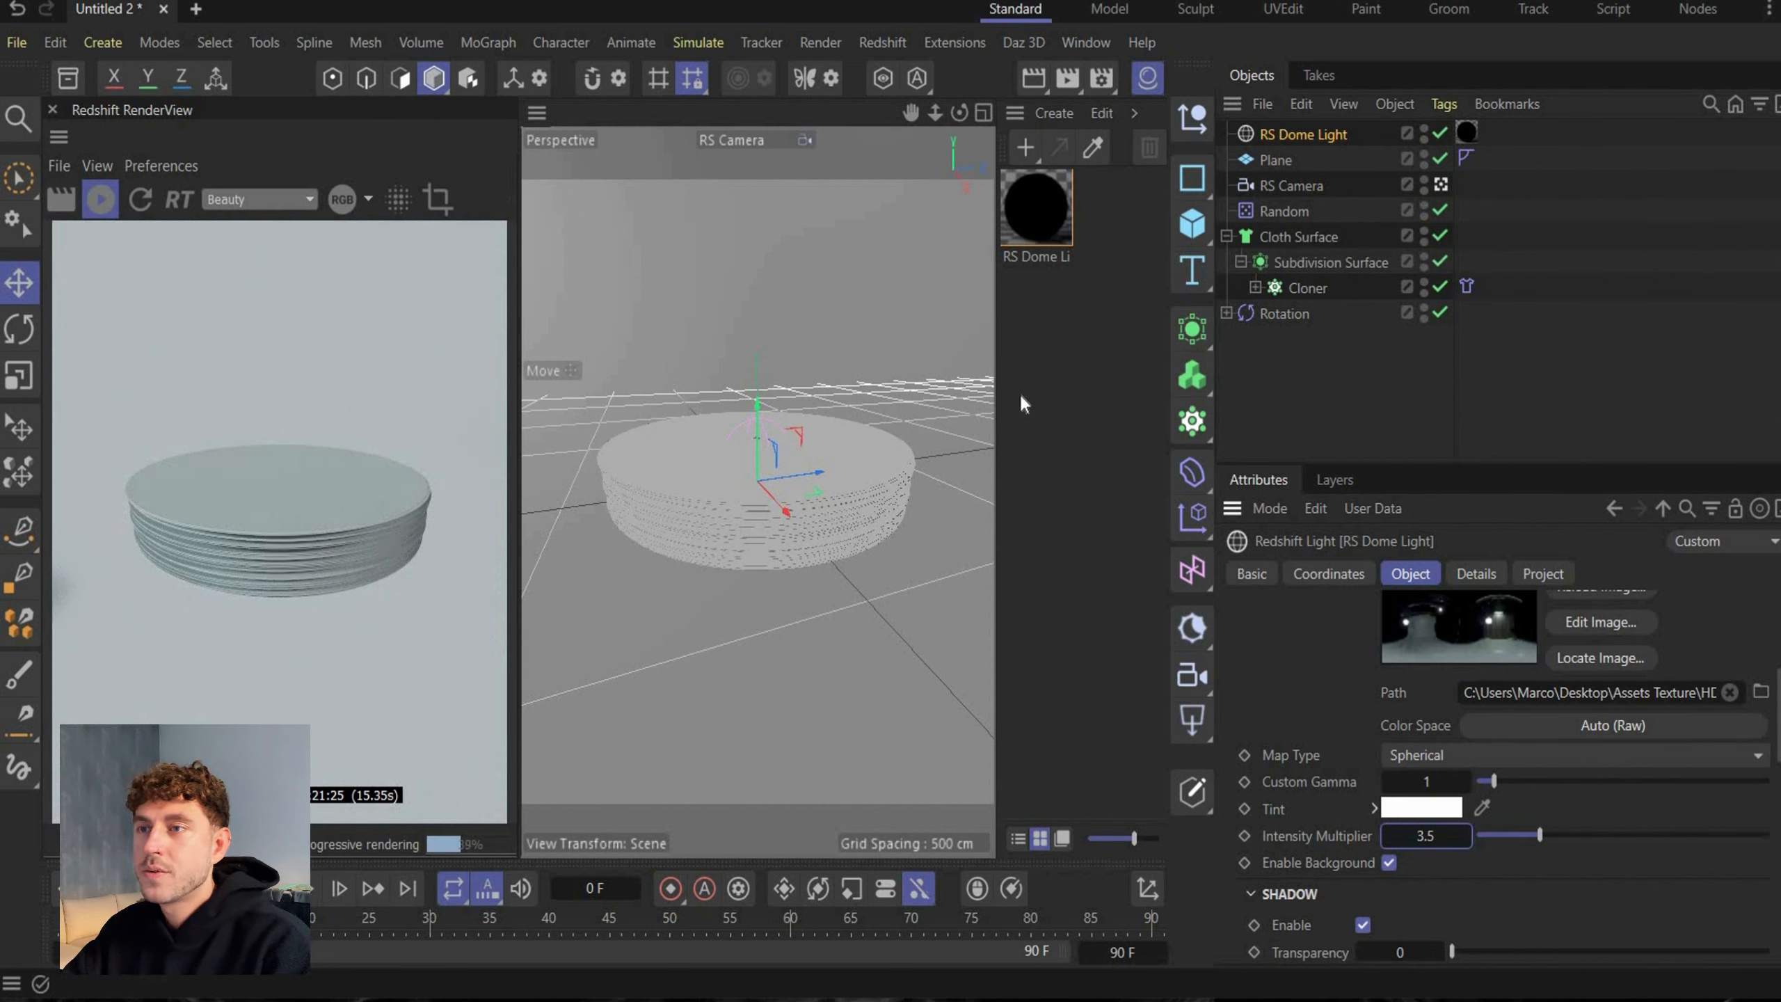
# Assign a new material to the backdrop plane and open it in the Node Editor
pyautogui.doubleClick(1063, 323)
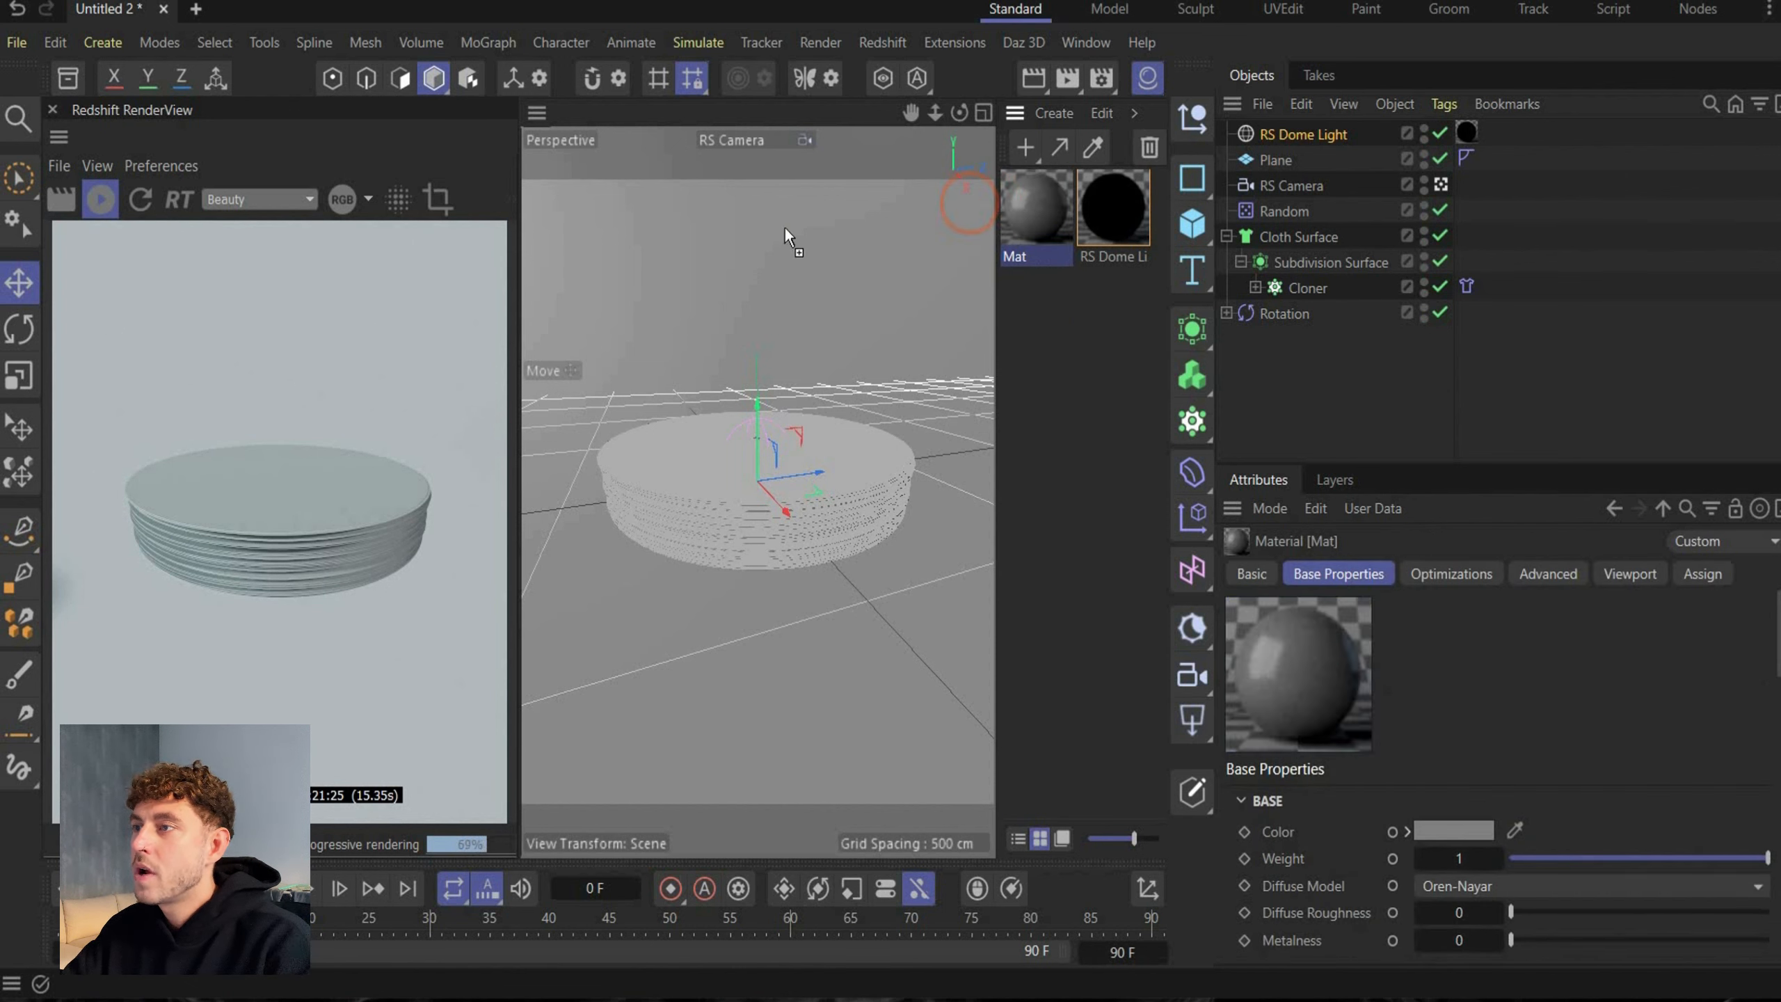
pyautogui.moveTo(785, 227); pyautogui.dragTo(785, 227)
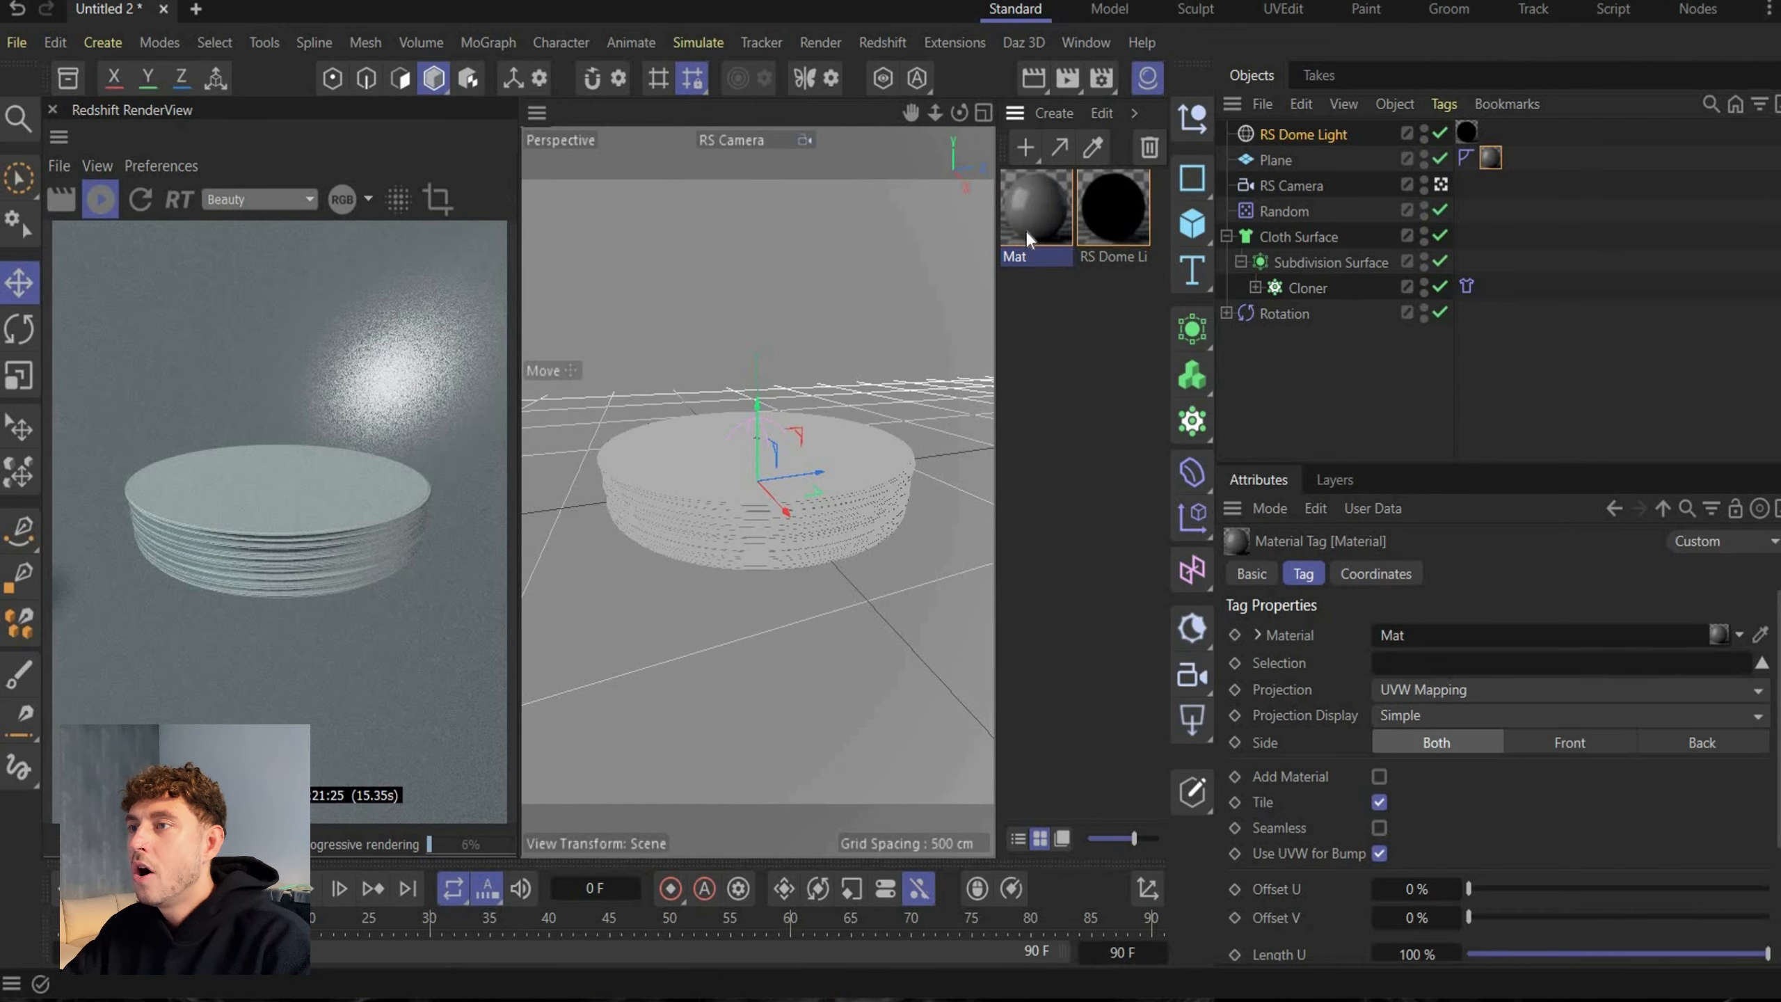
pyautogui.doubleClick(1026, 229)
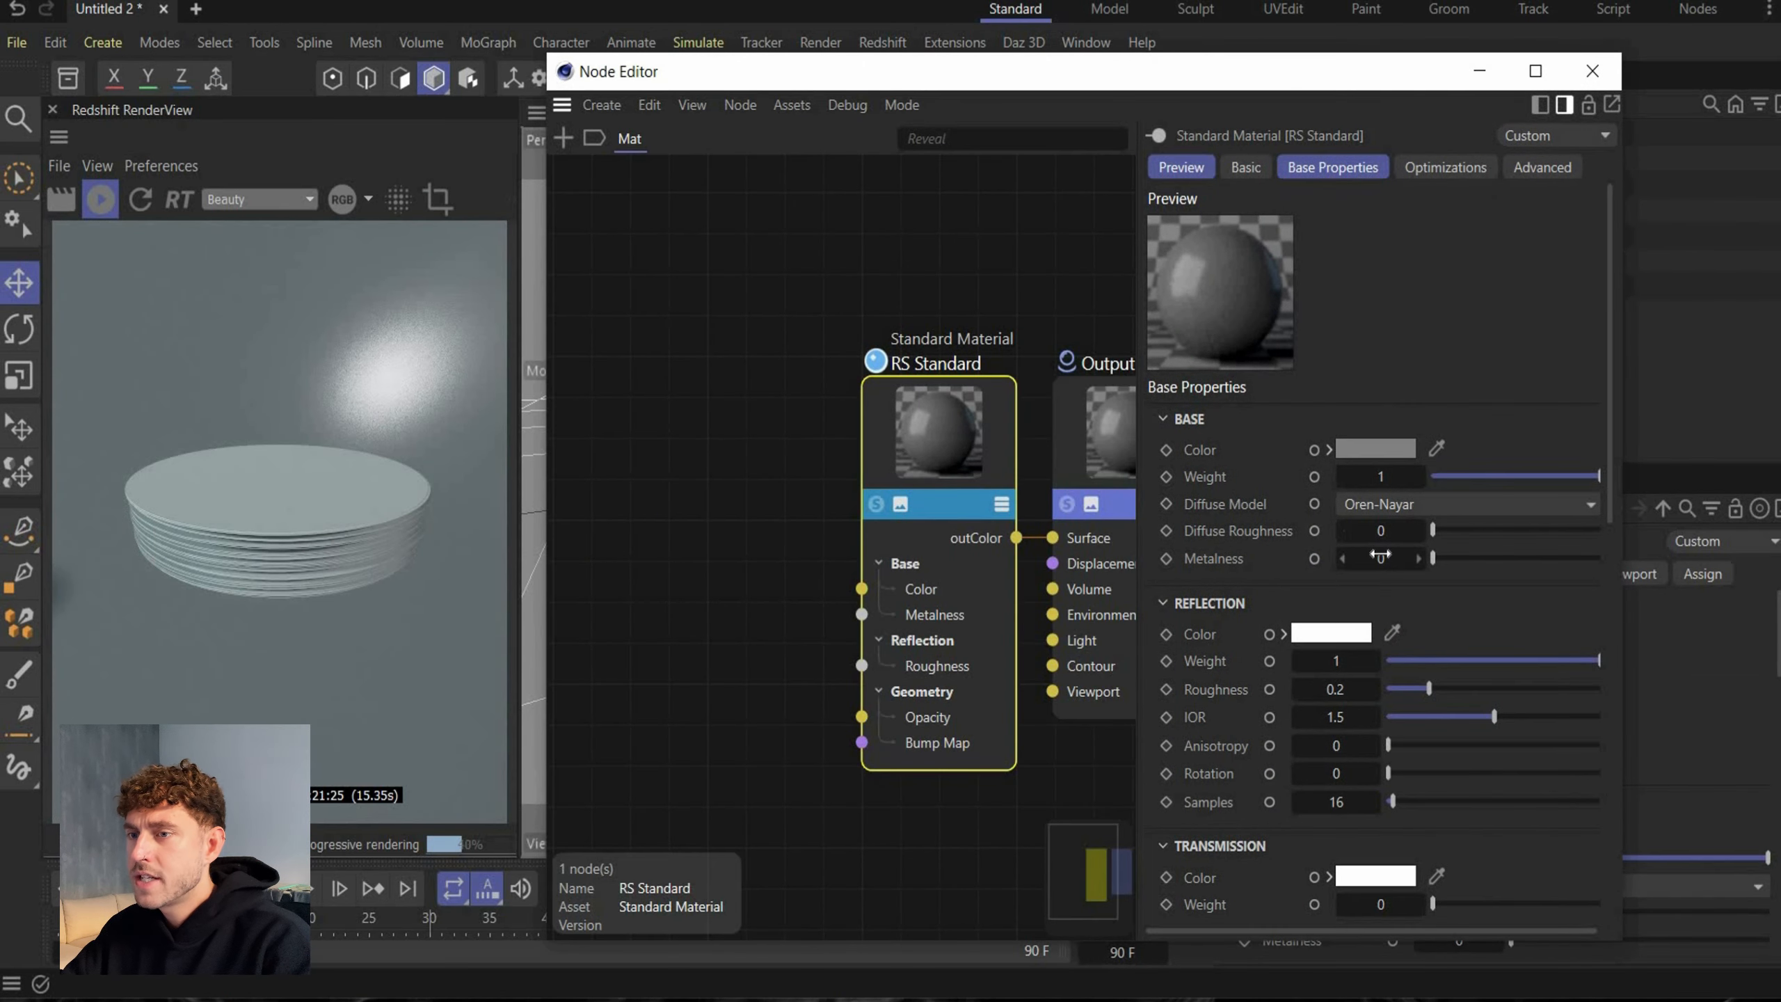
# Set the backdrop material's Metalness, reflection Roughness and Anisotropy to 0.5 each
pyautogui.doubleClick(1382, 558)
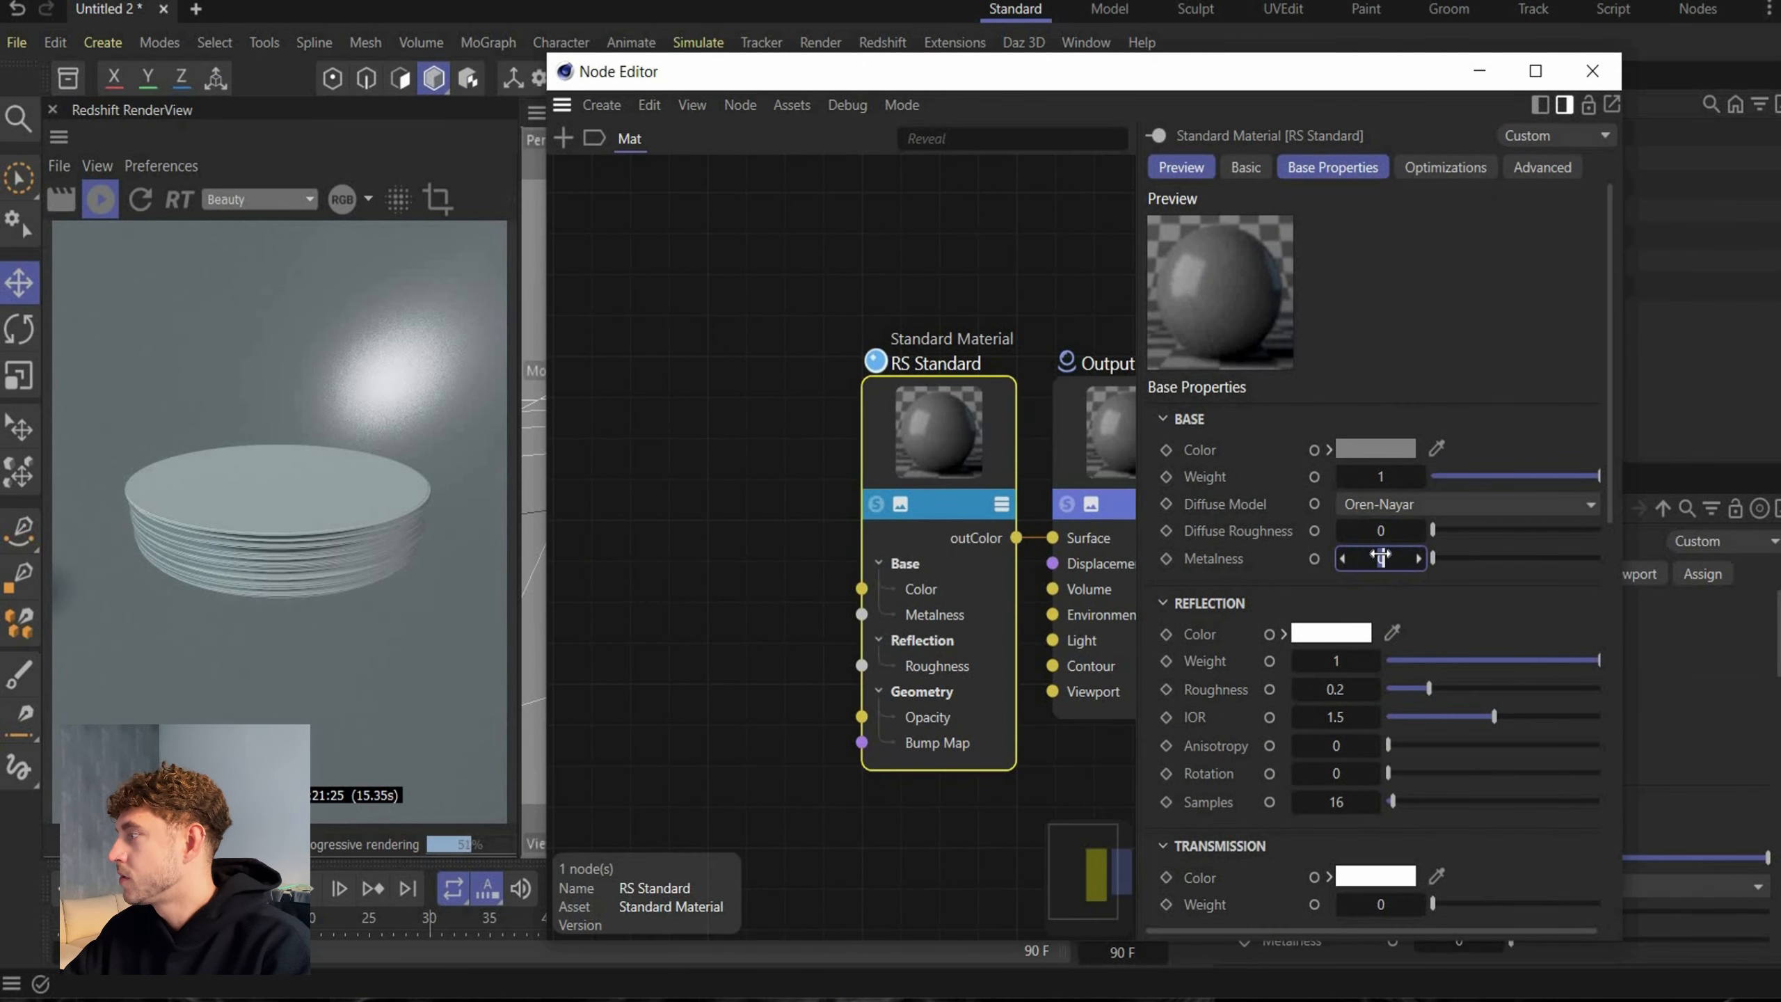
pyautogui.write('0.5')
pyautogui.press('Return')
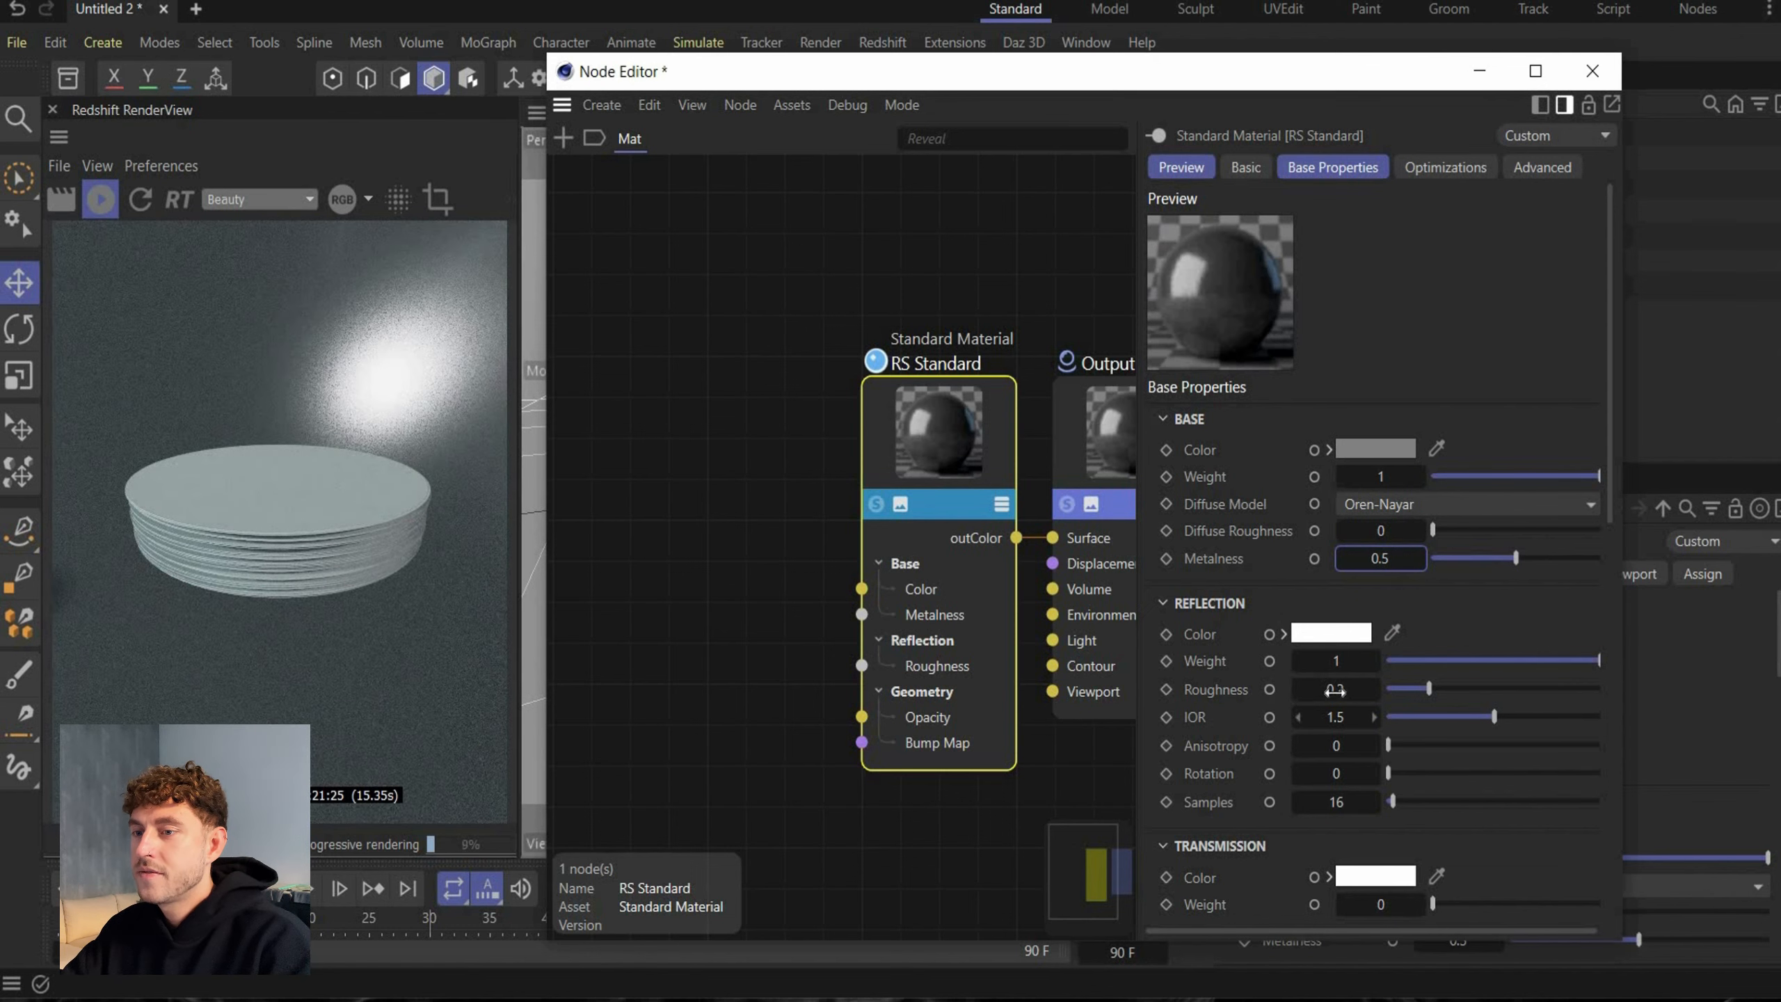
pyautogui.doubleClick(1334, 689)
pyautogui.write('0.5')
pyautogui.press('Return')
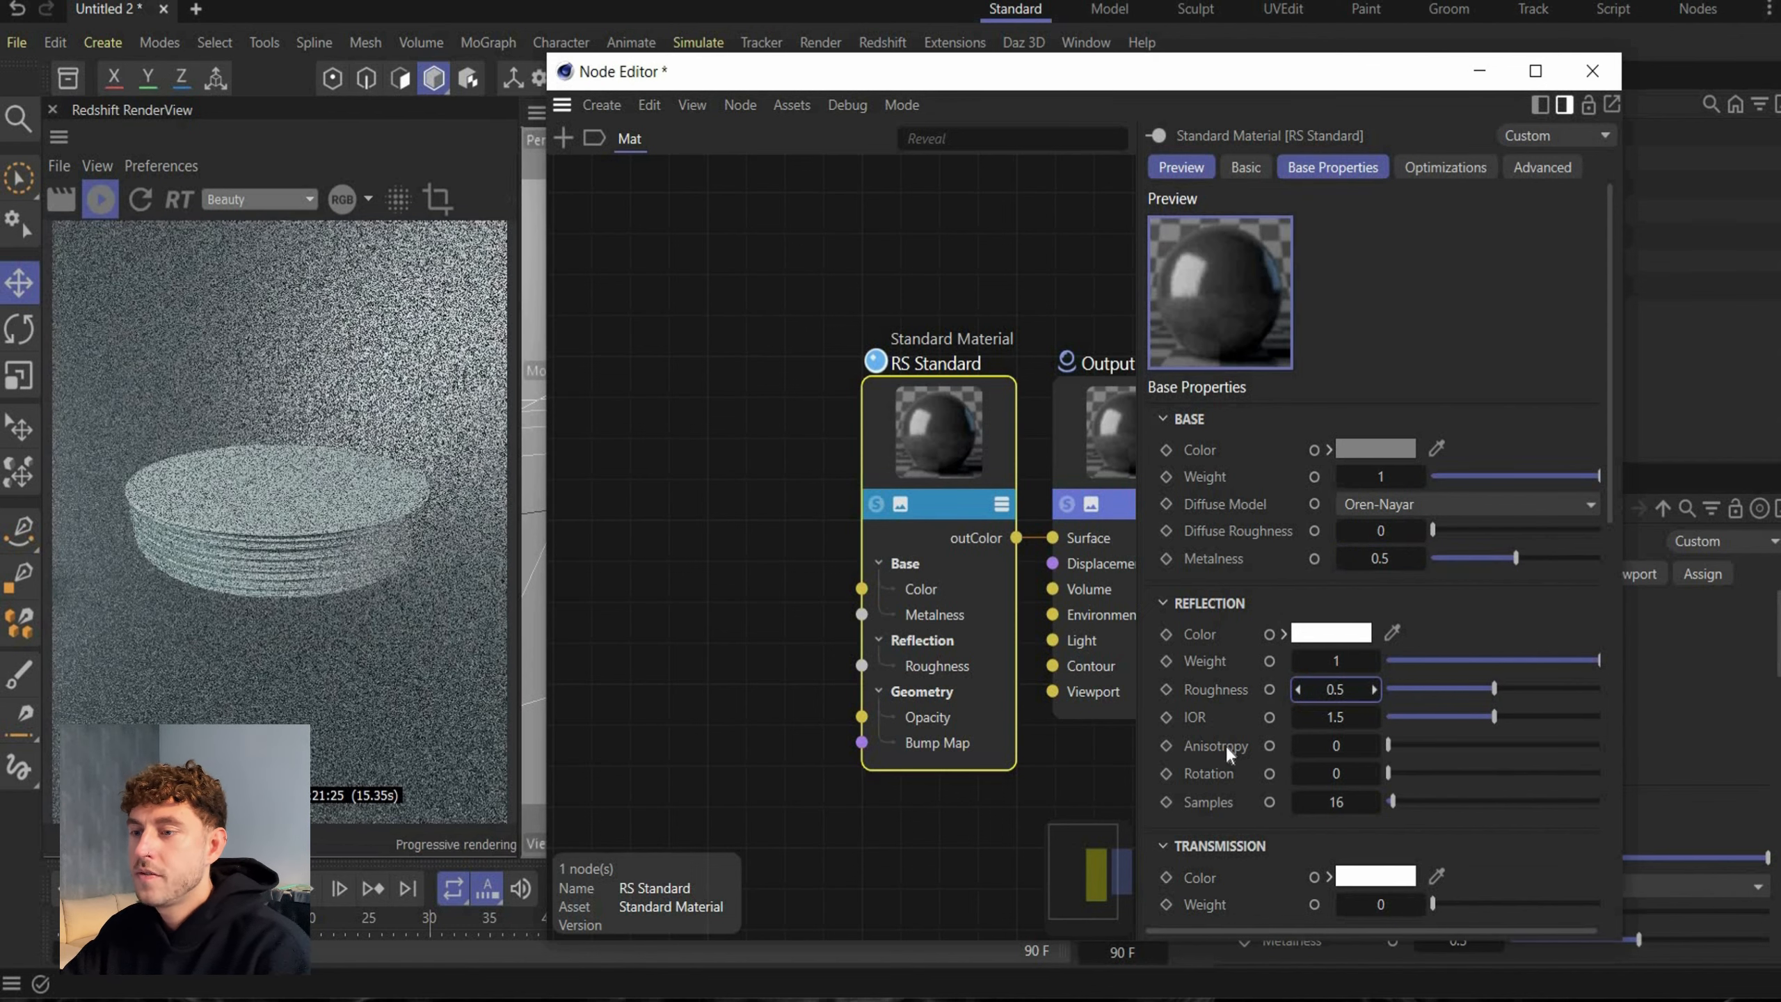
pyautogui.doubleClick(1319, 746)
pyautogui.write('0.5')
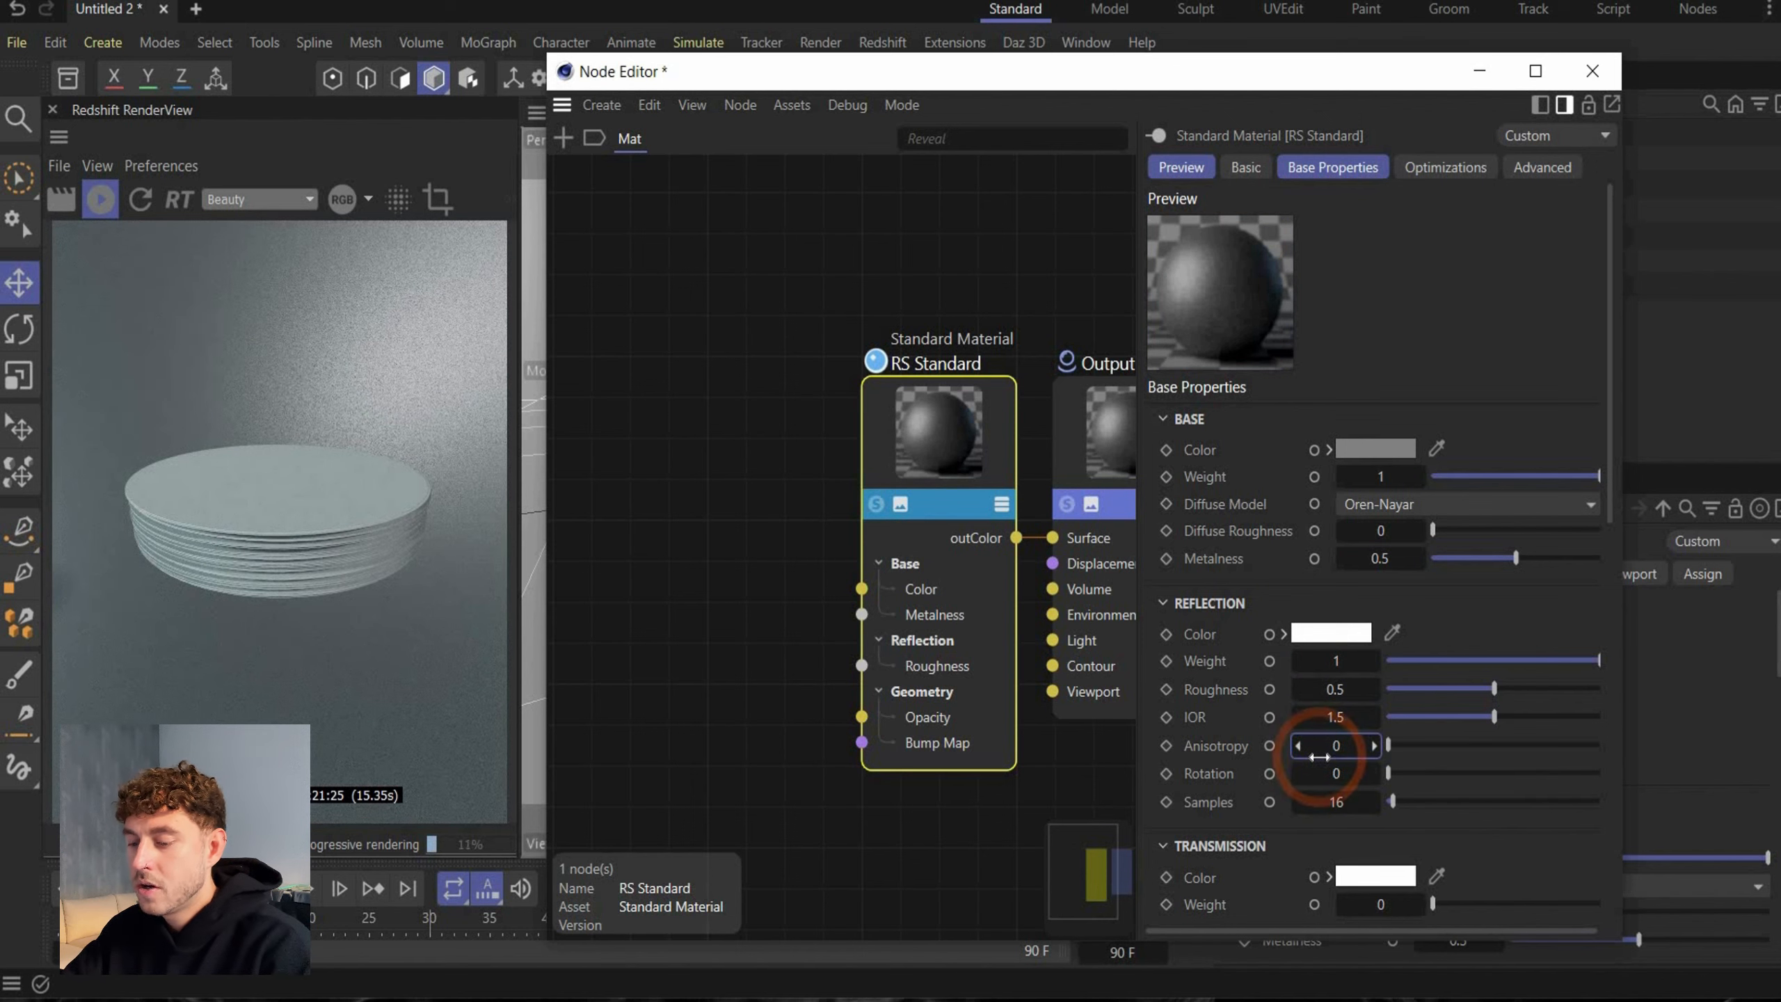
pyautogui.press('Return')
# Set the backdrop material's base color to light grey, RGB 158, 154, 154, and close the Node Editor
pyautogui.click(1364, 449)
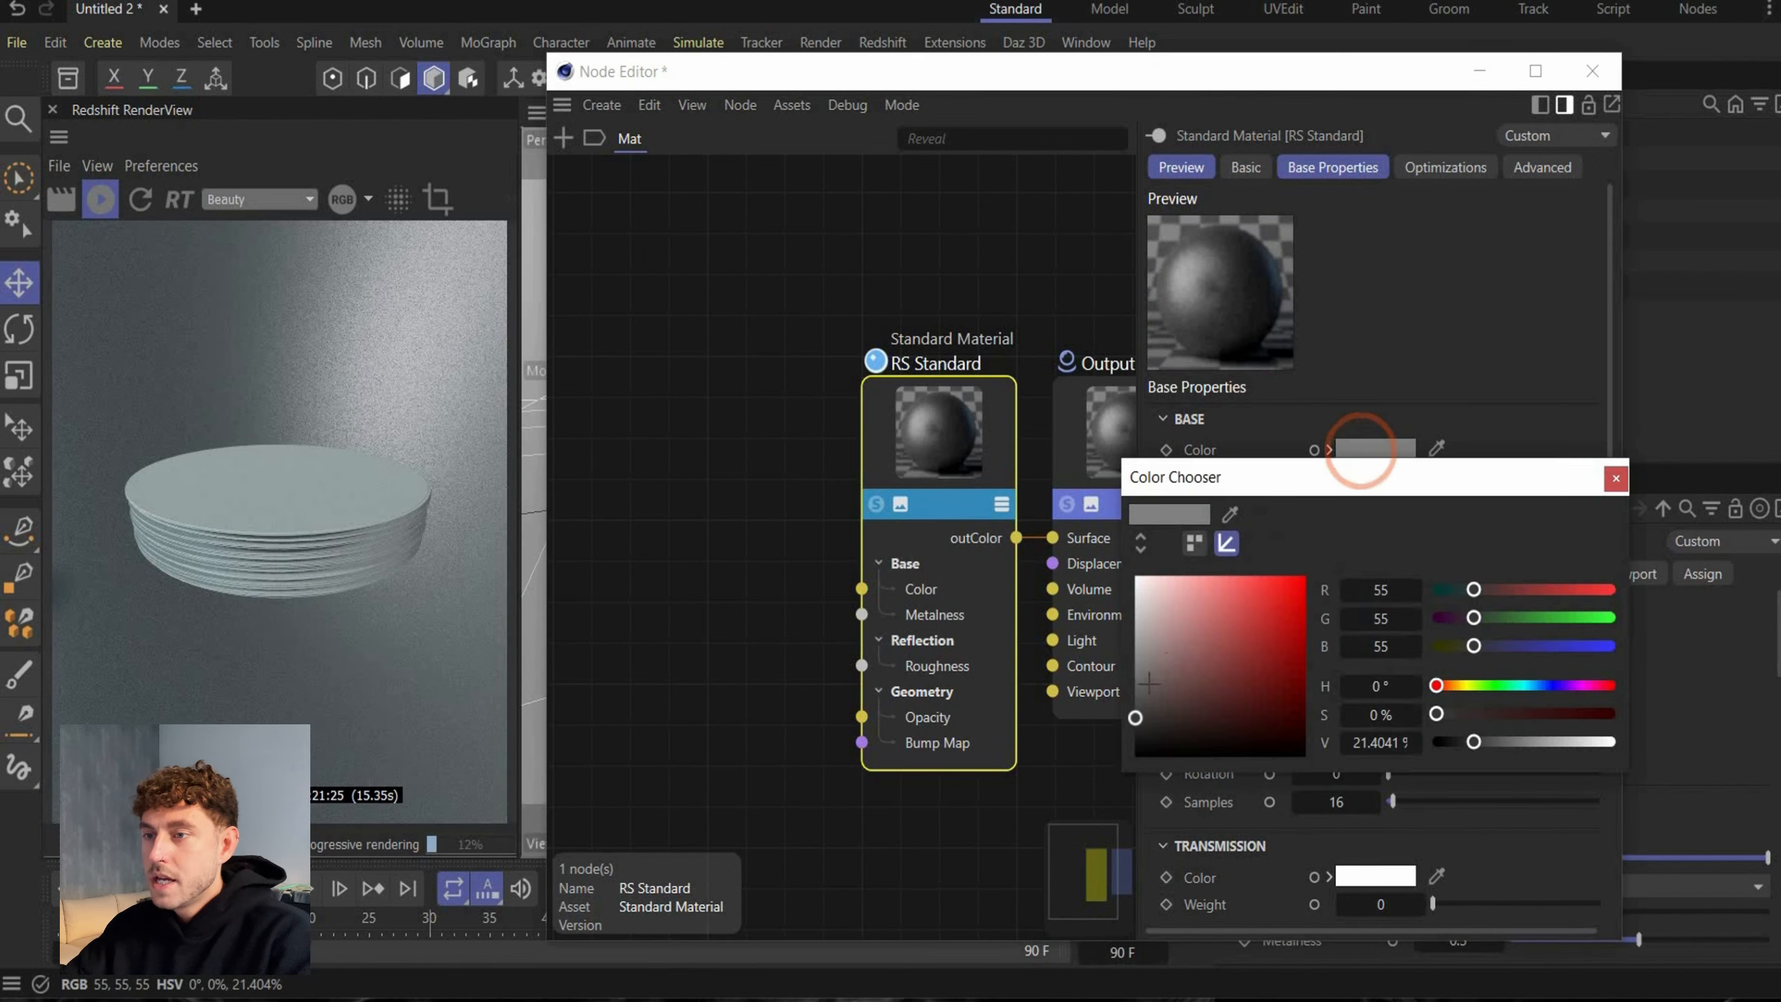
pyautogui.click(1144, 665)
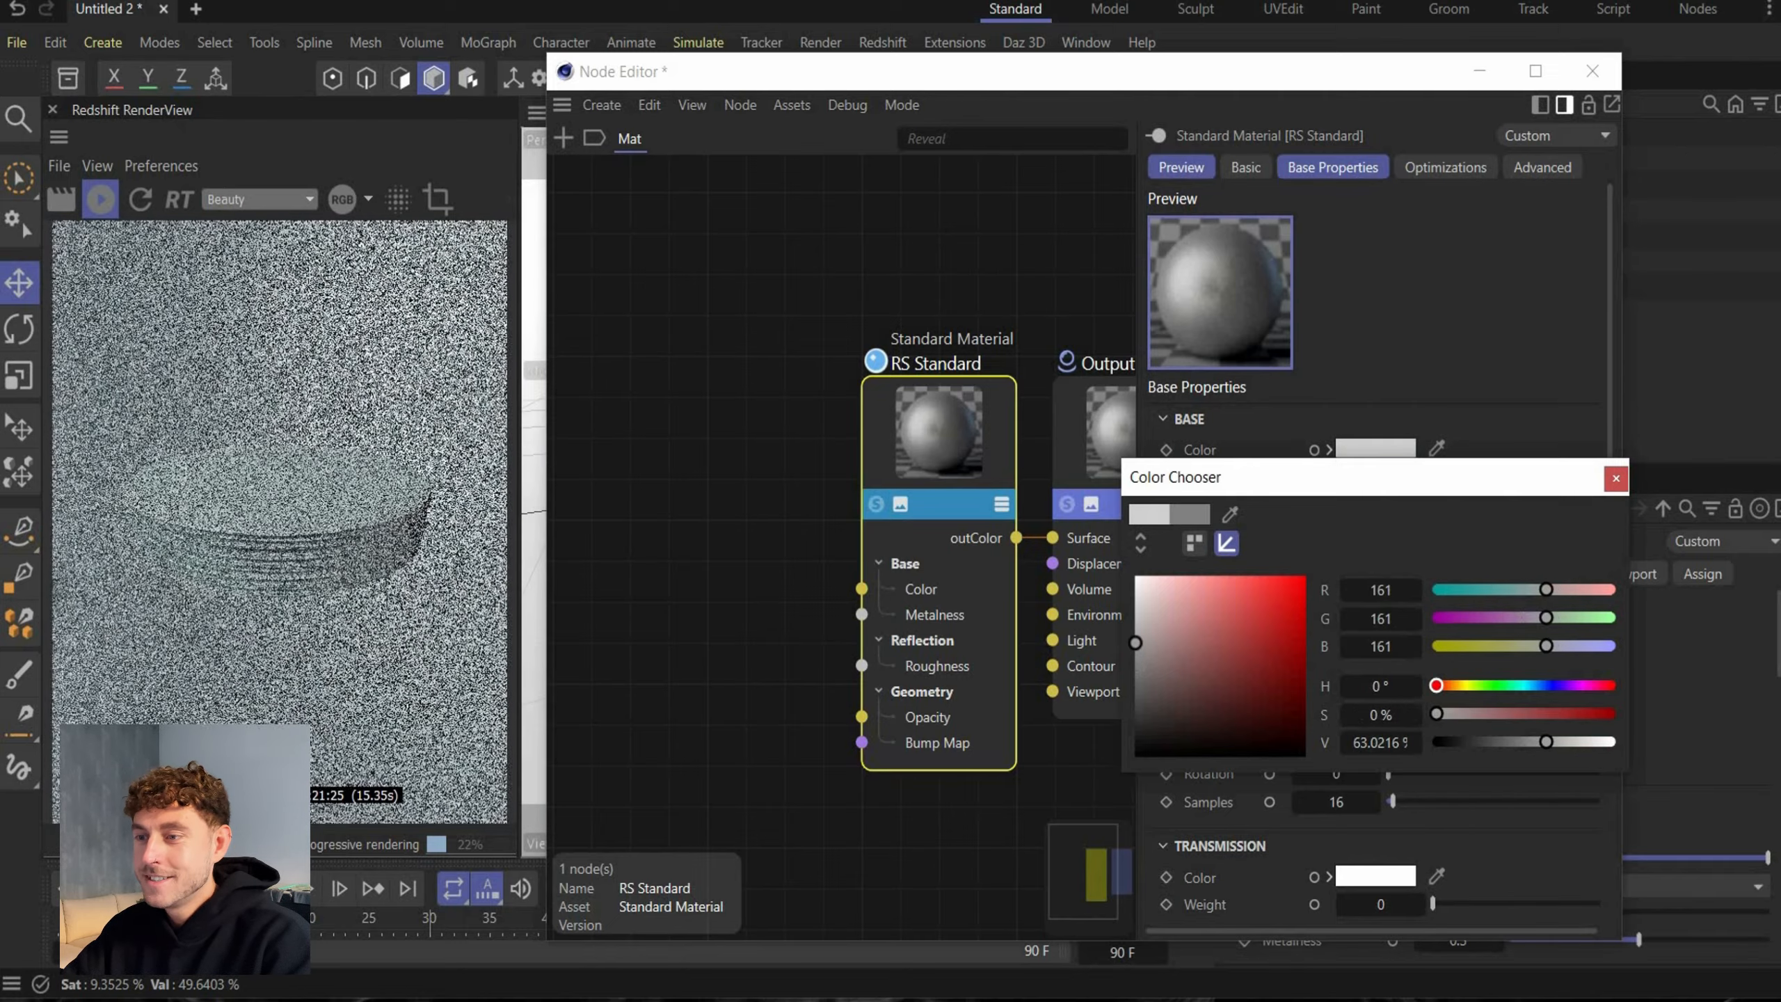
pyautogui.click(1140, 644)
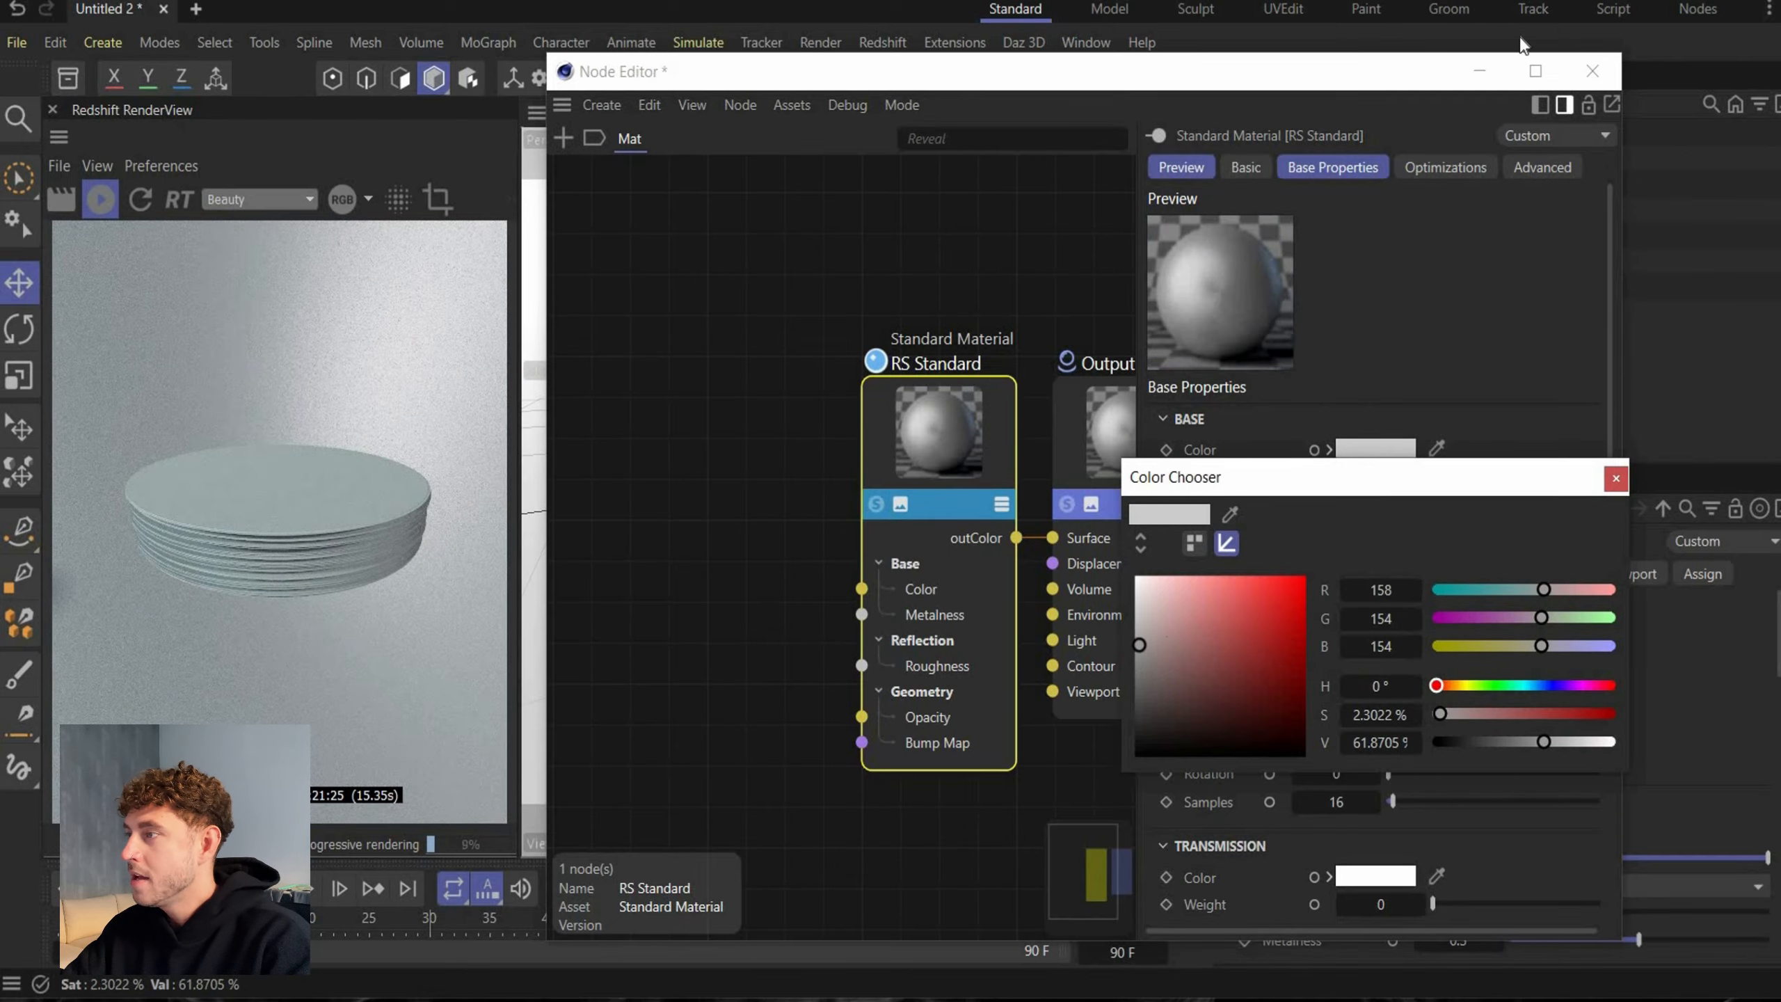
pyautogui.click(1614, 480)
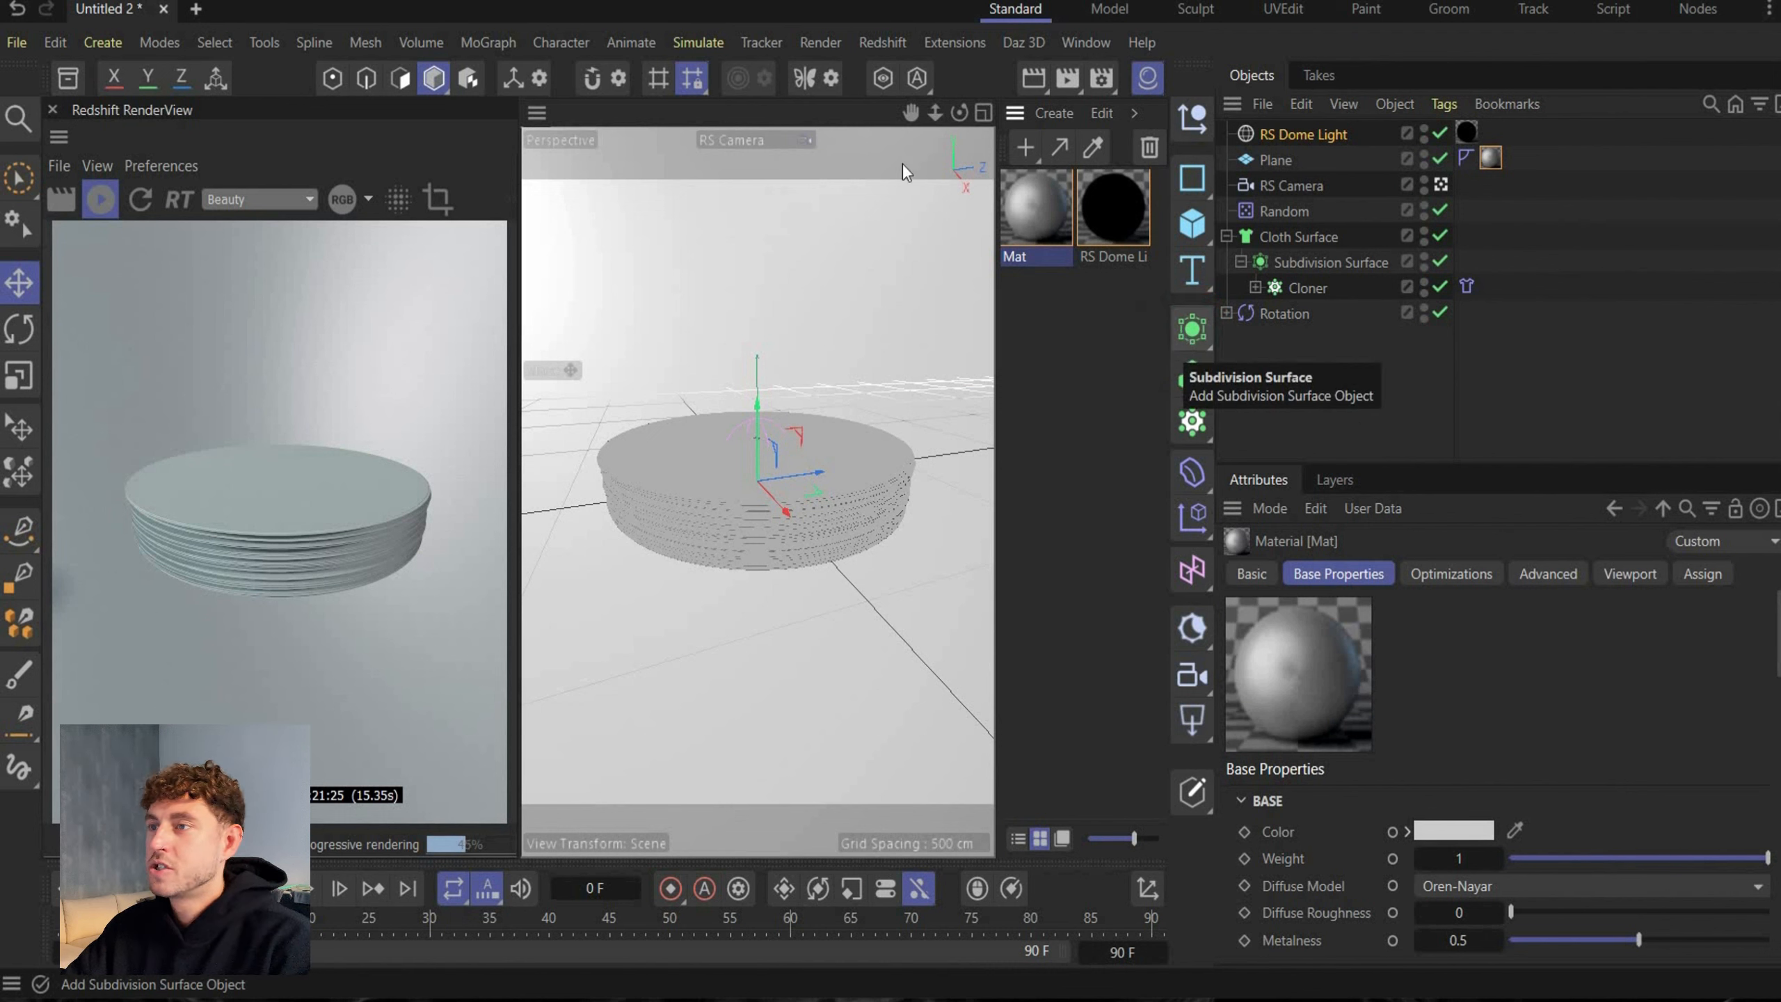
# Create a Redshift material of the Material type and assign it to the Cloth Surface disc stack
pyautogui.click(899, 49)
pyautogui.moveTo(1005, 179)
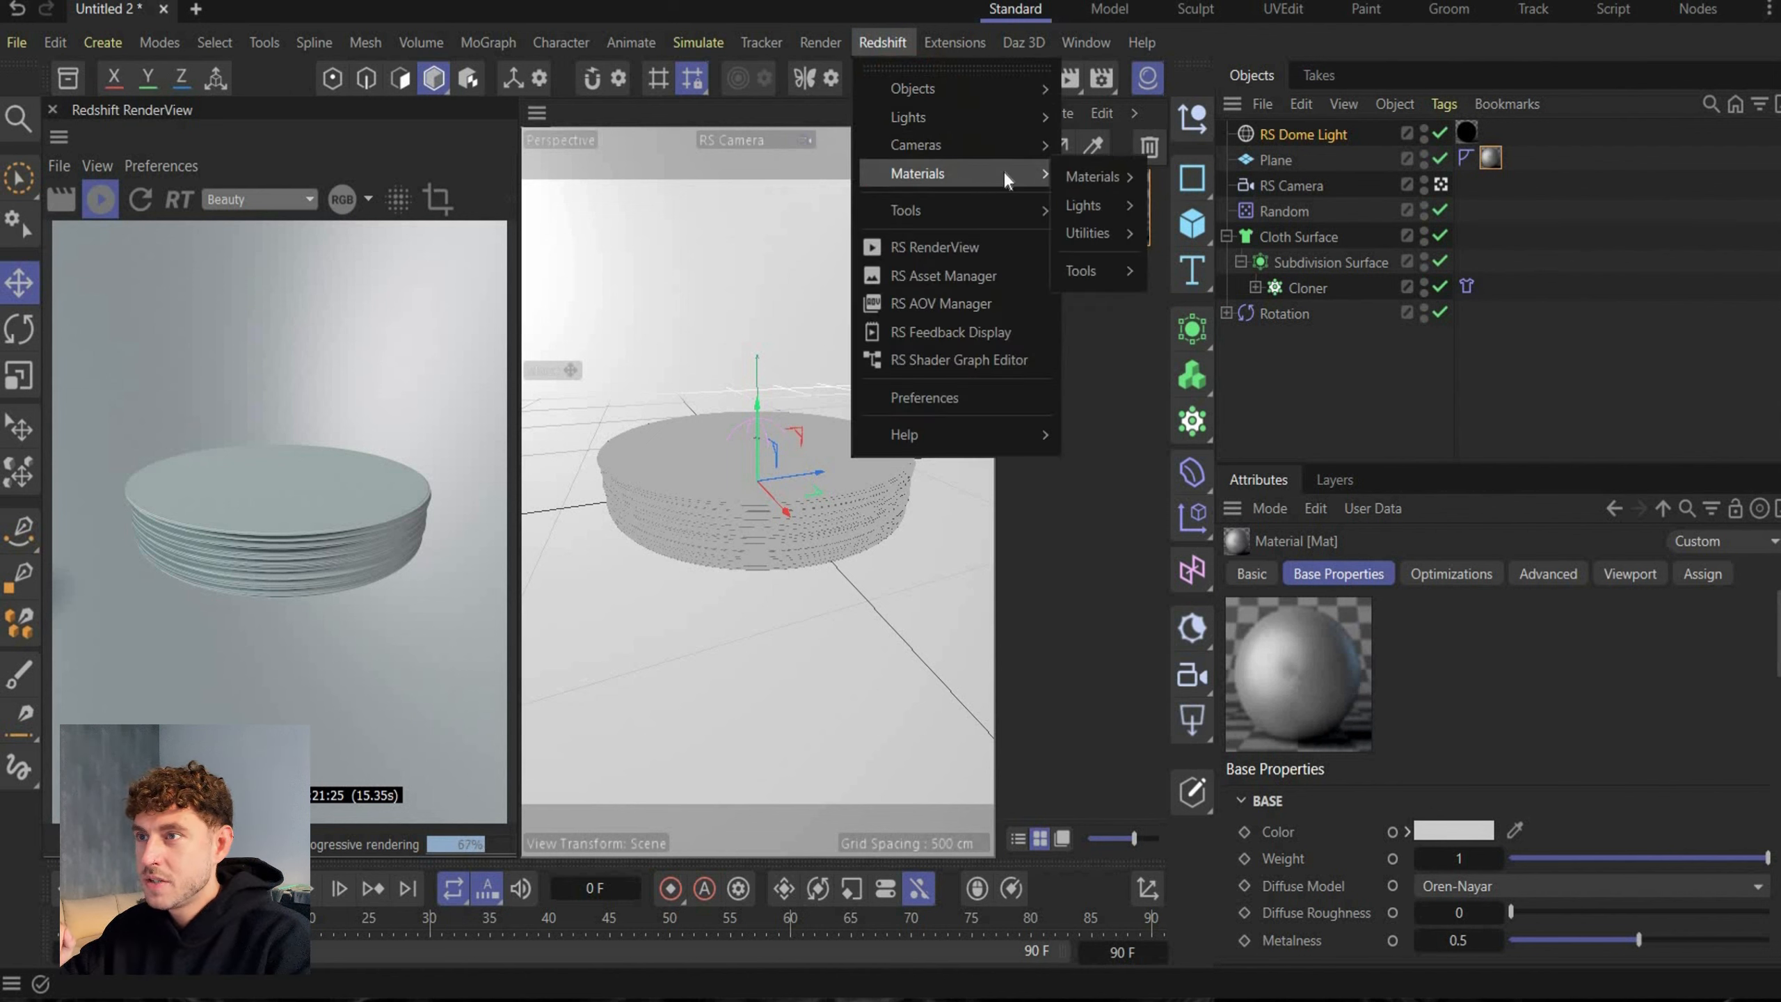
pyautogui.moveTo(1125, 177)
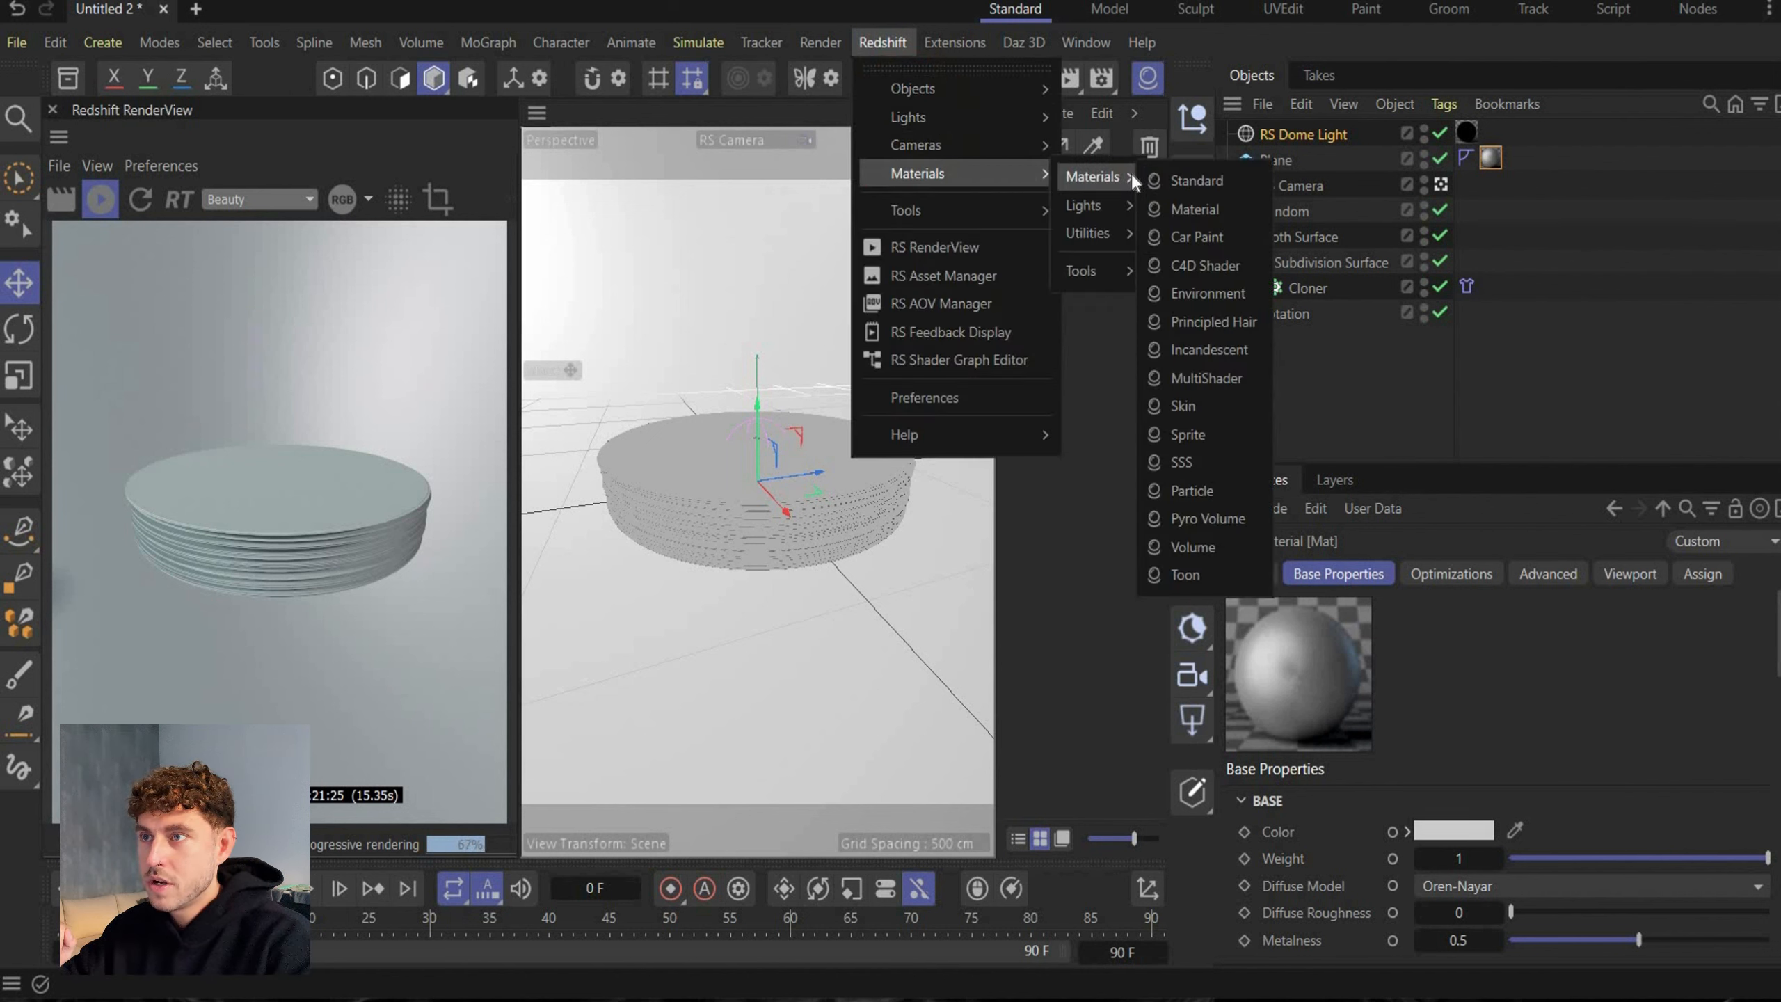
pyautogui.click(1194, 209)
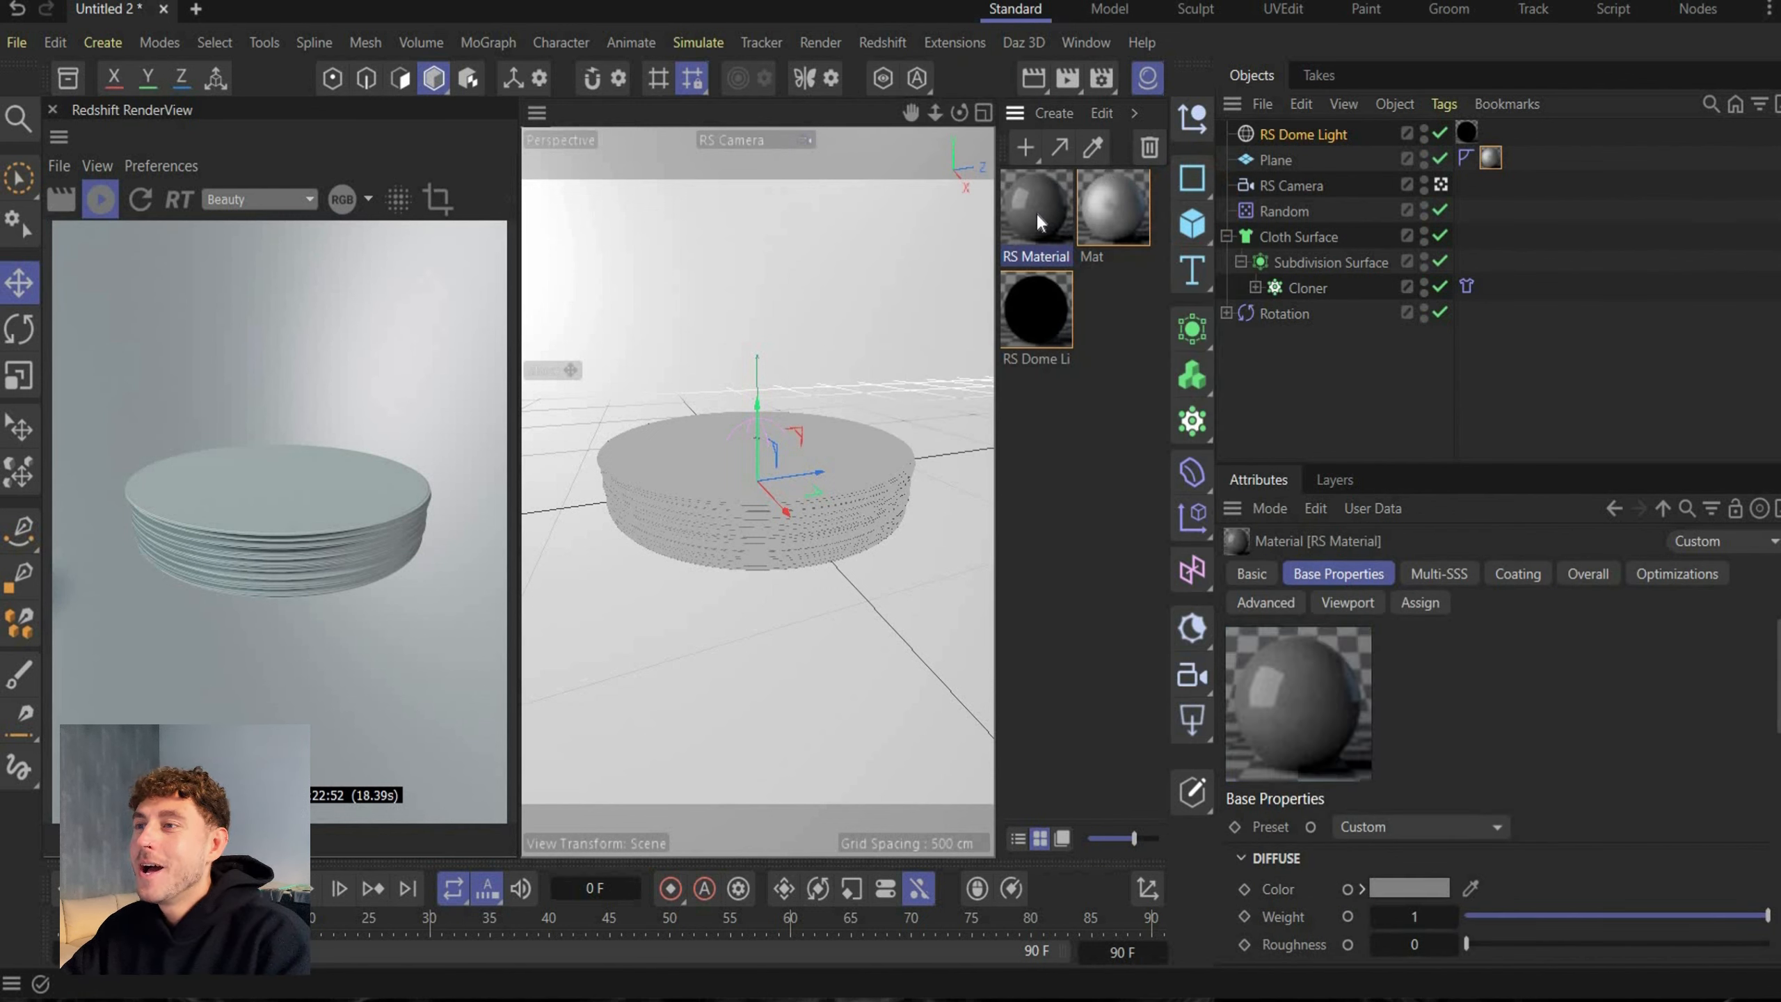
pyautogui.moveTo(1036, 212); pyautogui.dragTo(659, 485)
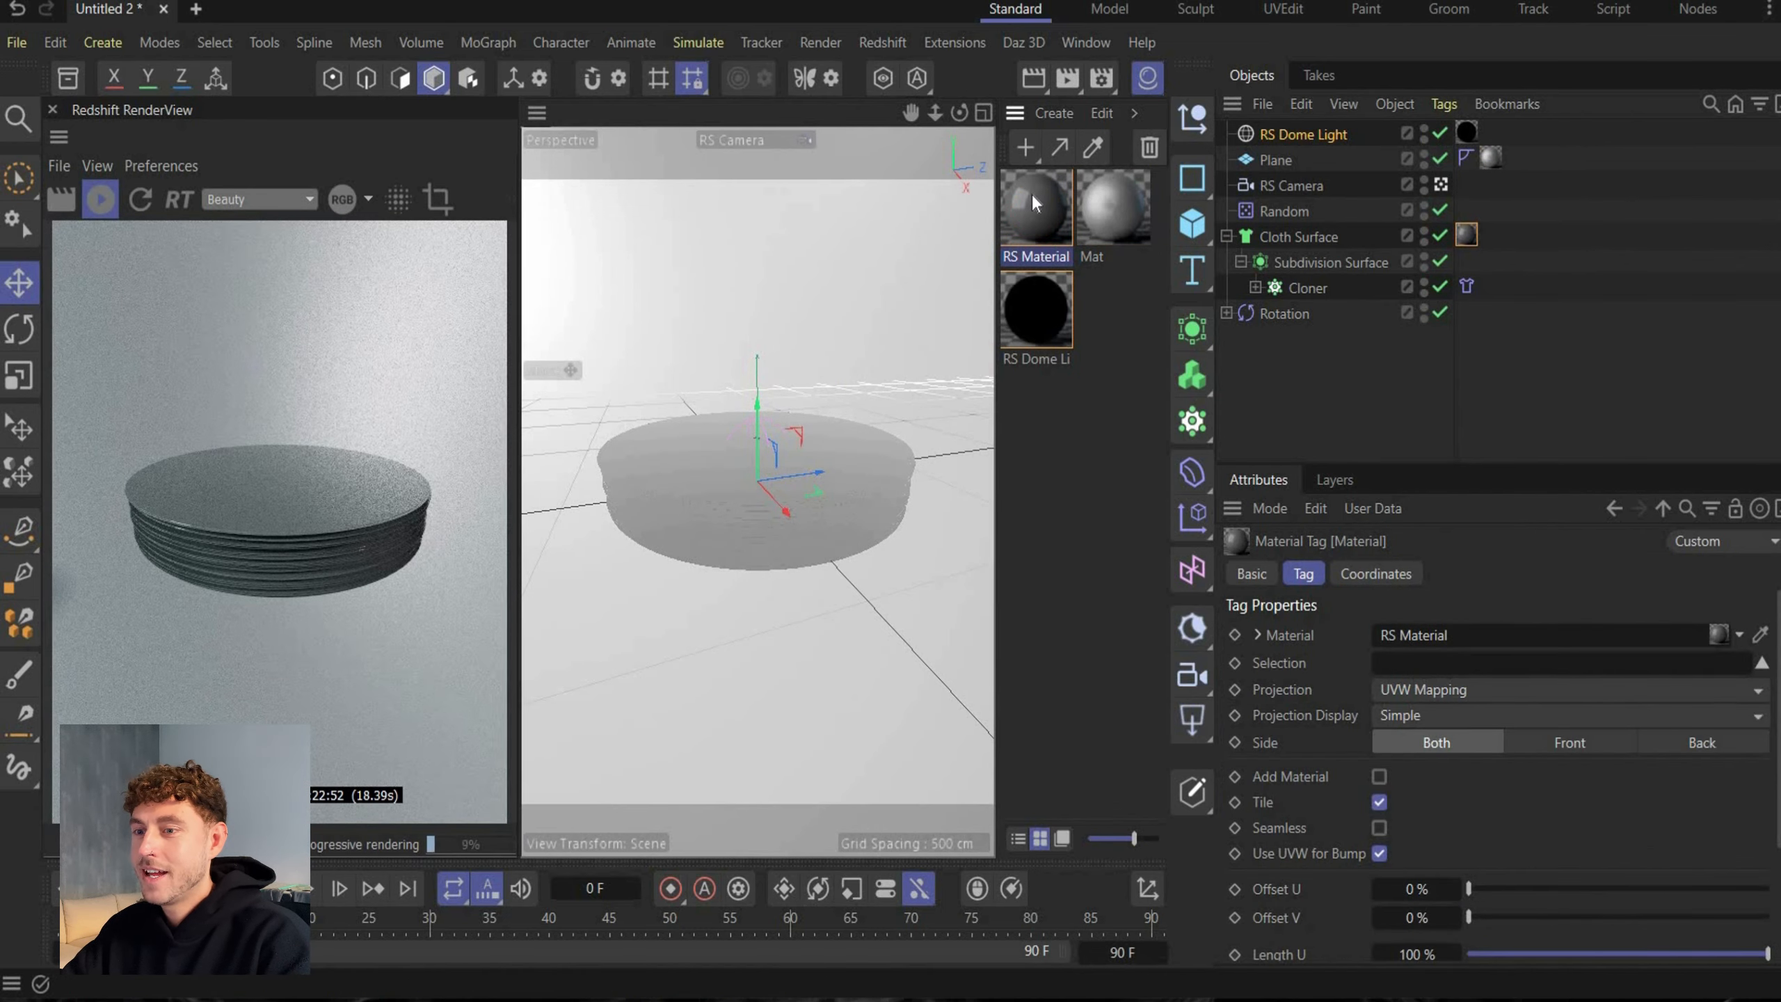
# Open the disc stack's material in the Node Editor and apply a preset with an IOR of 1.49
pyautogui.doubleClick(1032, 194)
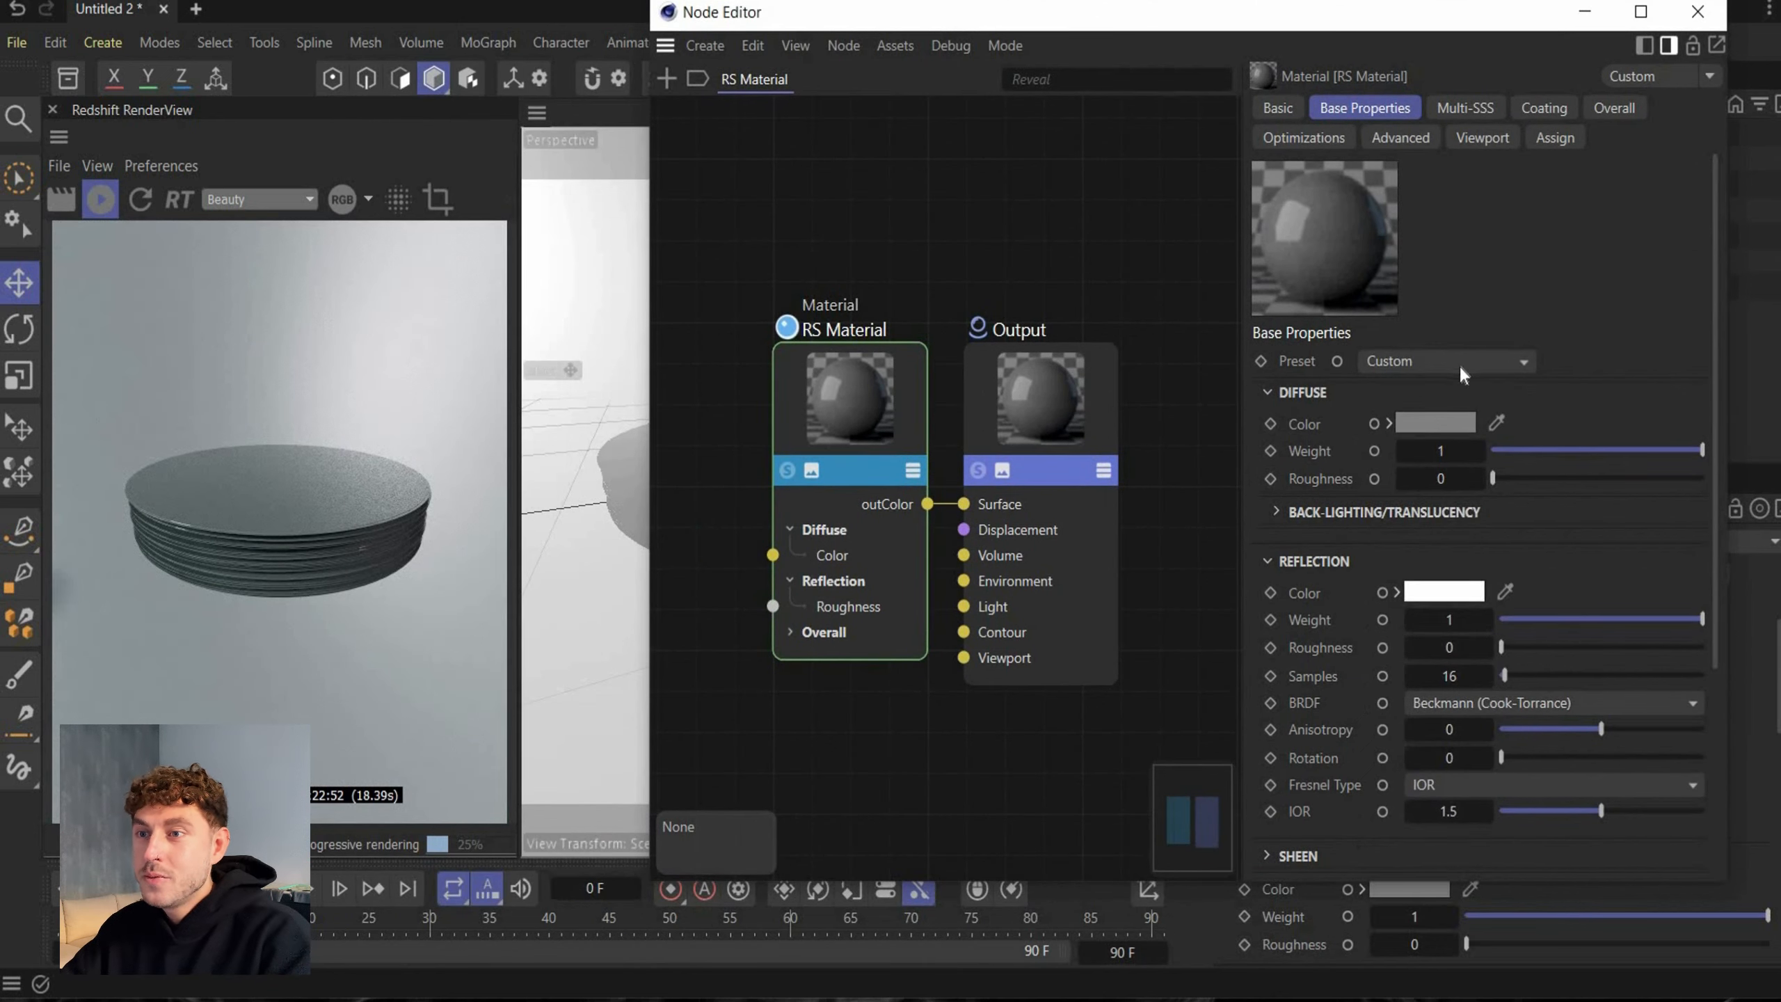
pyautogui.click(1460, 373)
pyautogui.click(1453, 552)
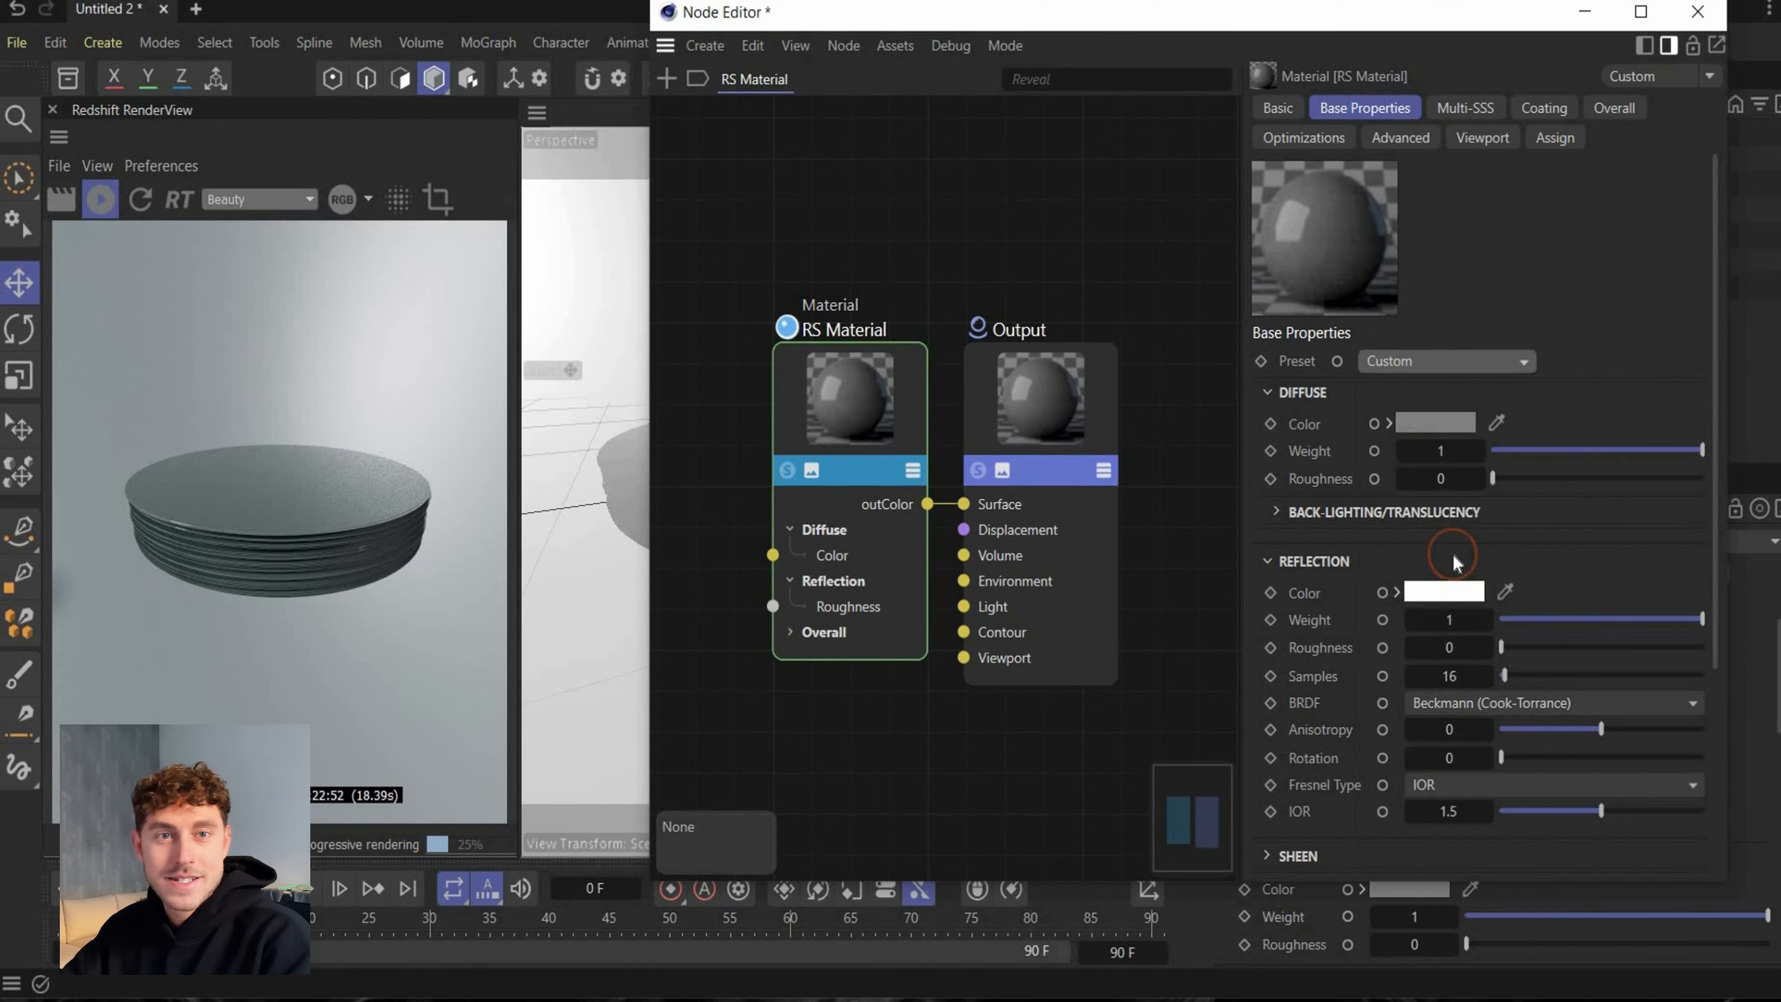
# Add a Ramp node to the disc material's node graph
pyautogui.moveTo(677, 577); pyautogui.dragTo(777, 490, button='middle')
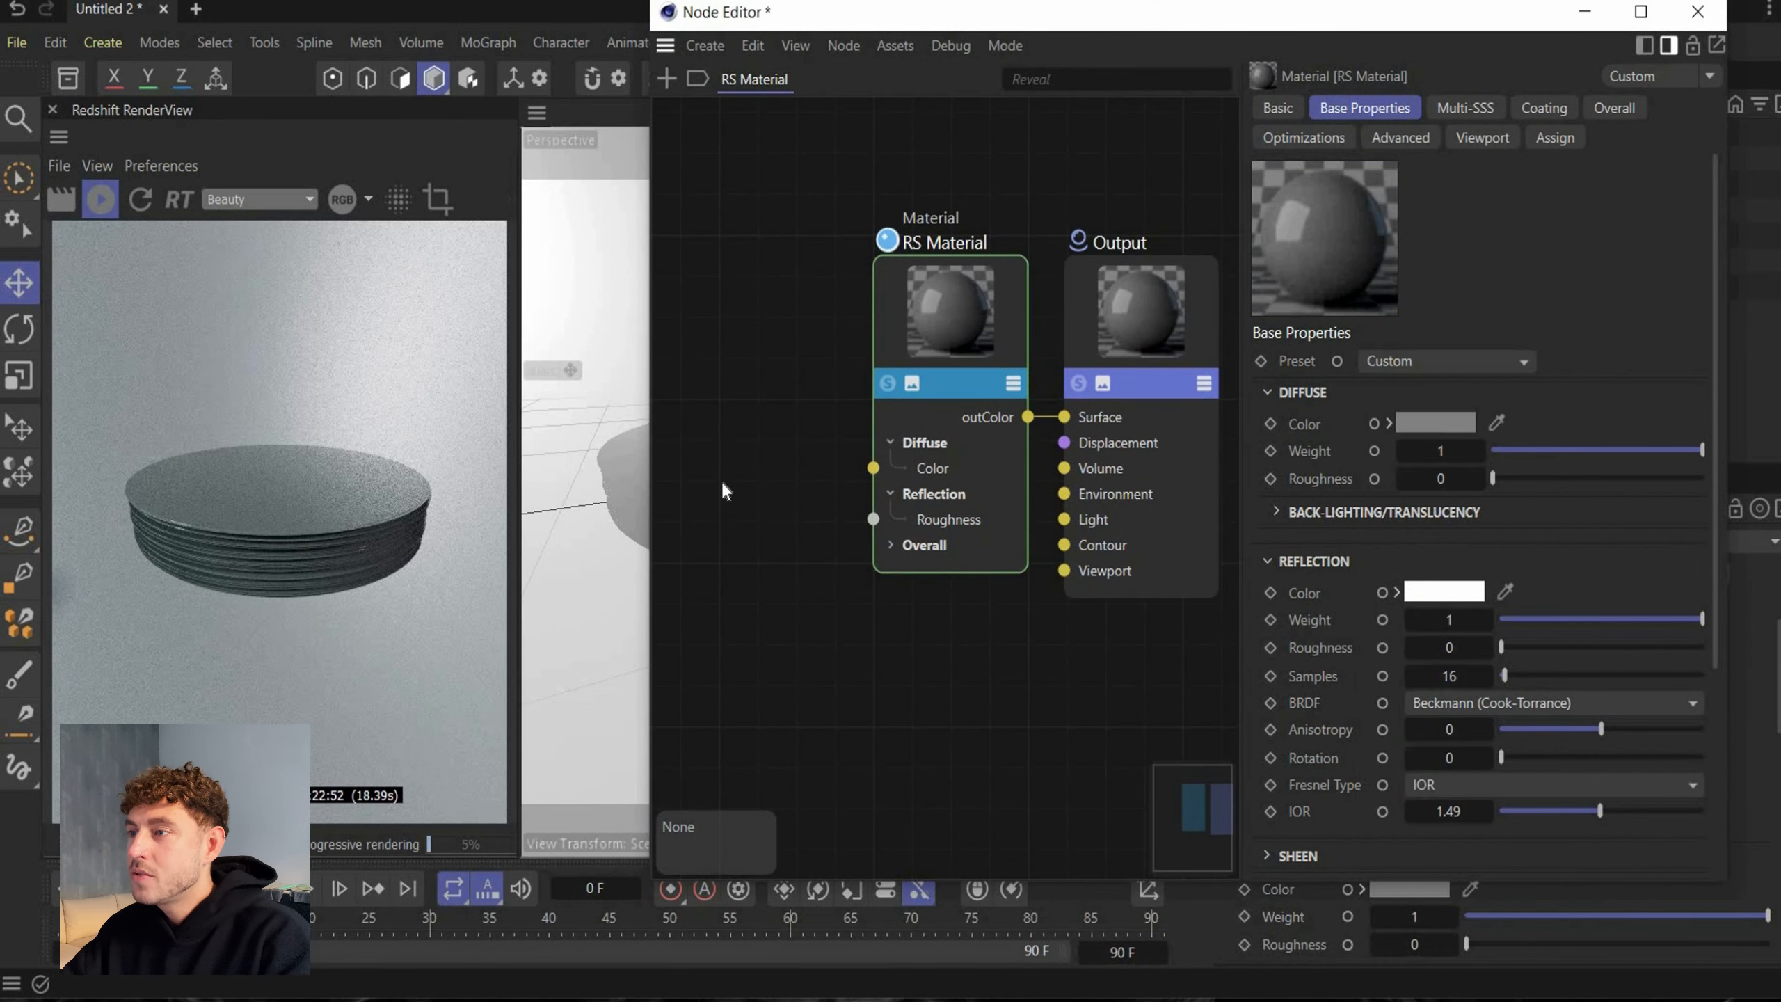
pyautogui.doubleClick(781, 410)
pyautogui.write('ra')
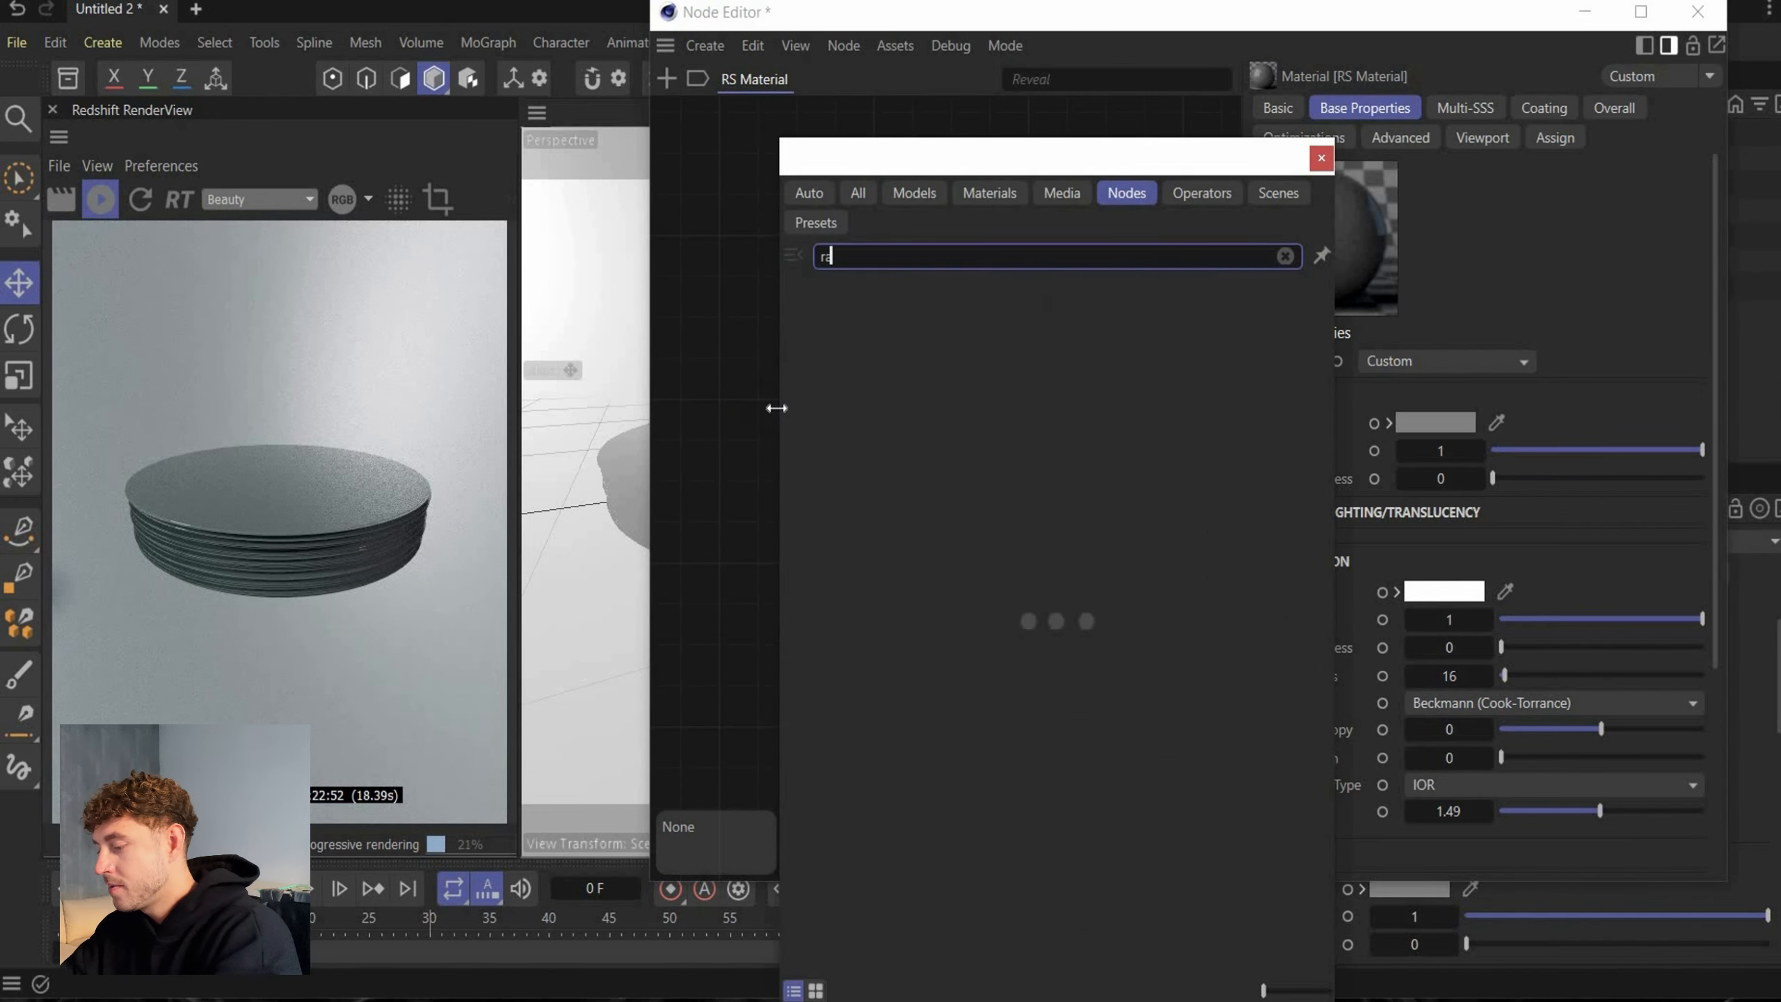
pyautogui.write('mp')
pyautogui.click(874, 290)
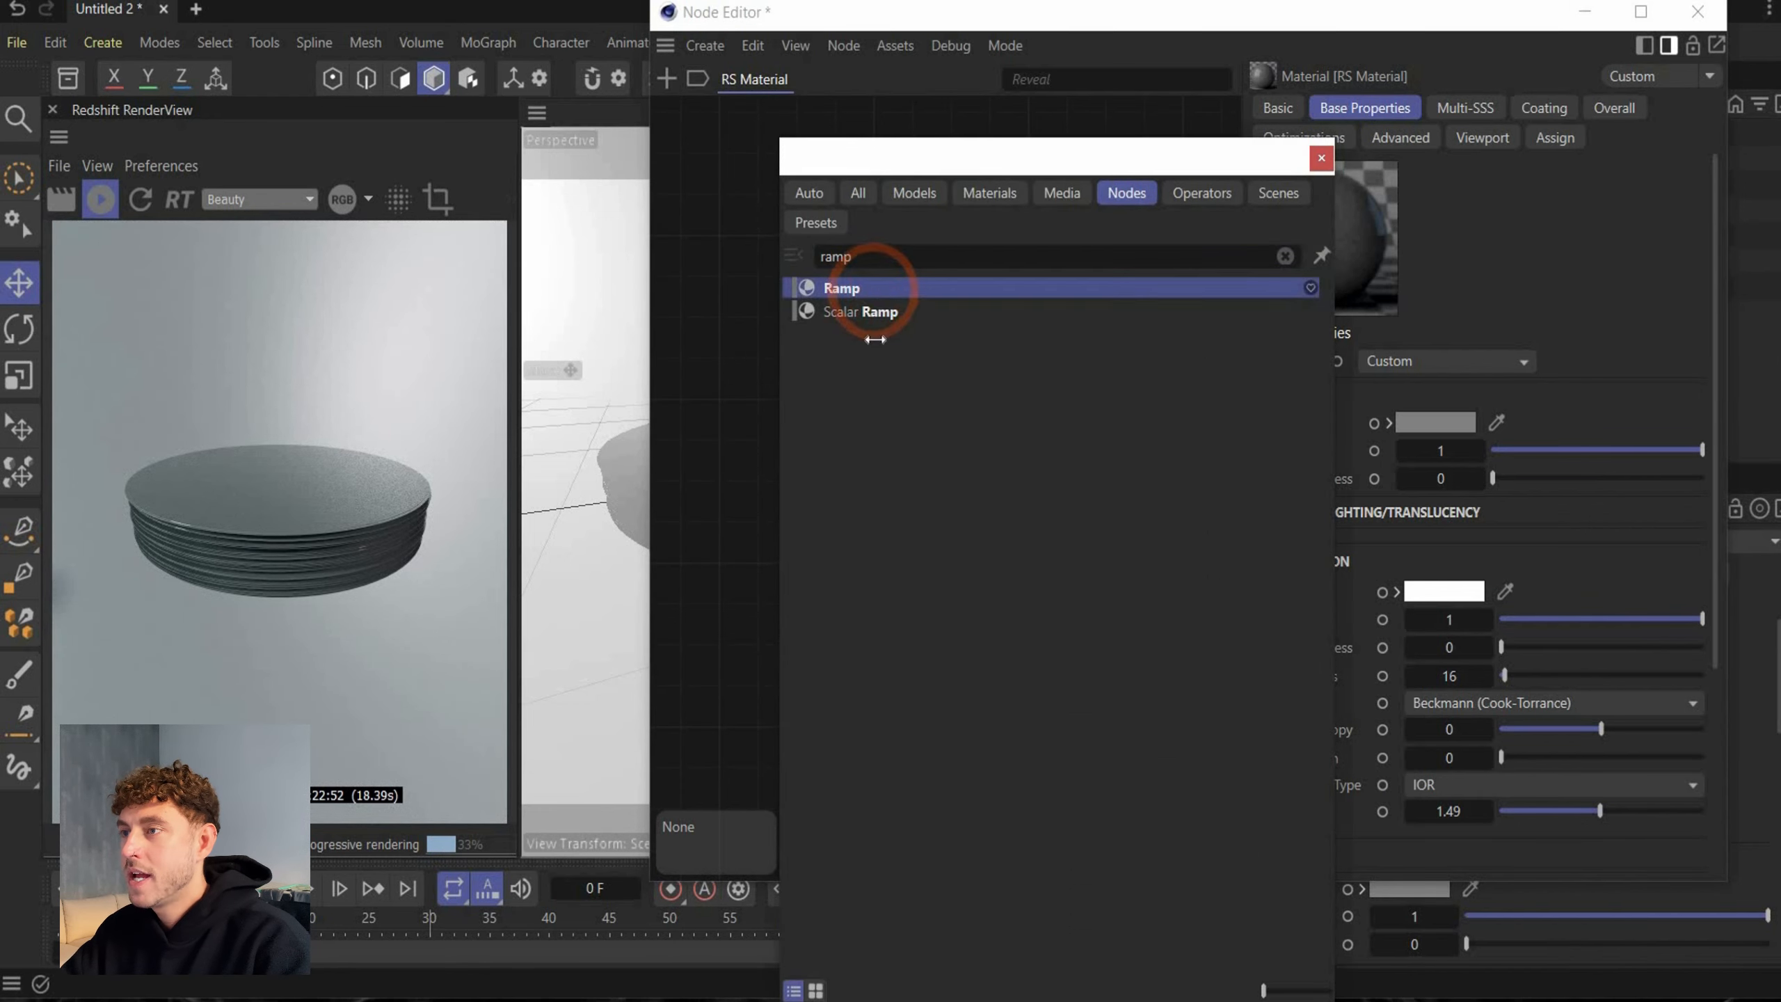
pyautogui.click(831, 680)
# Add a Fresnel node feeding the Ramp's Alt Input, and connect the Ramp output to the material's diffuse Color
pyautogui.doubleClick(677, 450)
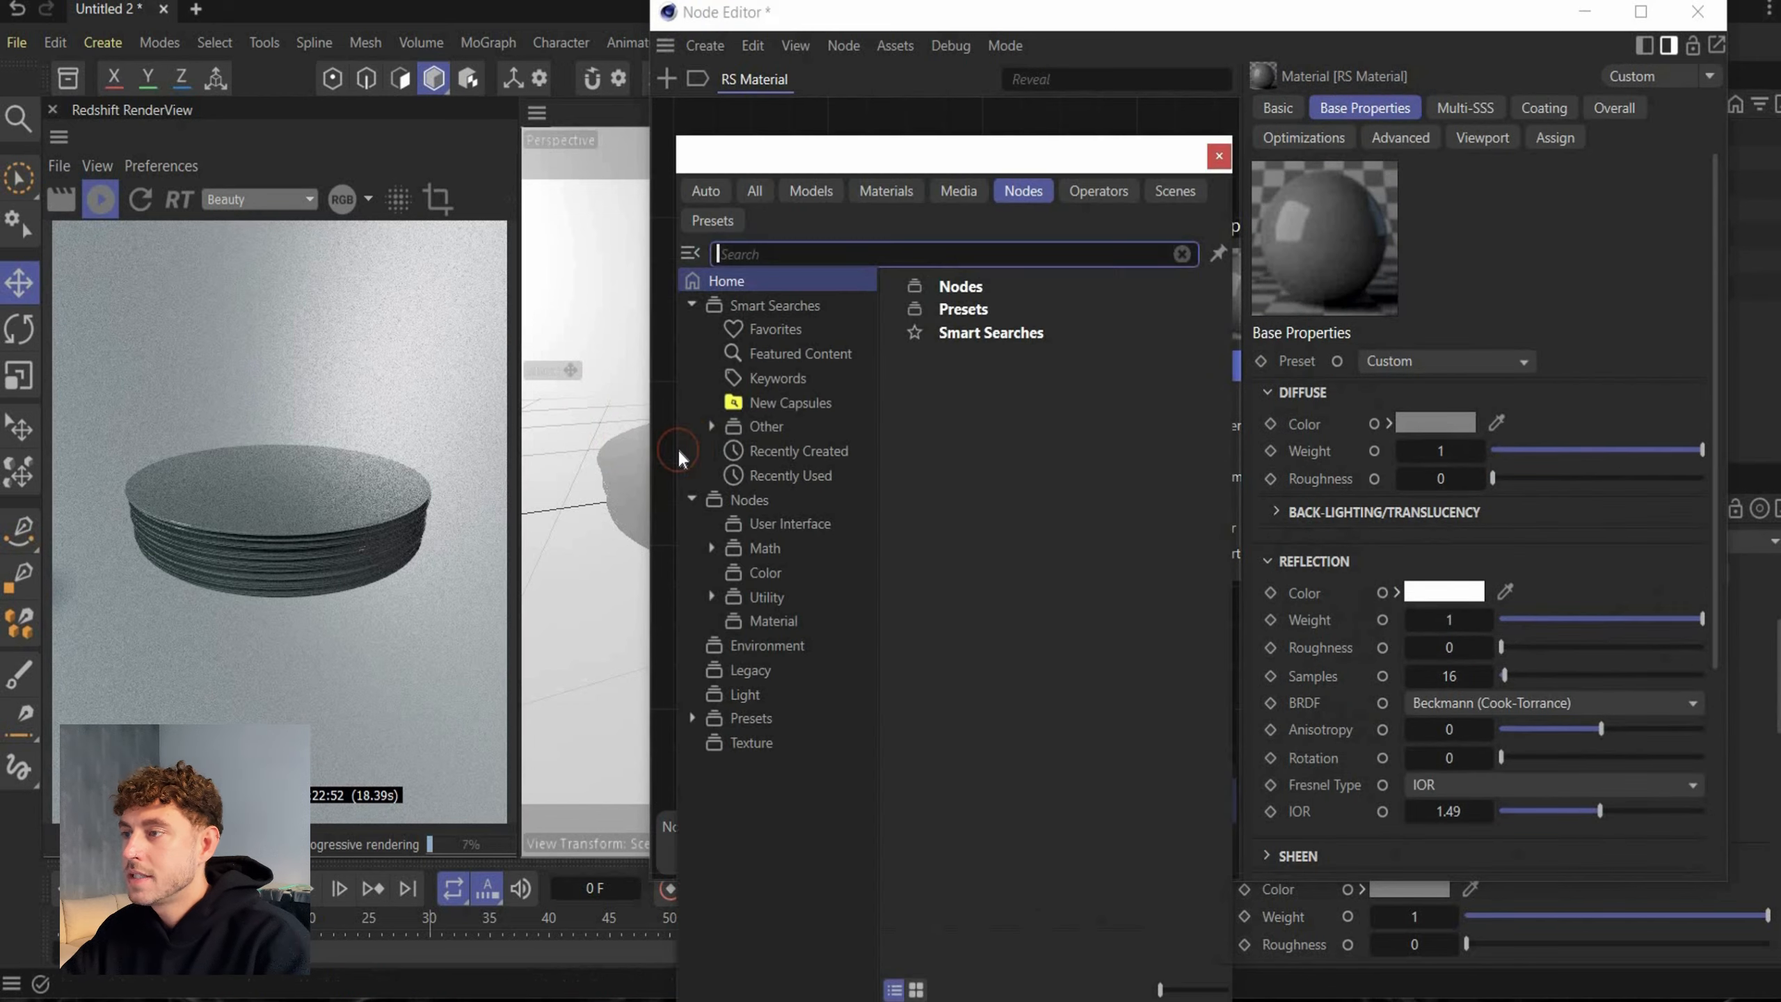
pyautogui.write('fre')
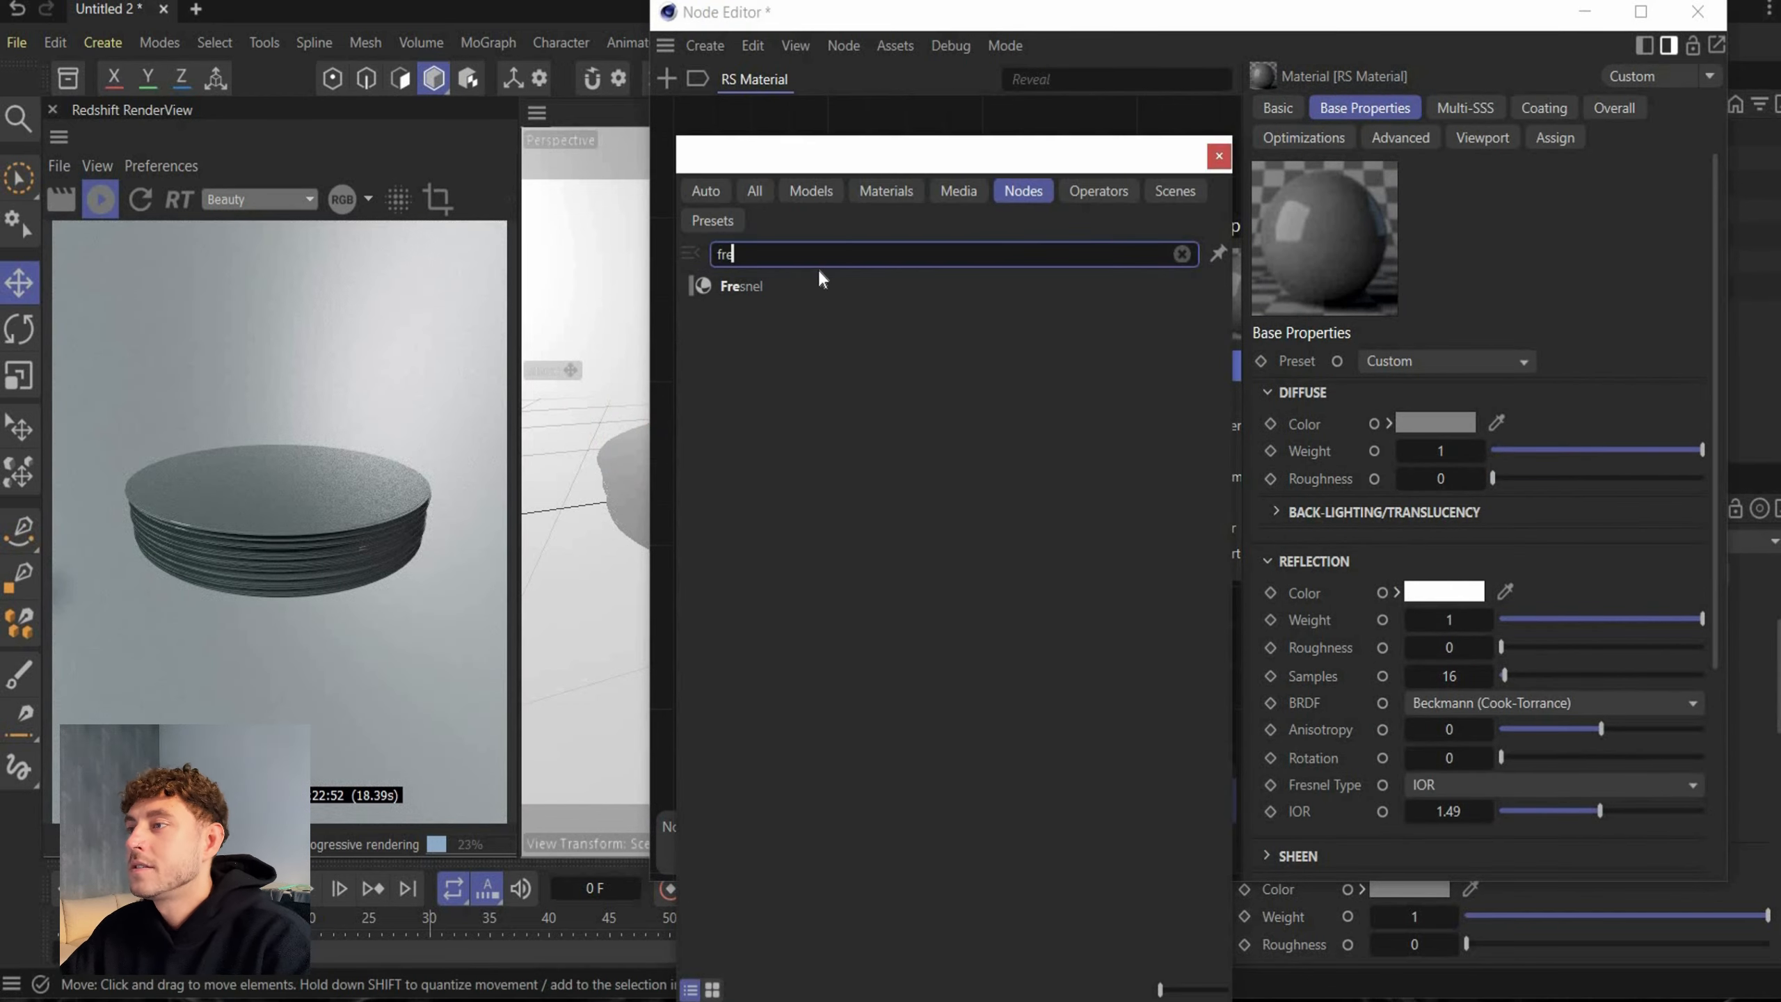
pyautogui.click(818, 285)
pyautogui.moveTo(967, 428); pyautogui.dragTo(983, 434)
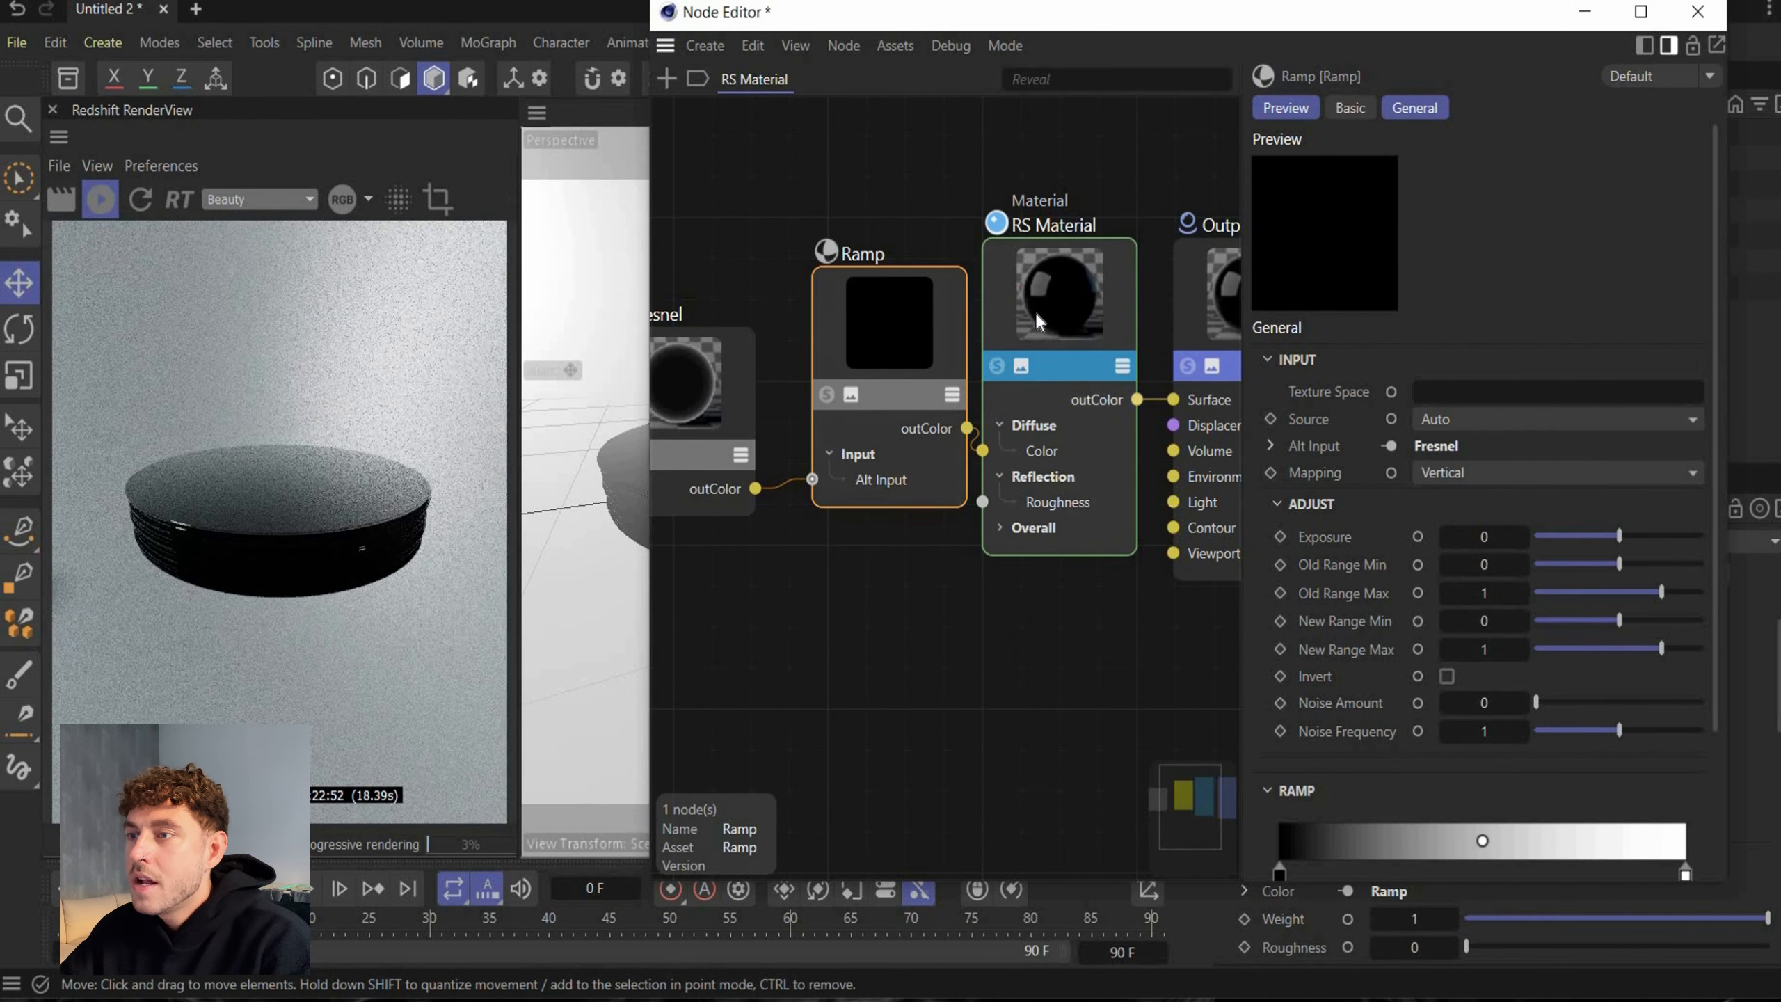
# Set the disc material's reflection Roughness to 0.2
pyautogui.click(1036, 306)
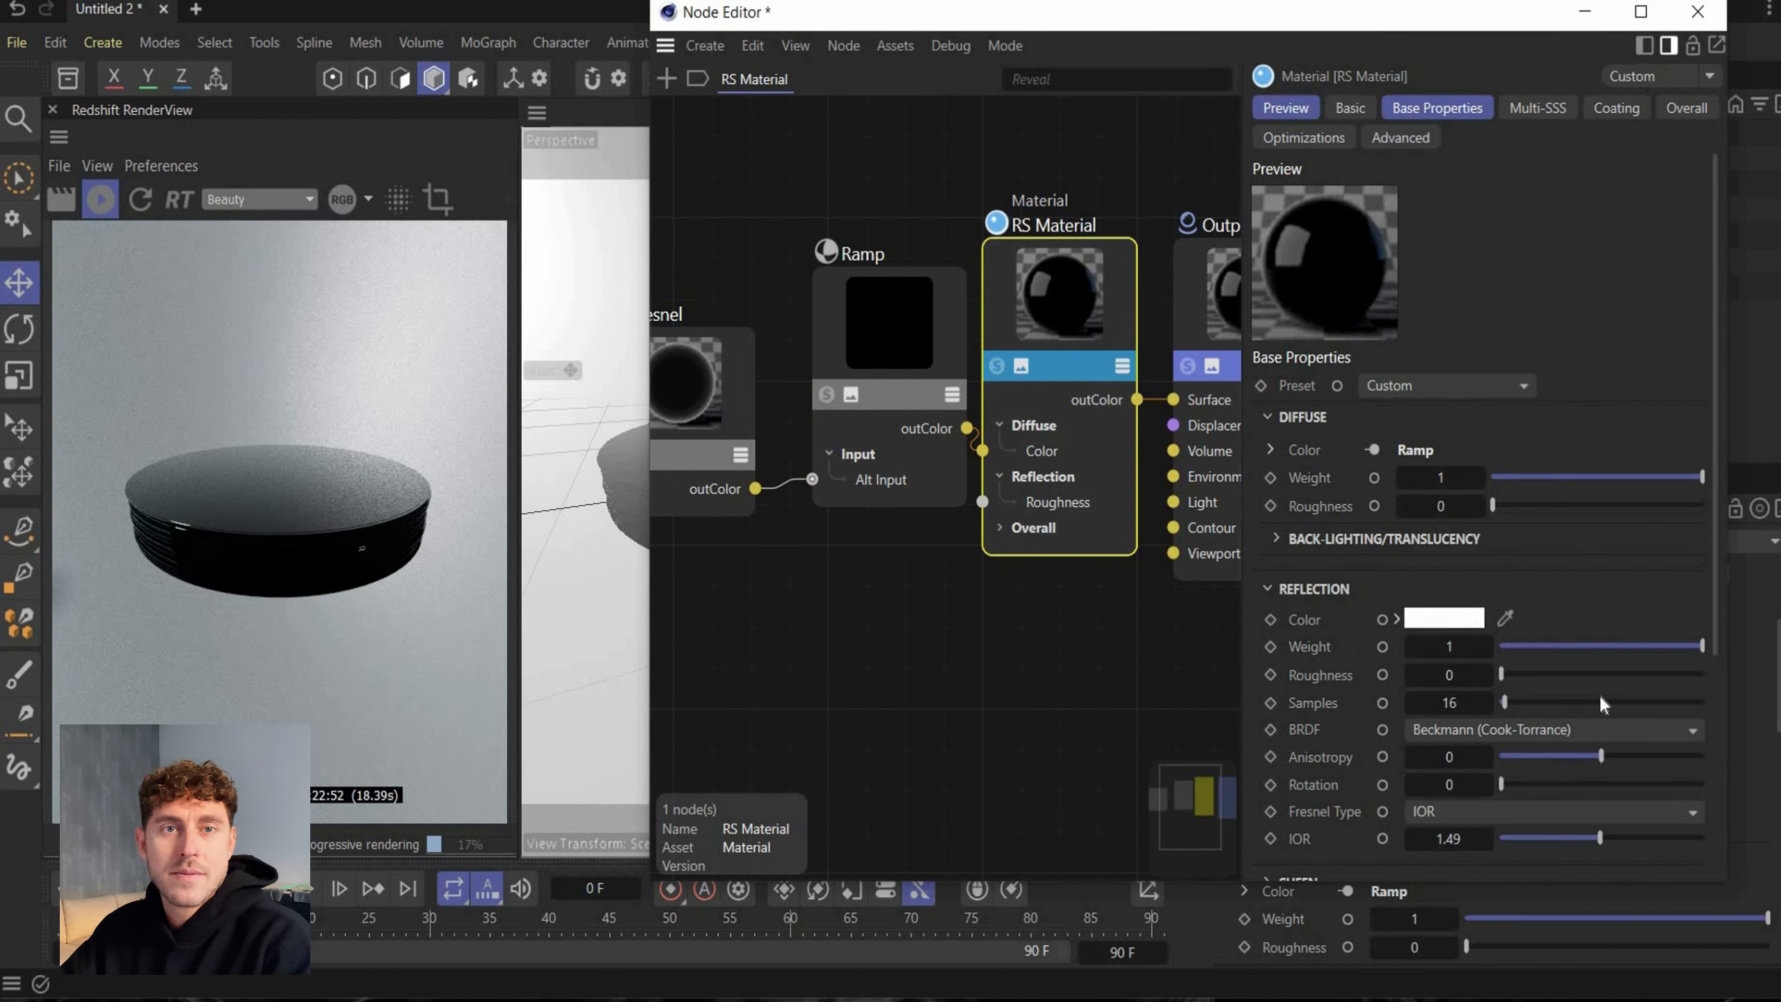
pyautogui.click(1570, 672)
pyautogui.write('0,2')
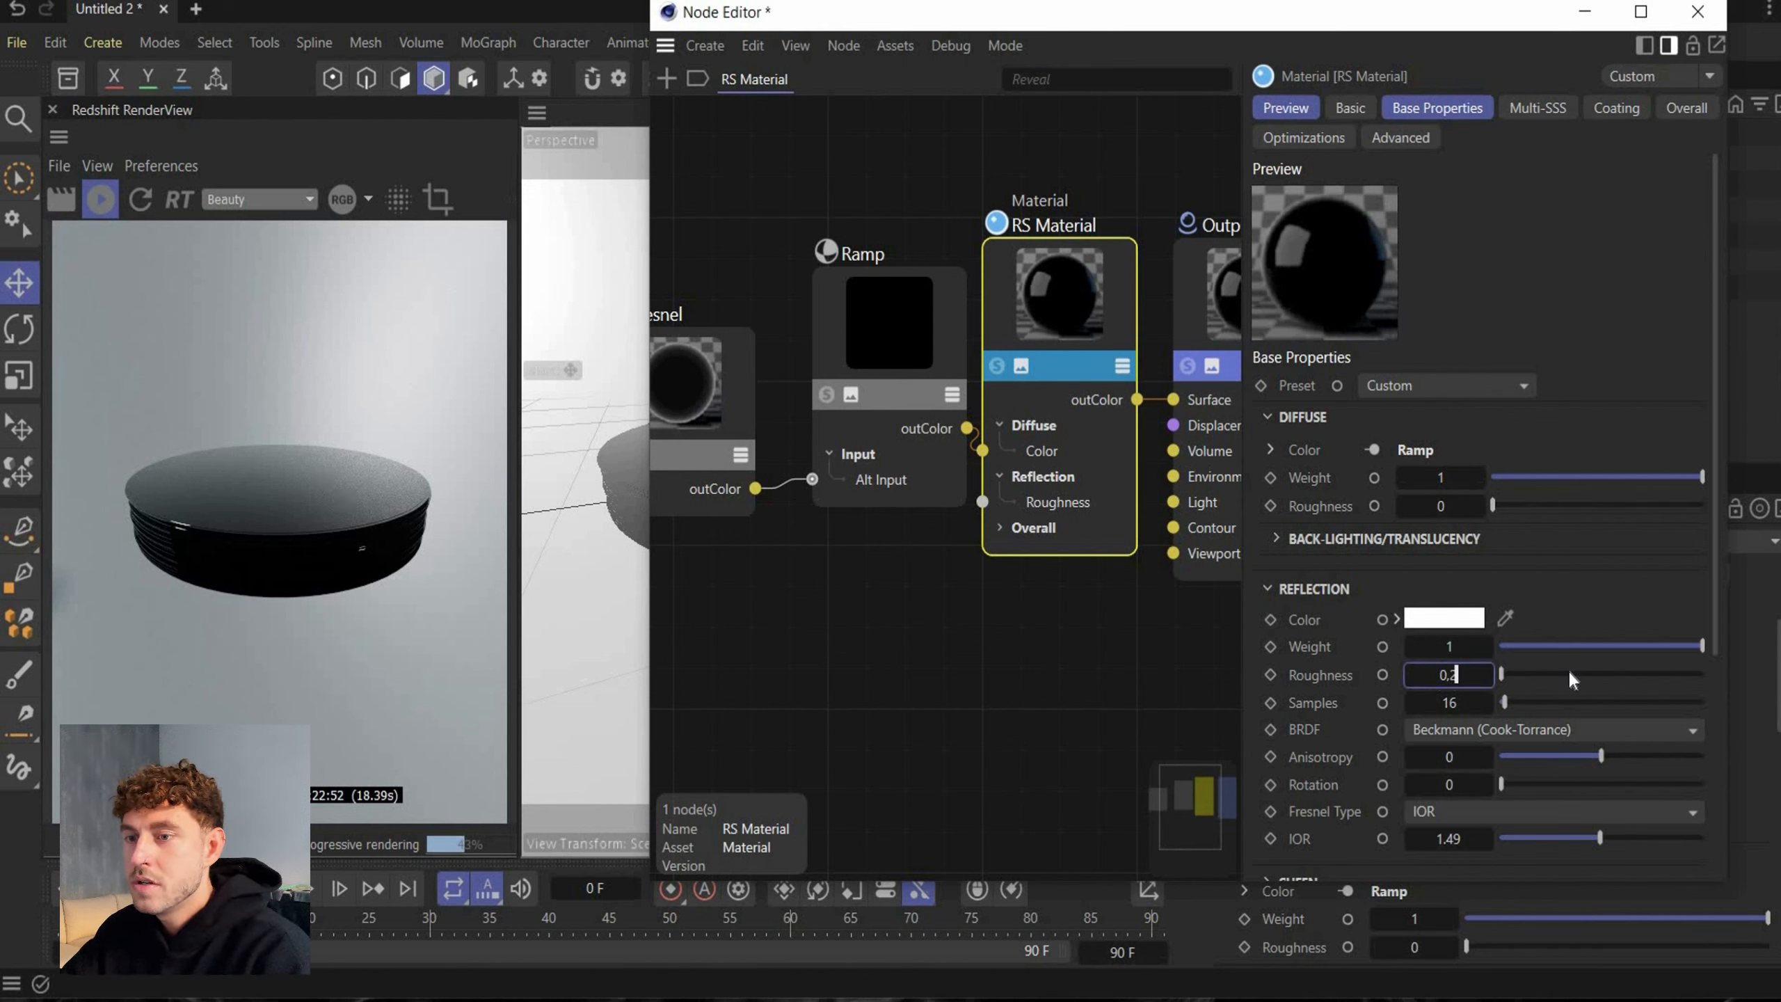
pyautogui.press('Return')
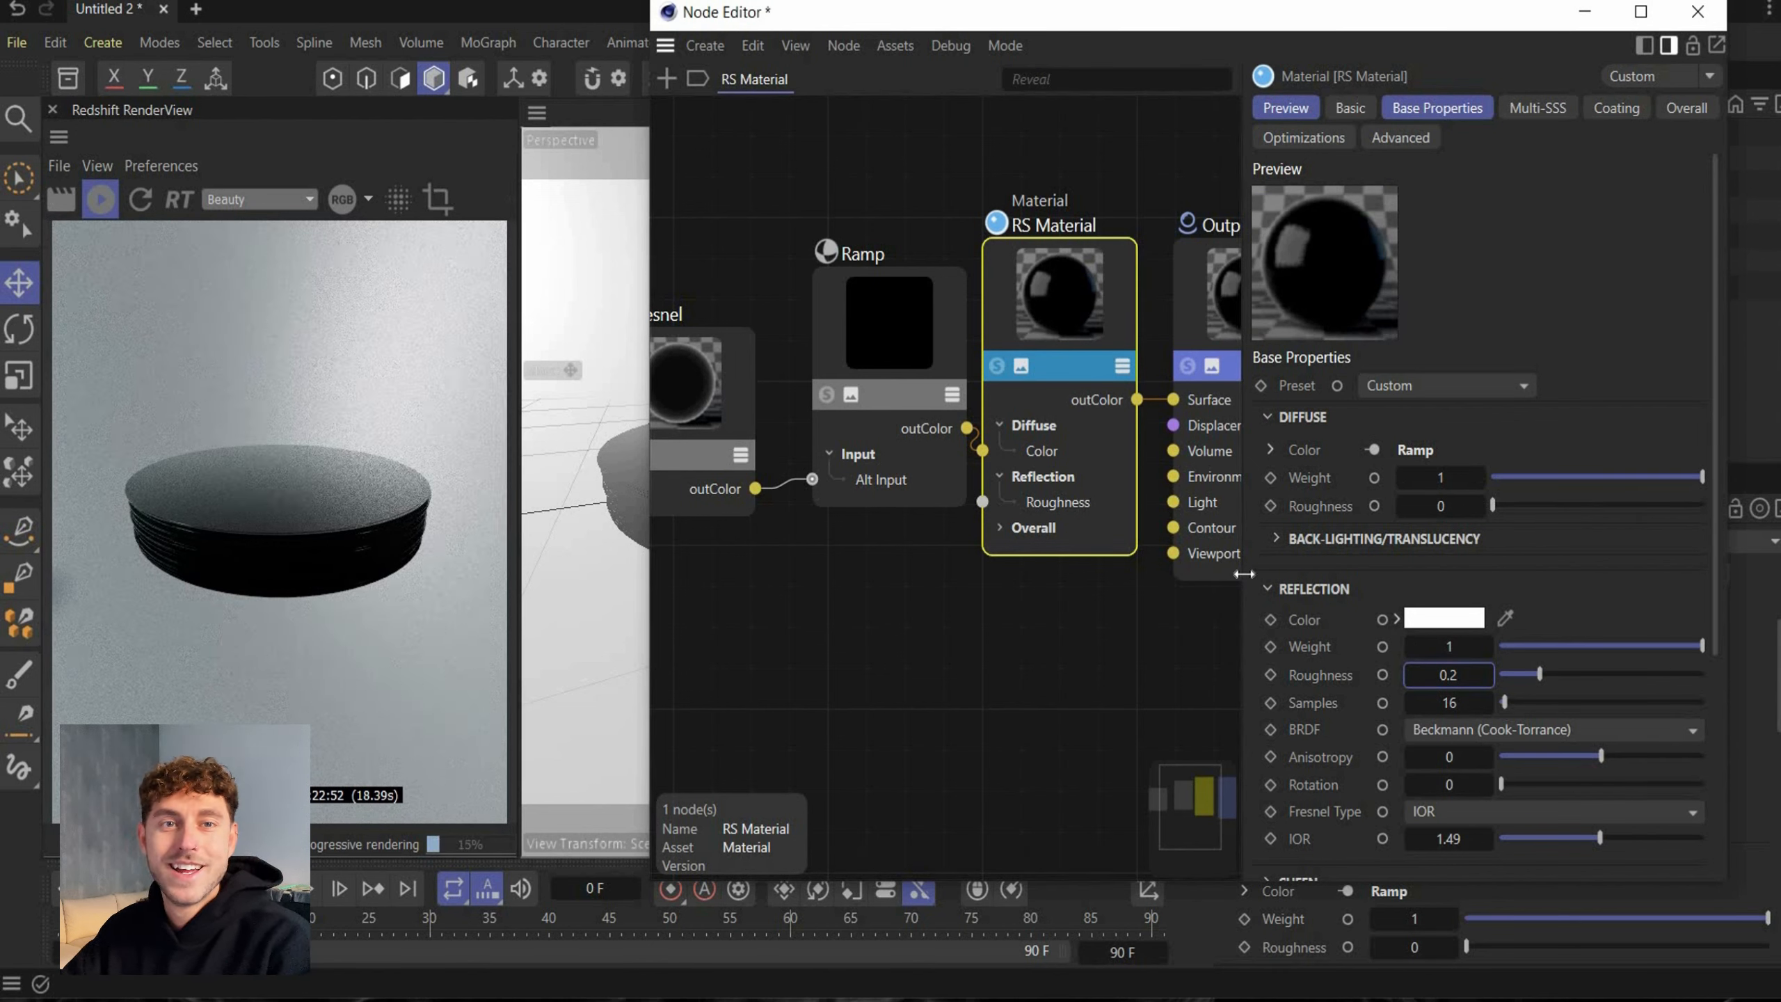
# Add two knots to the Ramp gradient at about 10% and 19%, and move the white knot to about 29%
pyautogui.click(932, 321)
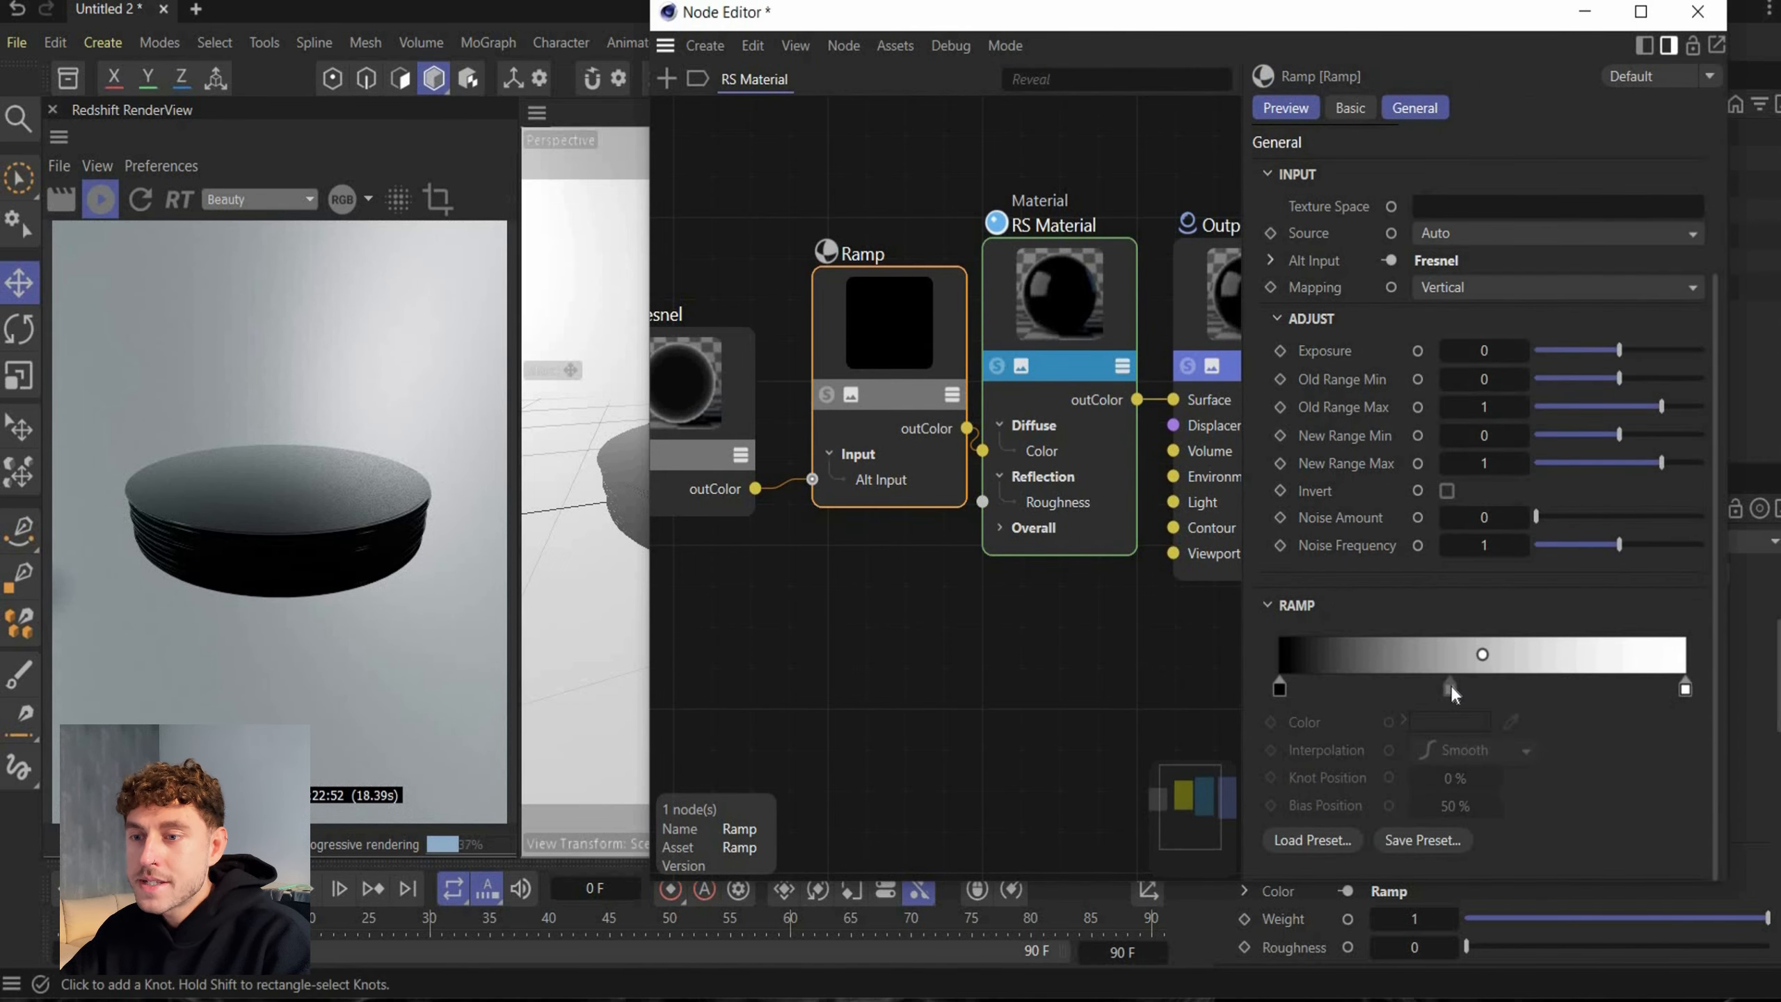
pyautogui.click(1450, 685)
pyautogui.click(1538, 684)
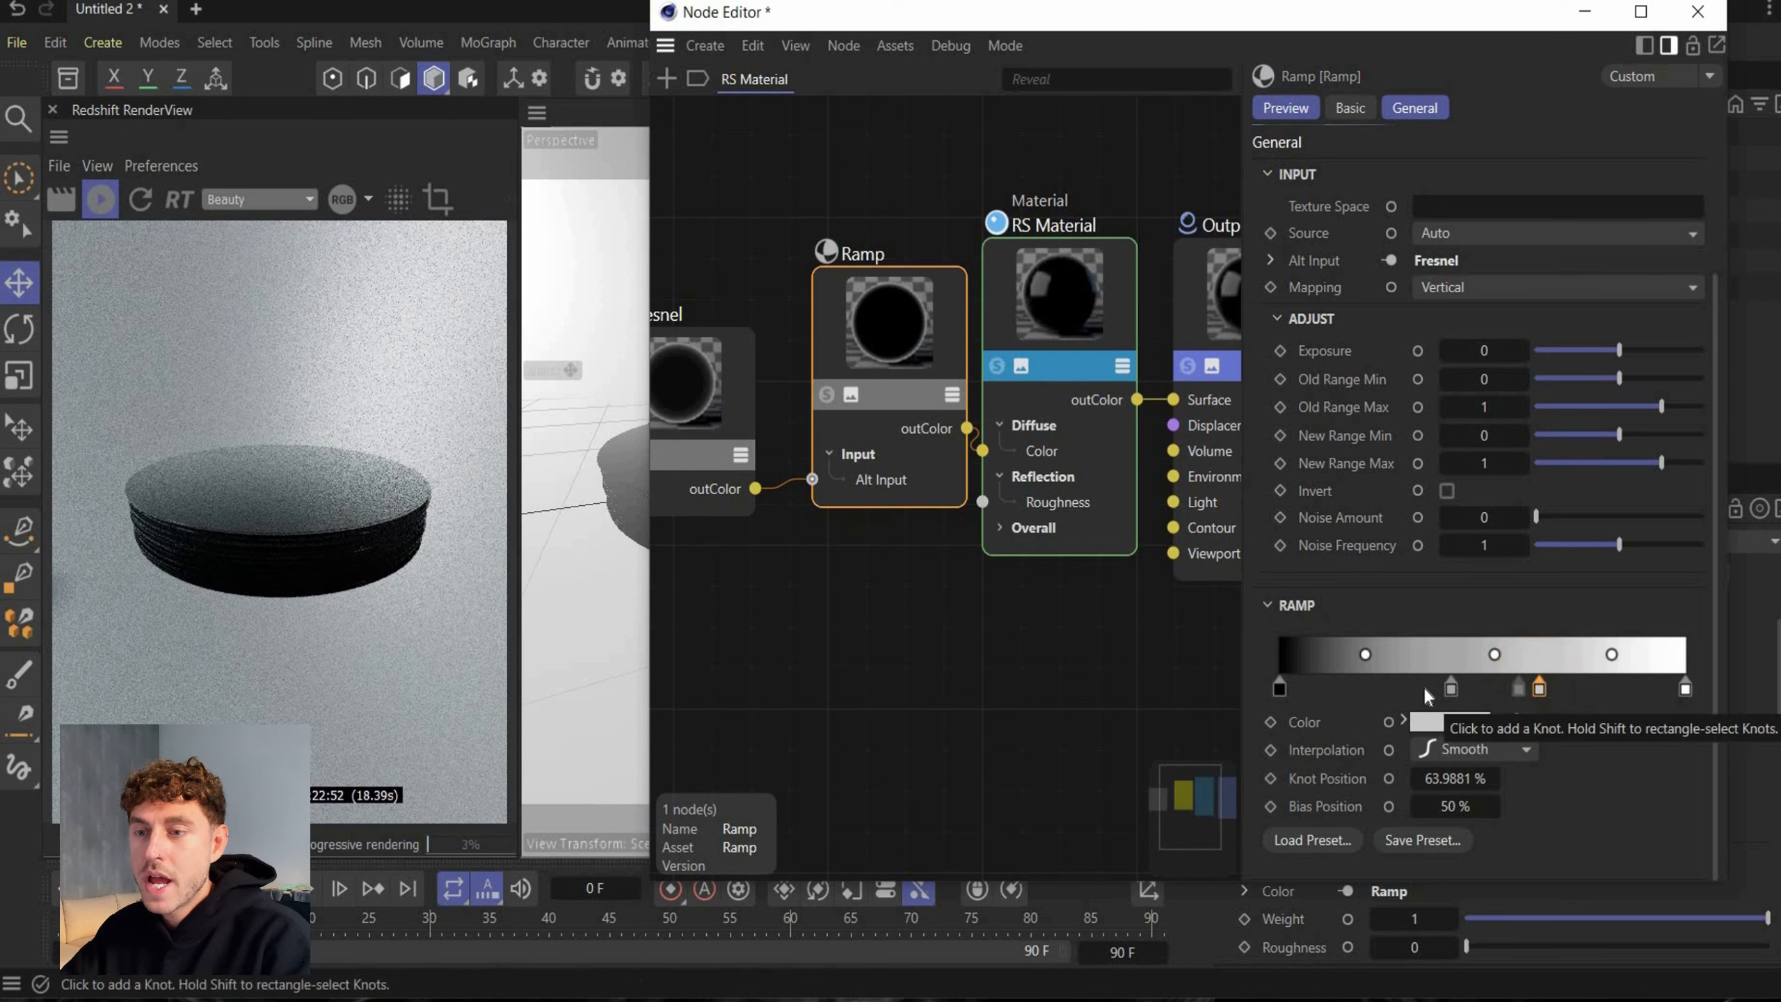
pyautogui.moveTo(1450, 689); pyautogui.dragTo(1333, 688)
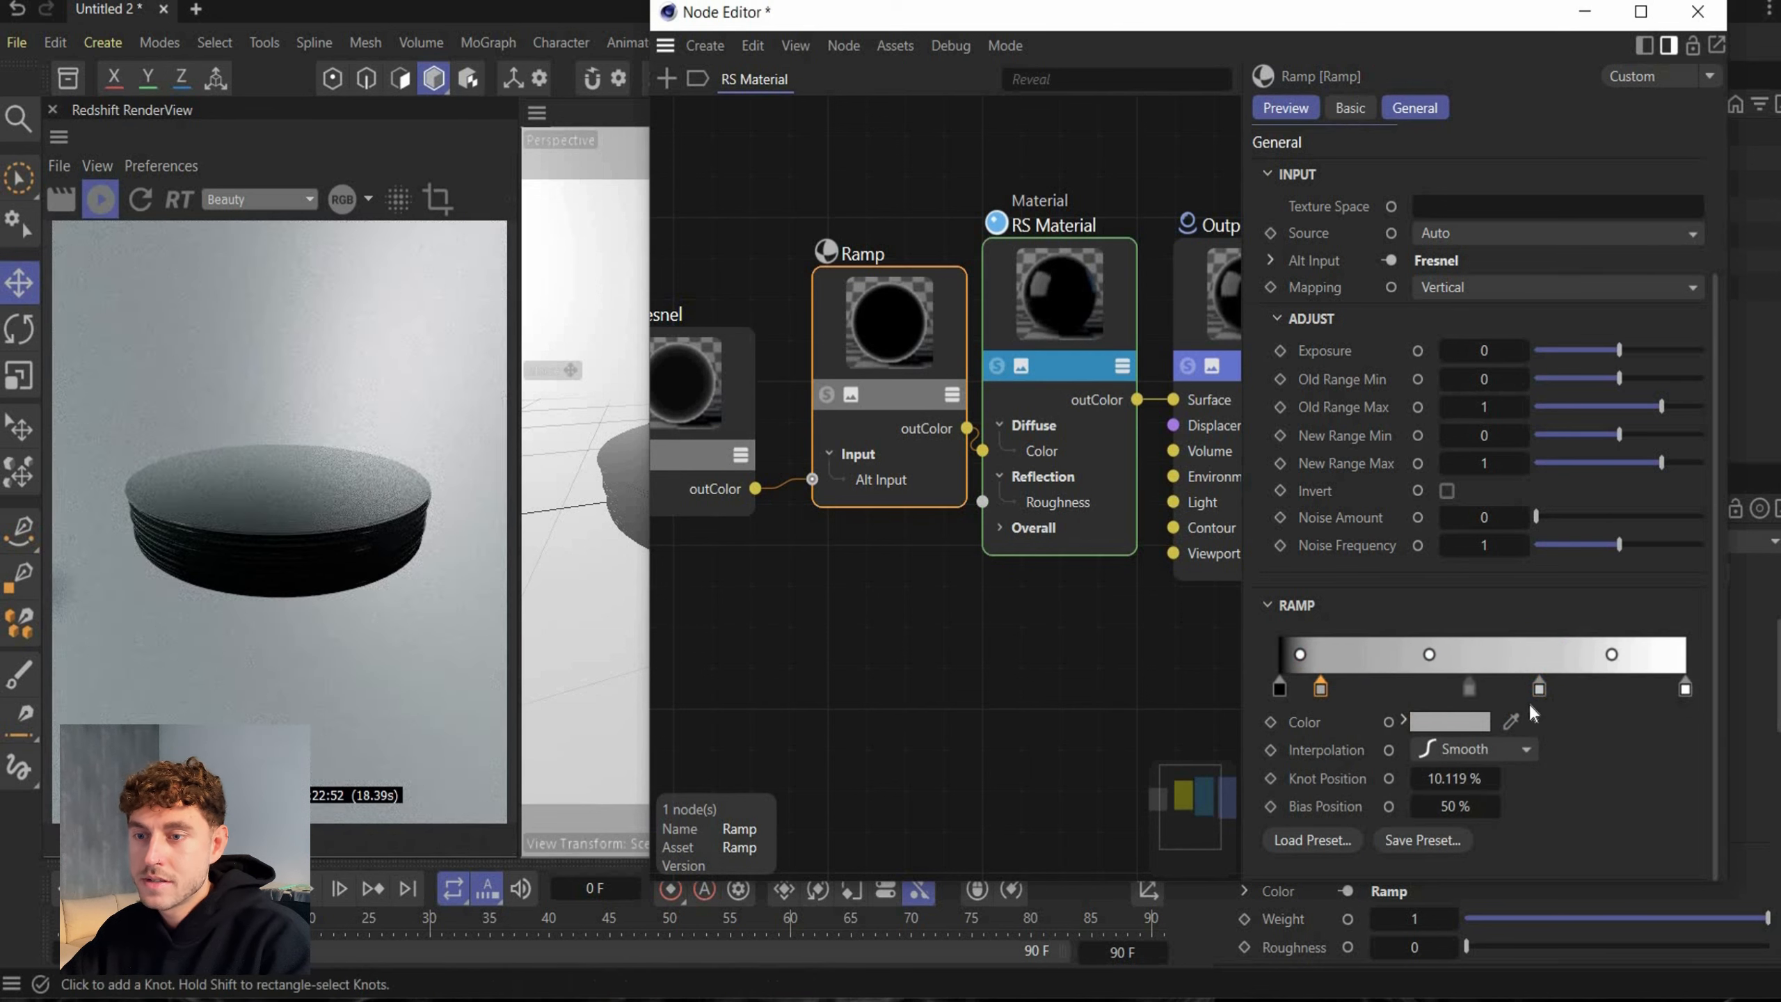
pyautogui.moveTo(1538, 690); pyautogui.dragTo(1357, 691)
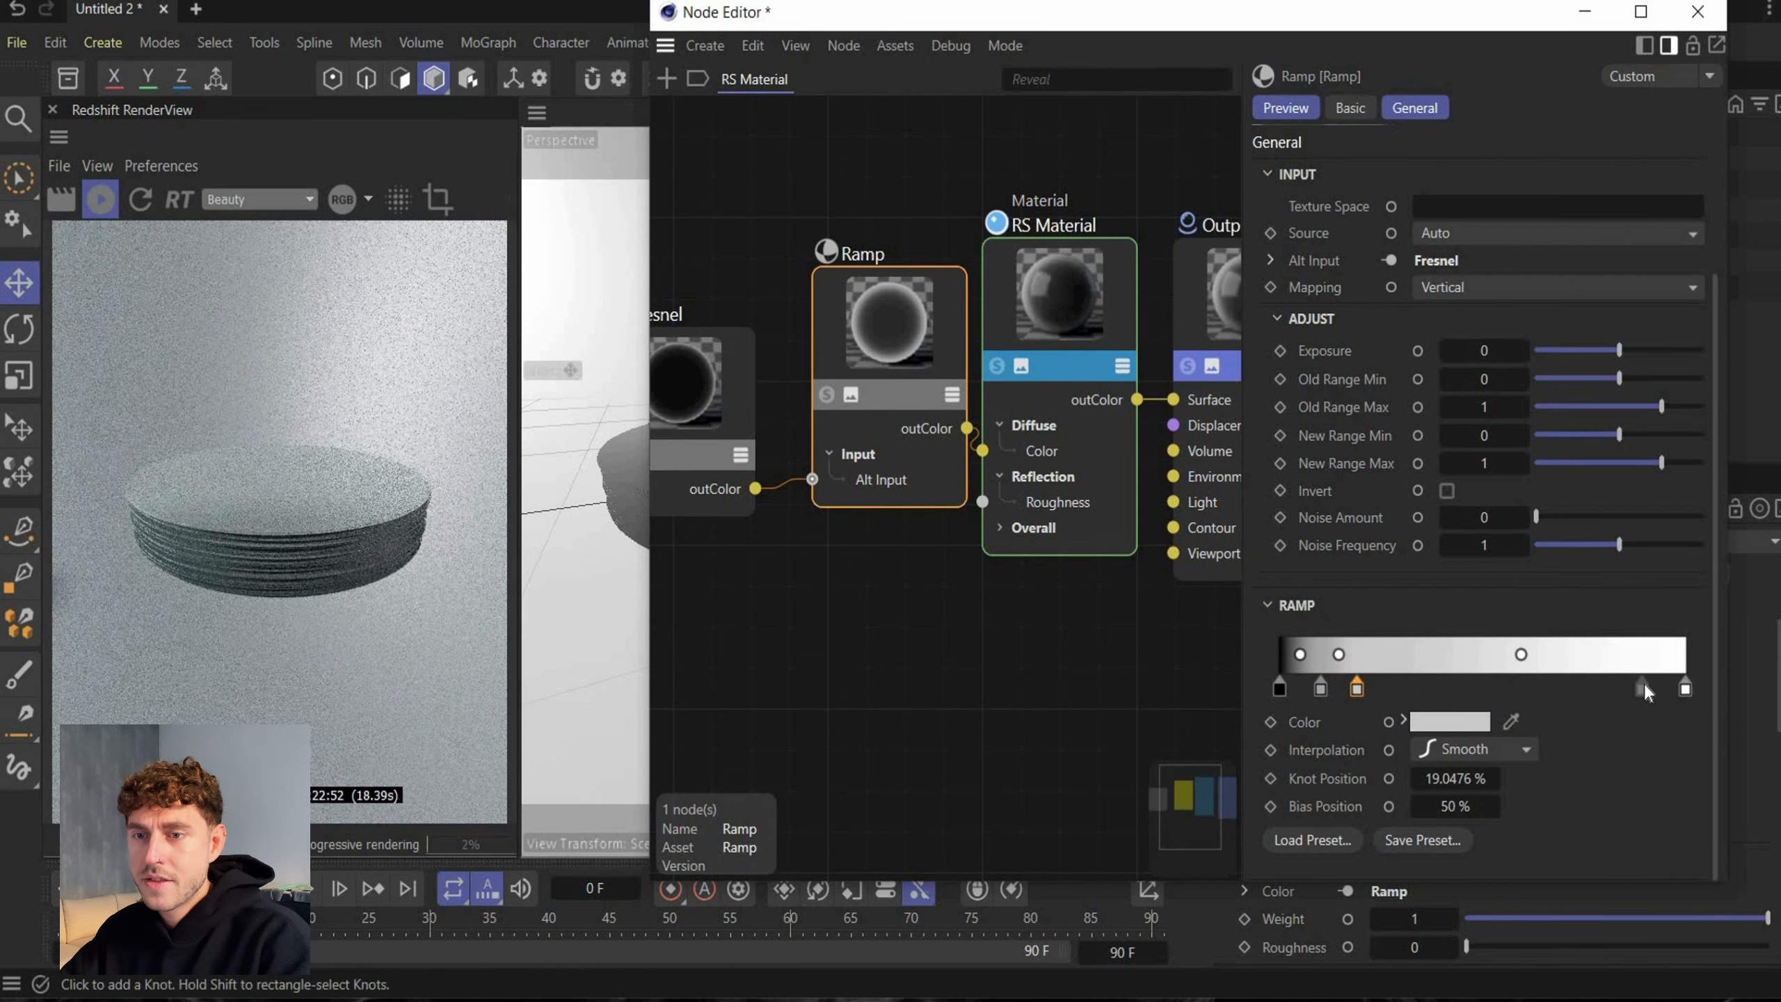
pyautogui.moveTo(1686, 688); pyautogui.dragTo(1578, 689)
pyautogui.moveTo(1449, 697); pyautogui.dragTo(1400, 707)
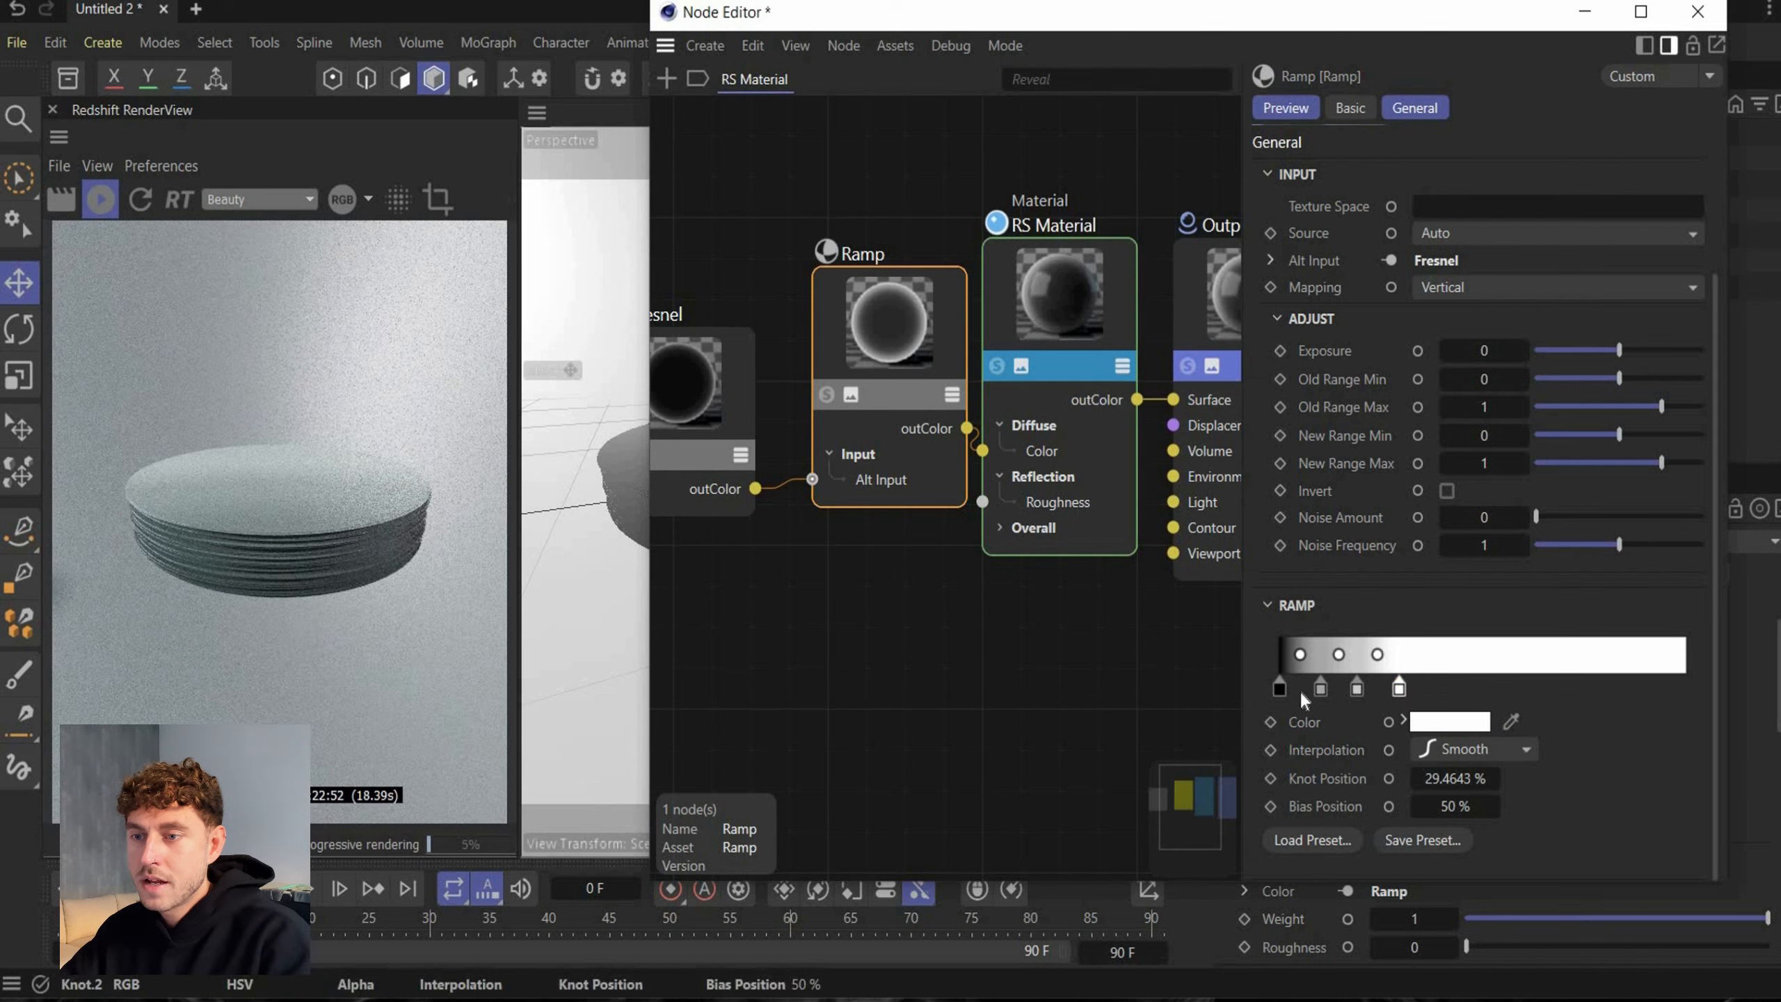
# Set the first knot of the Ramp gradient to white
pyautogui.click(1279, 690)
pyautogui.click(1436, 723)
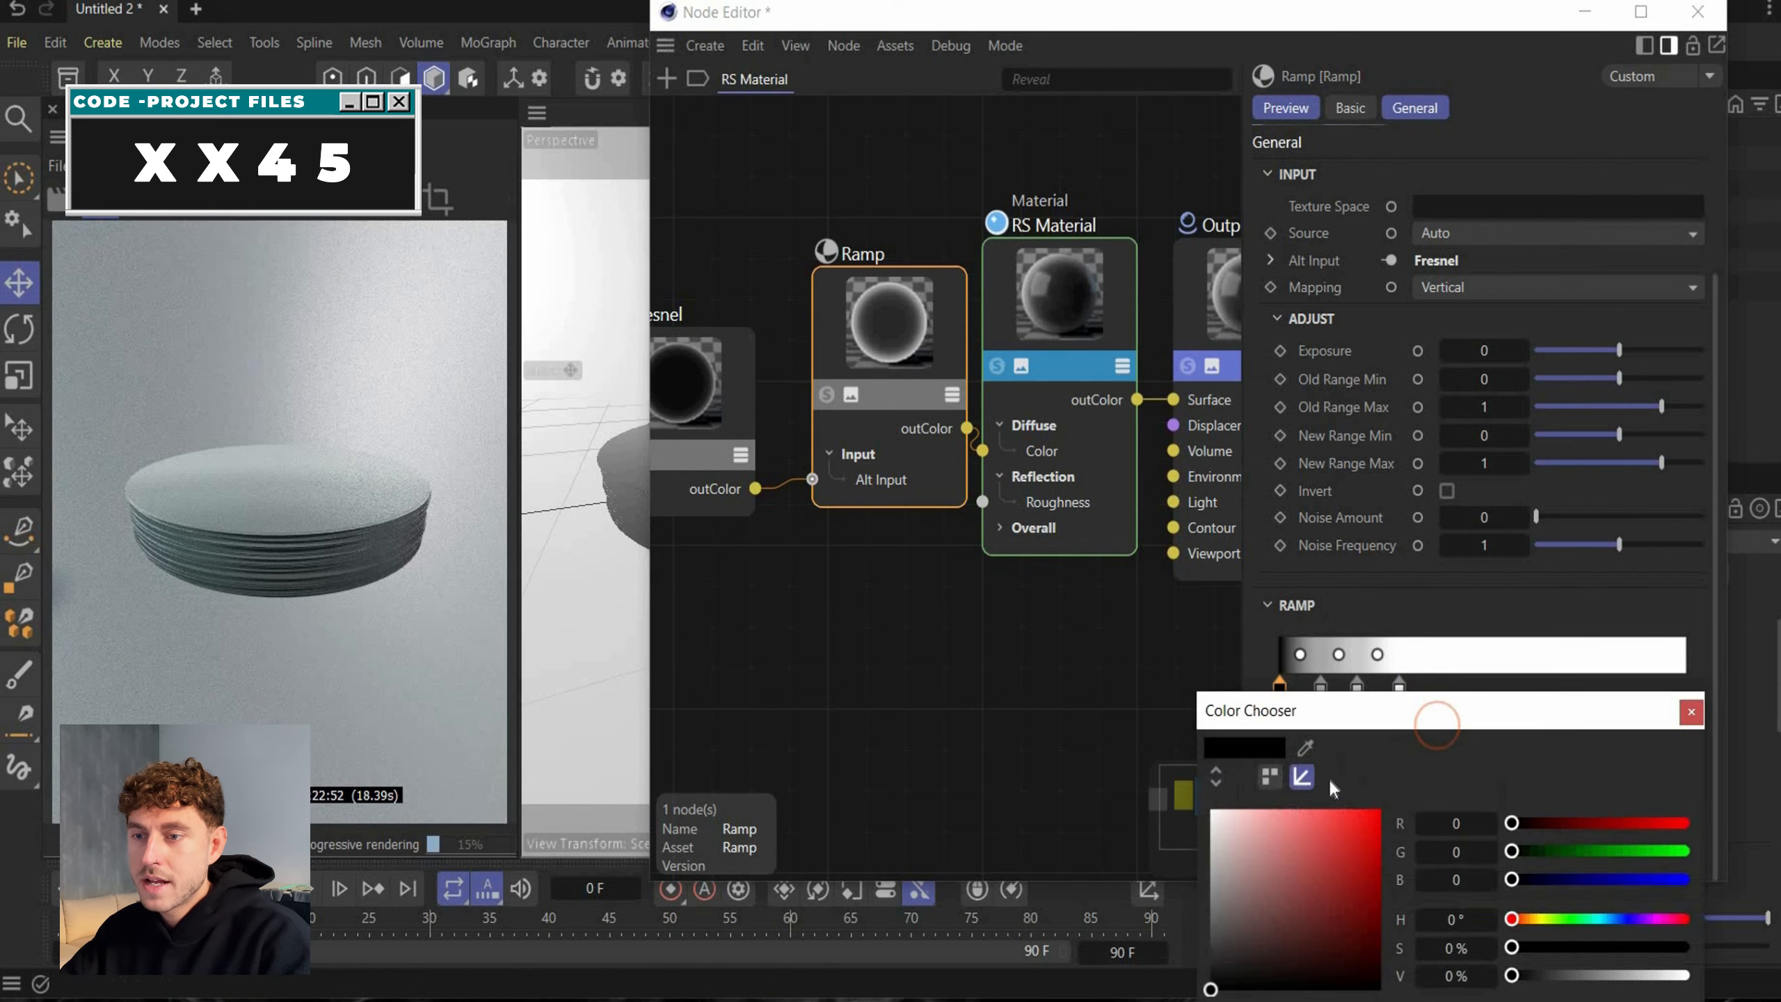
pyautogui.click(1322, 900)
pyautogui.moveTo(1322, 900); pyautogui.dragTo(1203, 801)
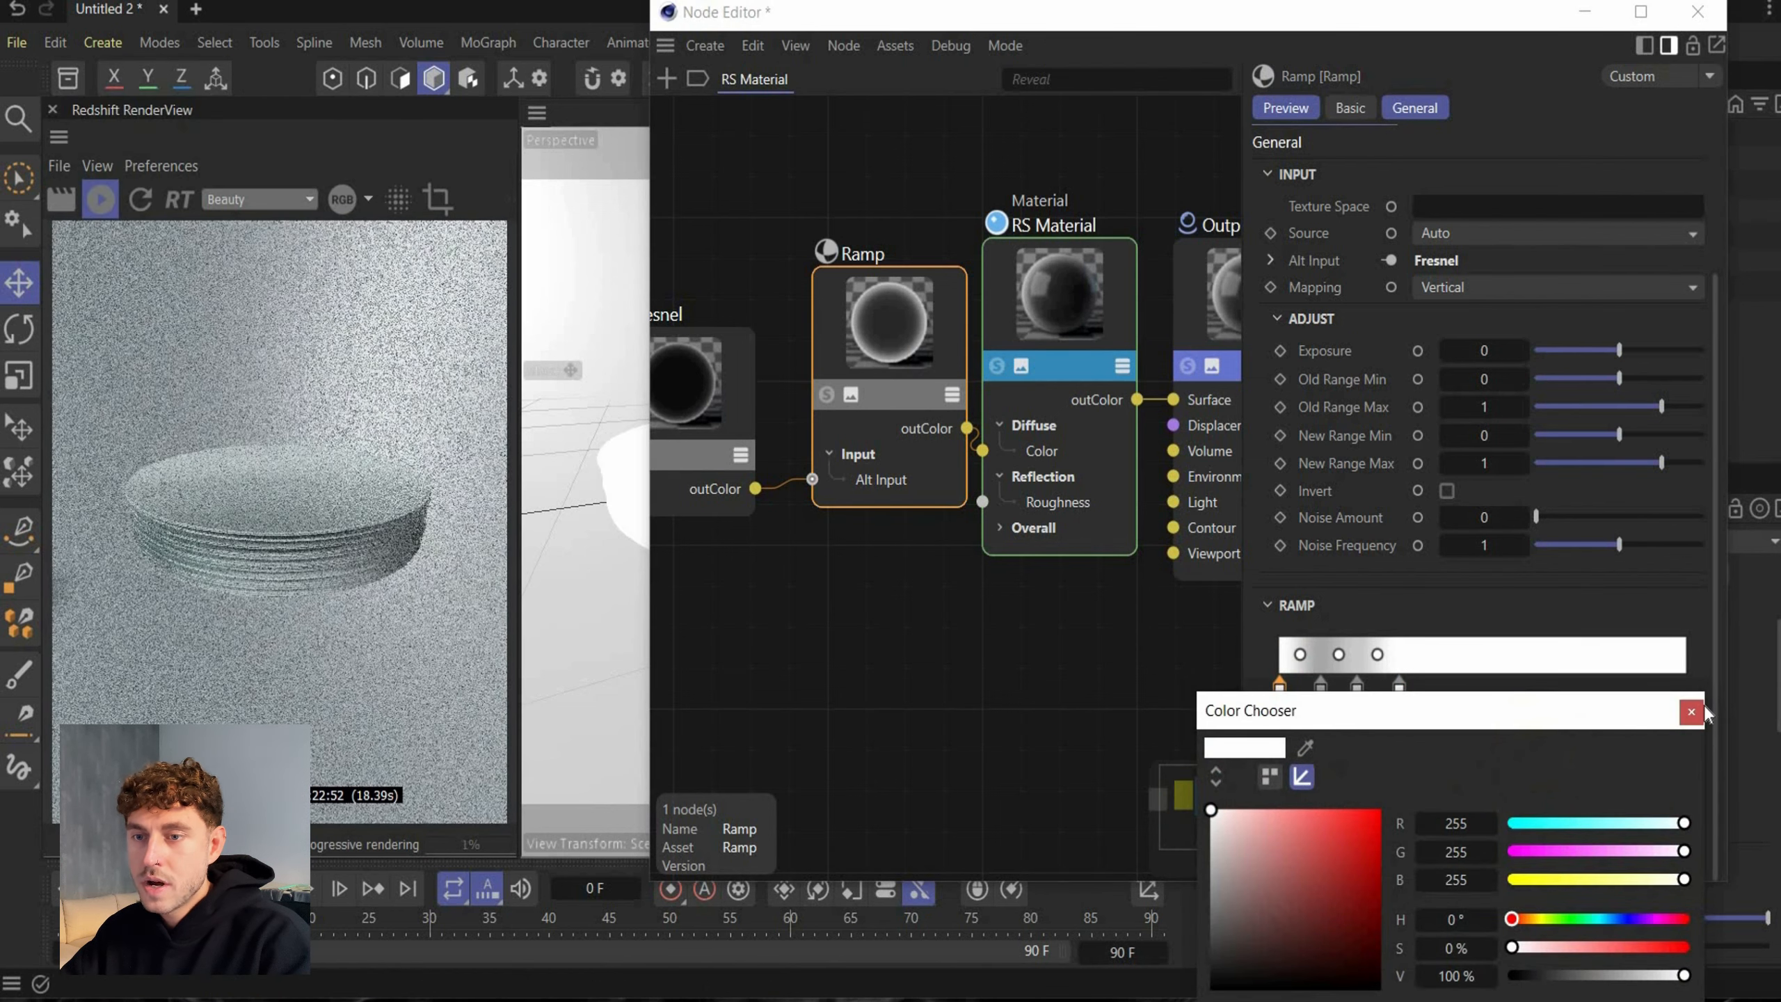
pyautogui.click(1692, 713)
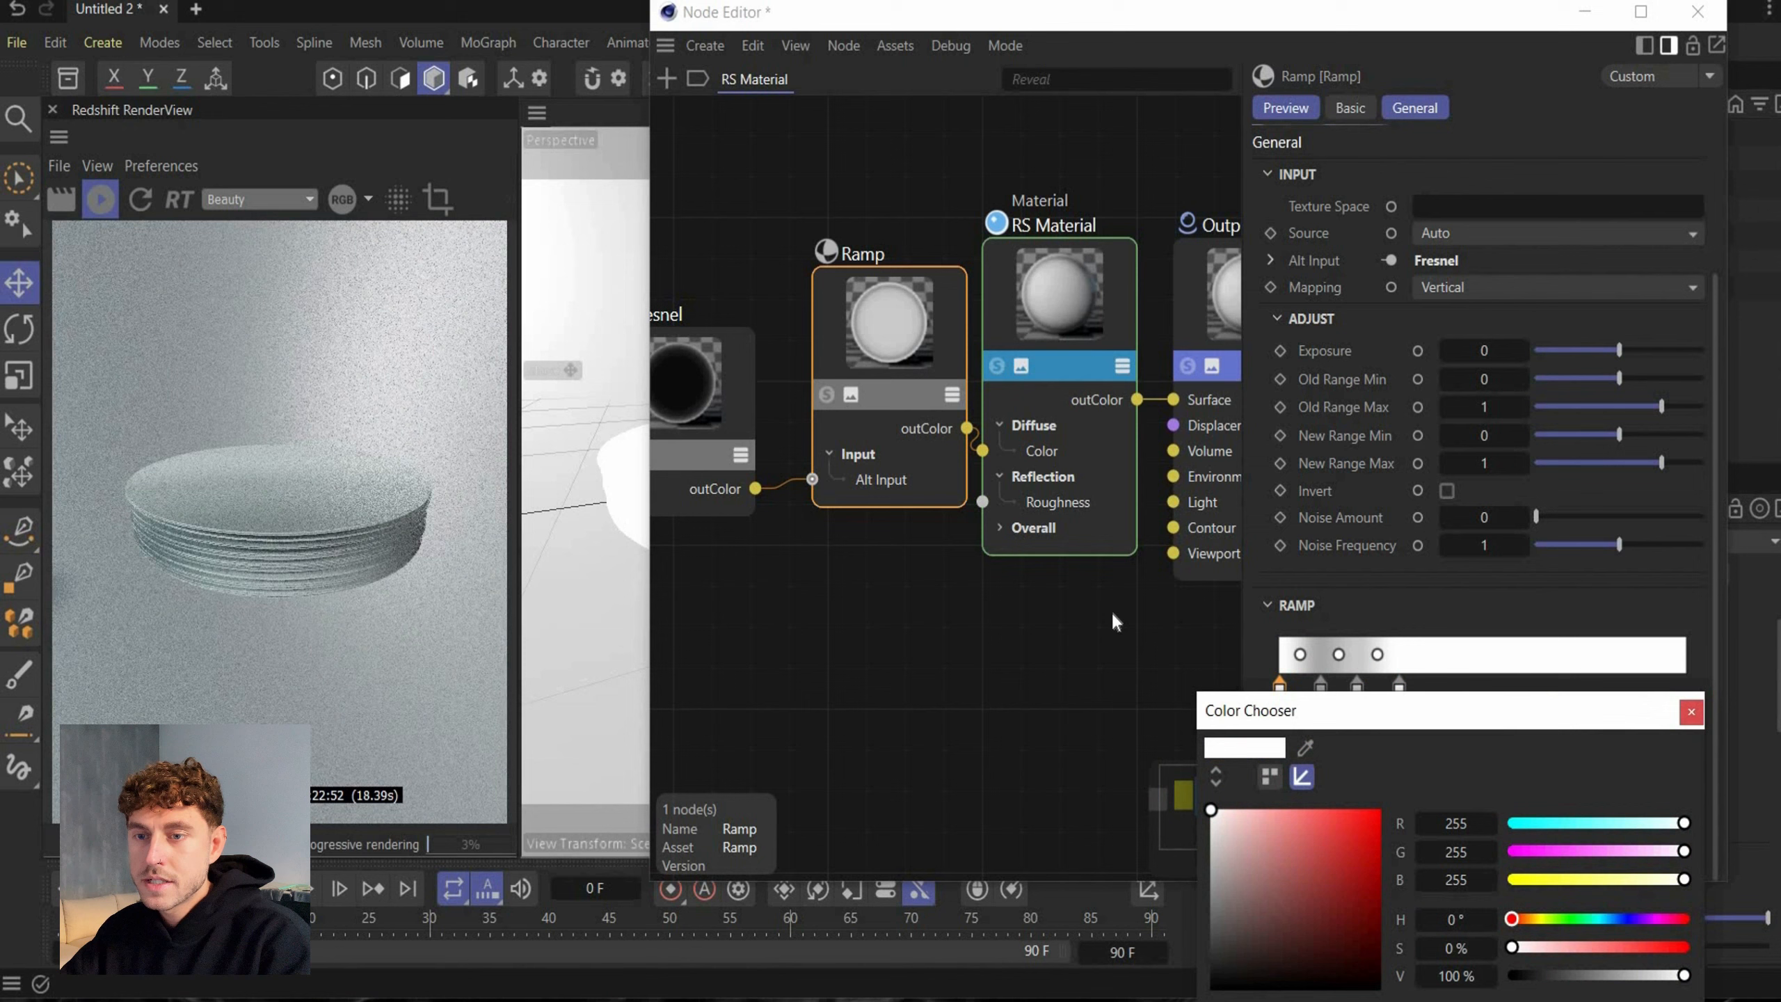
# Set the Ramp knot at about 10% to hex colour 7300FF and the knot at about 19% to blue
pyautogui.doubleClick(1320, 690)
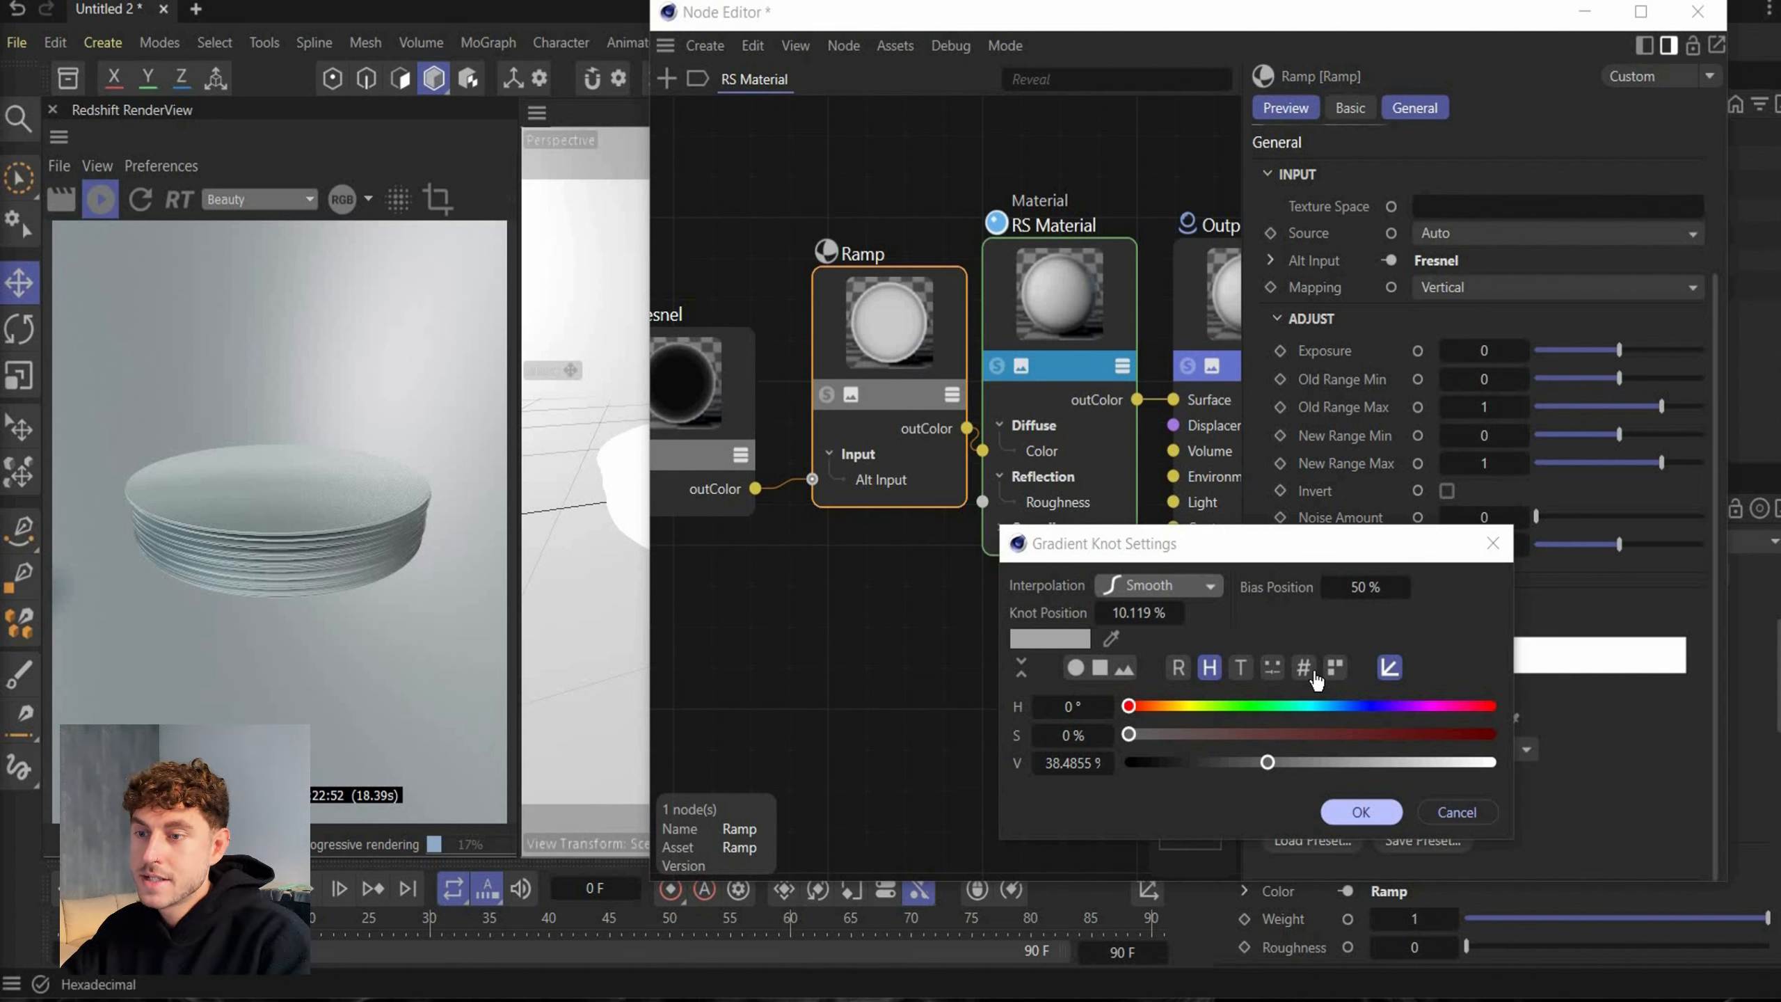
pyautogui.click(1309, 673)
pyautogui.doubleClick(1084, 713)
pyautogui.write('7300FF')
pyautogui.click(1176, 770)
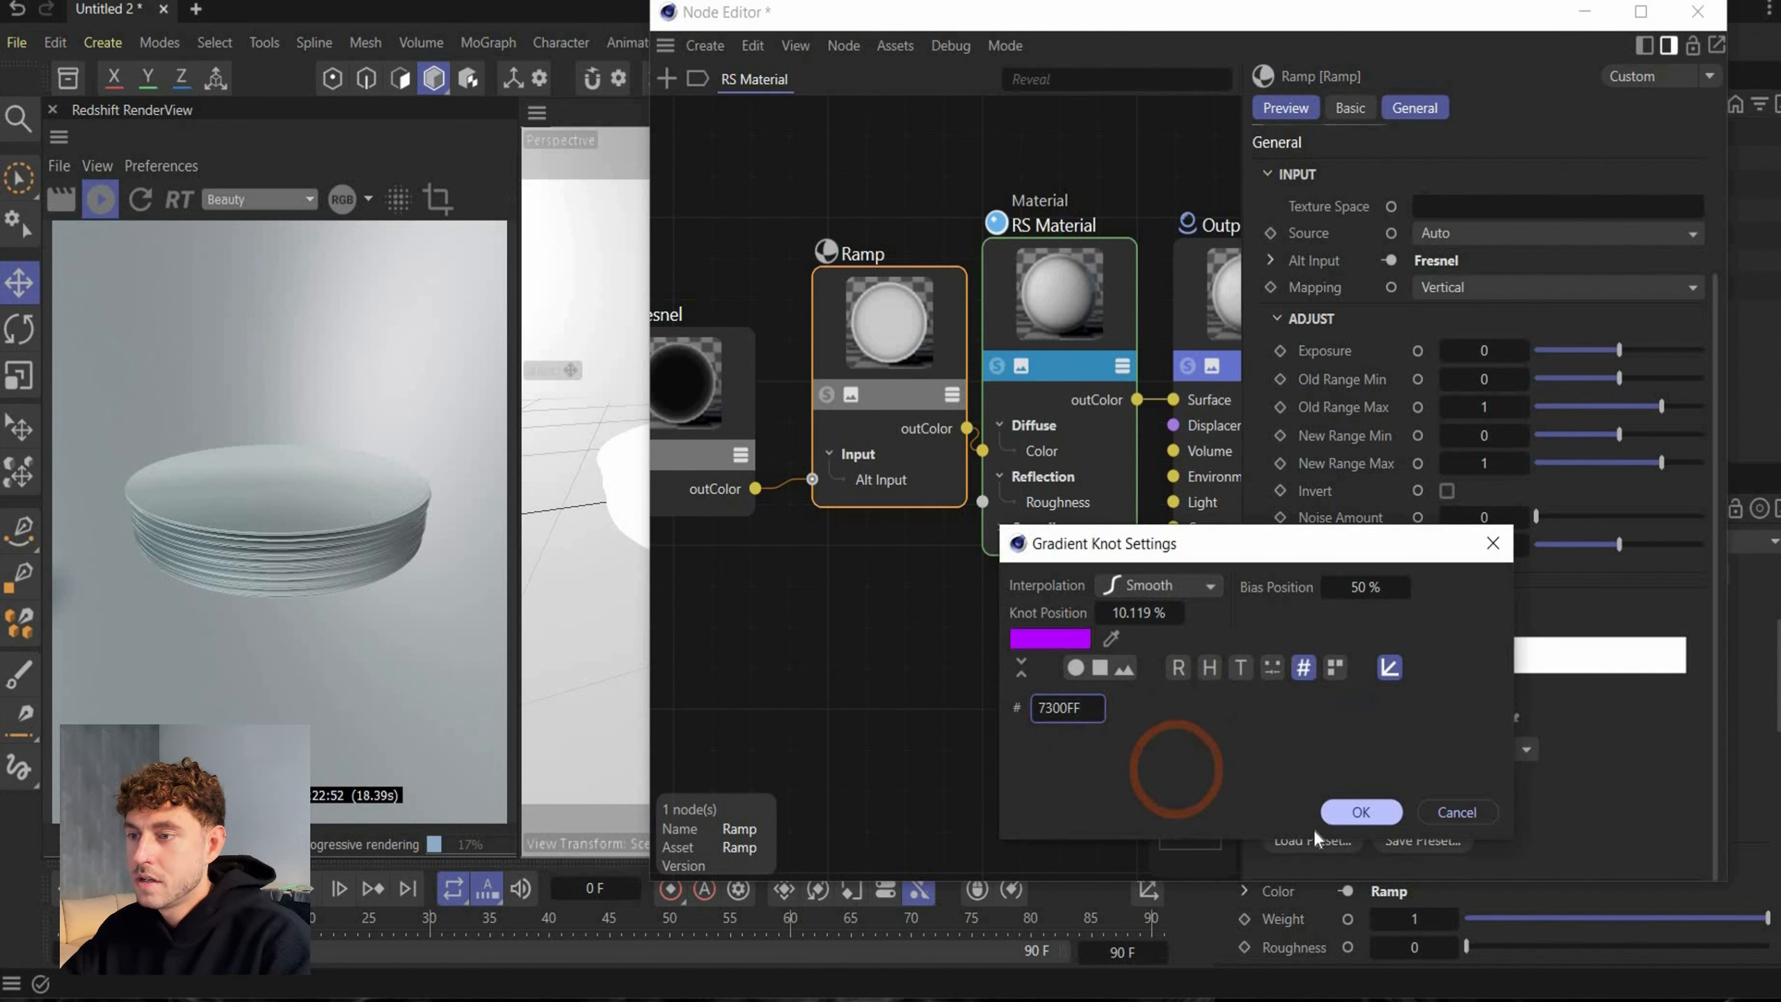
pyautogui.click(1358, 813)
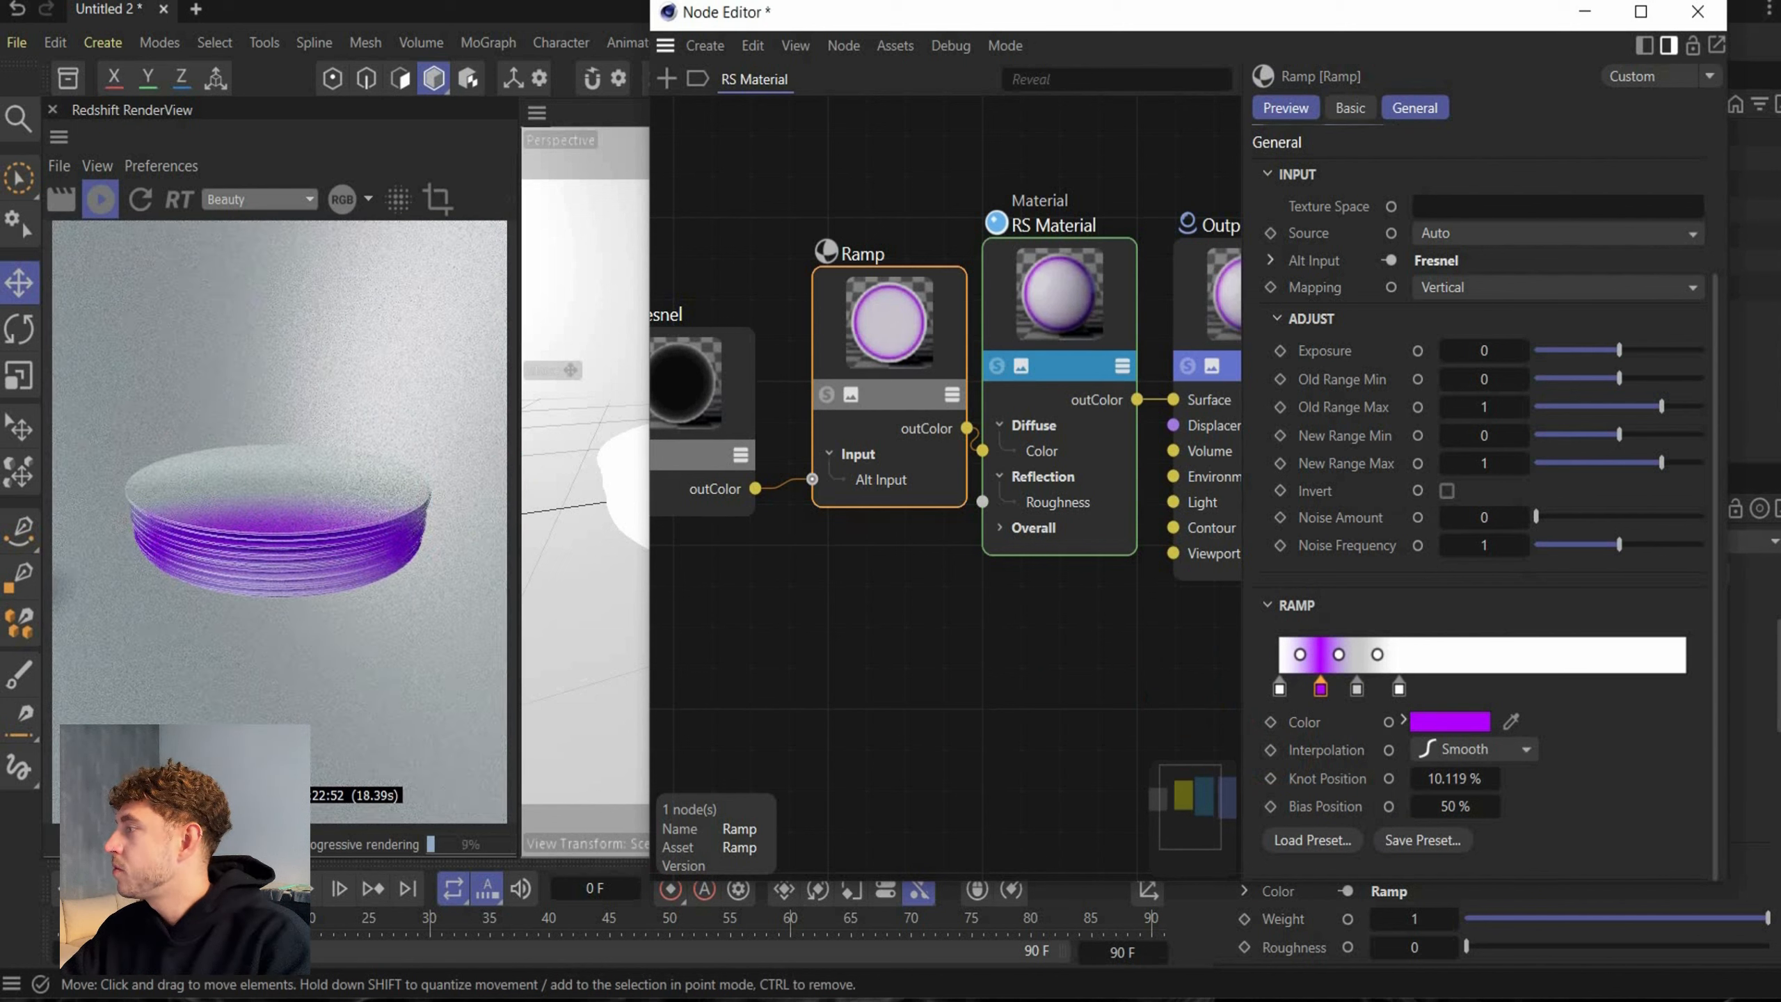
pyautogui.click(1356, 687)
pyautogui.click(1449, 719)
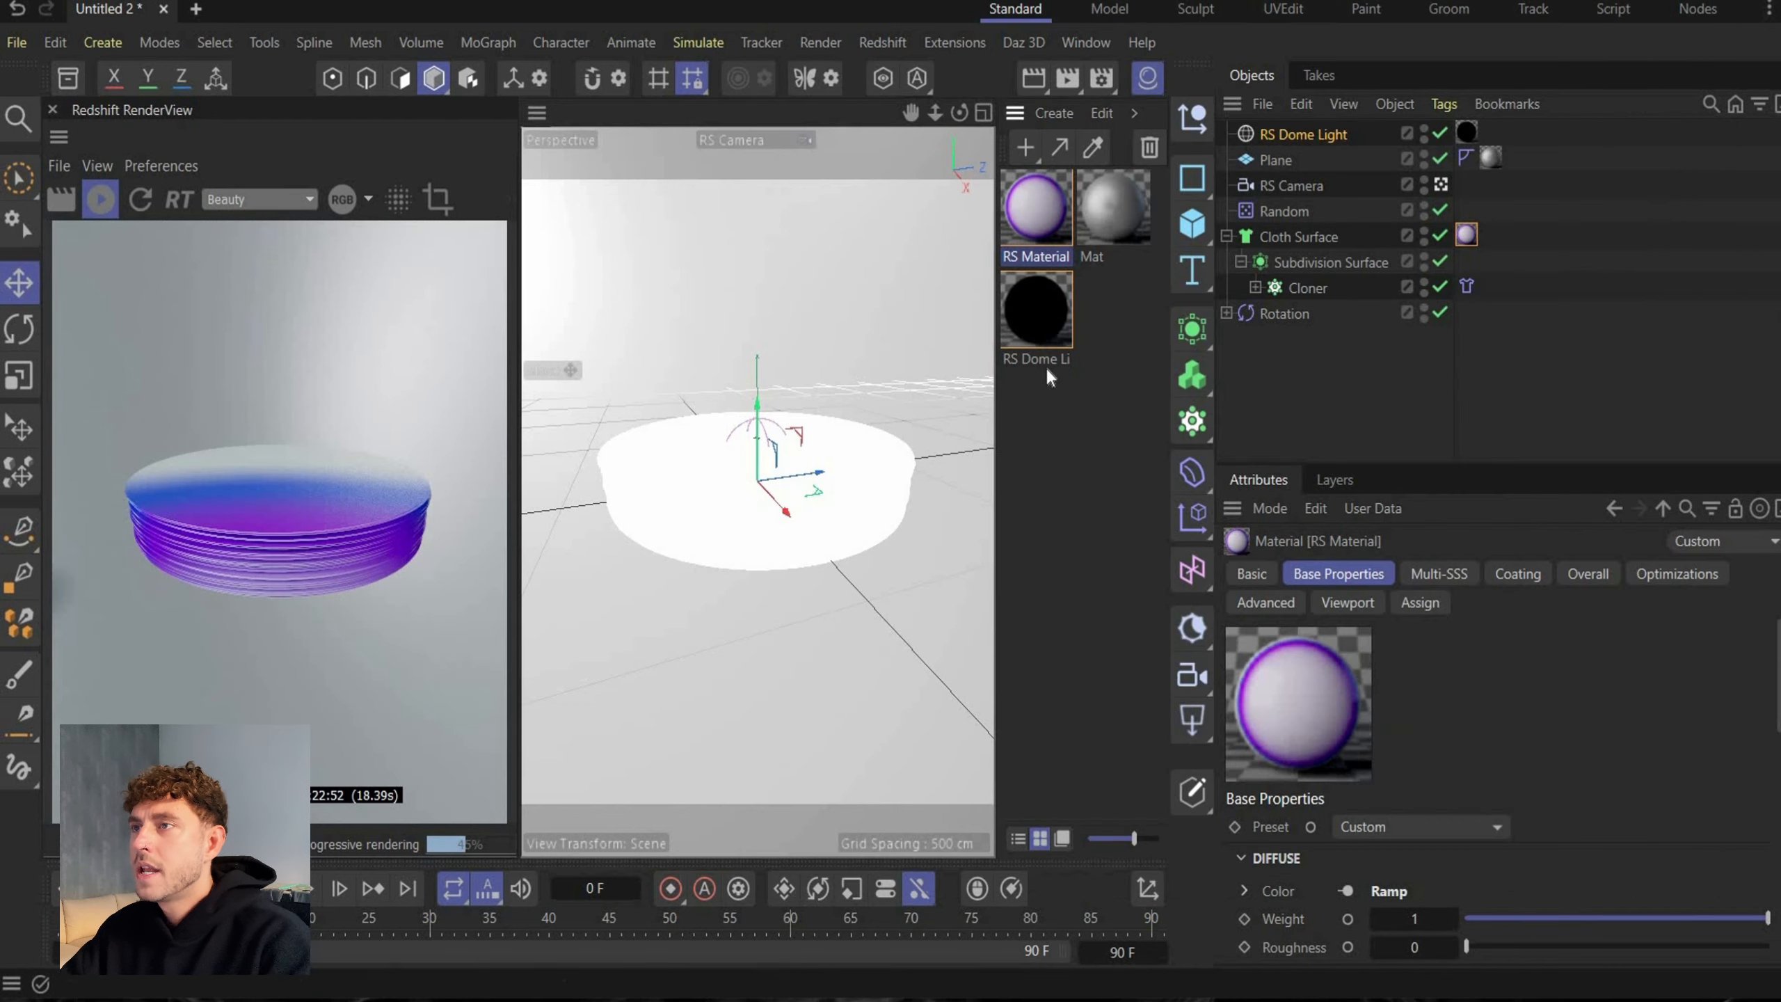
# Switch the render settings to Advanced mode and choose a denoising engine for Redshift
pyautogui.click(1107, 83)
pyautogui.moveTo(991, 46); pyautogui.dragTo(1080, 26)
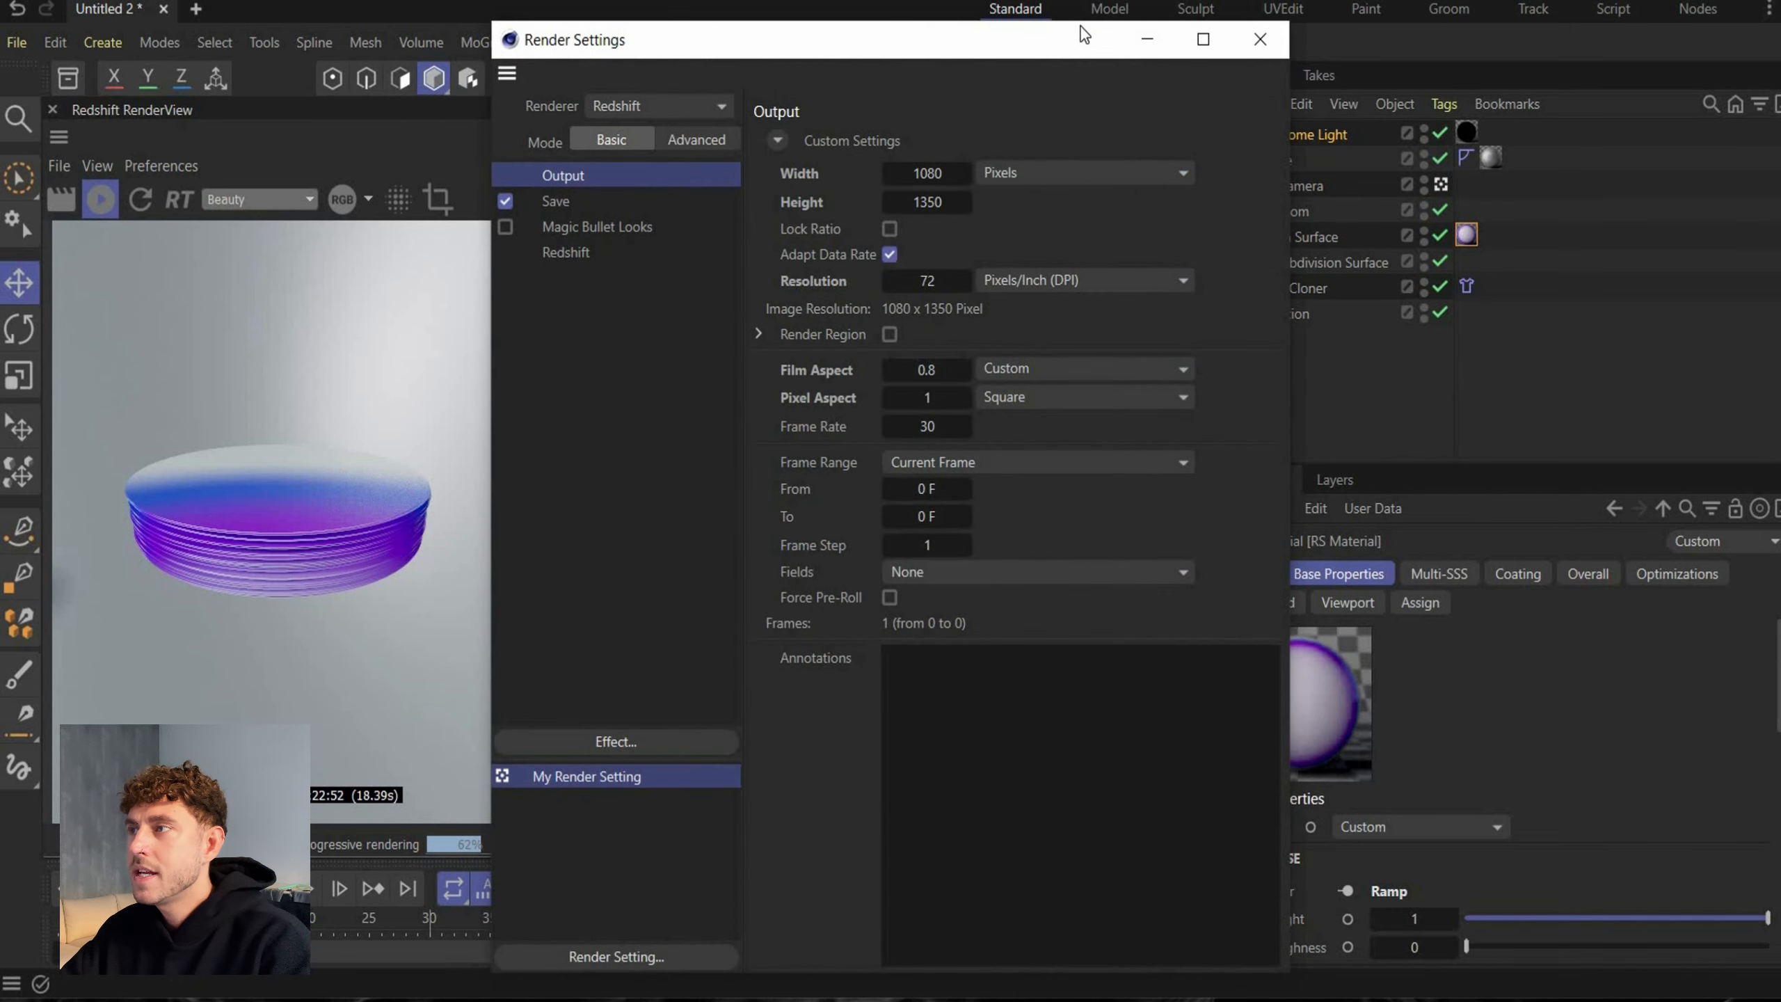
pyautogui.click(785, 116)
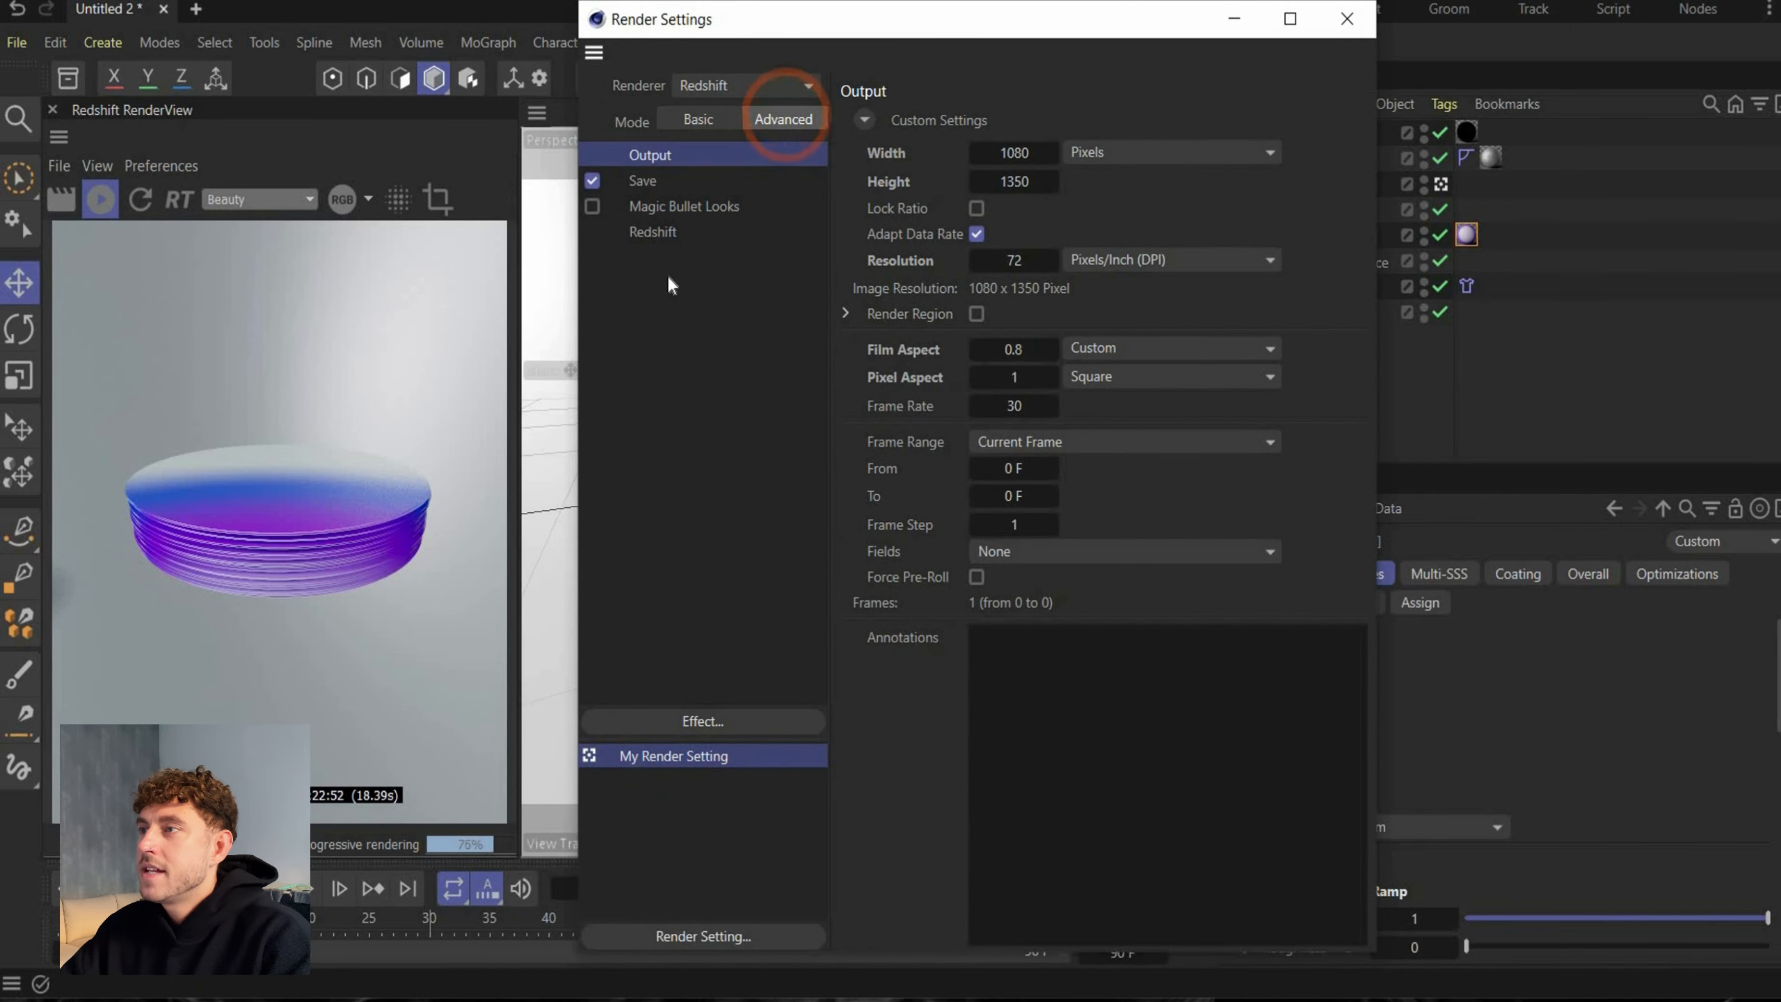
pyautogui.click(645, 232)
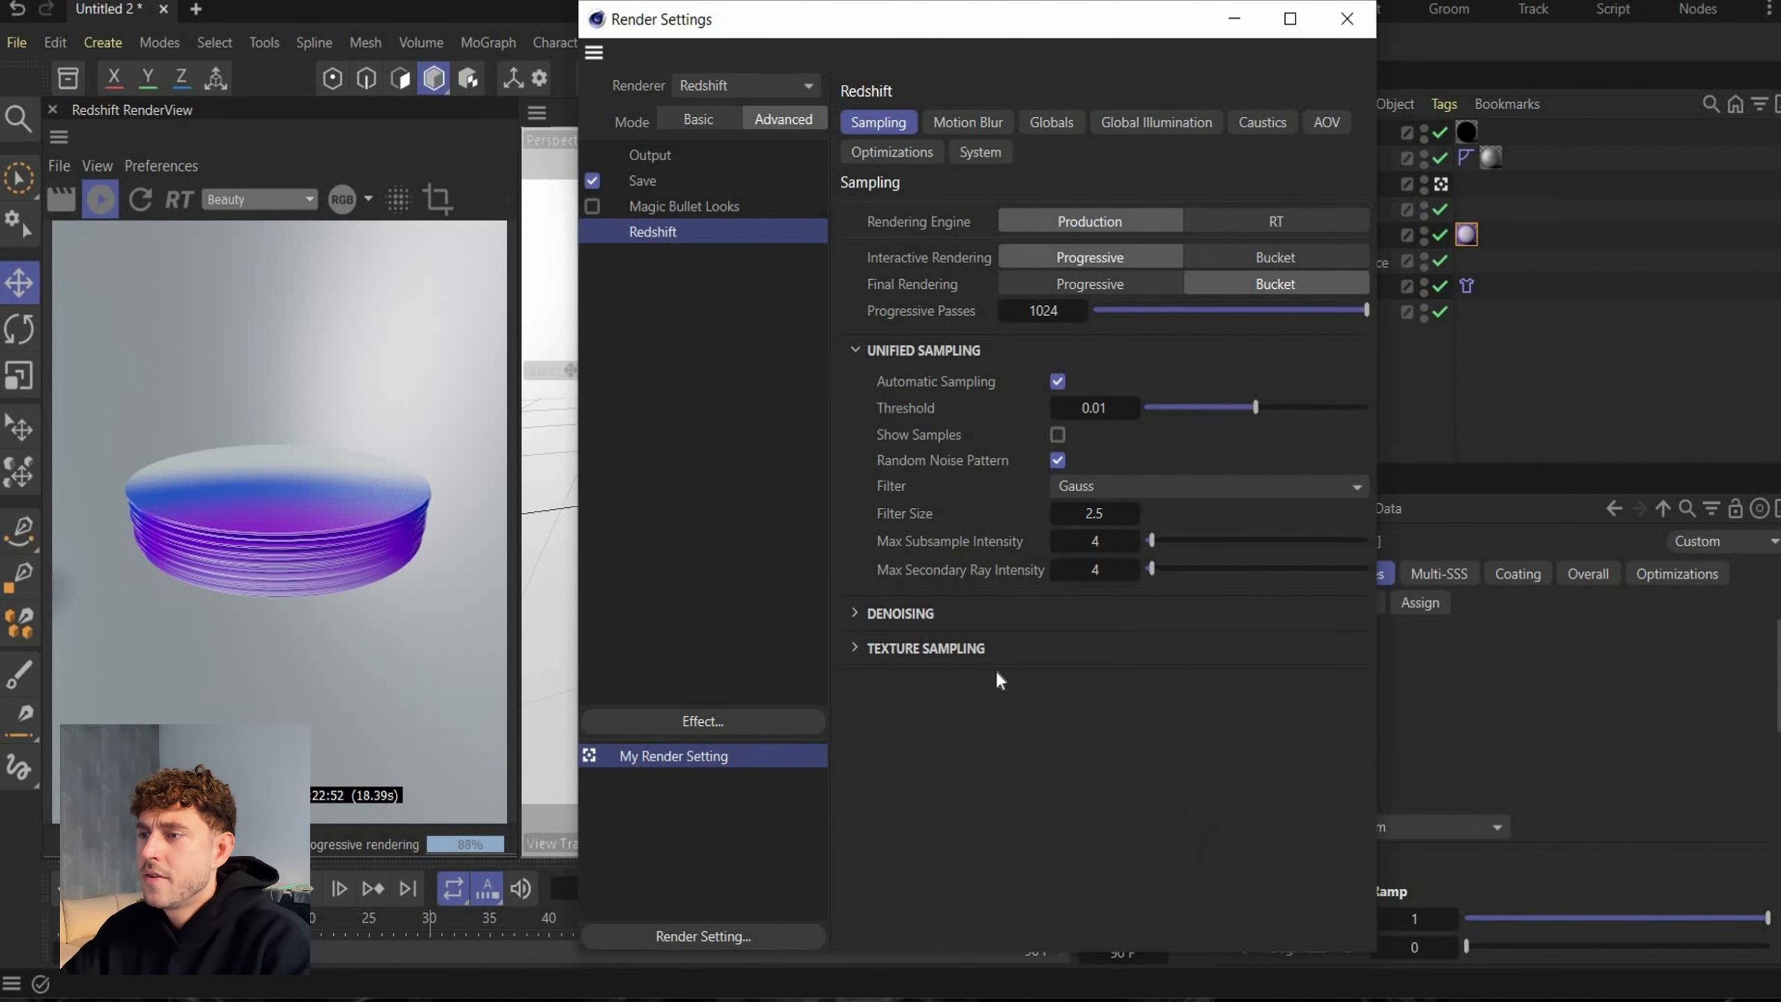
pyautogui.click(856, 613)
pyautogui.click(1047, 644)
pyautogui.click(1081, 974)
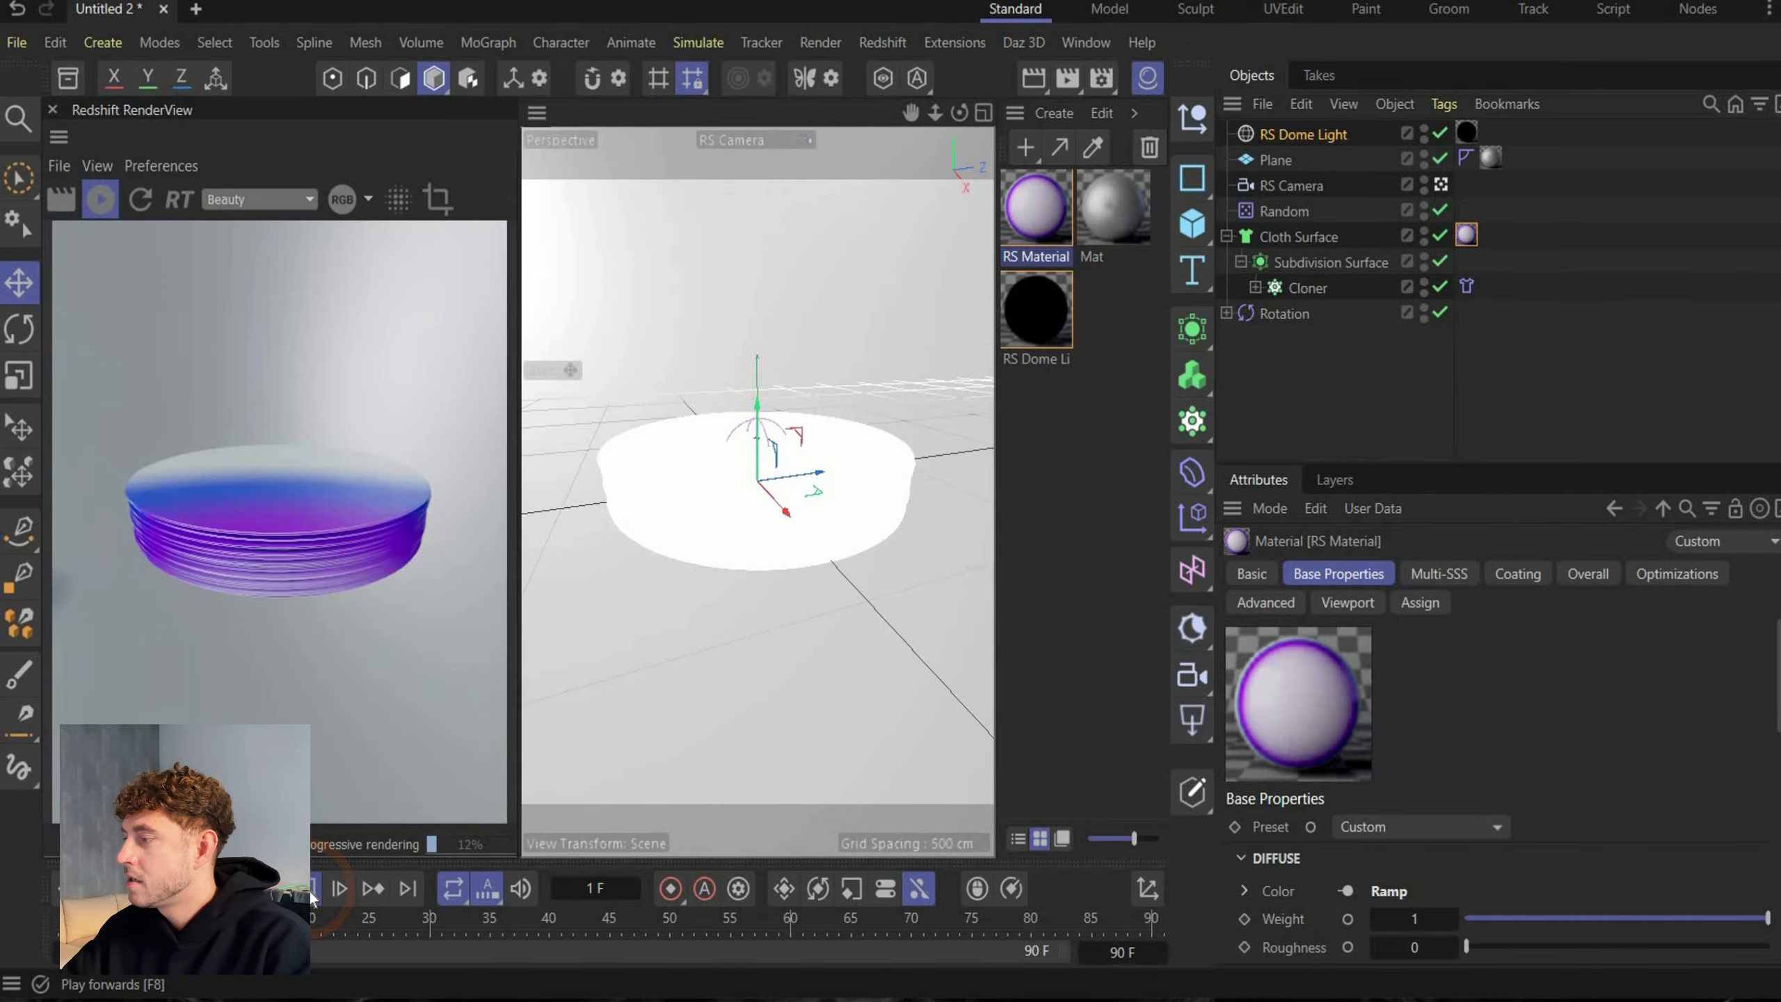
# Play the cloth simulation to frame 47, and orbit and move the camera closer to frame the folded form
pyautogui.click(309, 891)
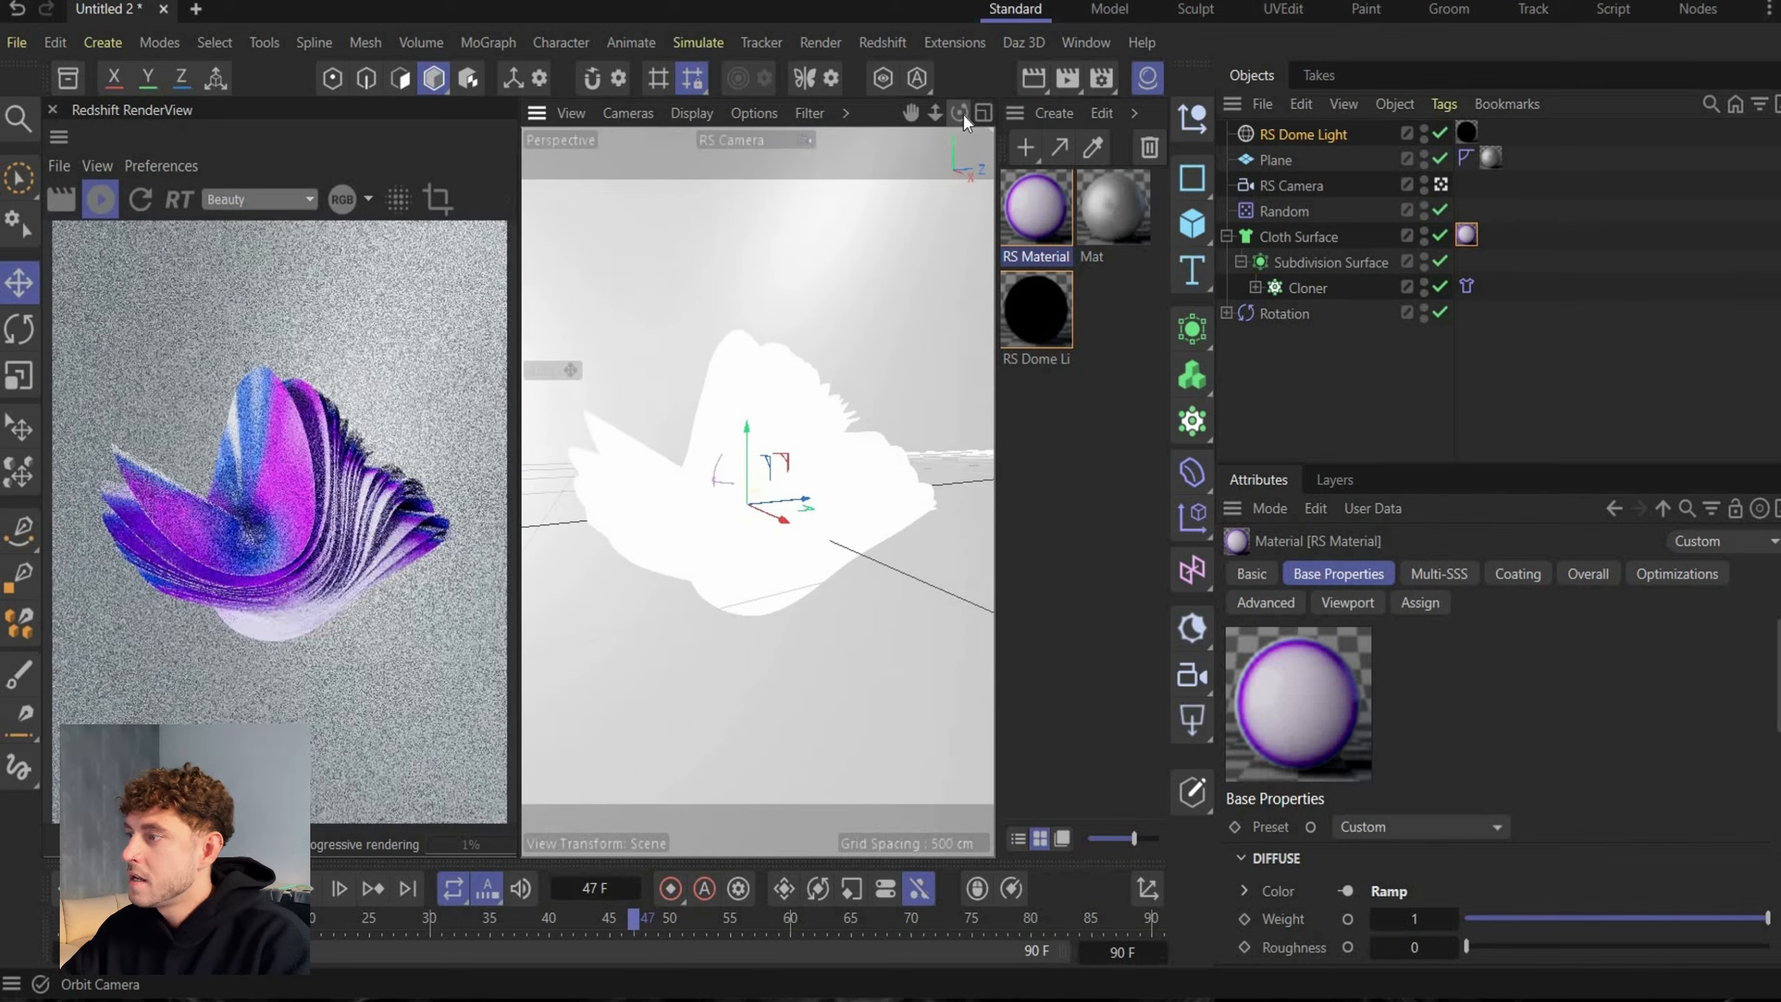
pyautogui.moveTo(963, 114); pyautogui.dragTo(961, 114)
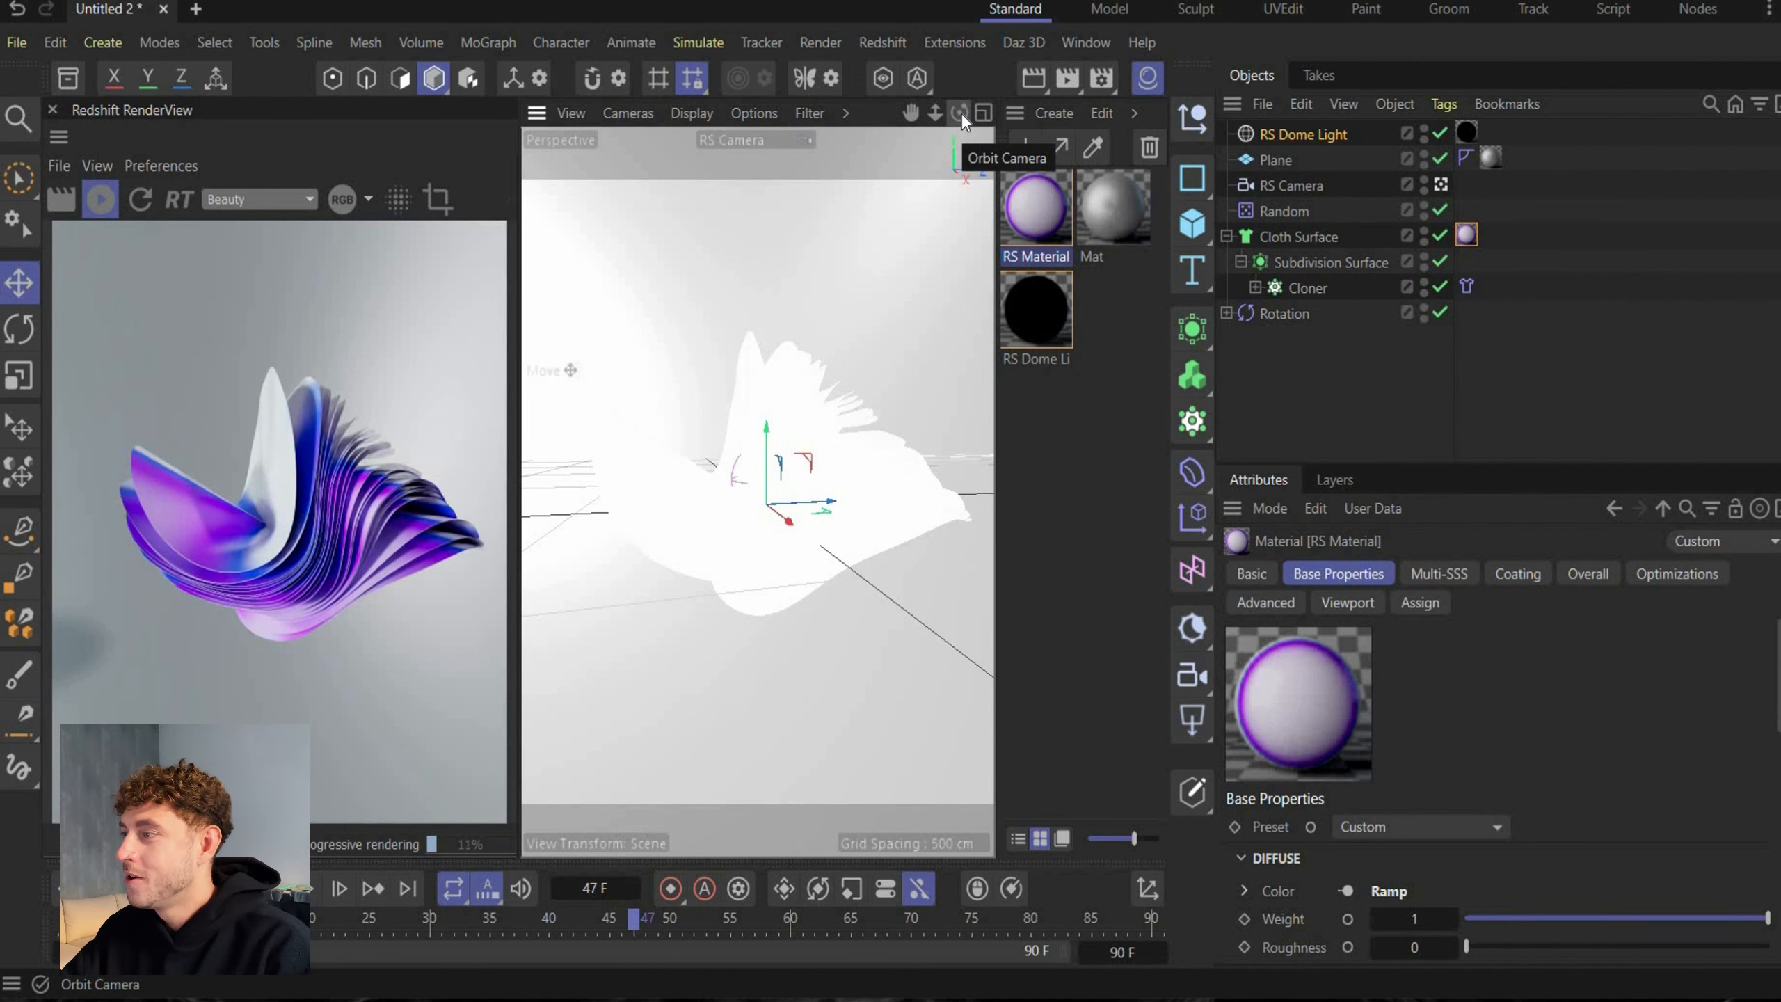
pyautogui.moveTo(936, 117); pyautogui.dragTo(907, 117)
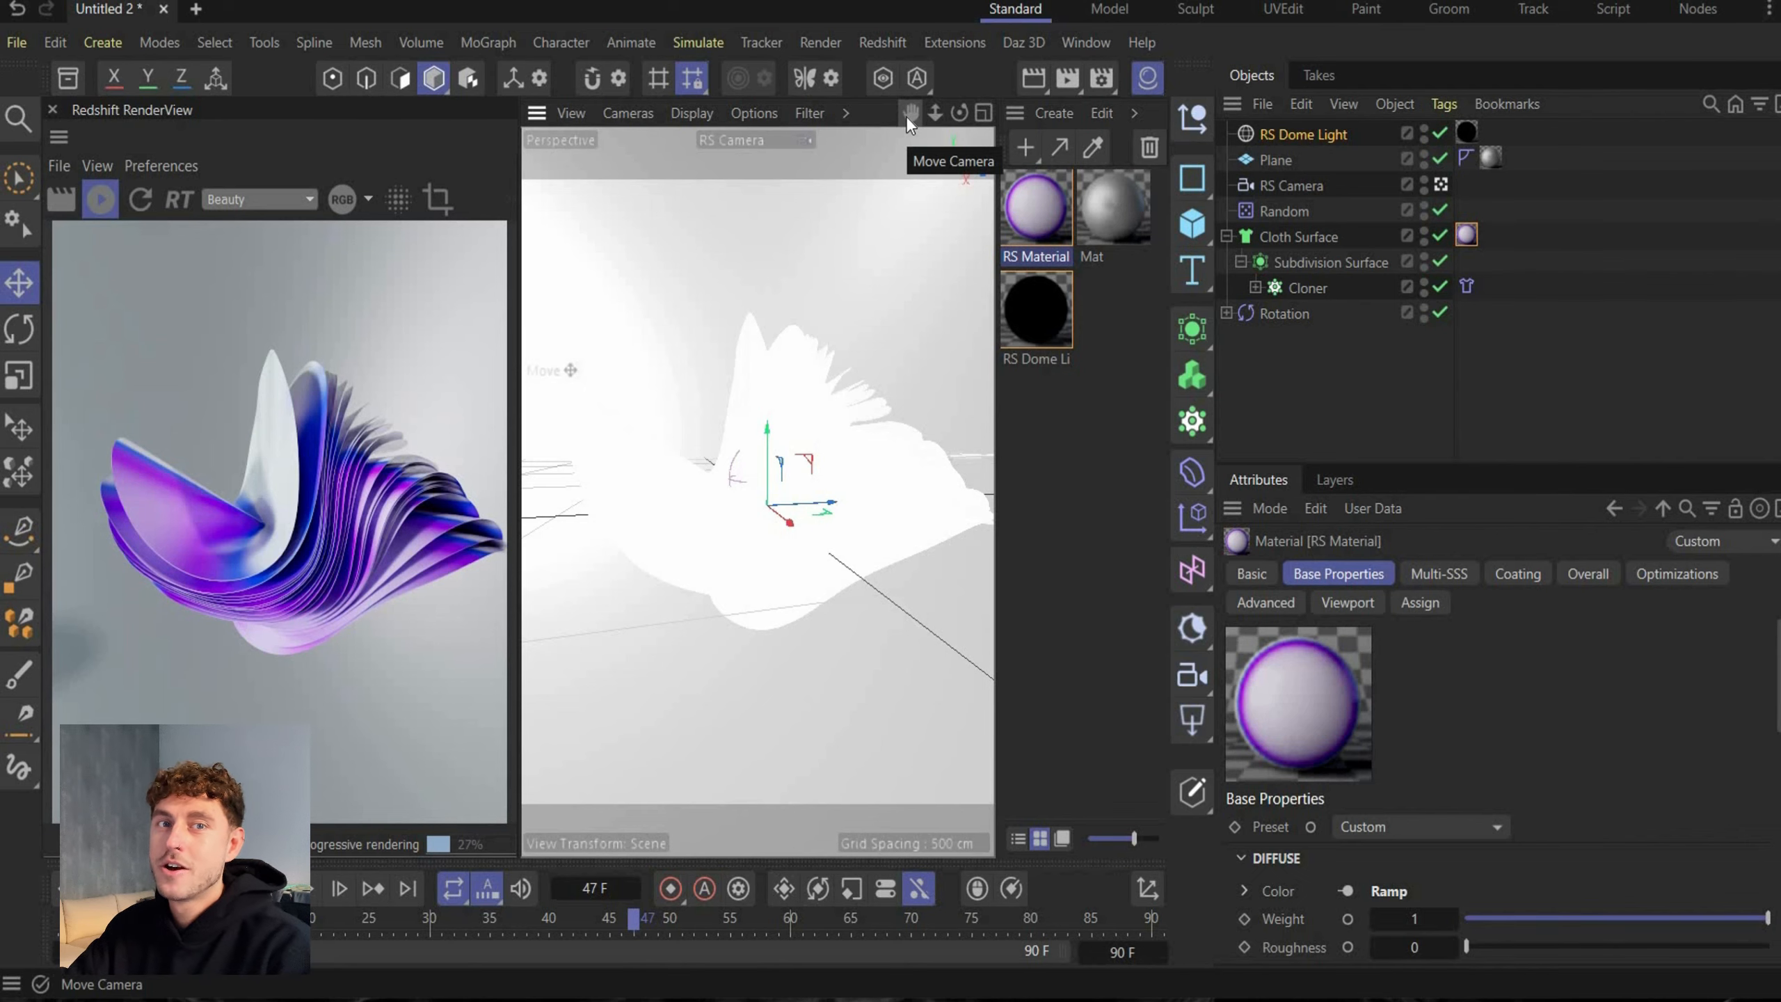